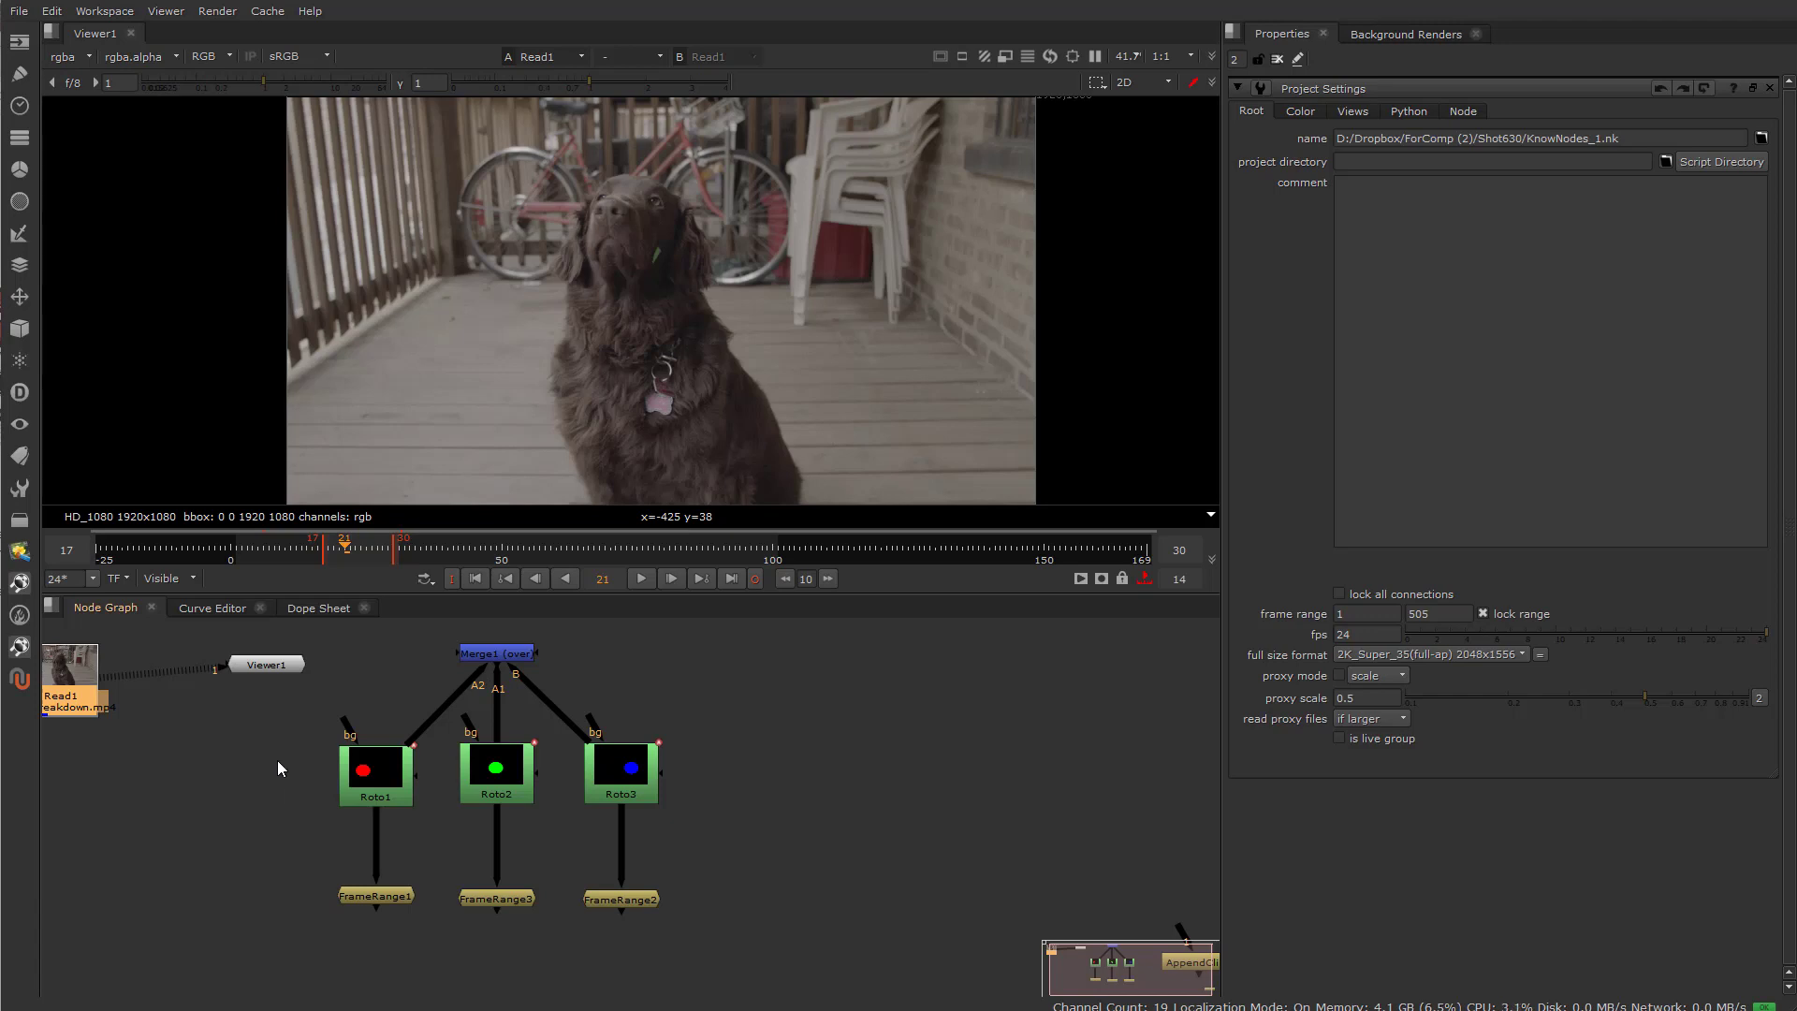
left_click(20, 148)
left_click(20, 171)
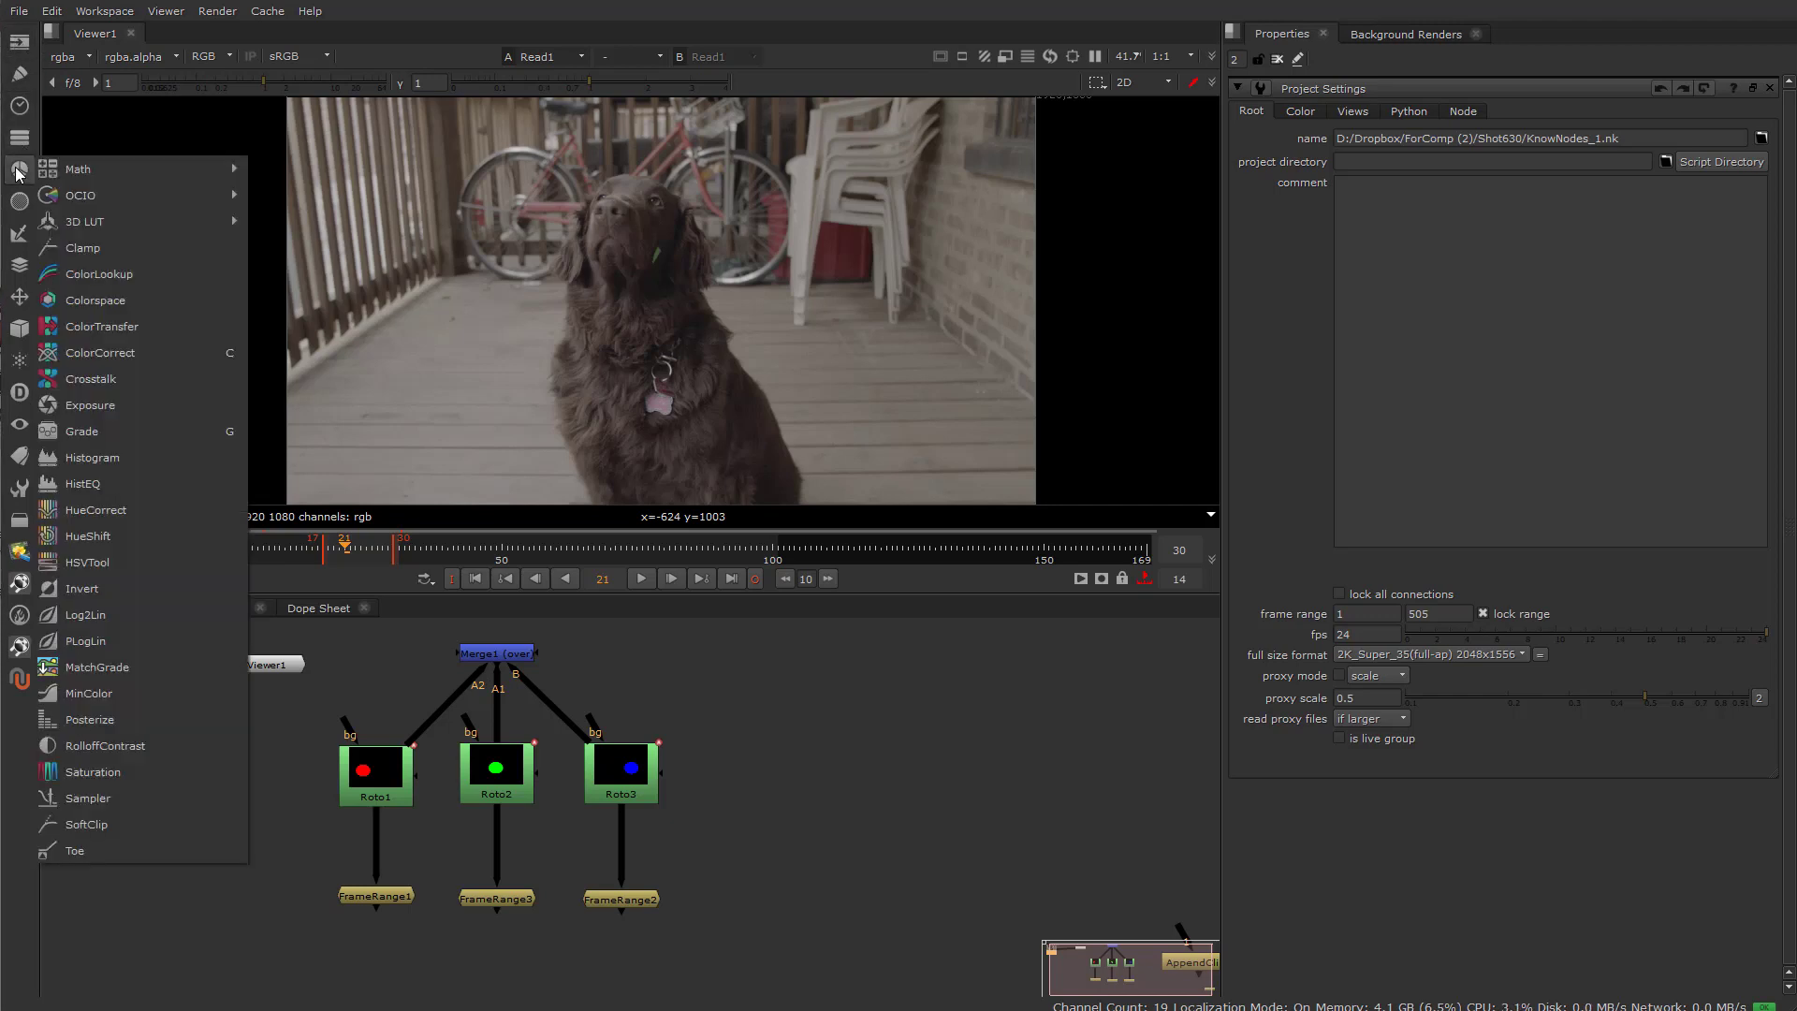
left_click(20, 141)
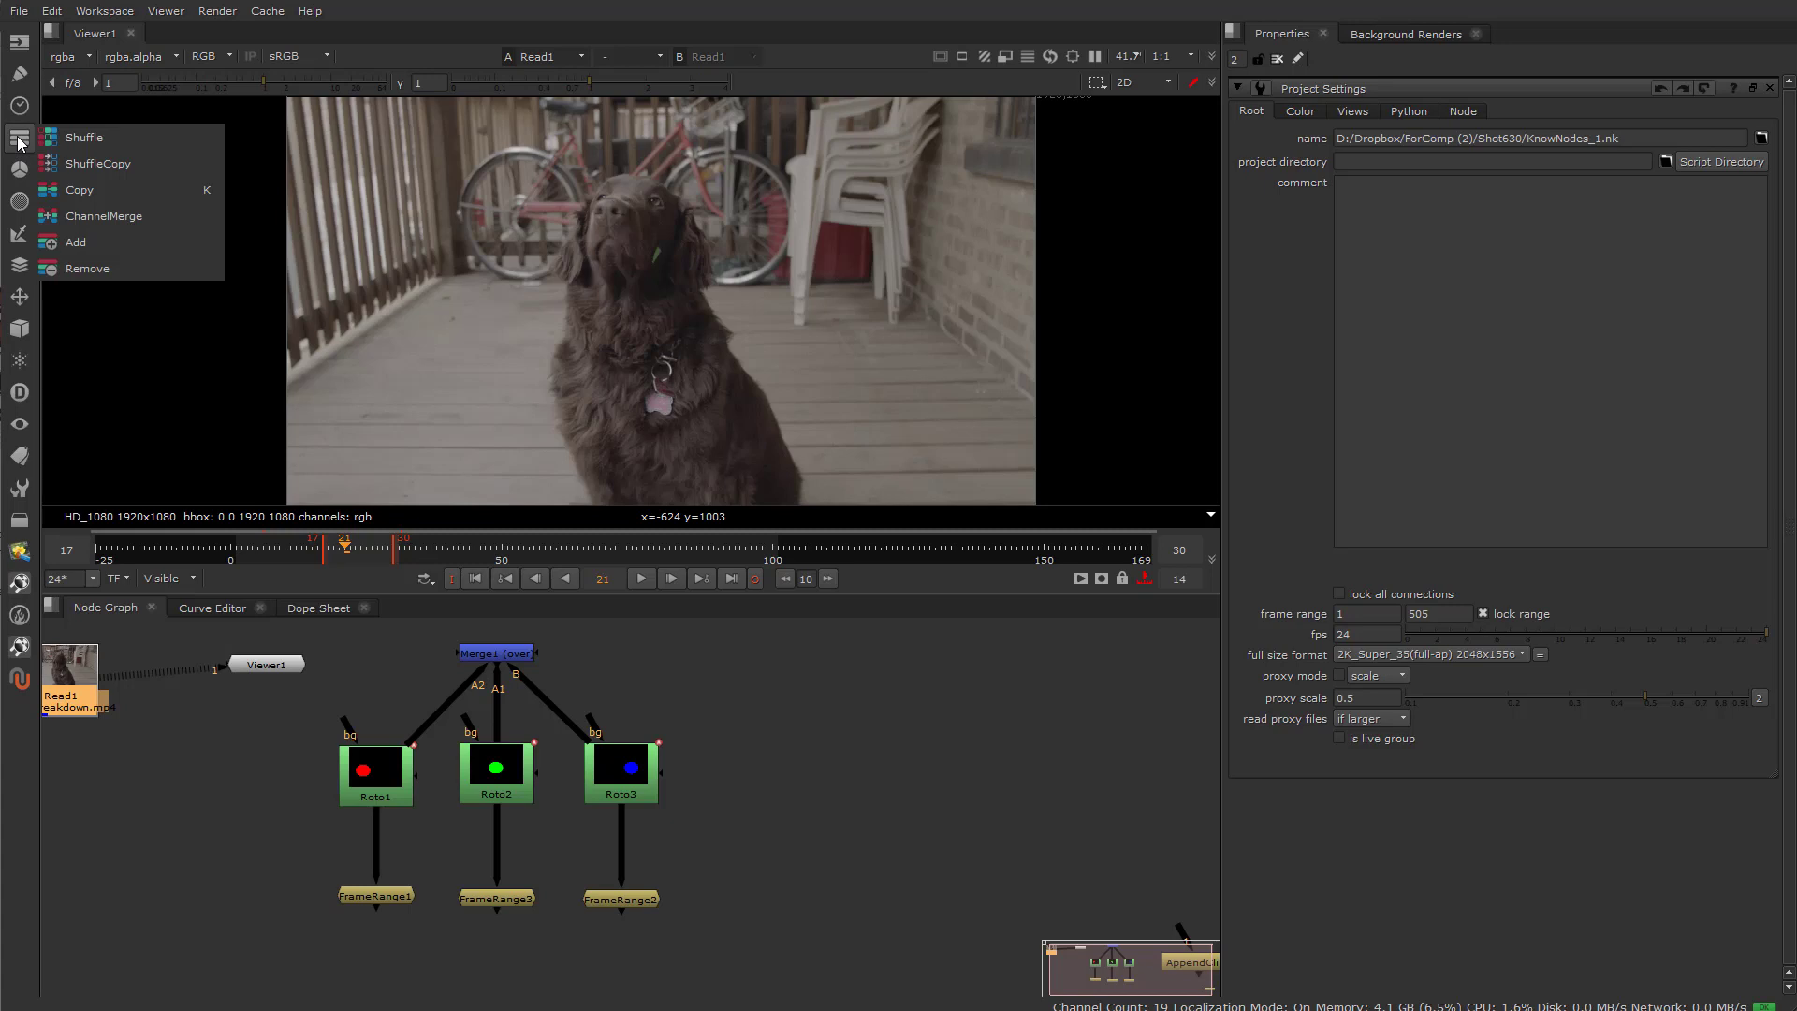
Add an Add 3:2 pulldown node to the Read1 dog clip.
left_click(19, 105)
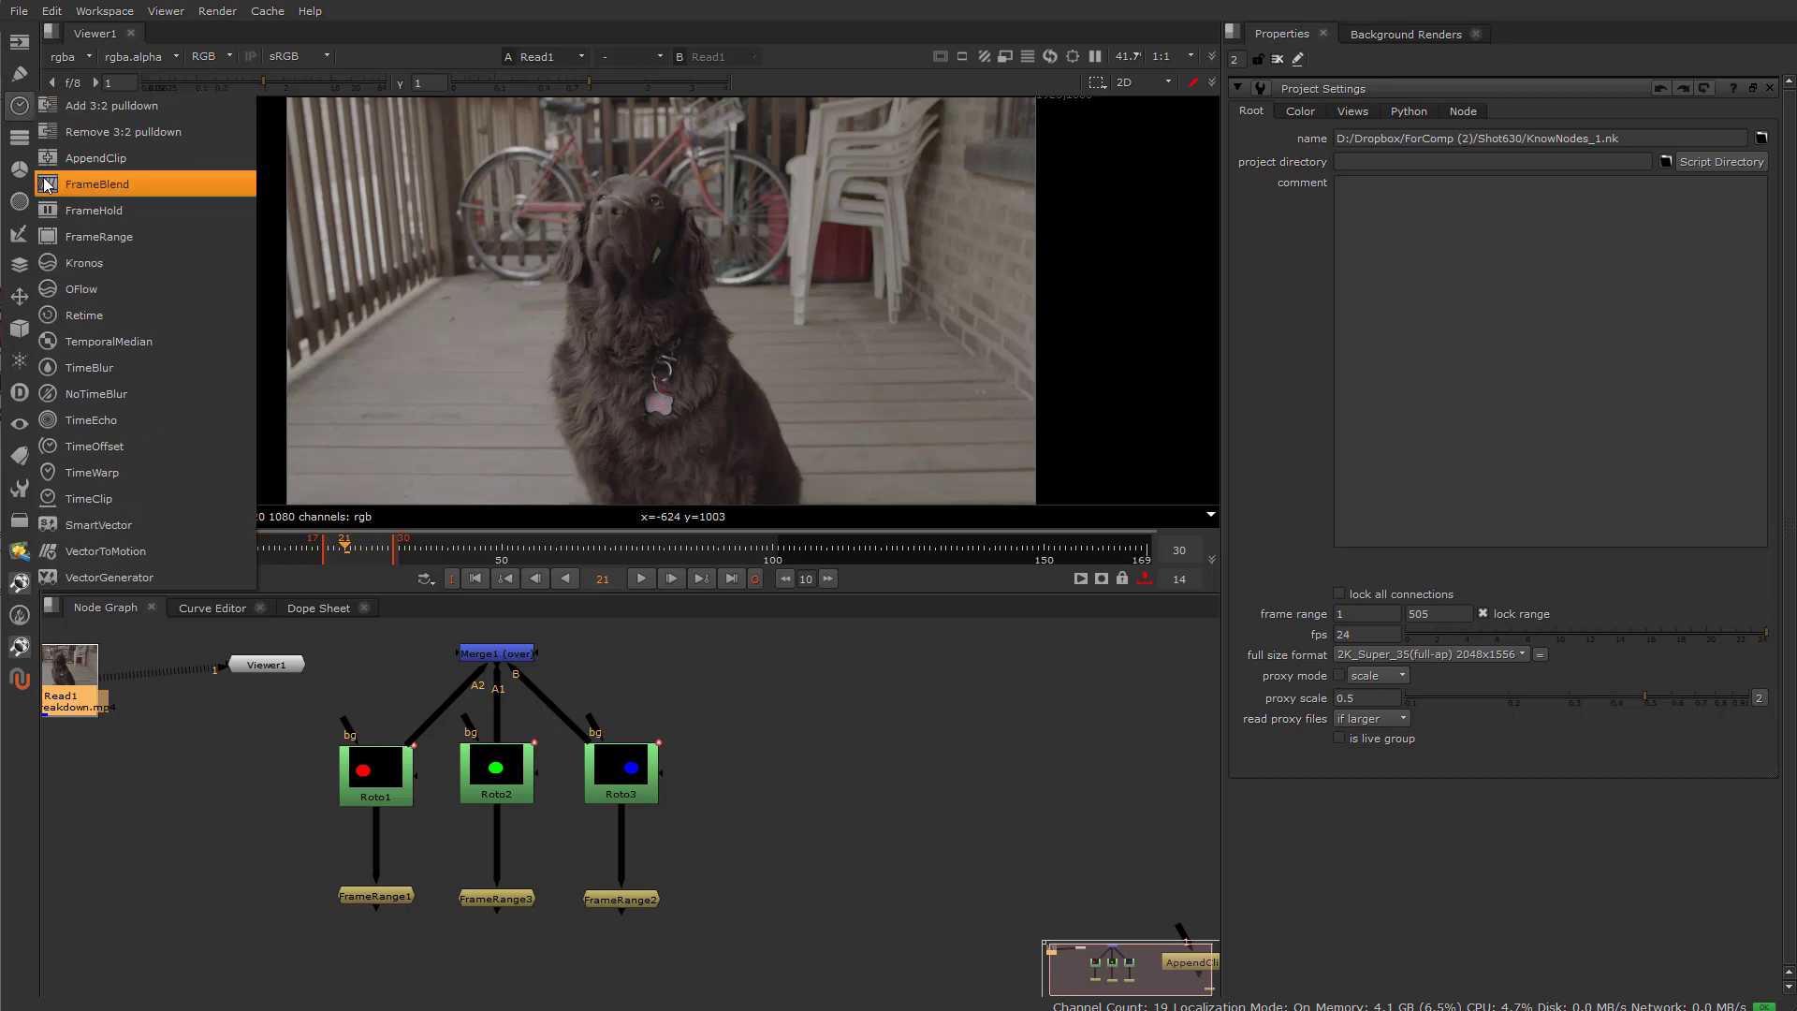
left_click(137, 109)
middle_click_drag(131, 755, 333, 890)
scroll(272, 805, "up", 3)
scroll(333, 890, "up", 1)
key("Up")
key("1")
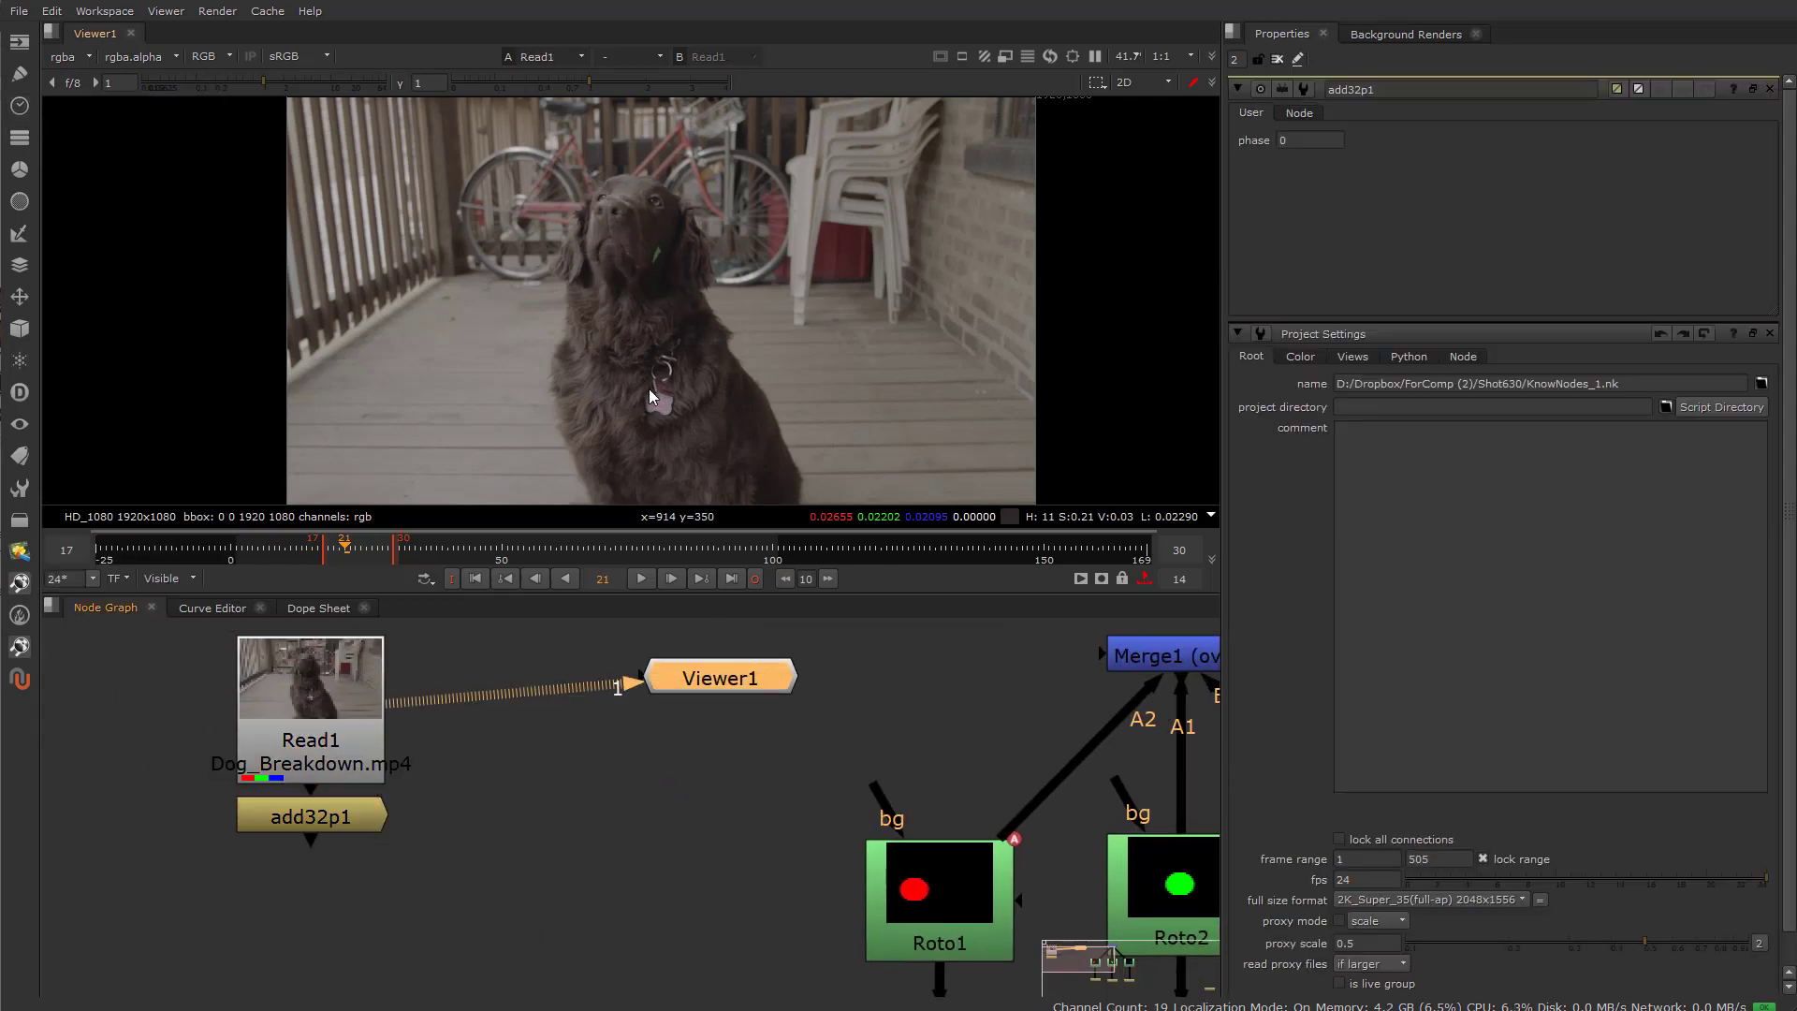
Space the add32p1 node out directly below Read1 and scrub the timeline to frame 19.
mouse_move(349, 553)
left_mouse_down()
mouse_move(333, 556)
mouse_move(374, 559)
mouse_move(339, 556)
left_mouse_up()
left_click_drag(249, 813, 295, 874)
left_click(310, 763)
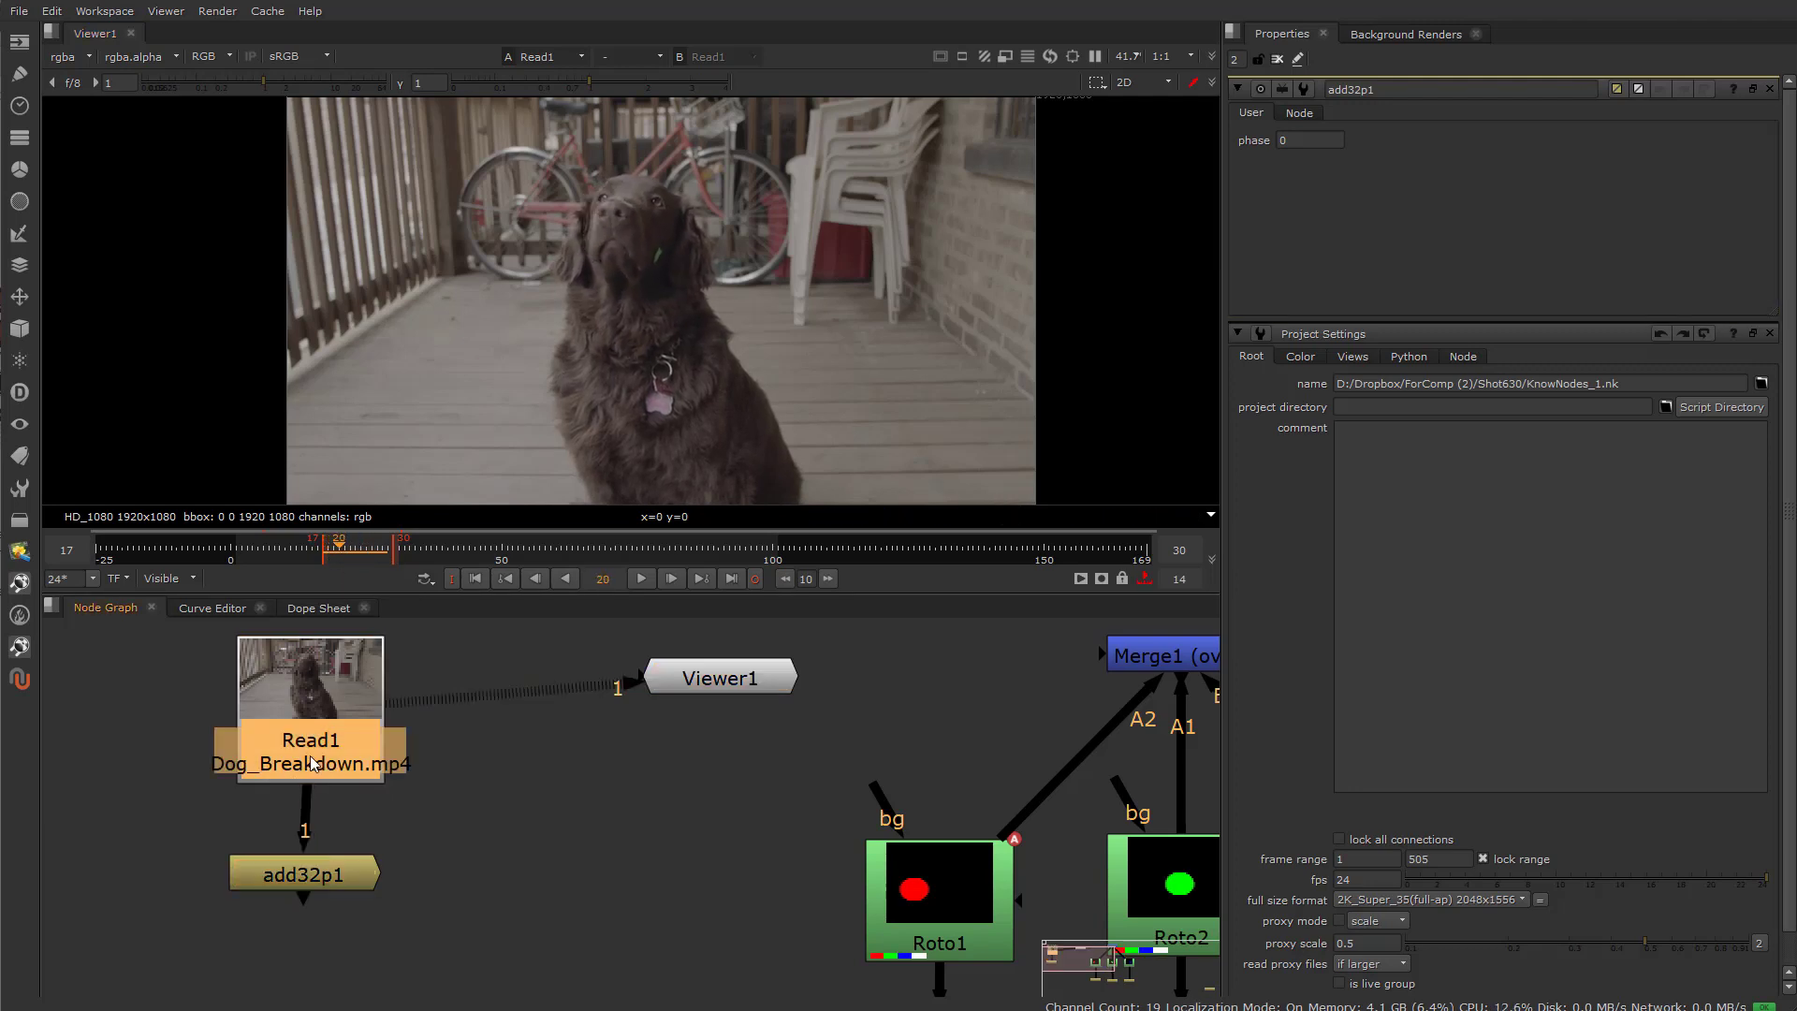
mouse_move(342, 553)
left_mouse_down()
mouse_move(363, 554)
mouse_move(335, 555)
left_mouse_up()
left_click_drag(322, 882, 328, 874)
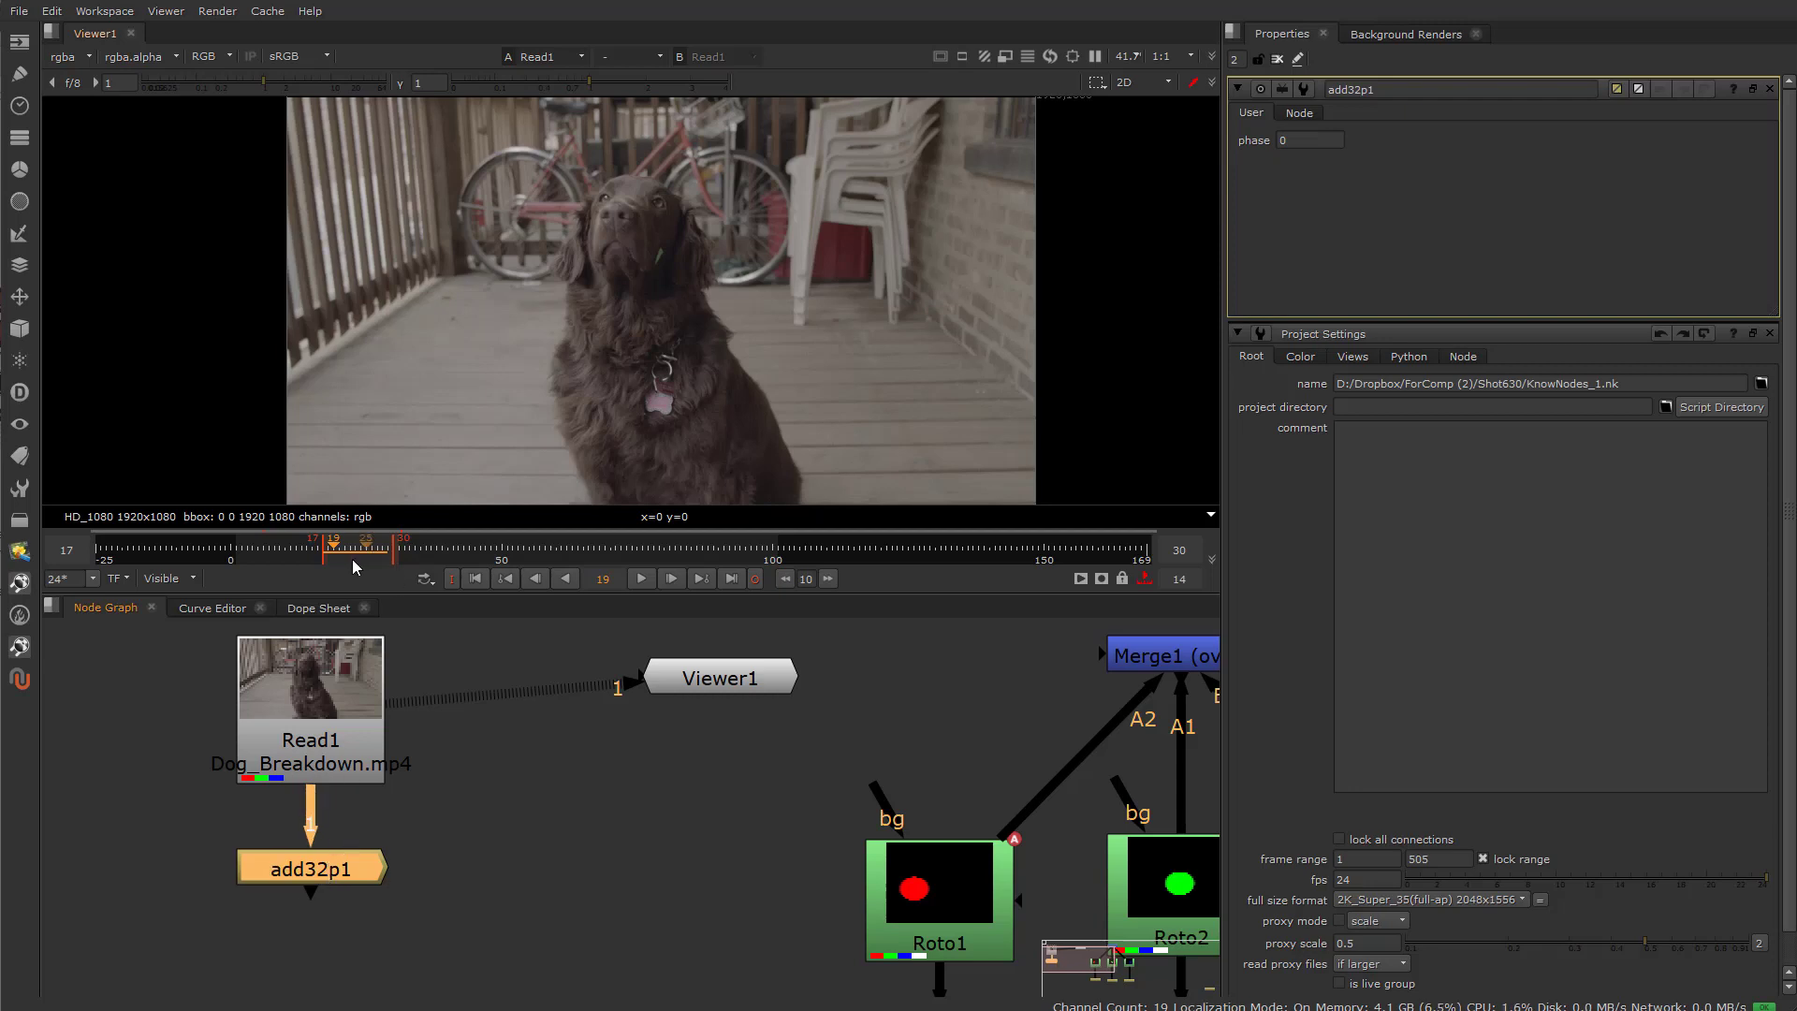
Play the original Read1 clip at 24 fps in the viewer and stop the playback.
mouse_move(335, 553)
left_mouse_down()
mouse_move(350, 552)
mouse_move(333, 551)
left_mouse_up()
left_click_drag(337, 551, 332, 555)
left_click(1365, 879)
left_click(340, 723)
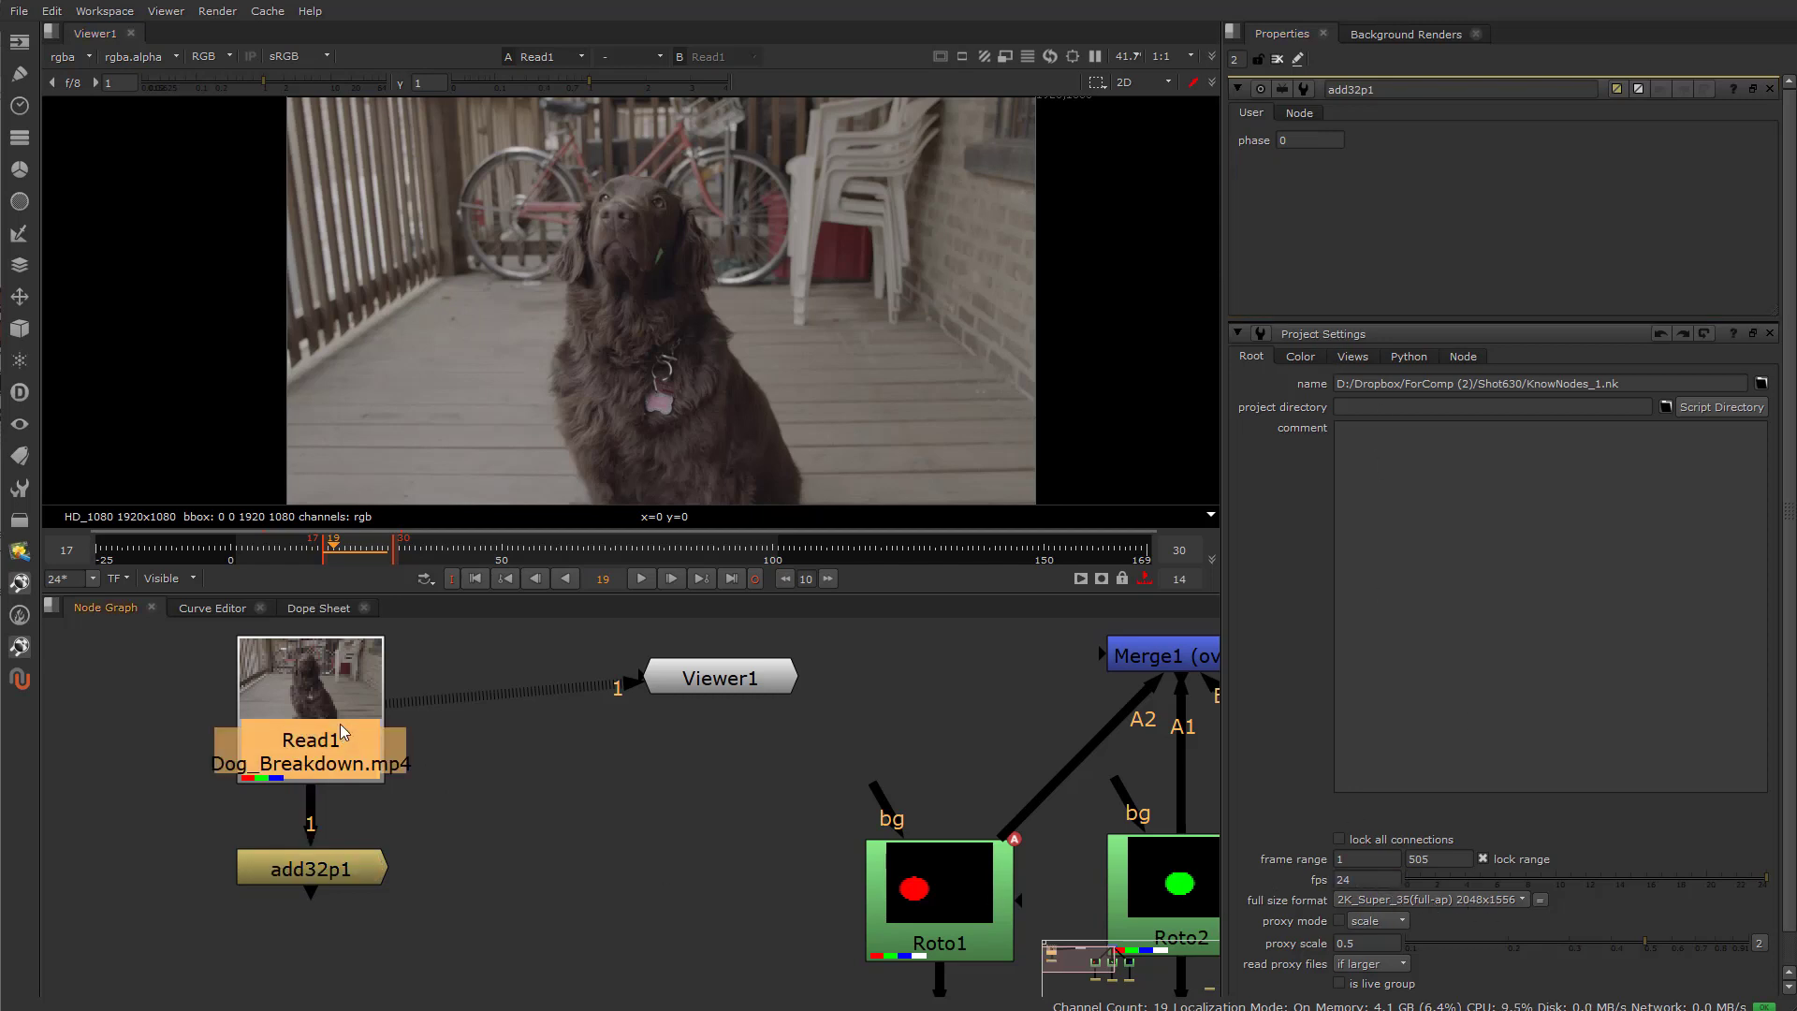
left_click(449, 697)
left_click(640, 579)
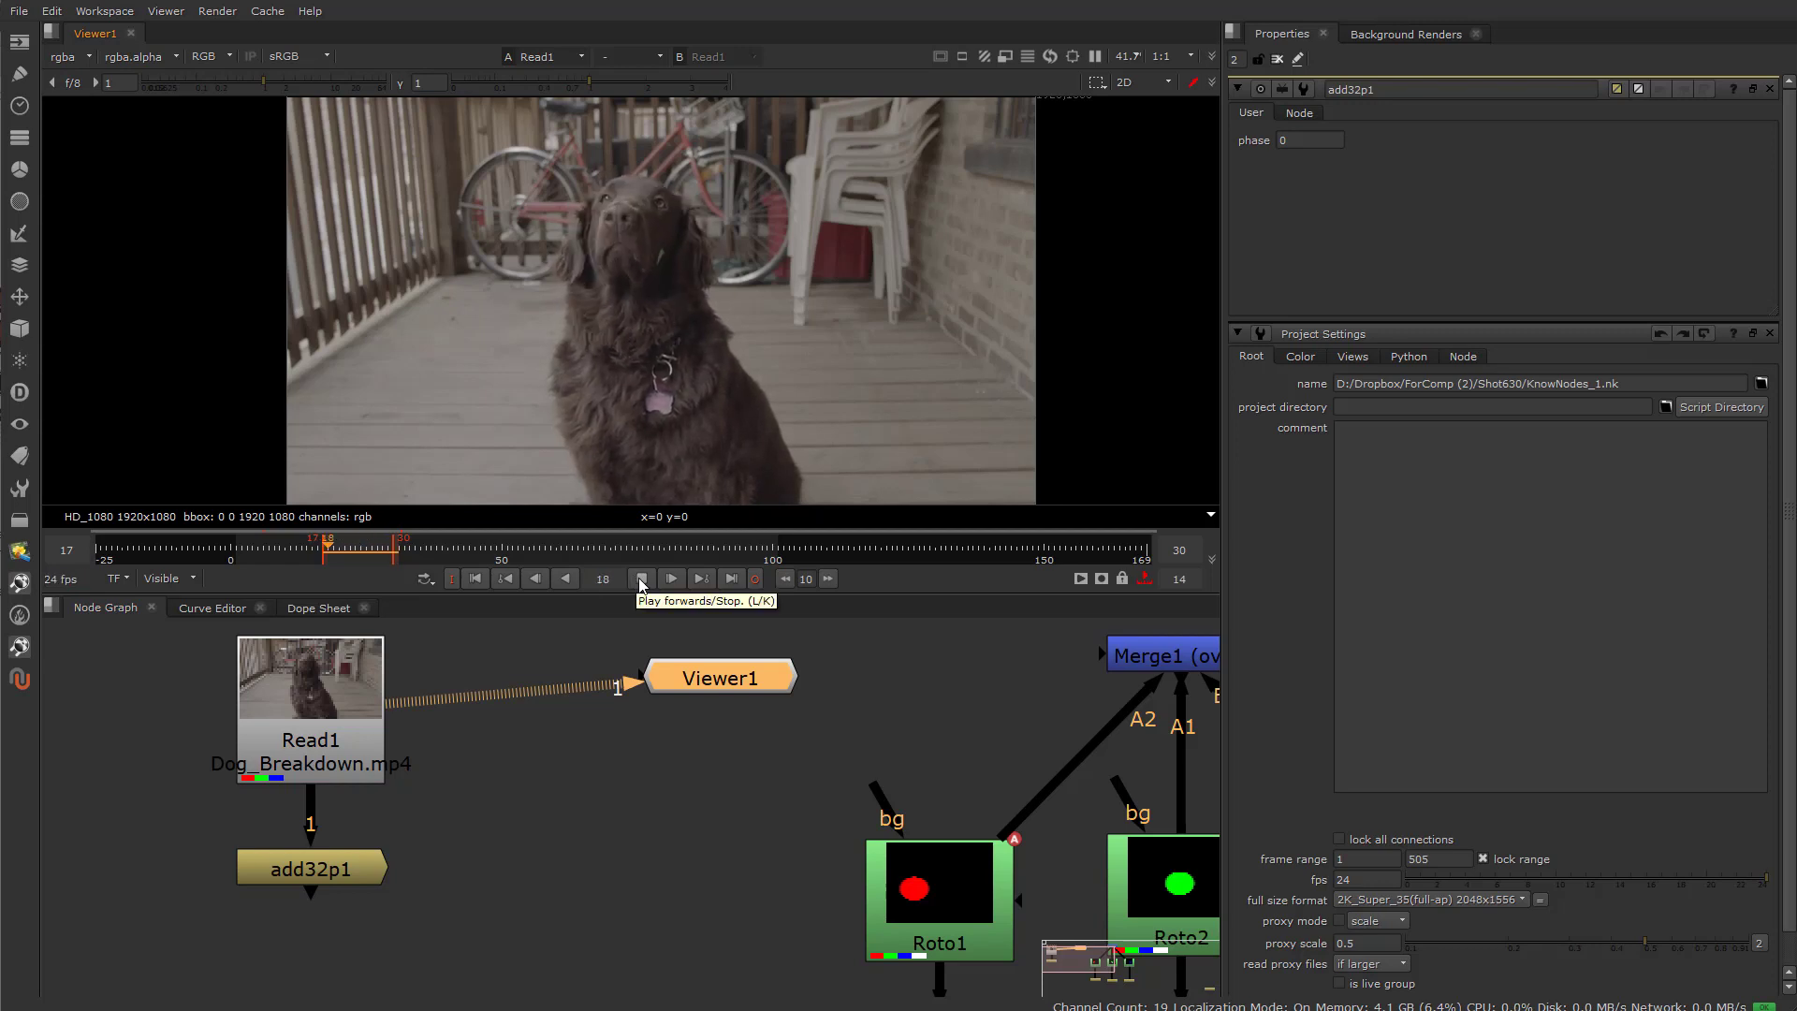
left_click(640, 579)
left_click(298, 874)
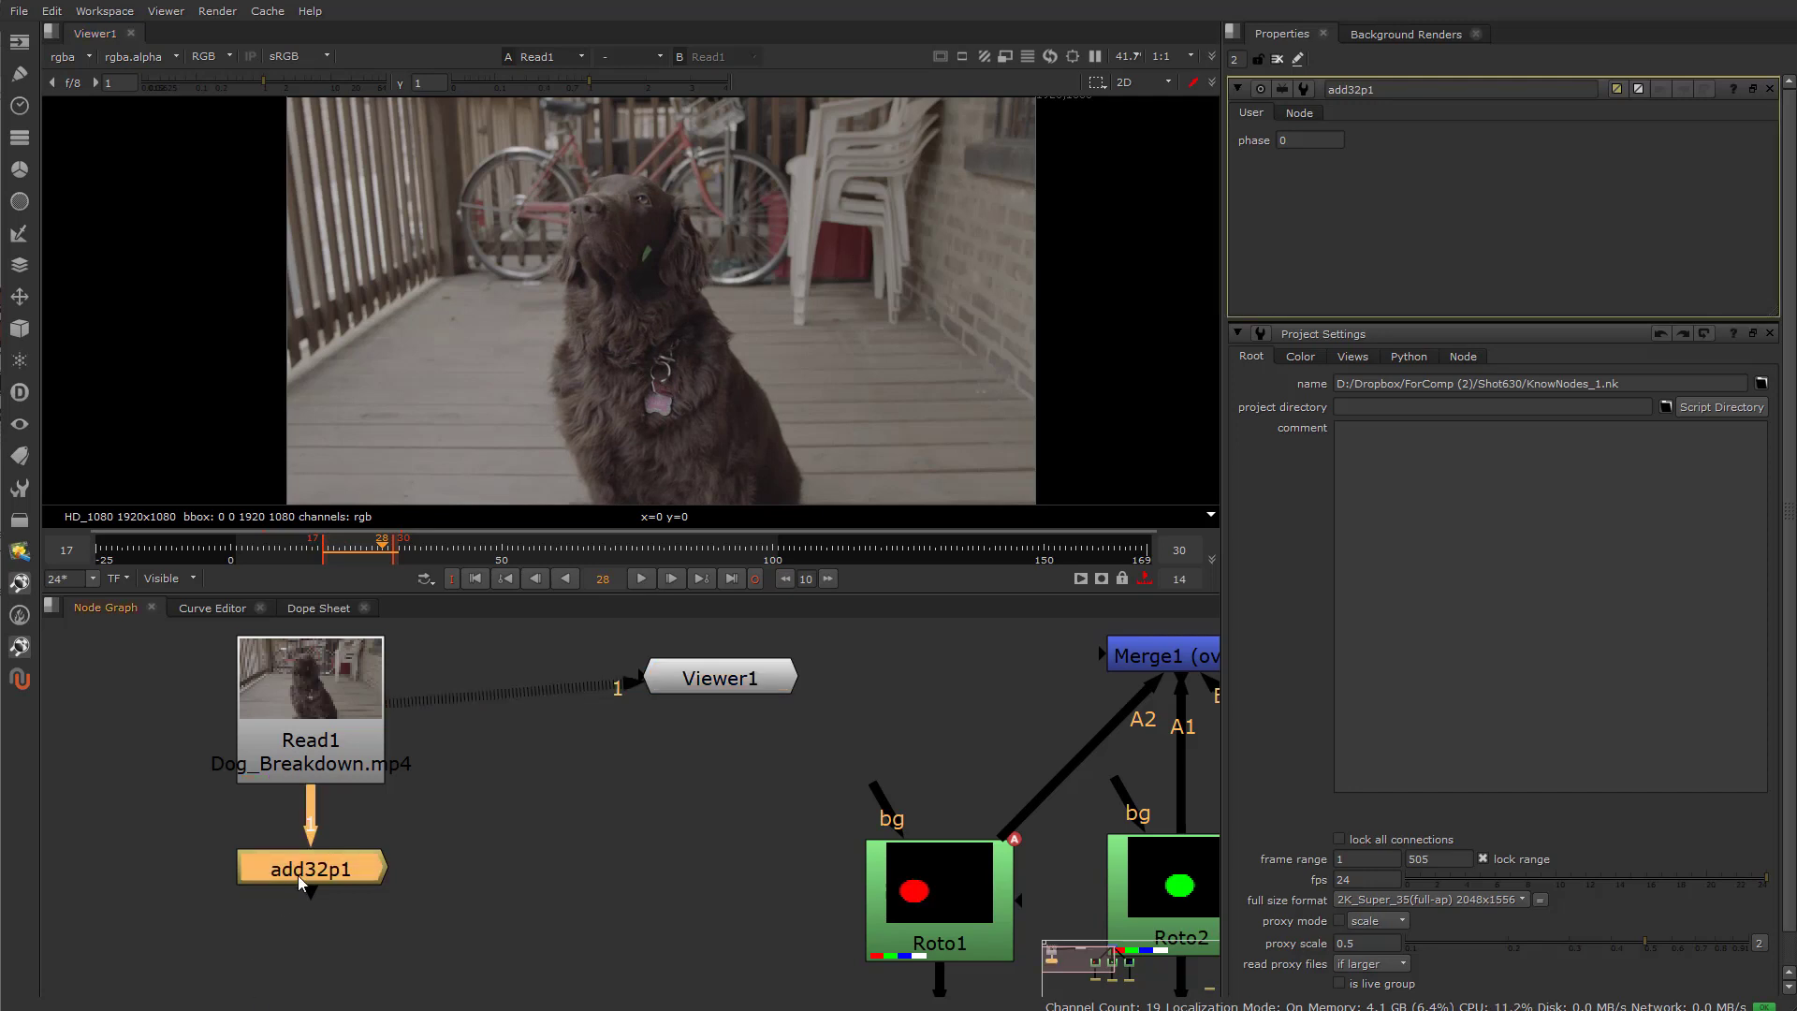
left_click(19, 106)
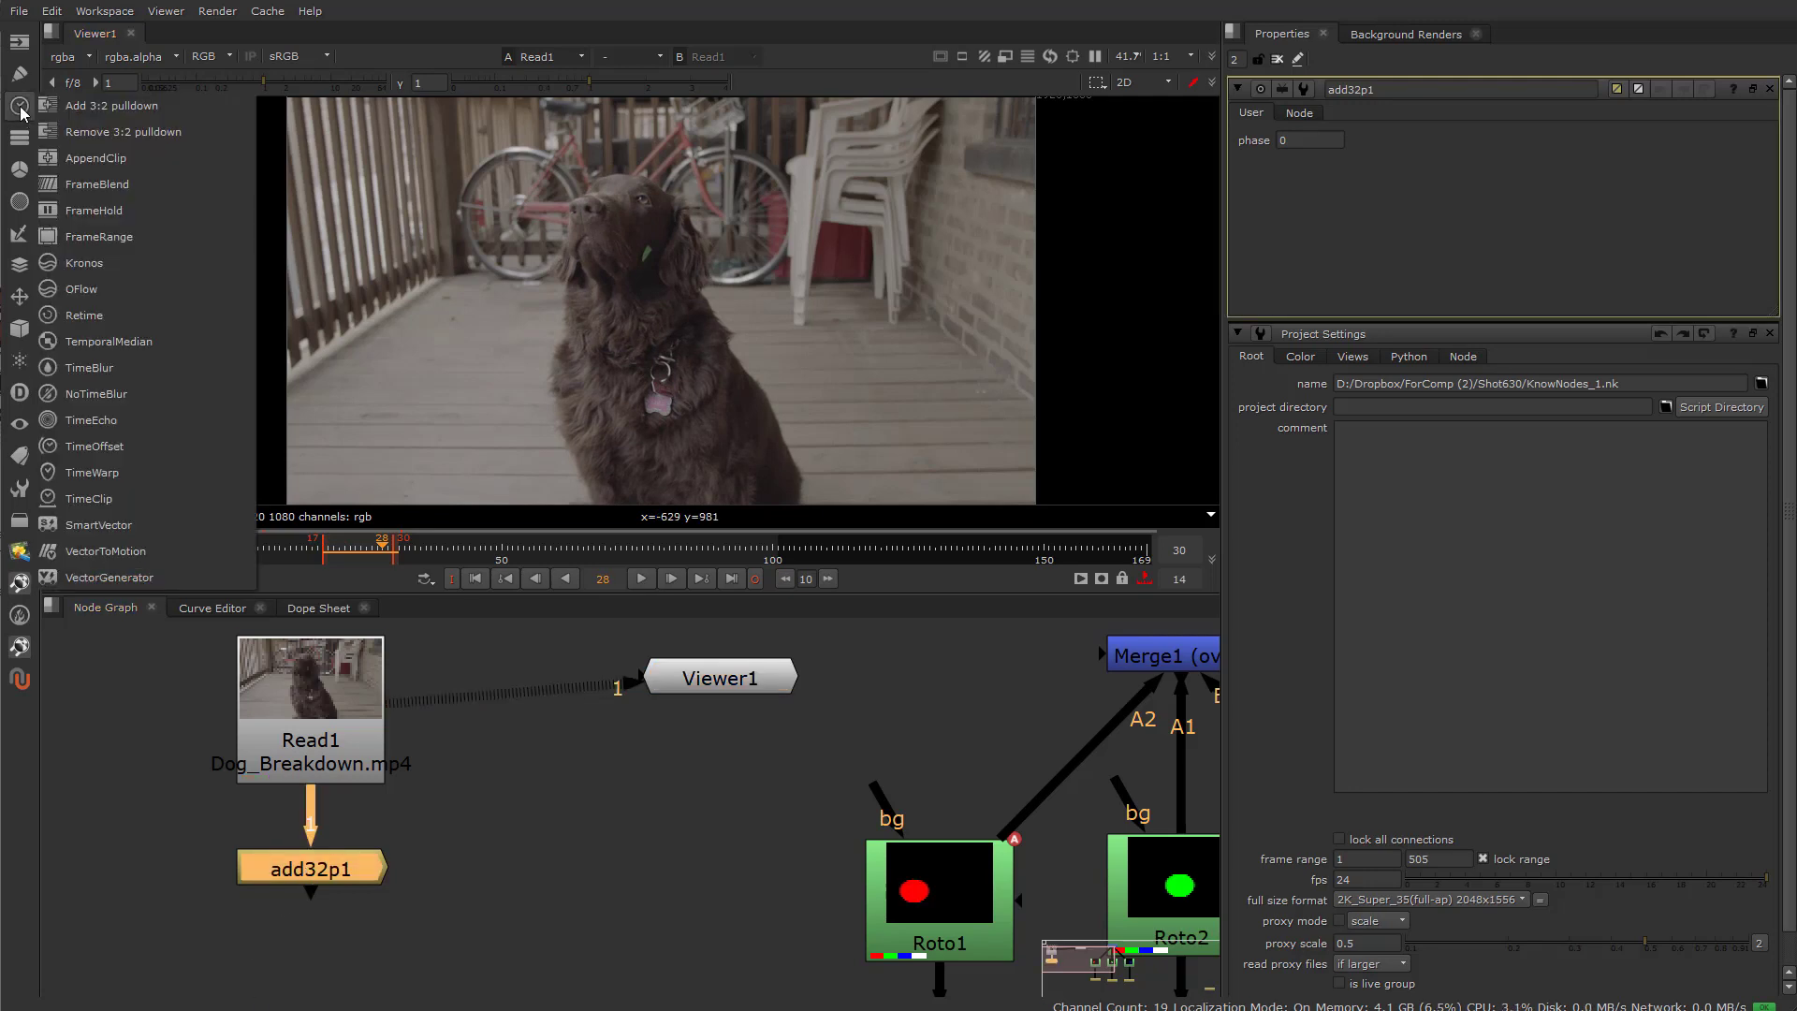
key("Escape")
key("ctrl+c")
key("ctrl+v")
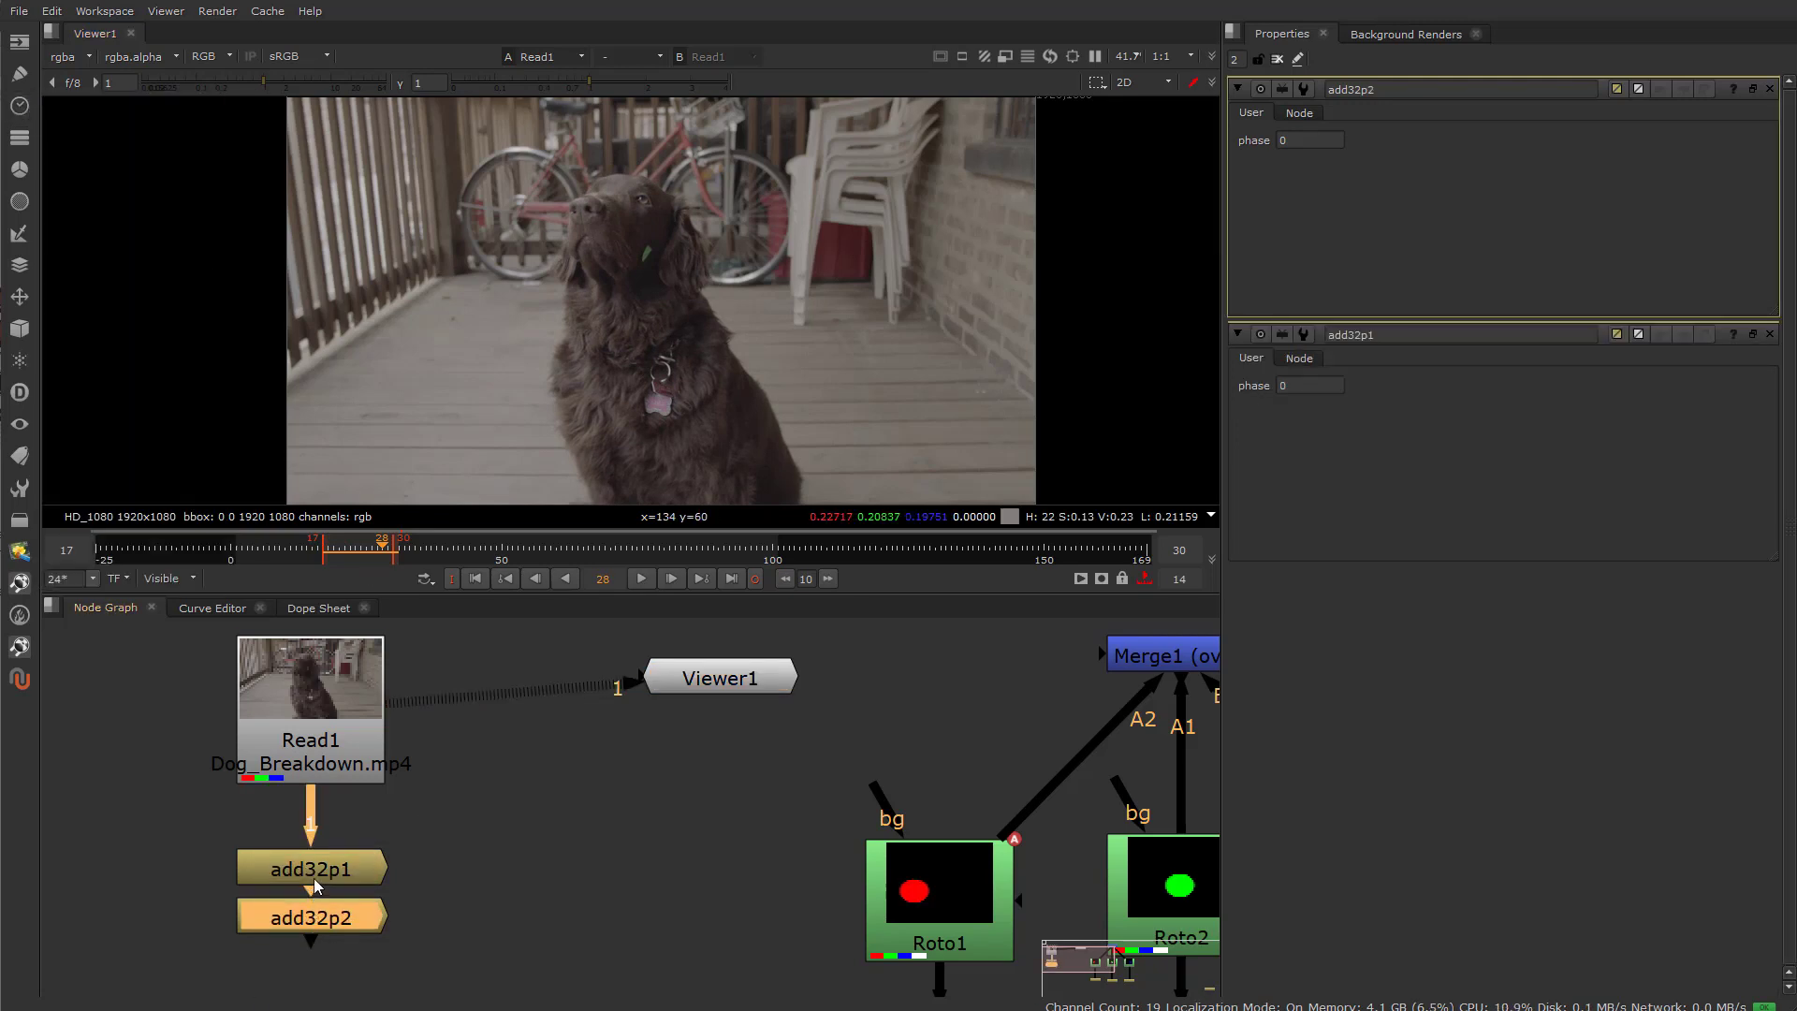
left_click(316, 875)
key("ctrl+z")
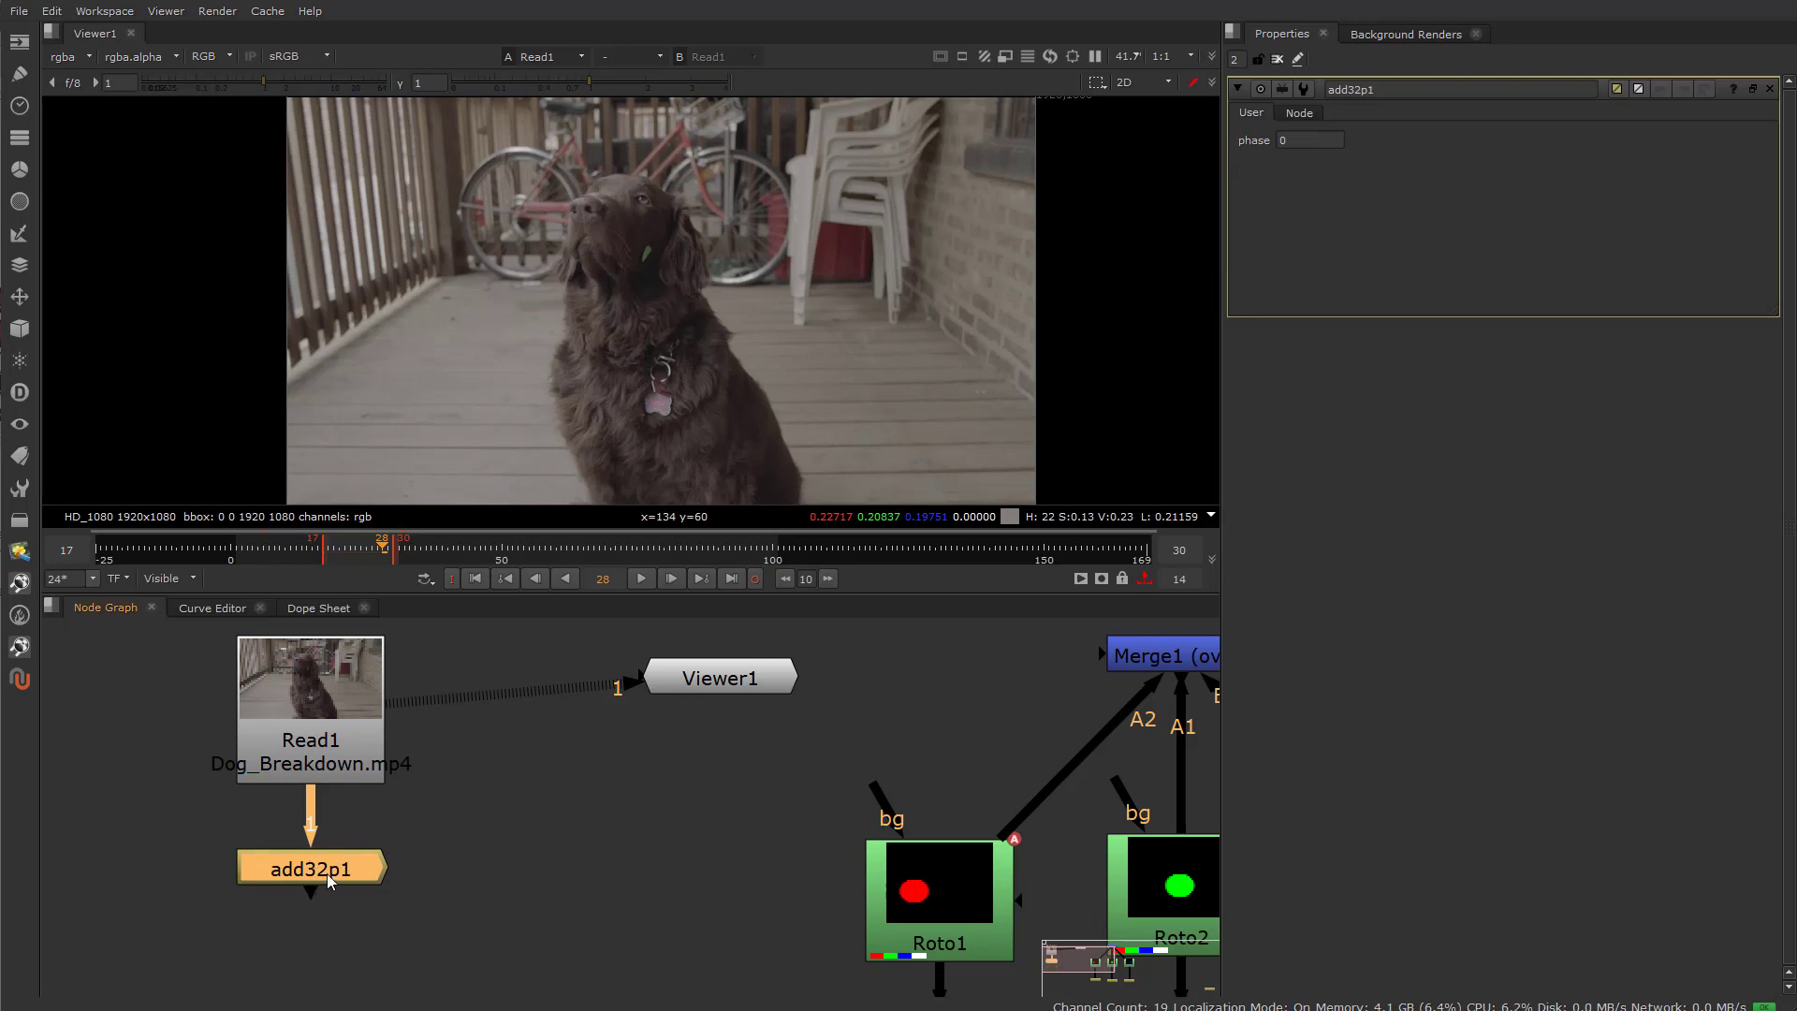
Move the add32p1 node closer under Read1 and connect it to the viewer.
left_click_drag(283, 872, 279, 851)
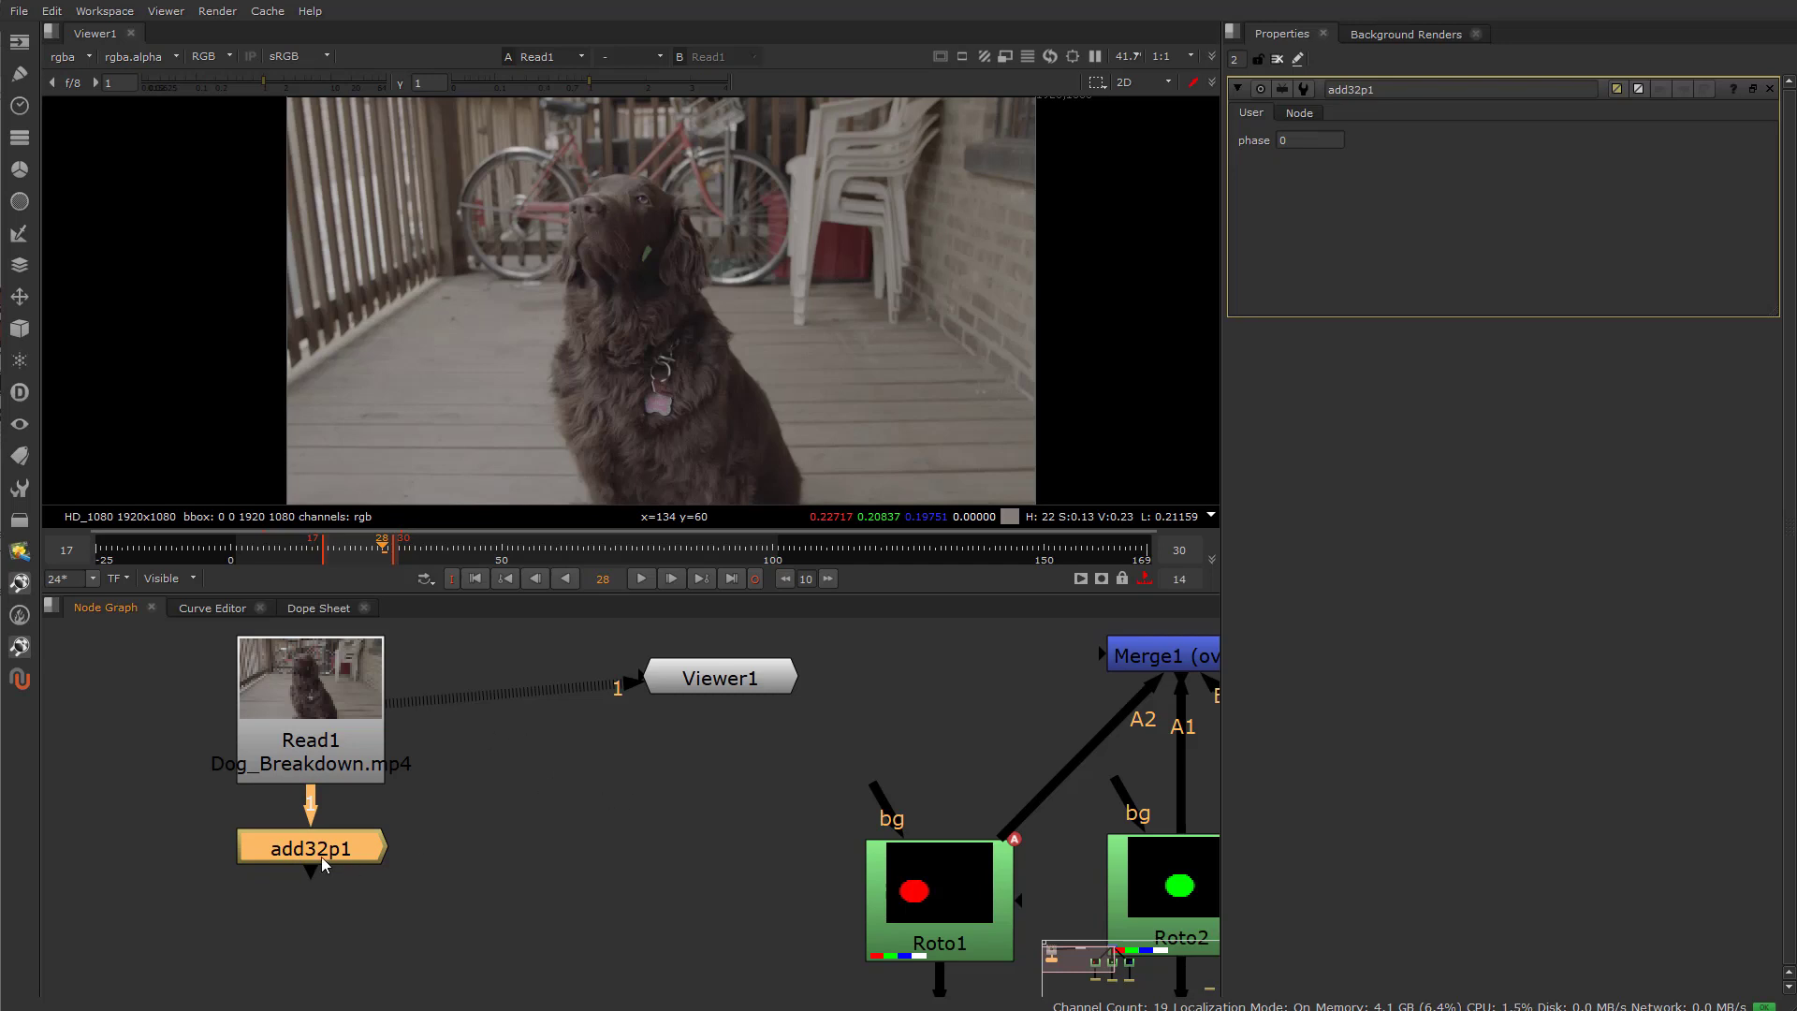
left_click_drag(322, 856, 318, 840)
key("1")
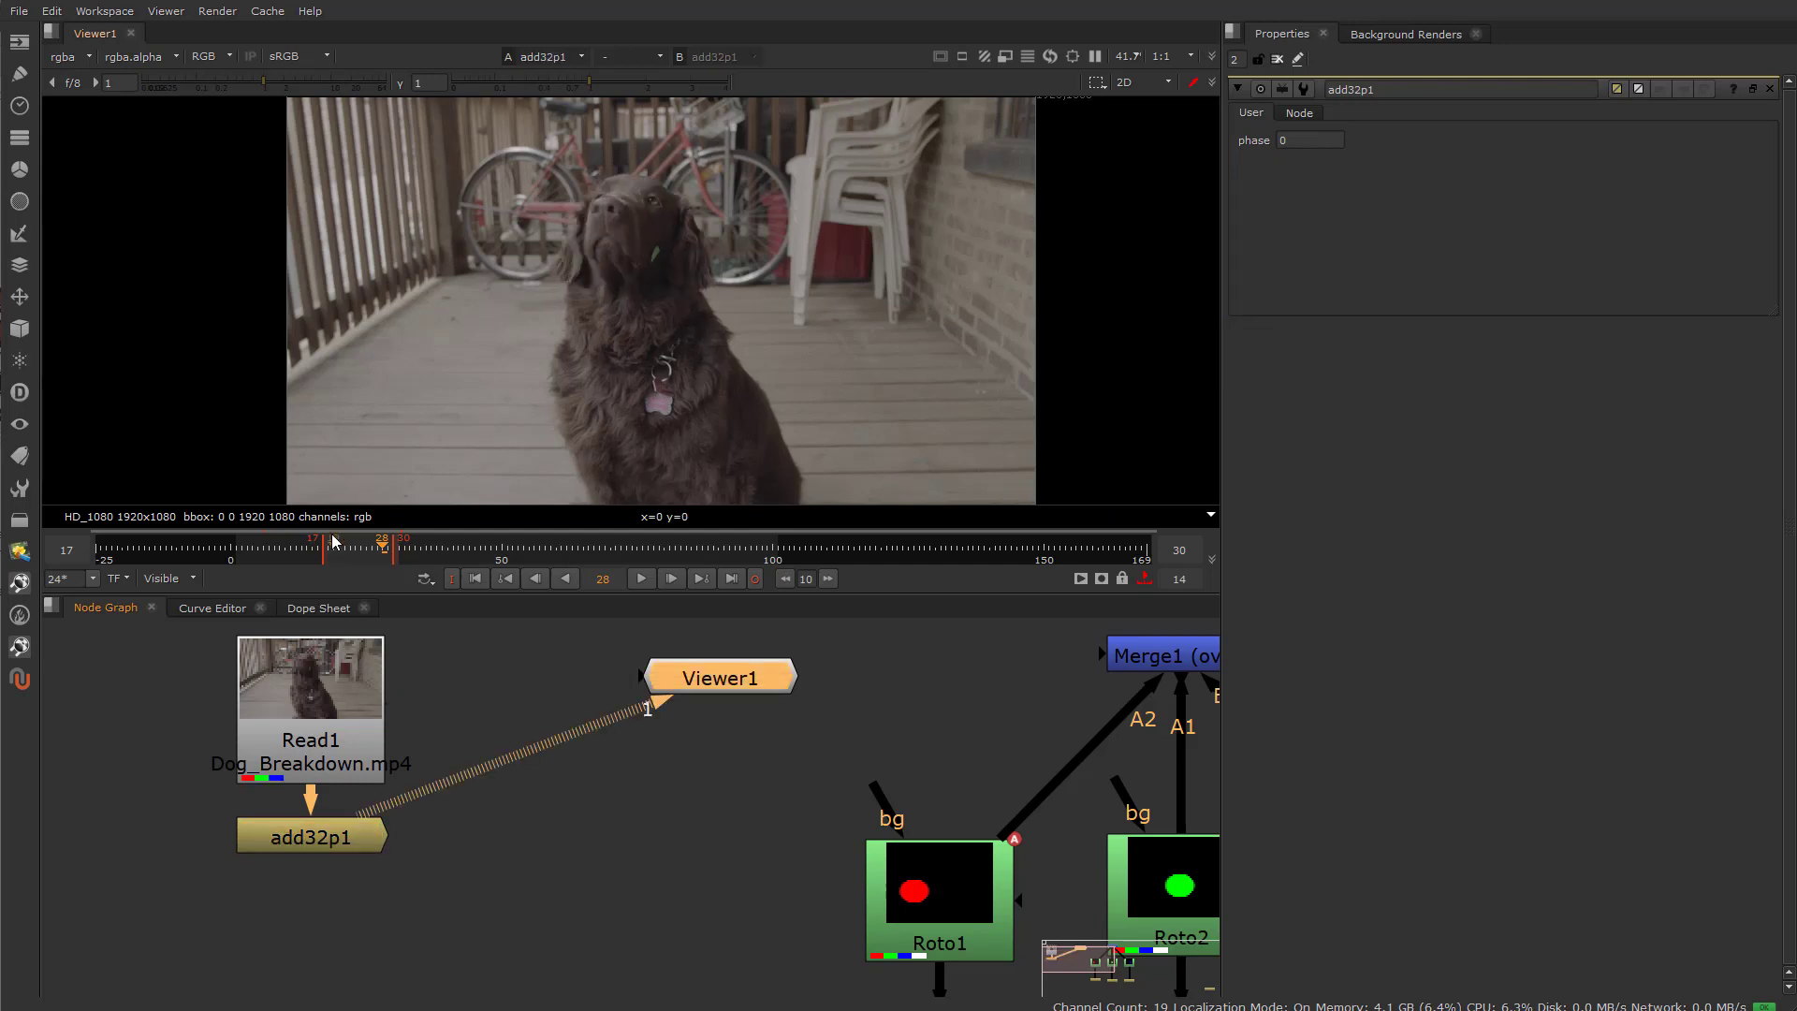
Play the add32p1 output from near the start of the playback range and stop it.
left_click(332, 539)
left_click(642, 579)
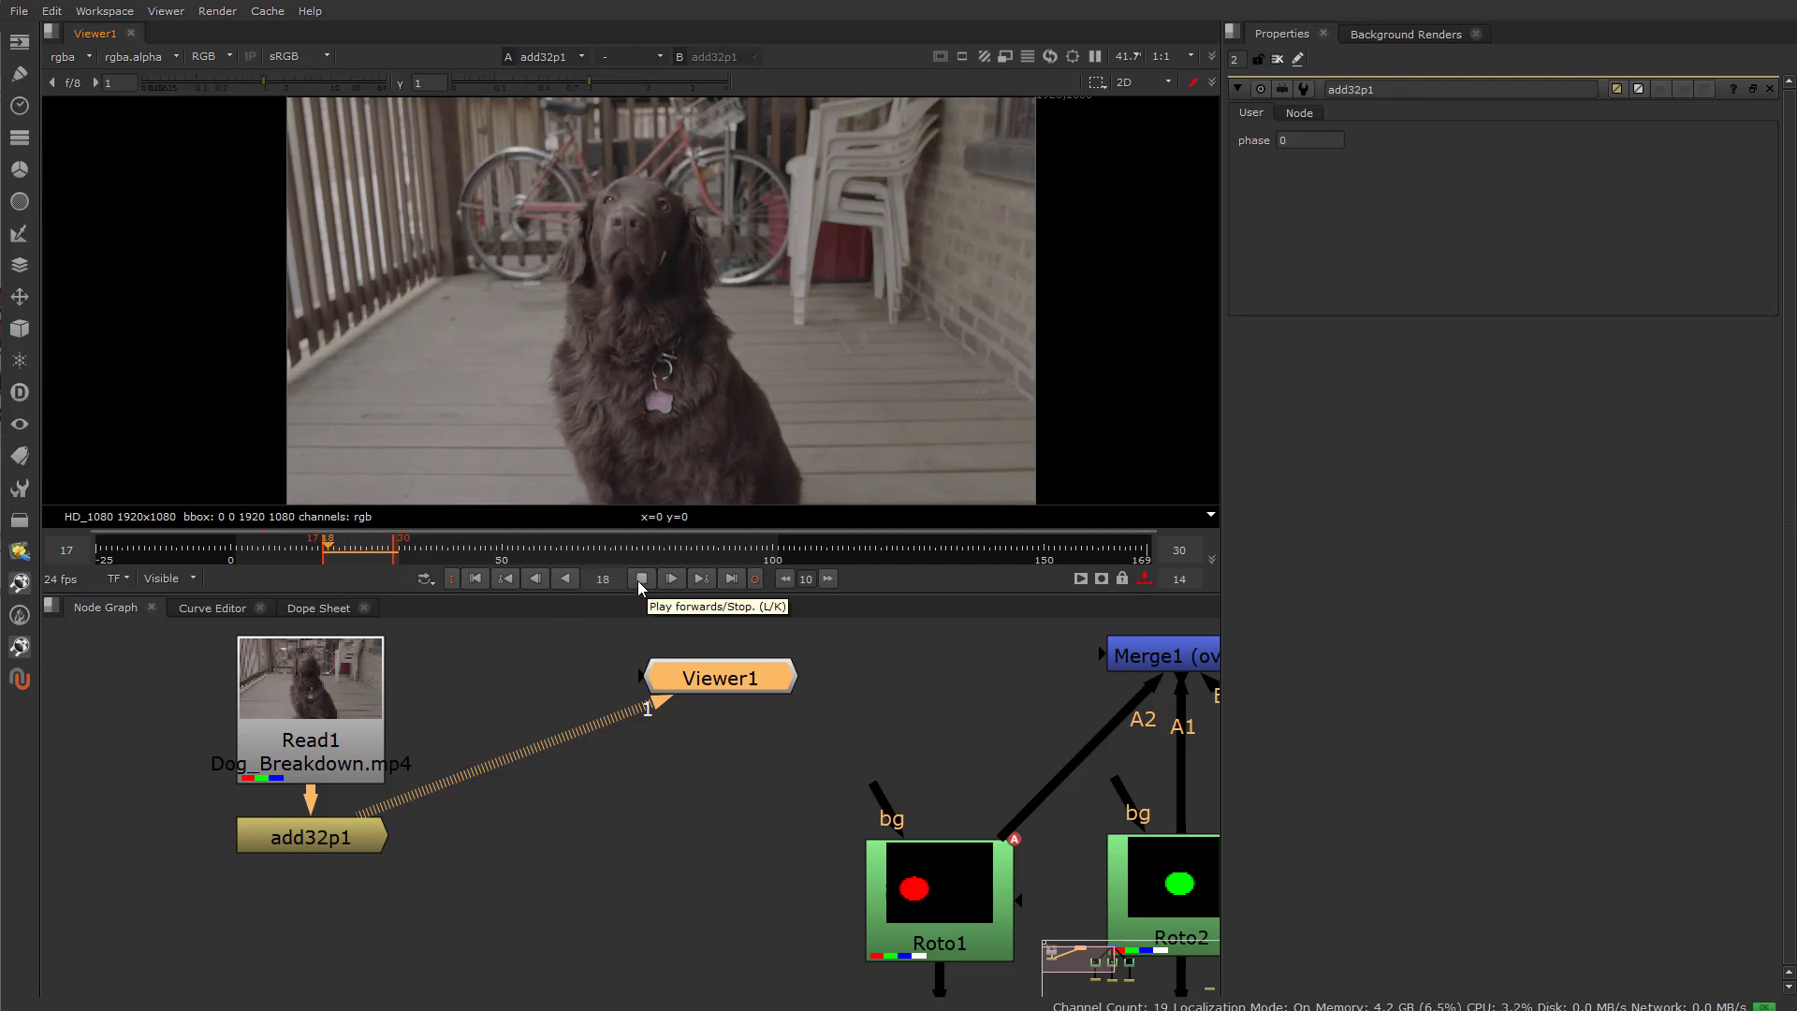
left_click(639, 580)
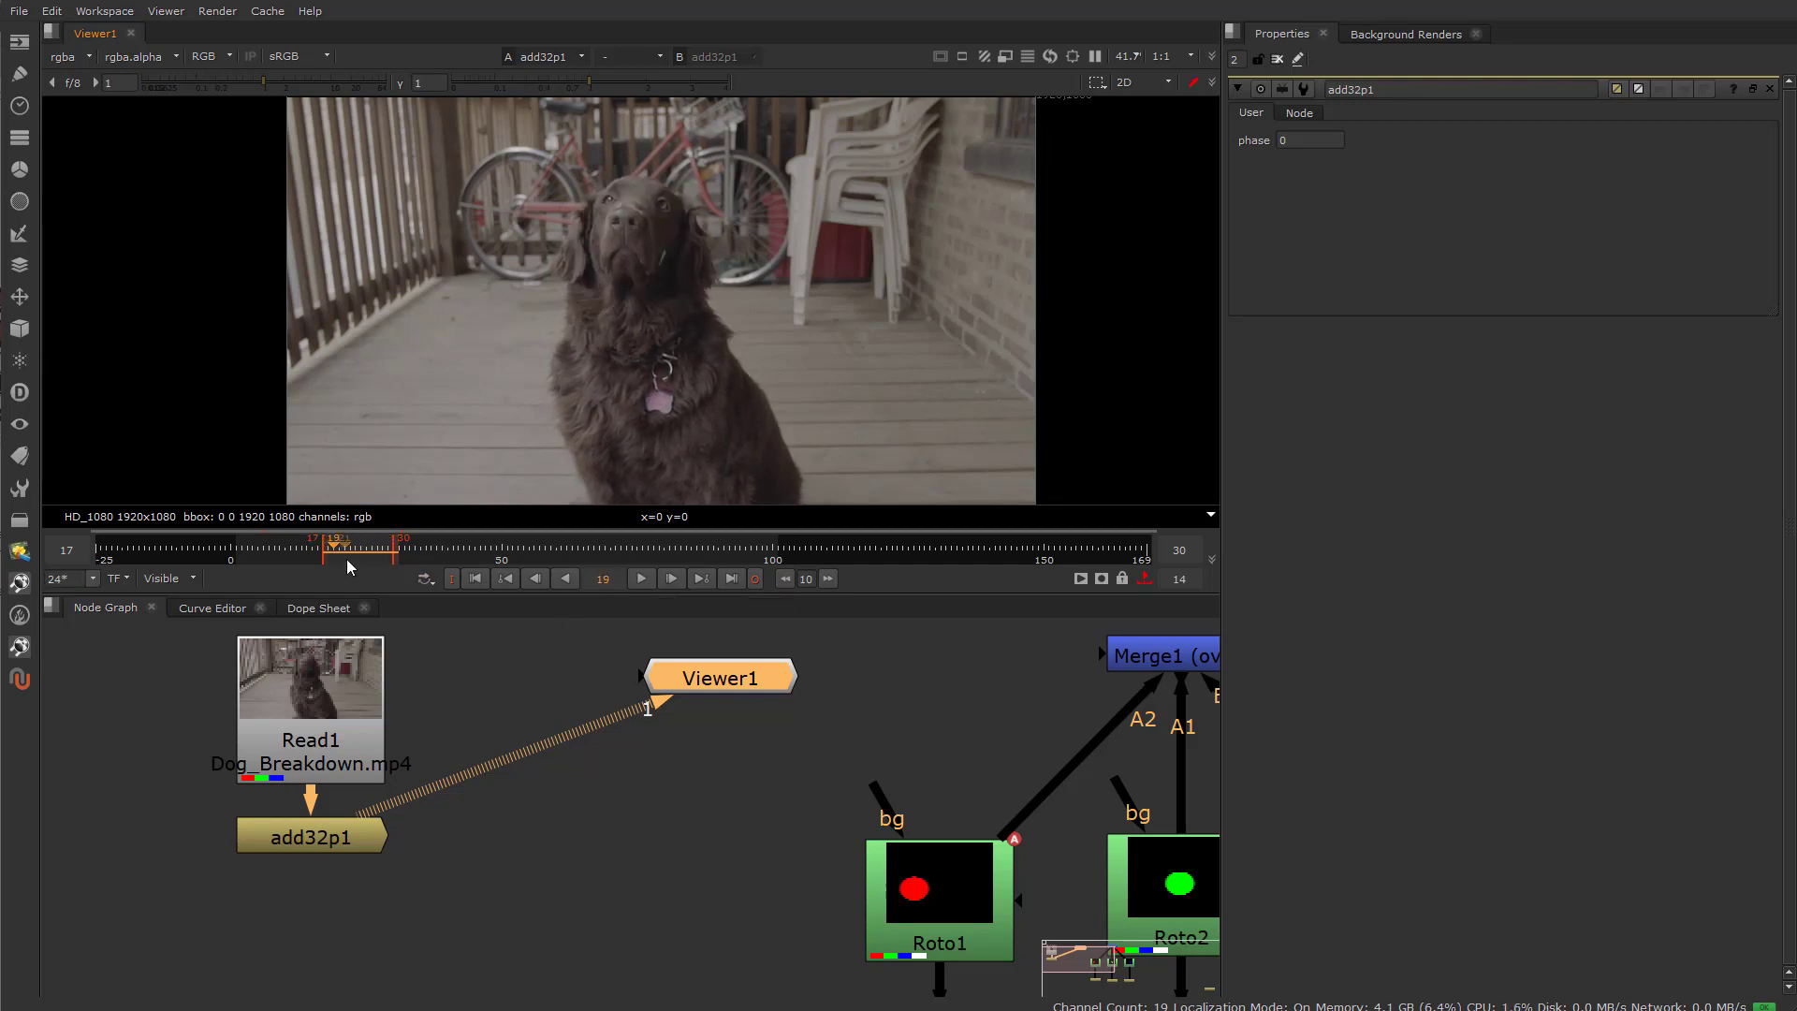
Step frame by frame through the add32p1 output up to about frame 39, examining how the dog's motion changes between frames.
key("Right")
key("Right")
key("Right")
key("Left")
key("Left")
key("Left")
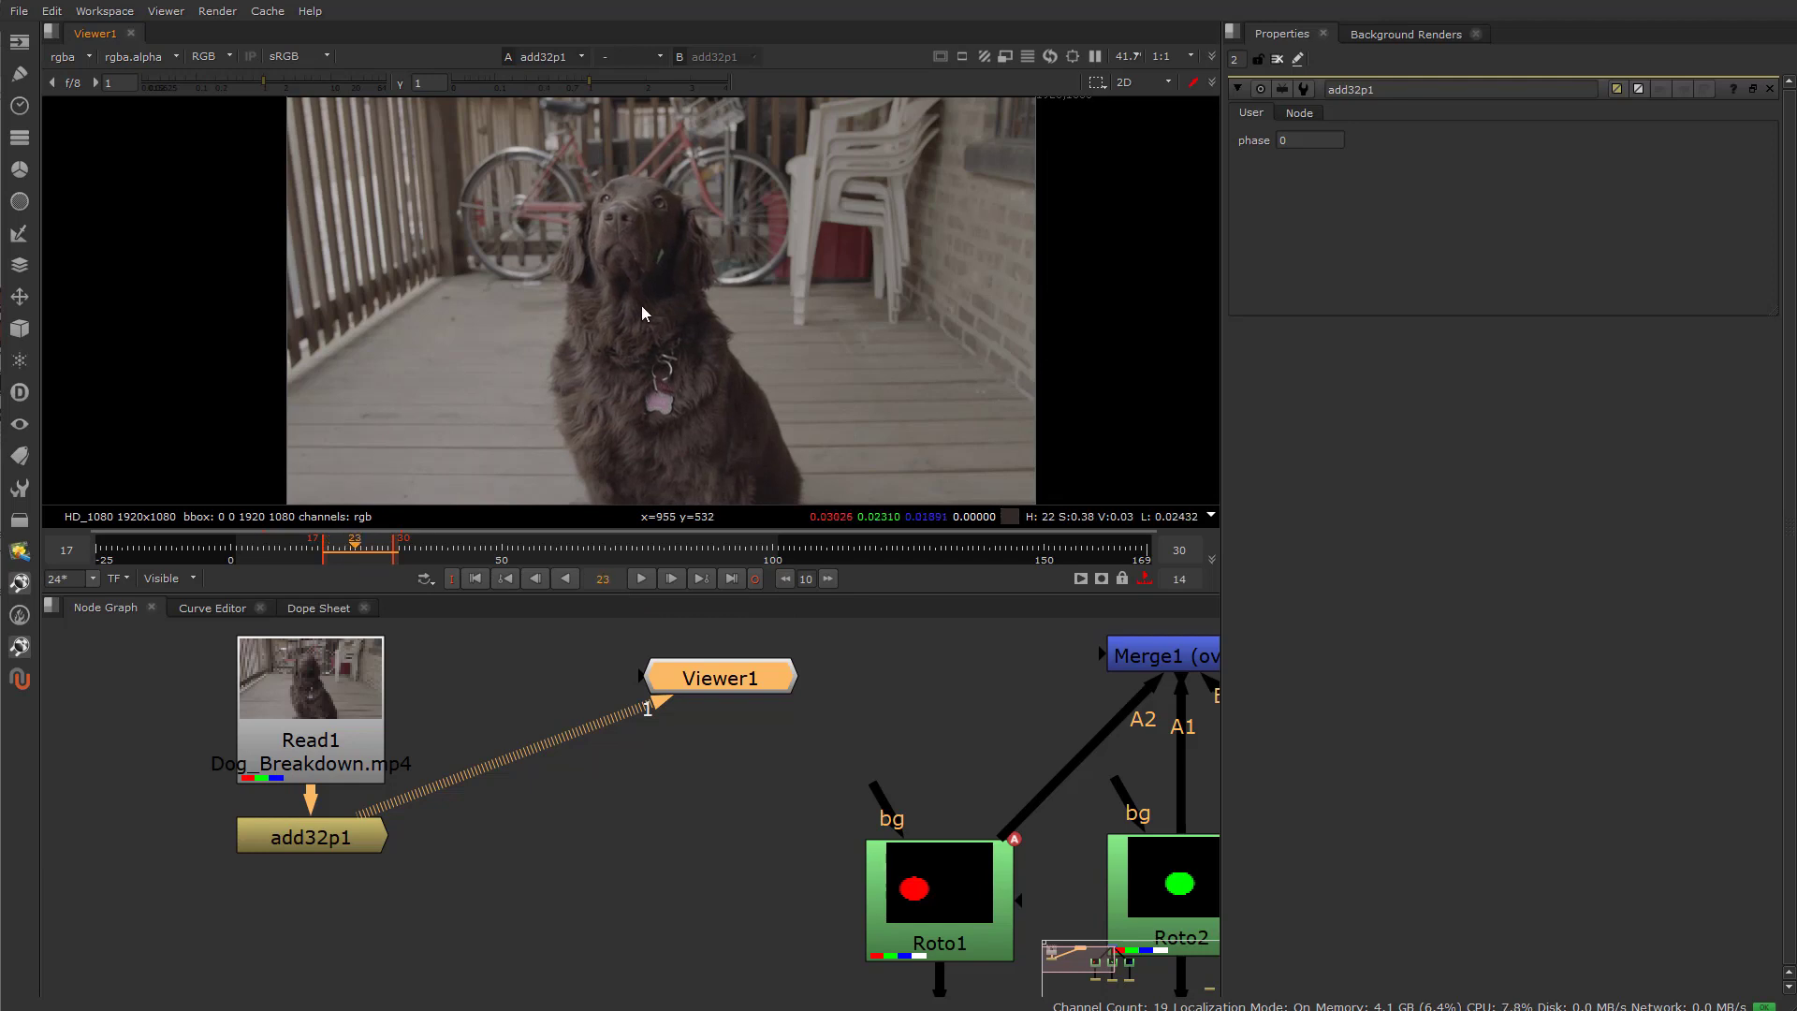
key("Right")
key("Right")
key("Right")
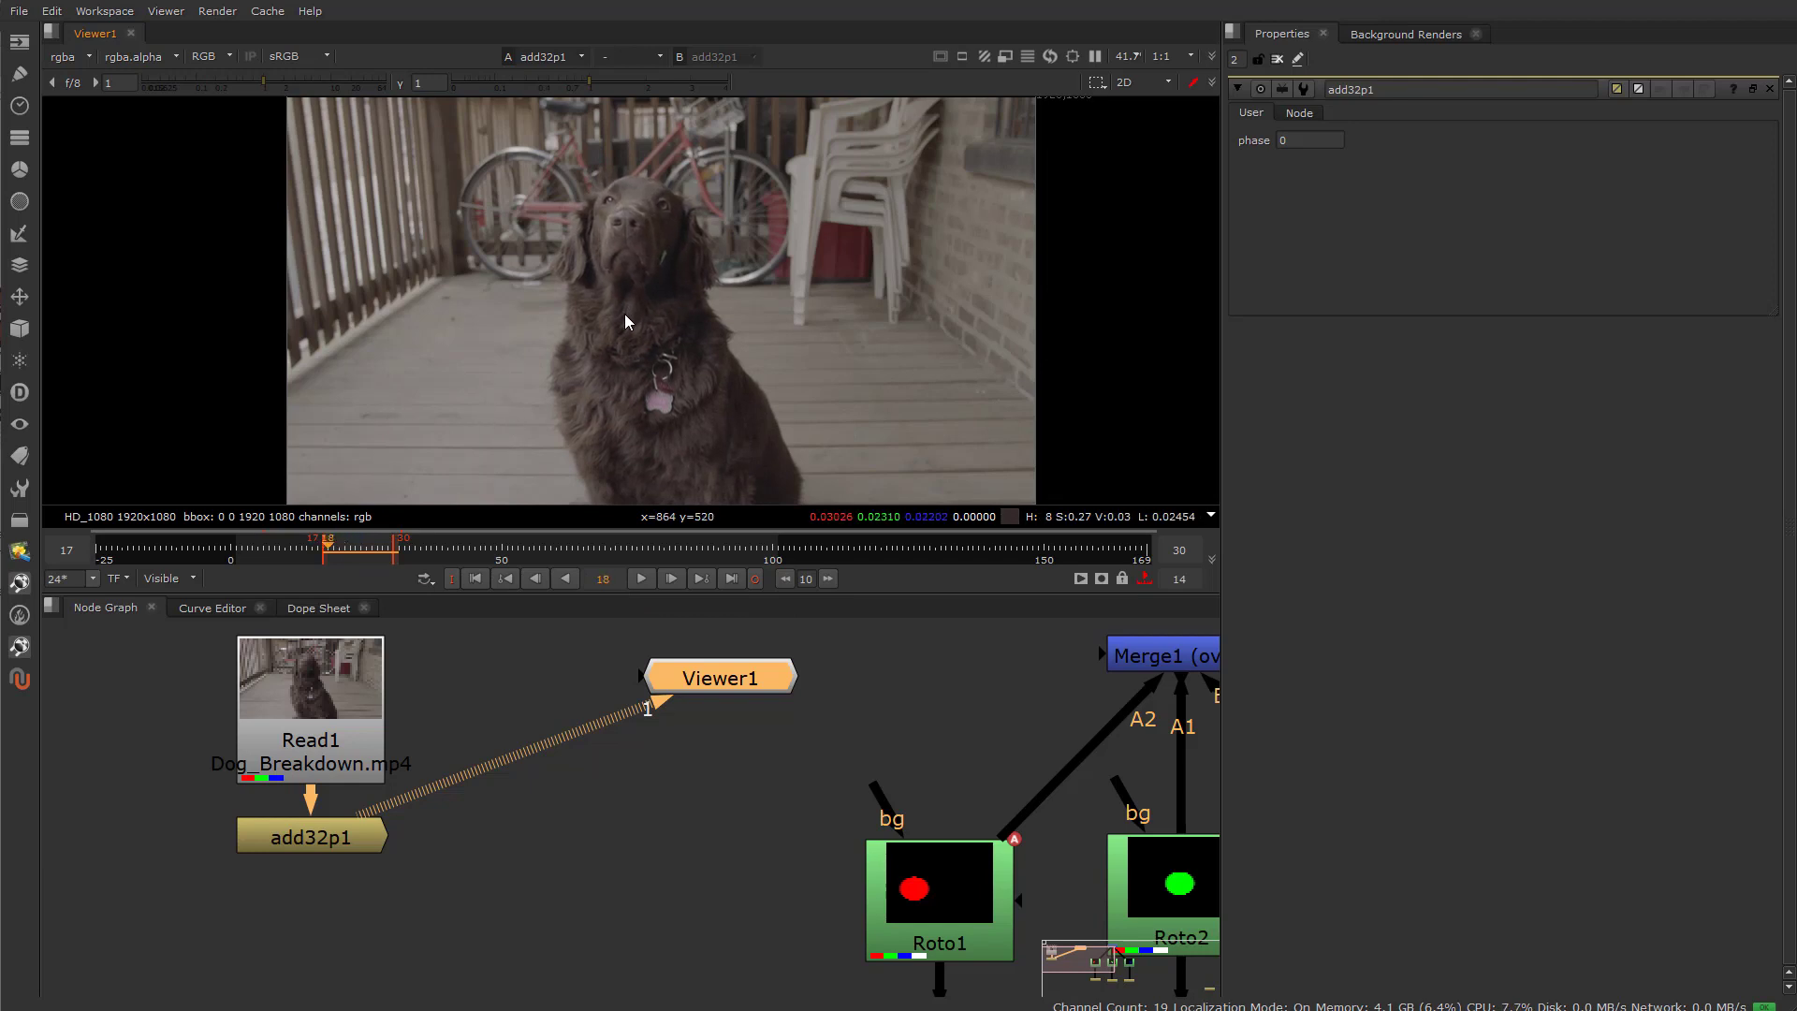
key("Right")
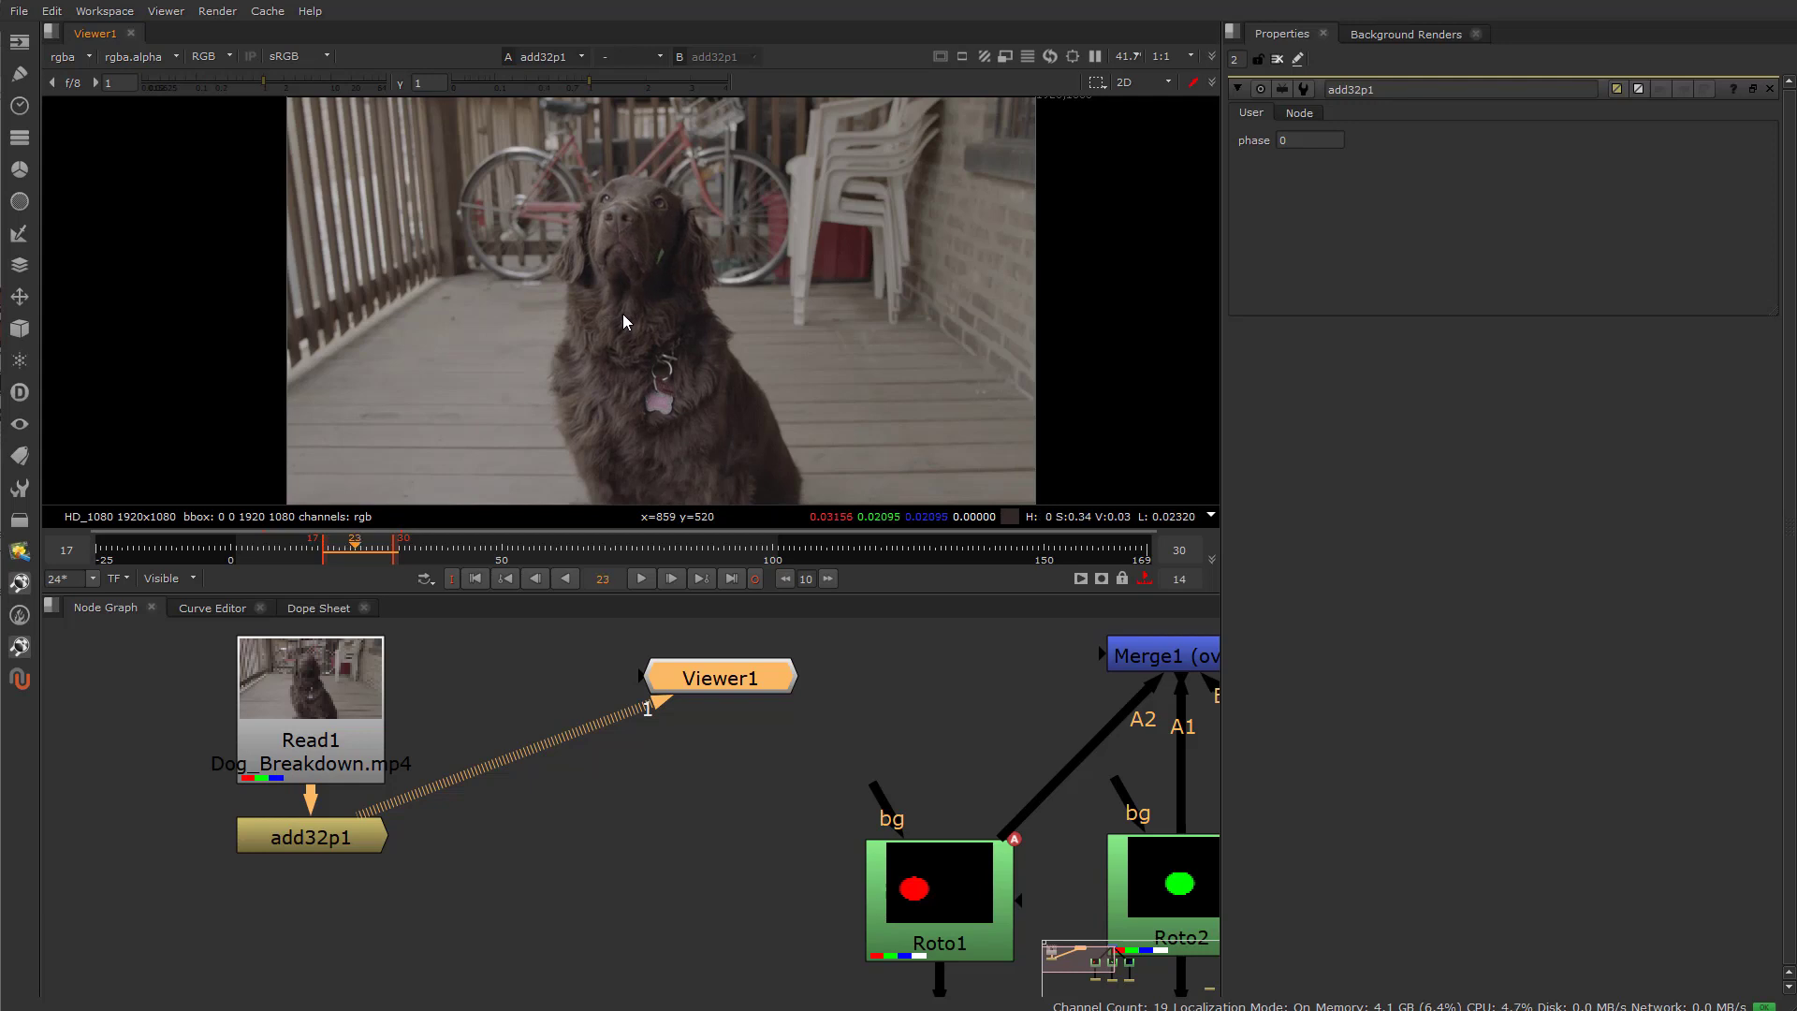
key("Right")
key("Right")
key("Right")
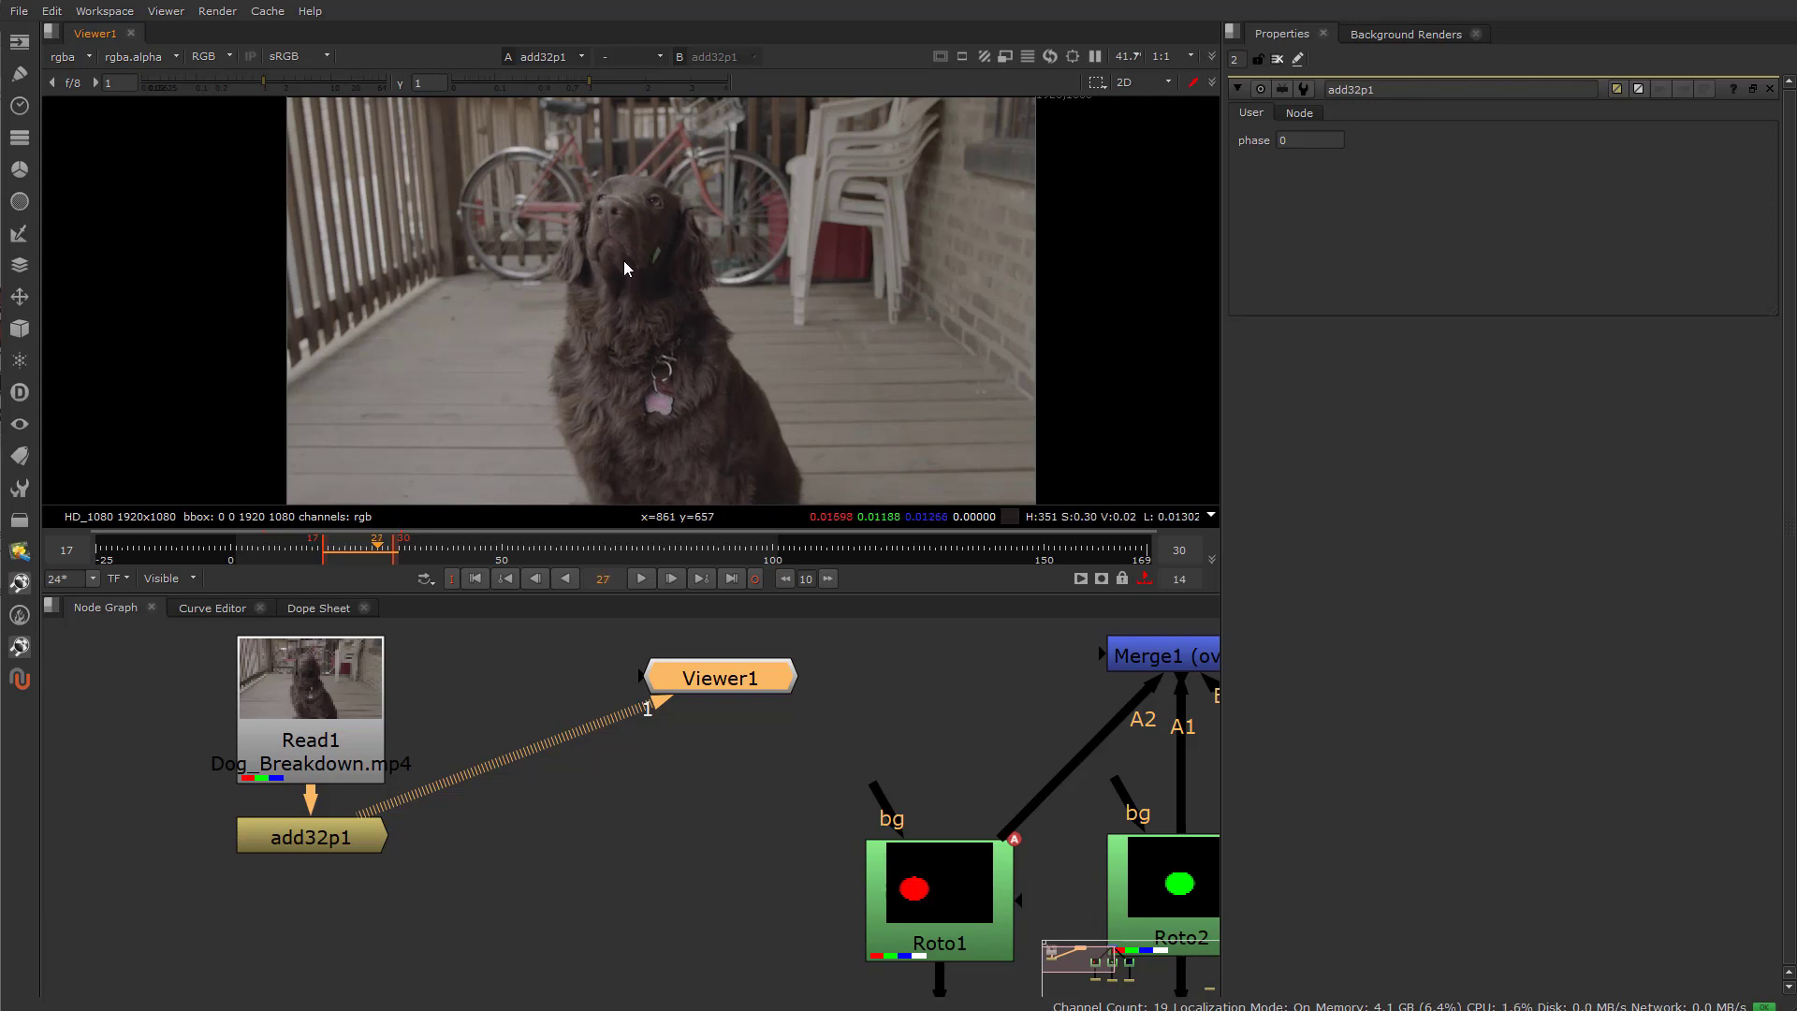
key("Right")
key("Right")
key("Right")
key("Right")
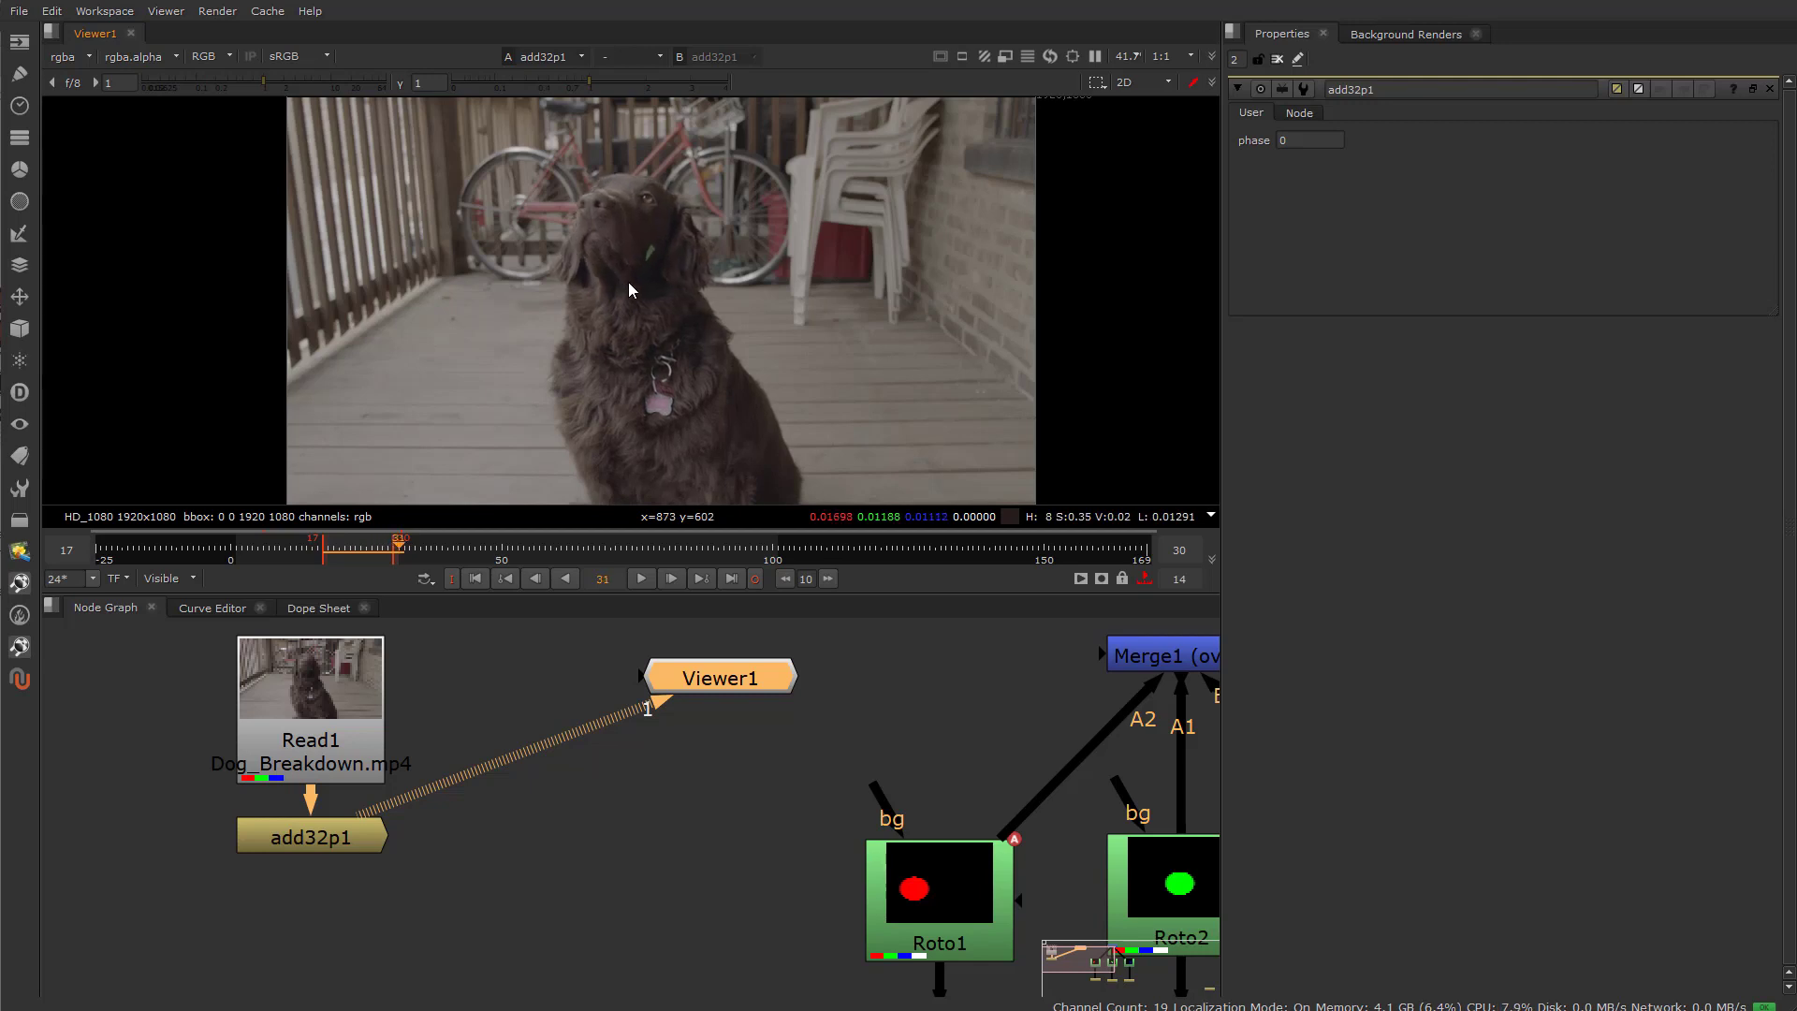
key("Right")
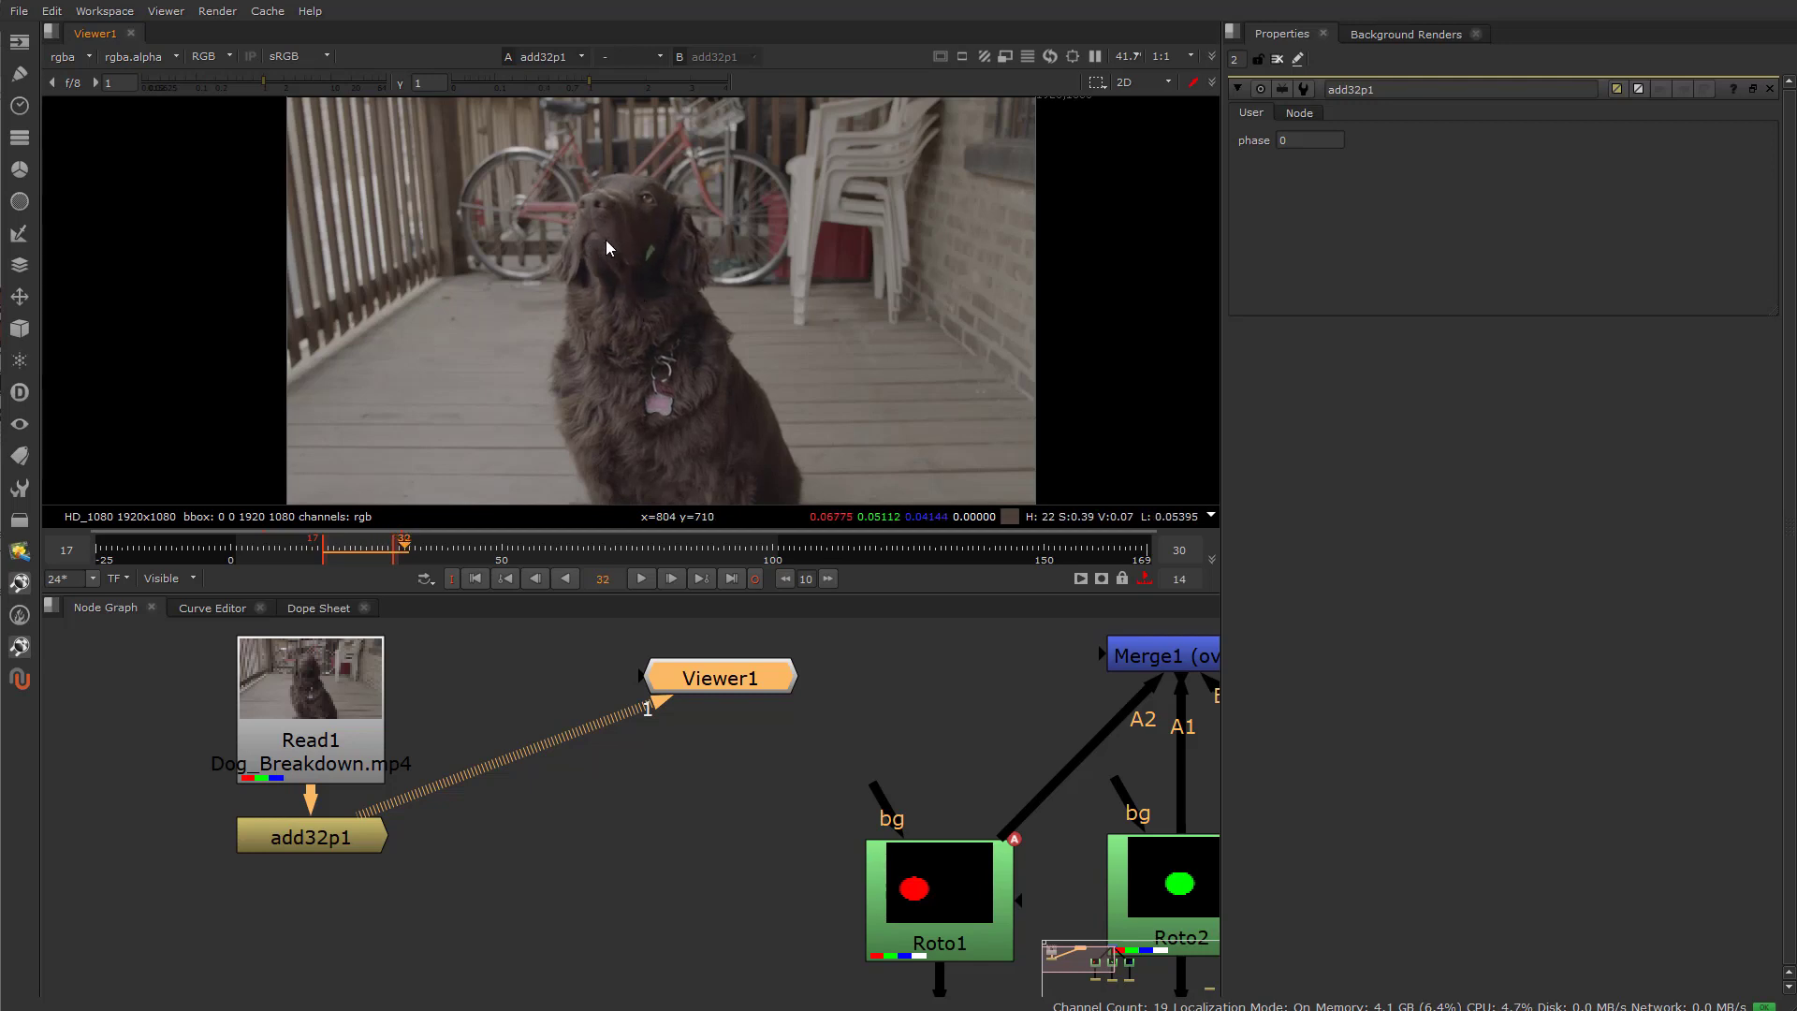
key("Right")
key("Right")
key("Right")
key("Right")
key("Right")
key("Right")
key("Right")
key("Right")
key("Right")
key("Right")
key("Right")
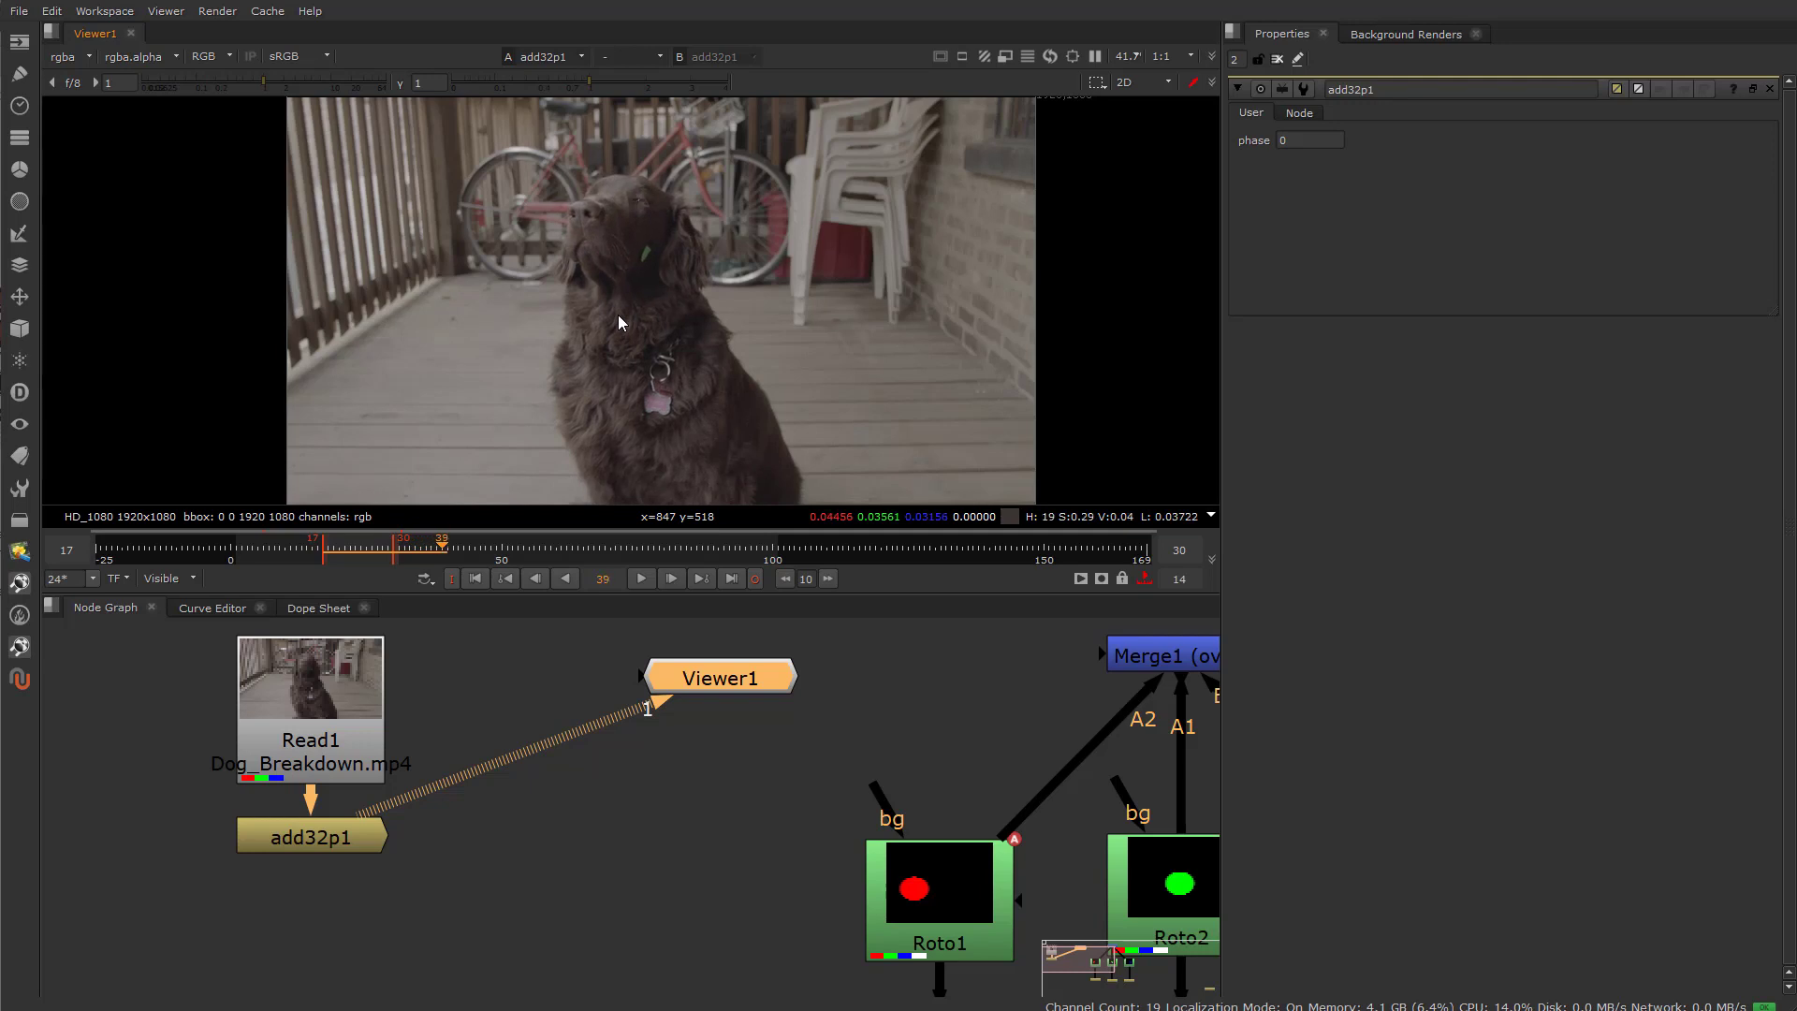
Replay the add32p1 output at 24 fps to check its motion and stop the playback.
key("l")
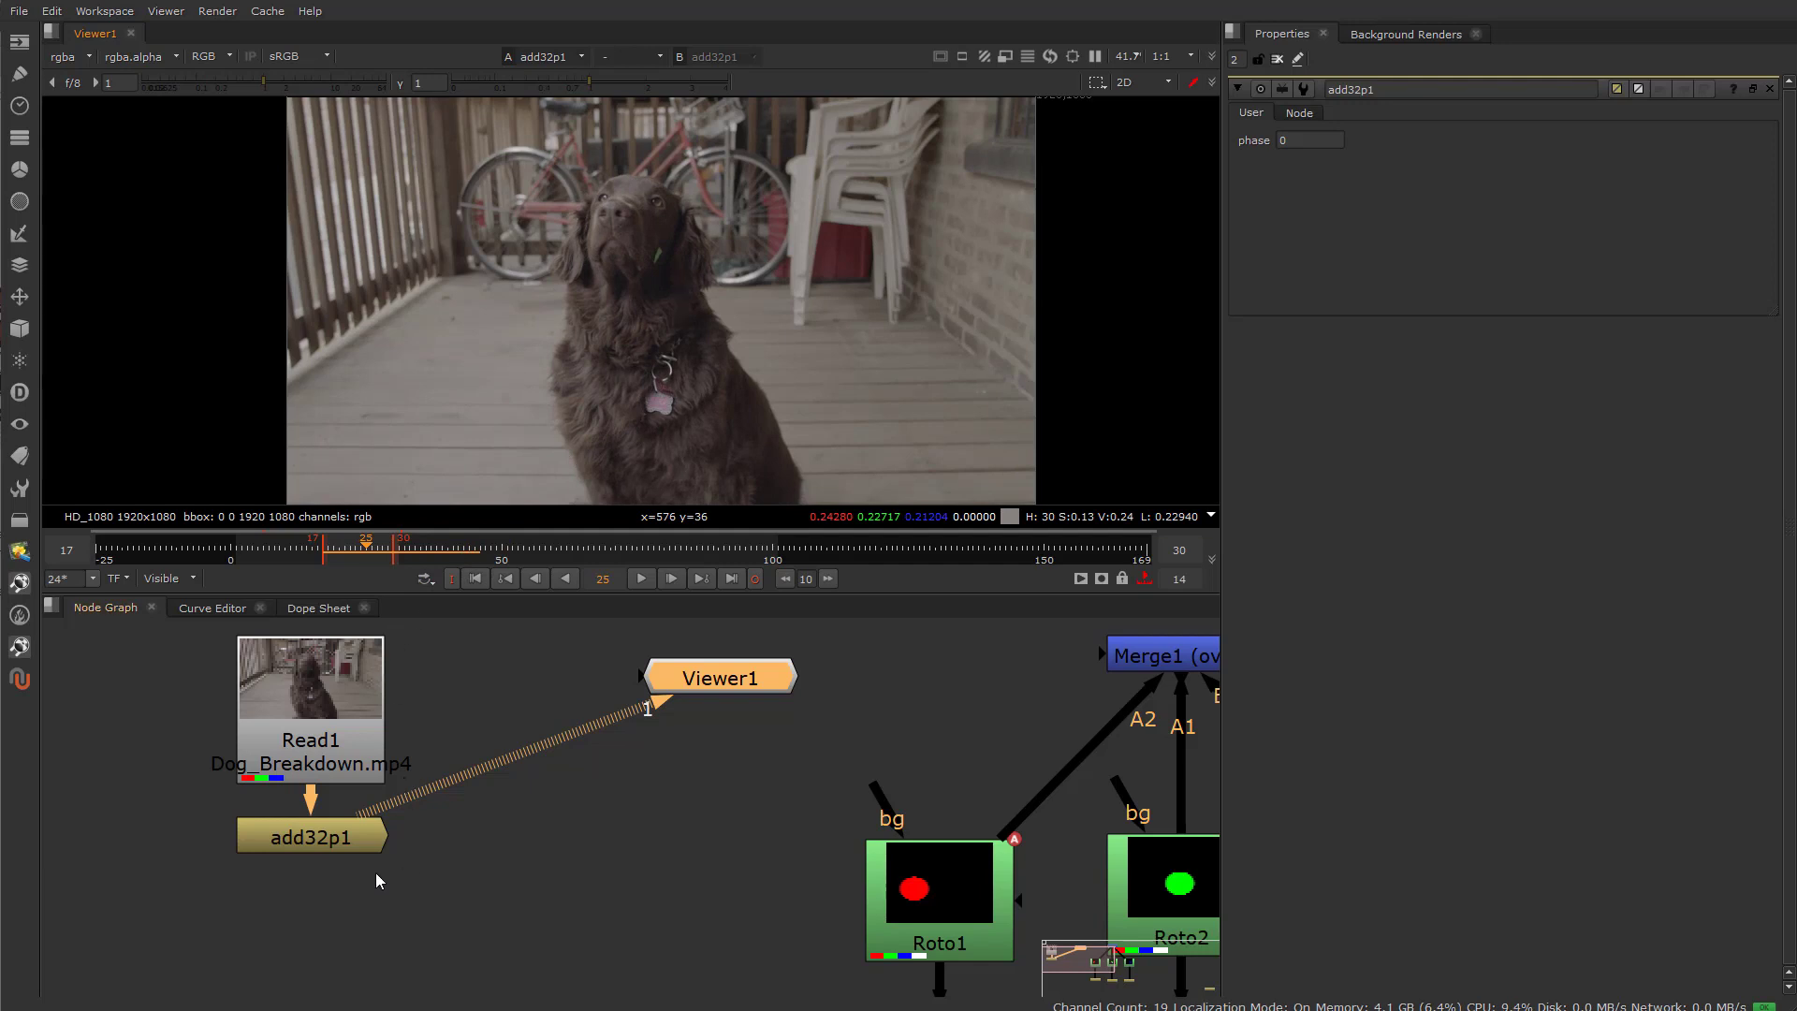
mouse_move(339, 854)
left_mouse_down()
mouse_move(323, 844)
mouse_move(330, 857)
left_mouse_up()
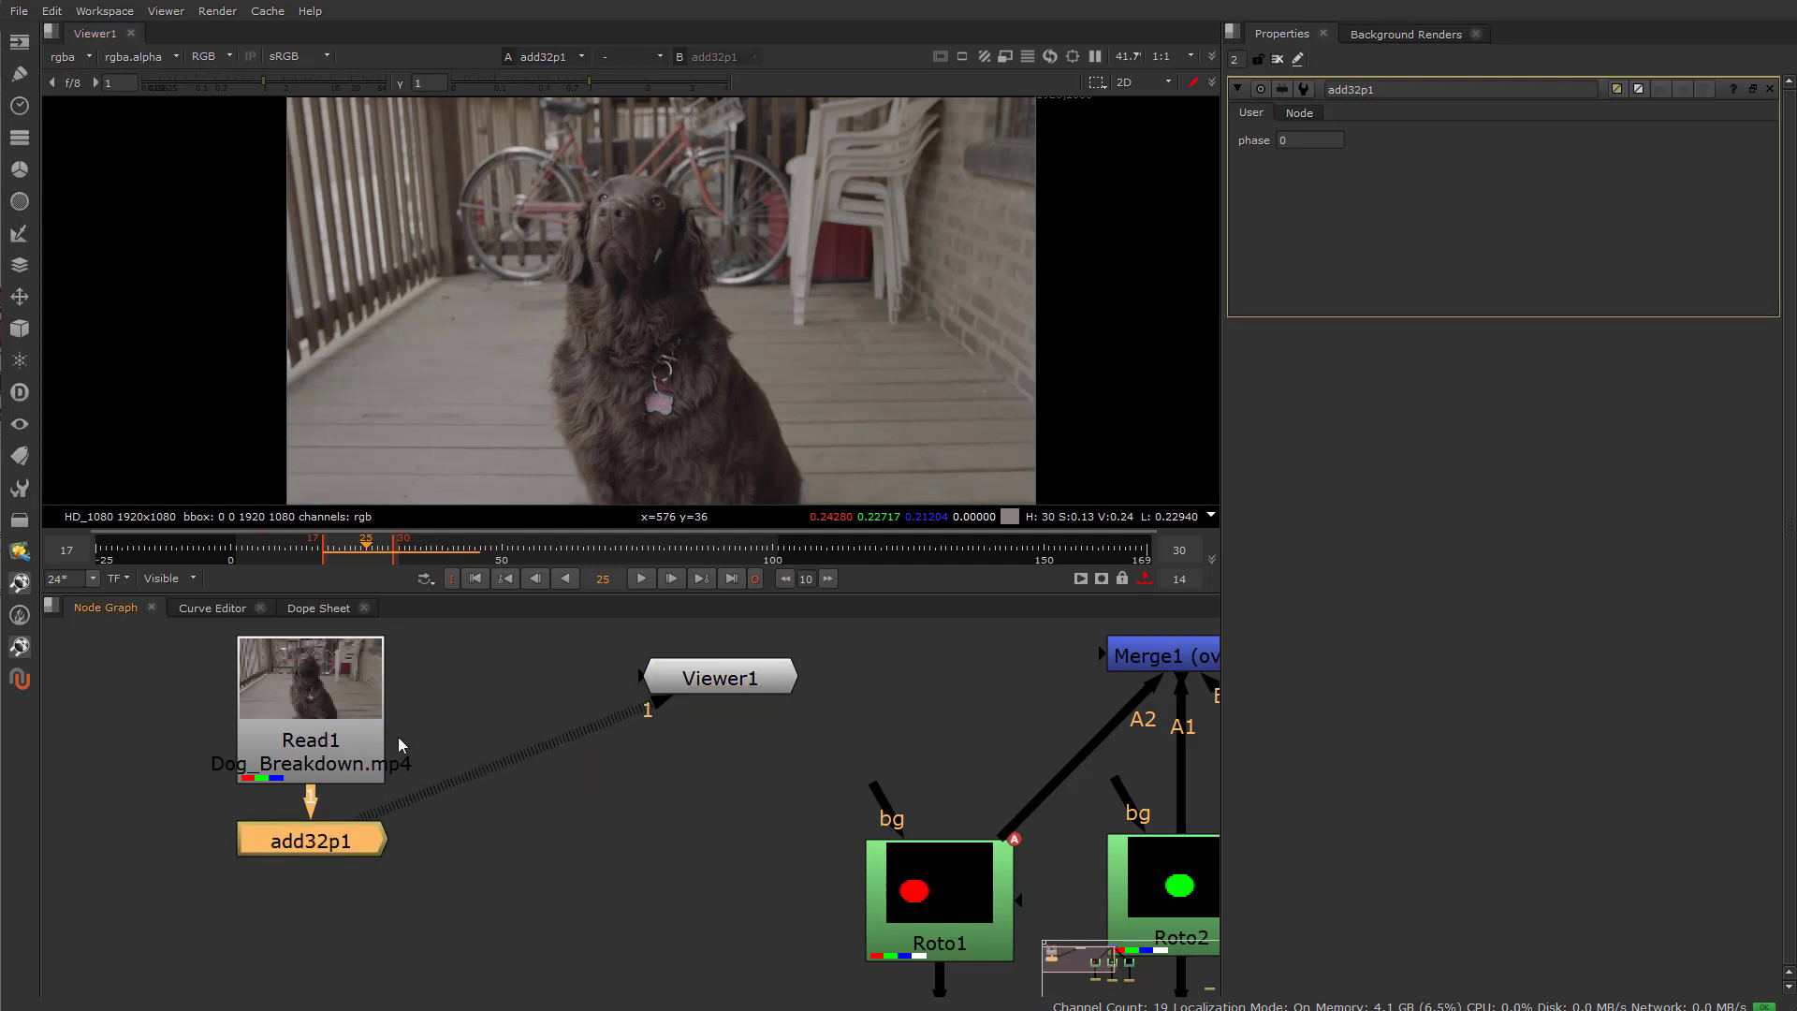
left_click(481, 683)
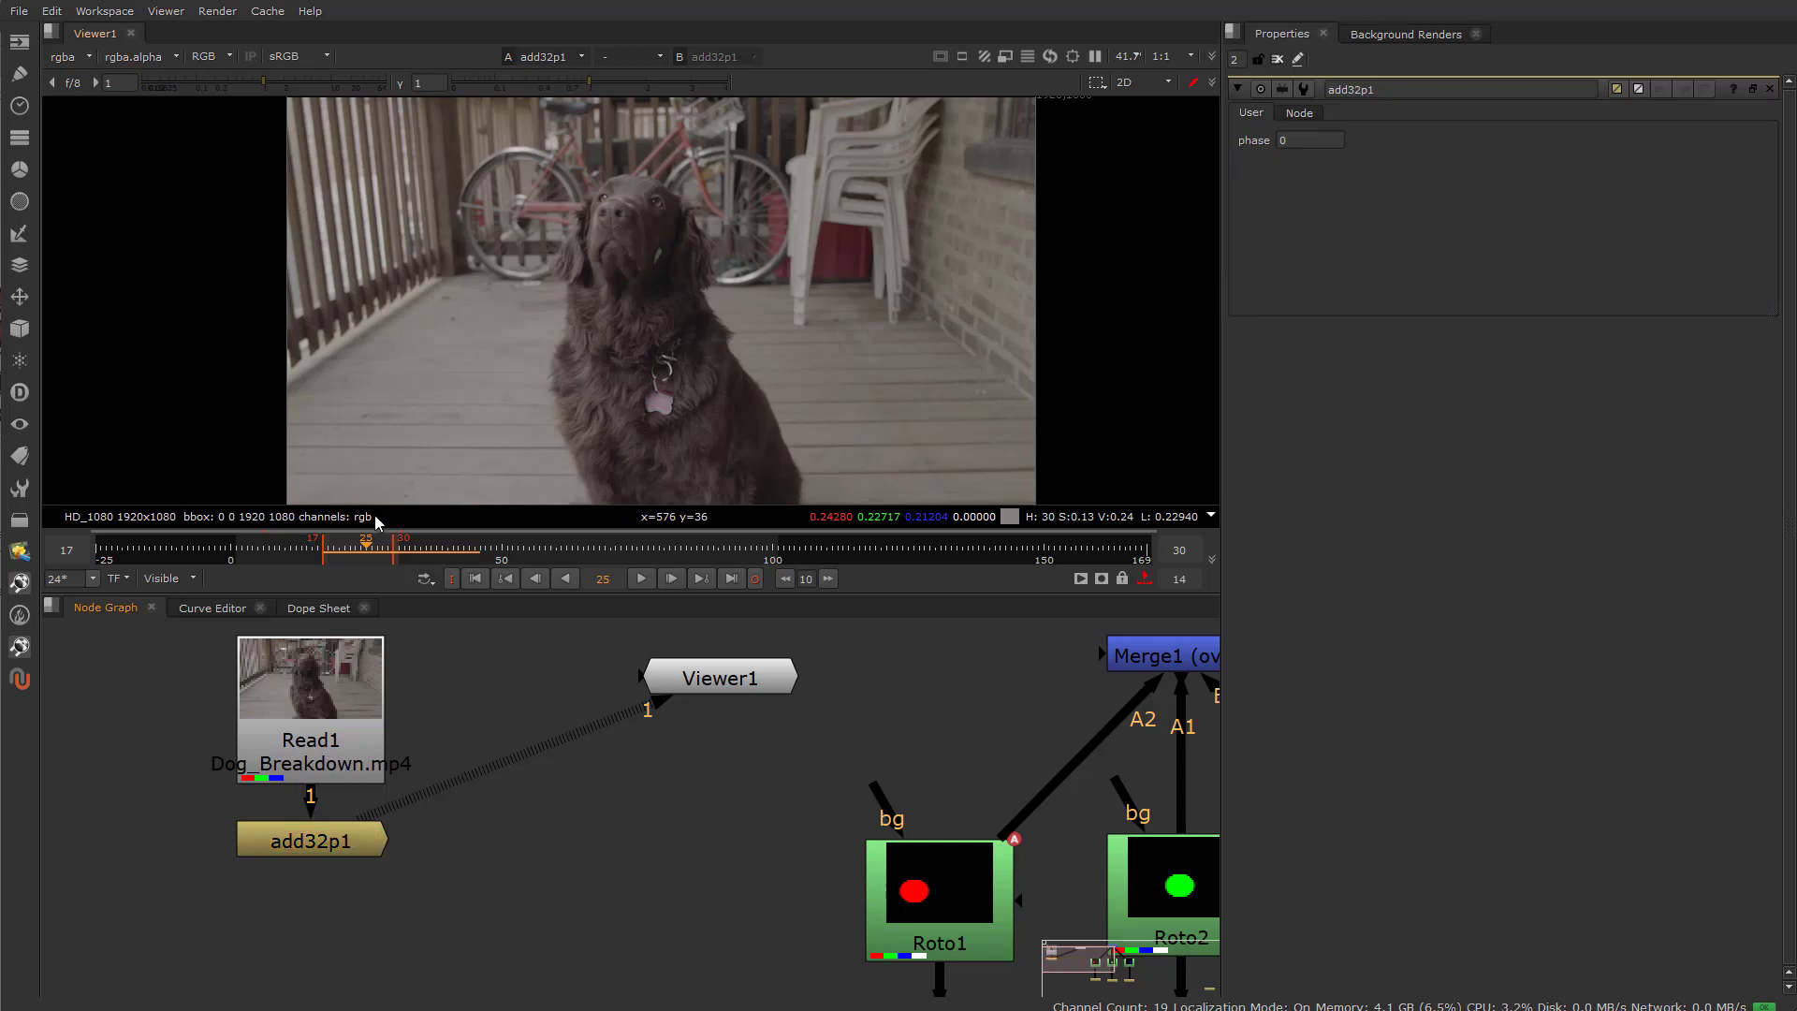
left_click(642, 579)
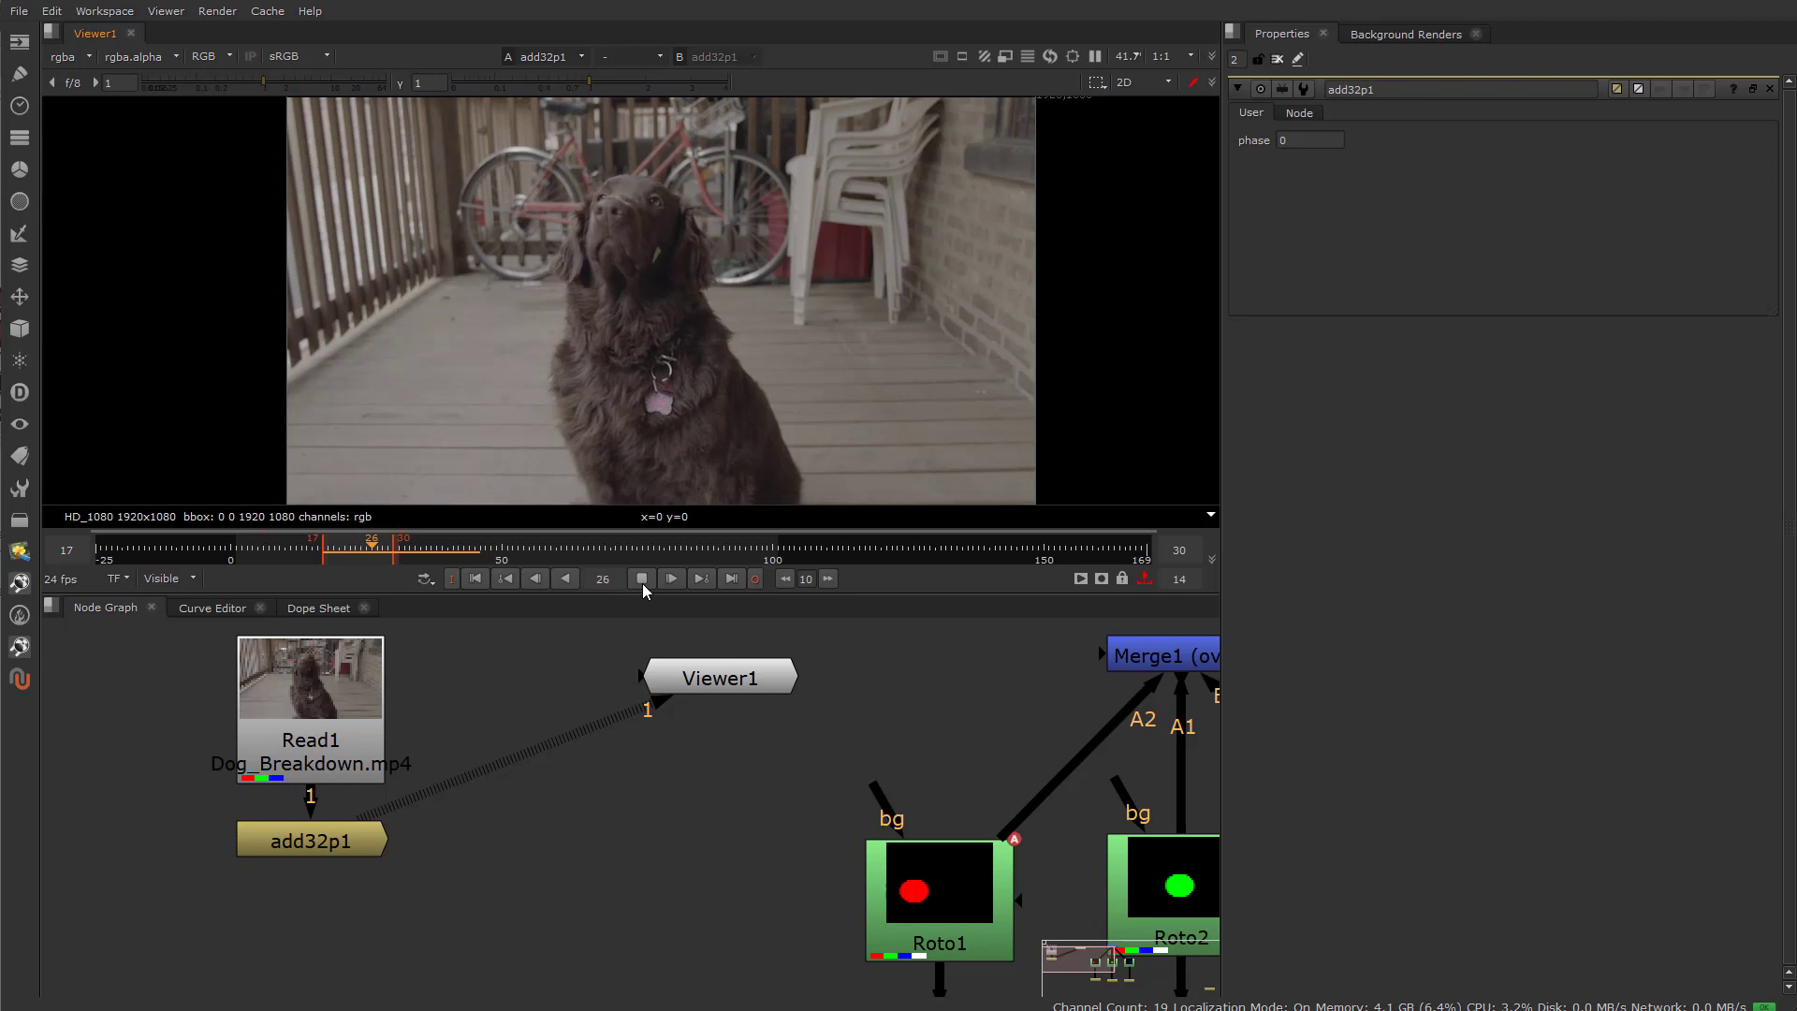
left_click(642, 579)
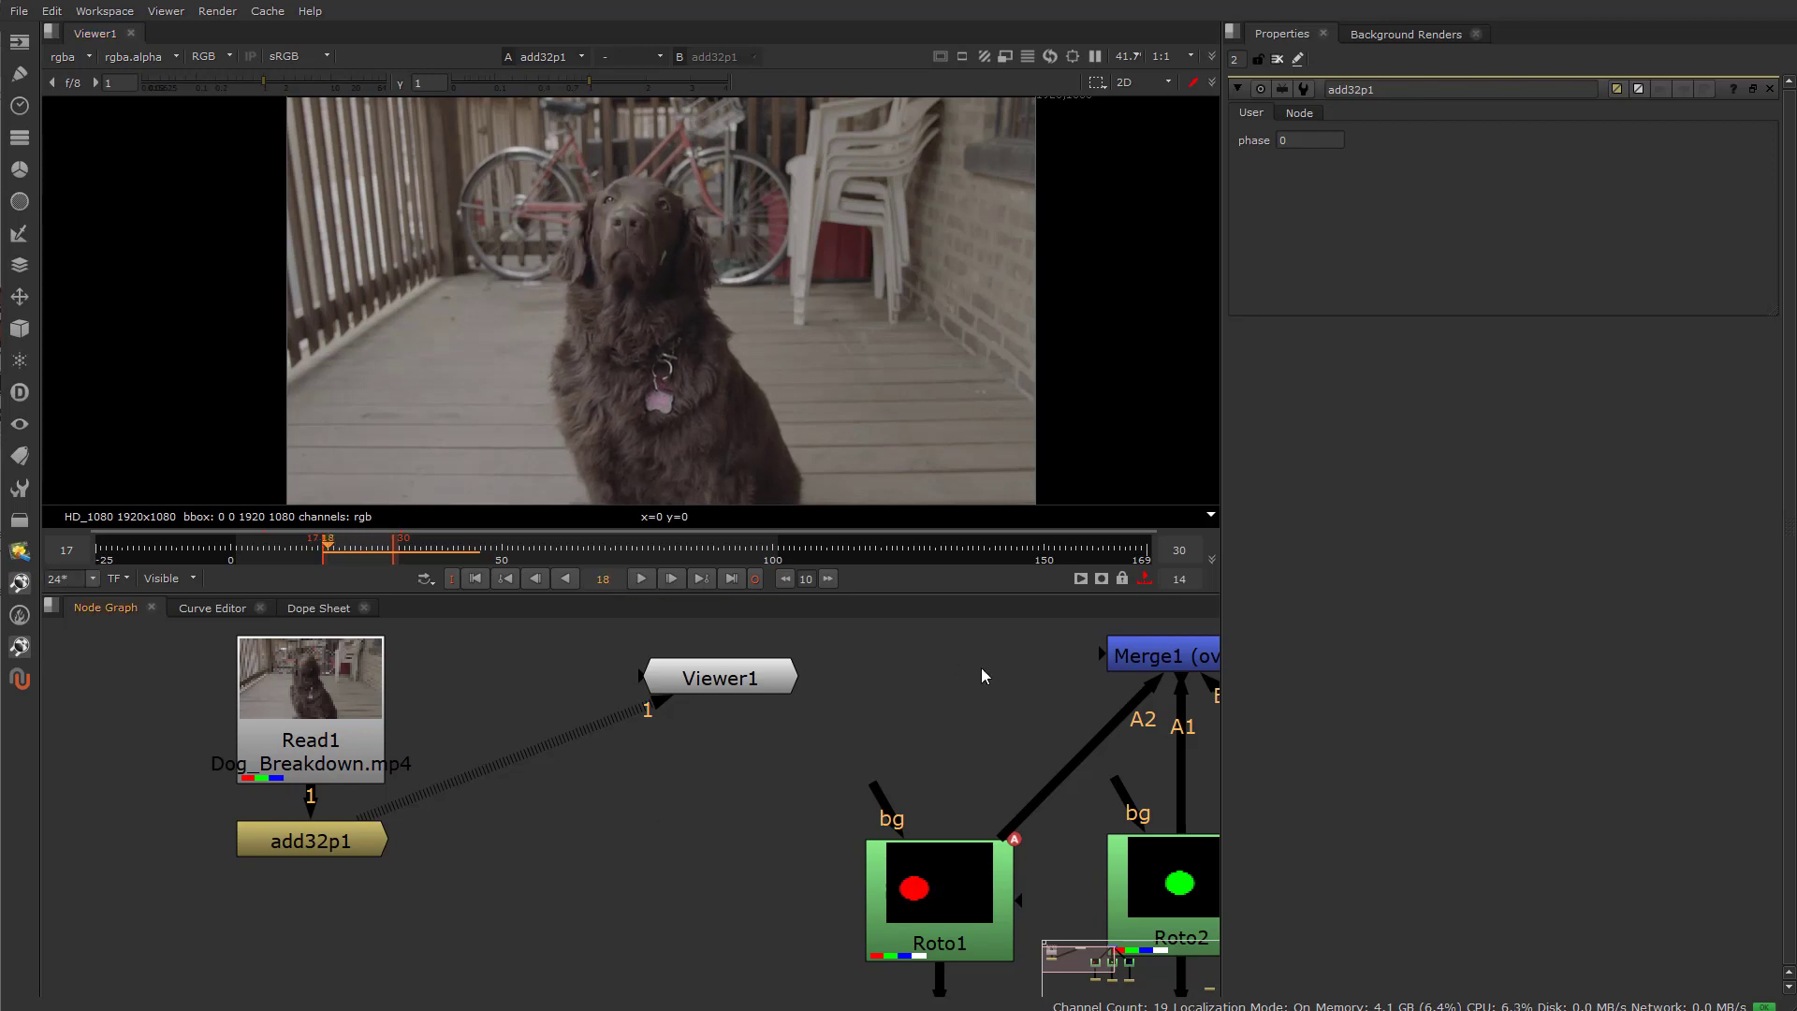
Set the project frame rate to 30 fps in the Project Settings and bring up the add32p1 node's properties.
key("s")
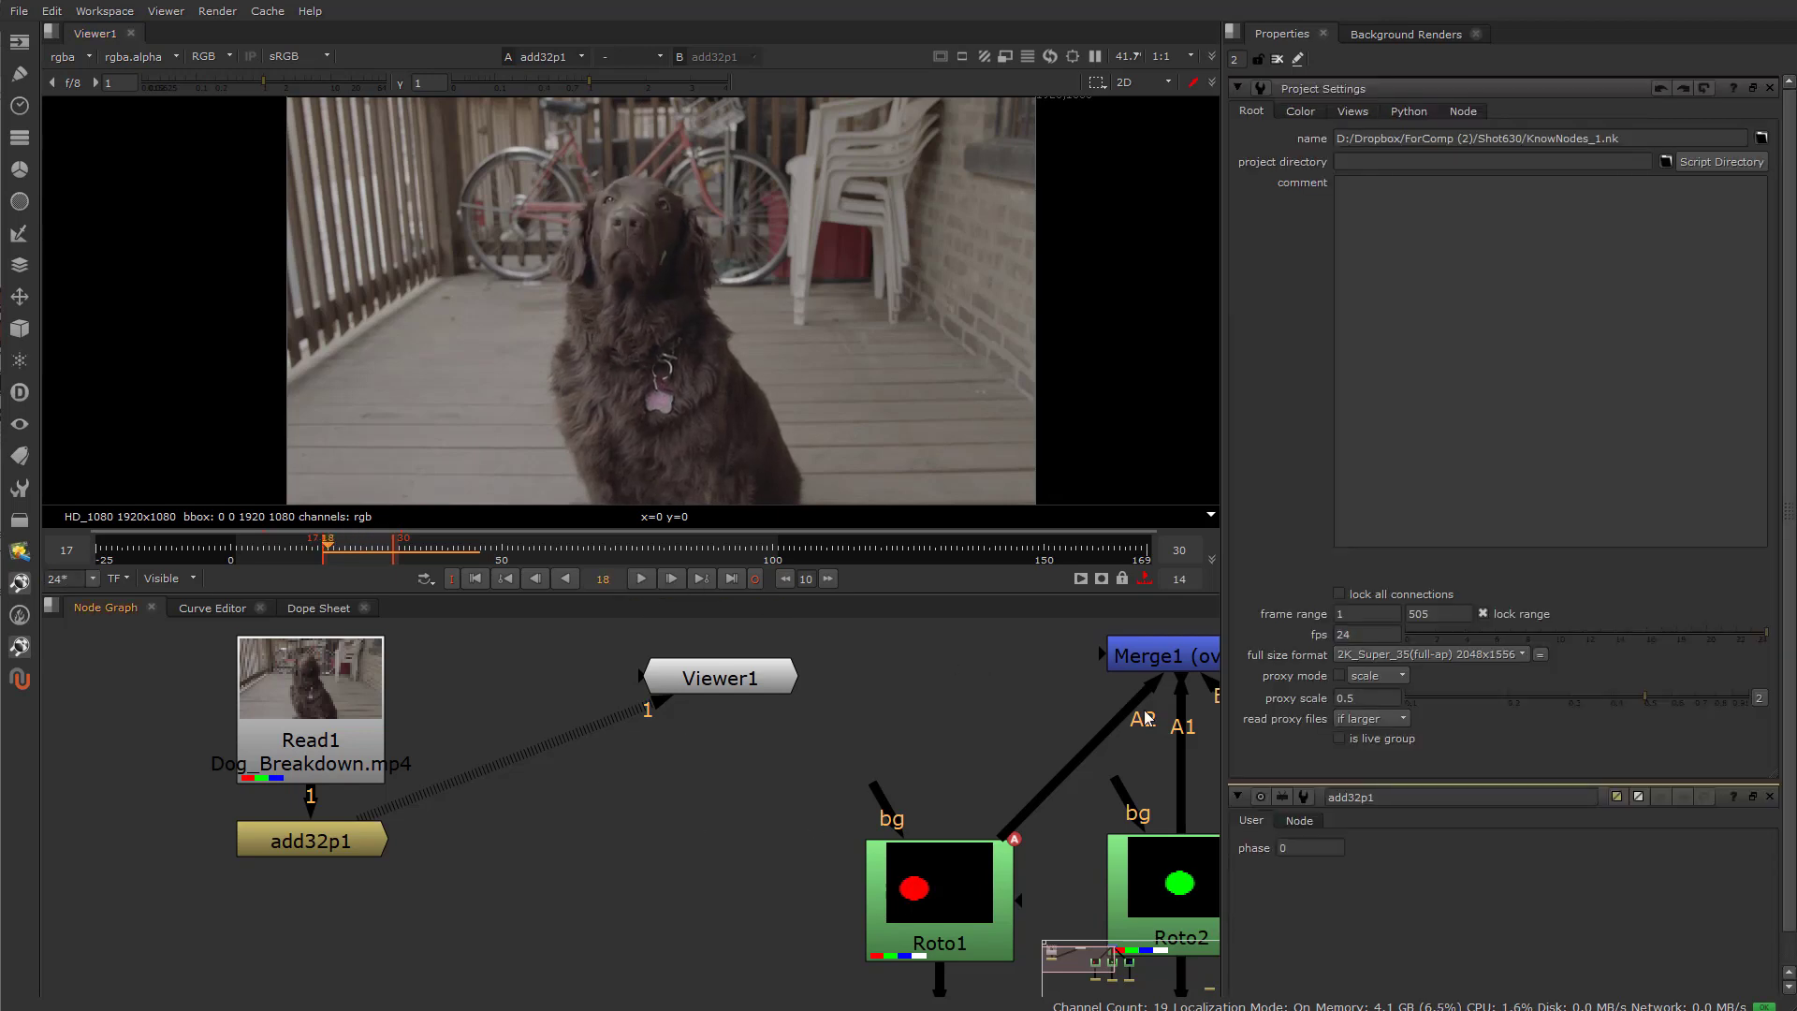
double_click(1368, 634)
type("30")
key("Return")
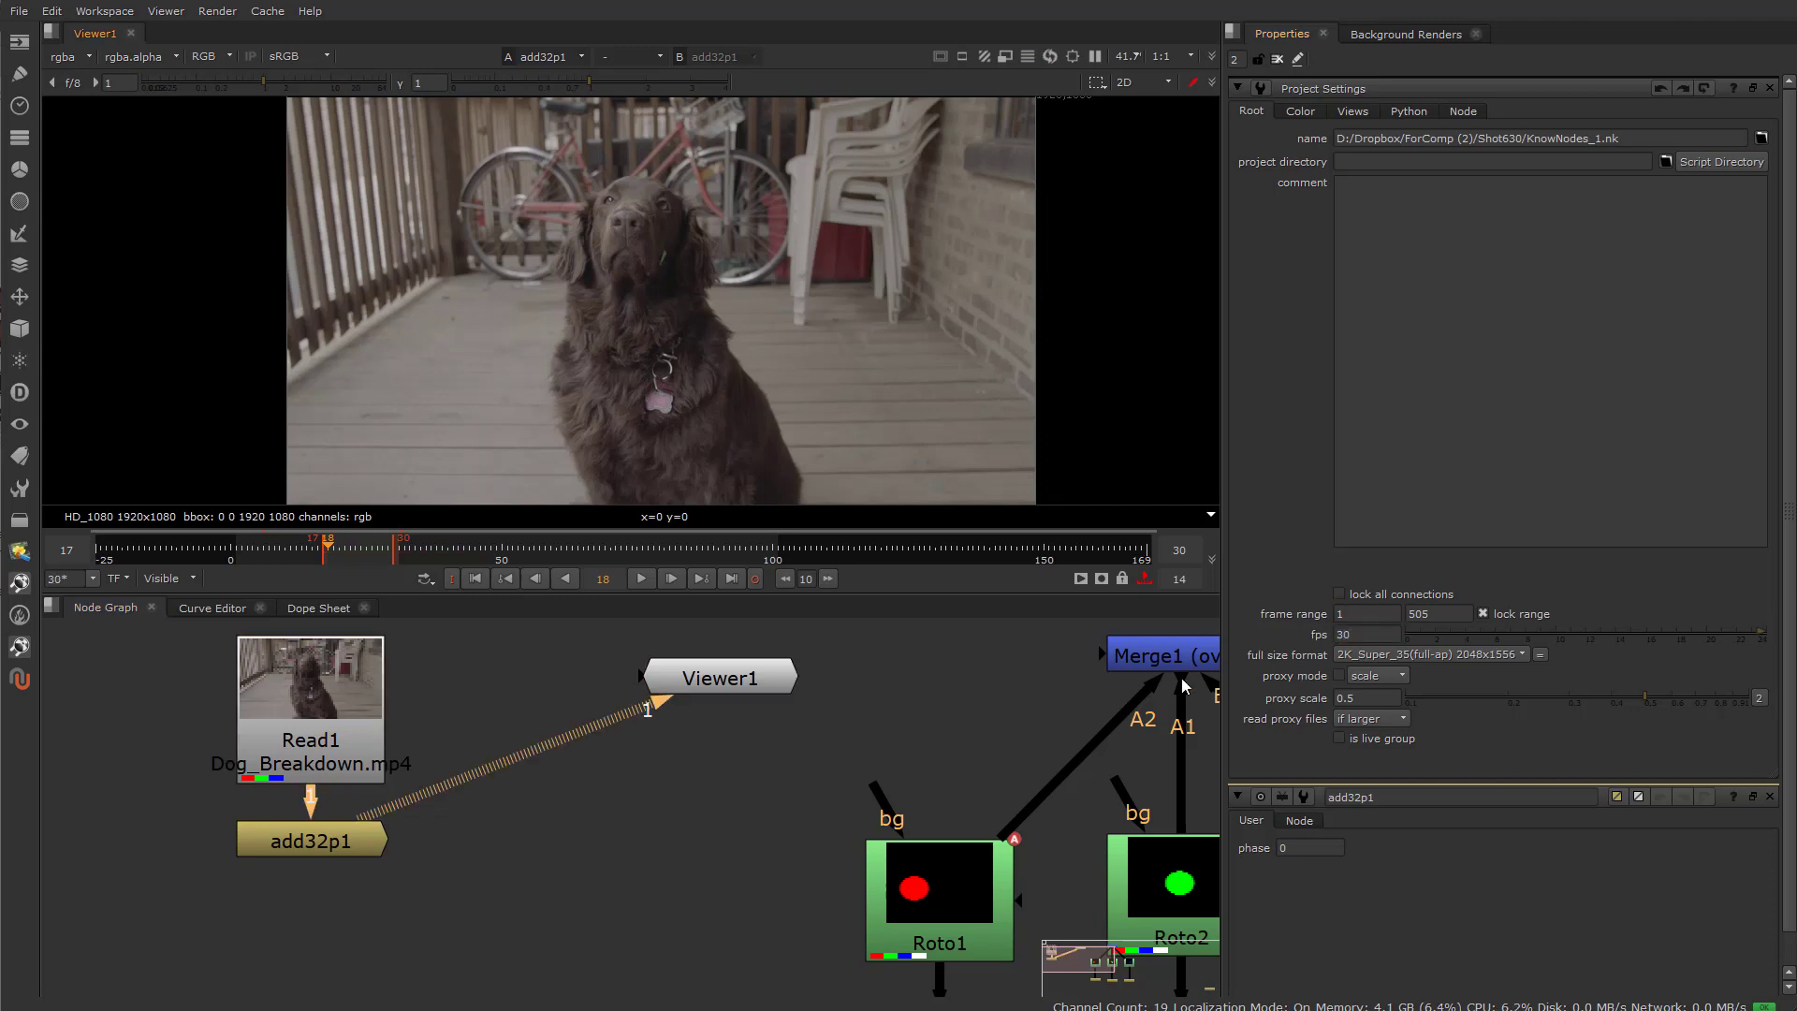
double_click(312, 850)
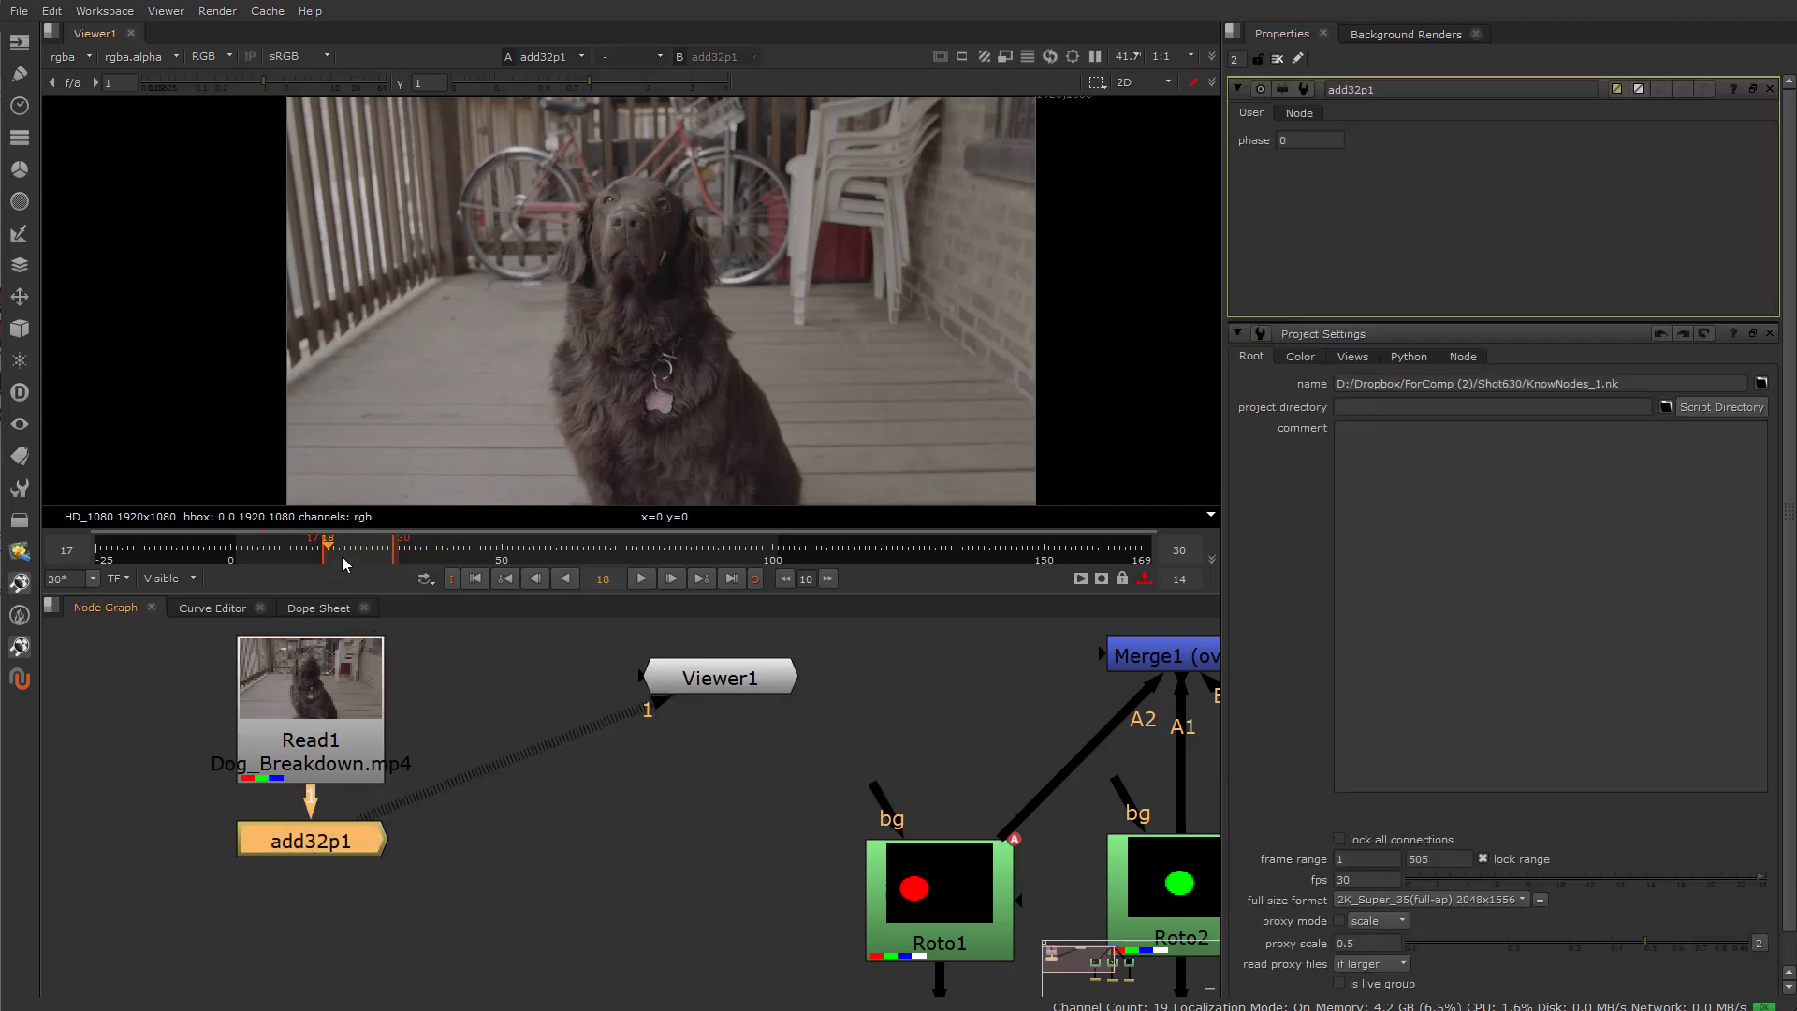
Play the add32p1 output at 30 fps, and step through it frame by frame from frame 21 to frame 26.
left_click(646, 578)
left_click(642, 579)
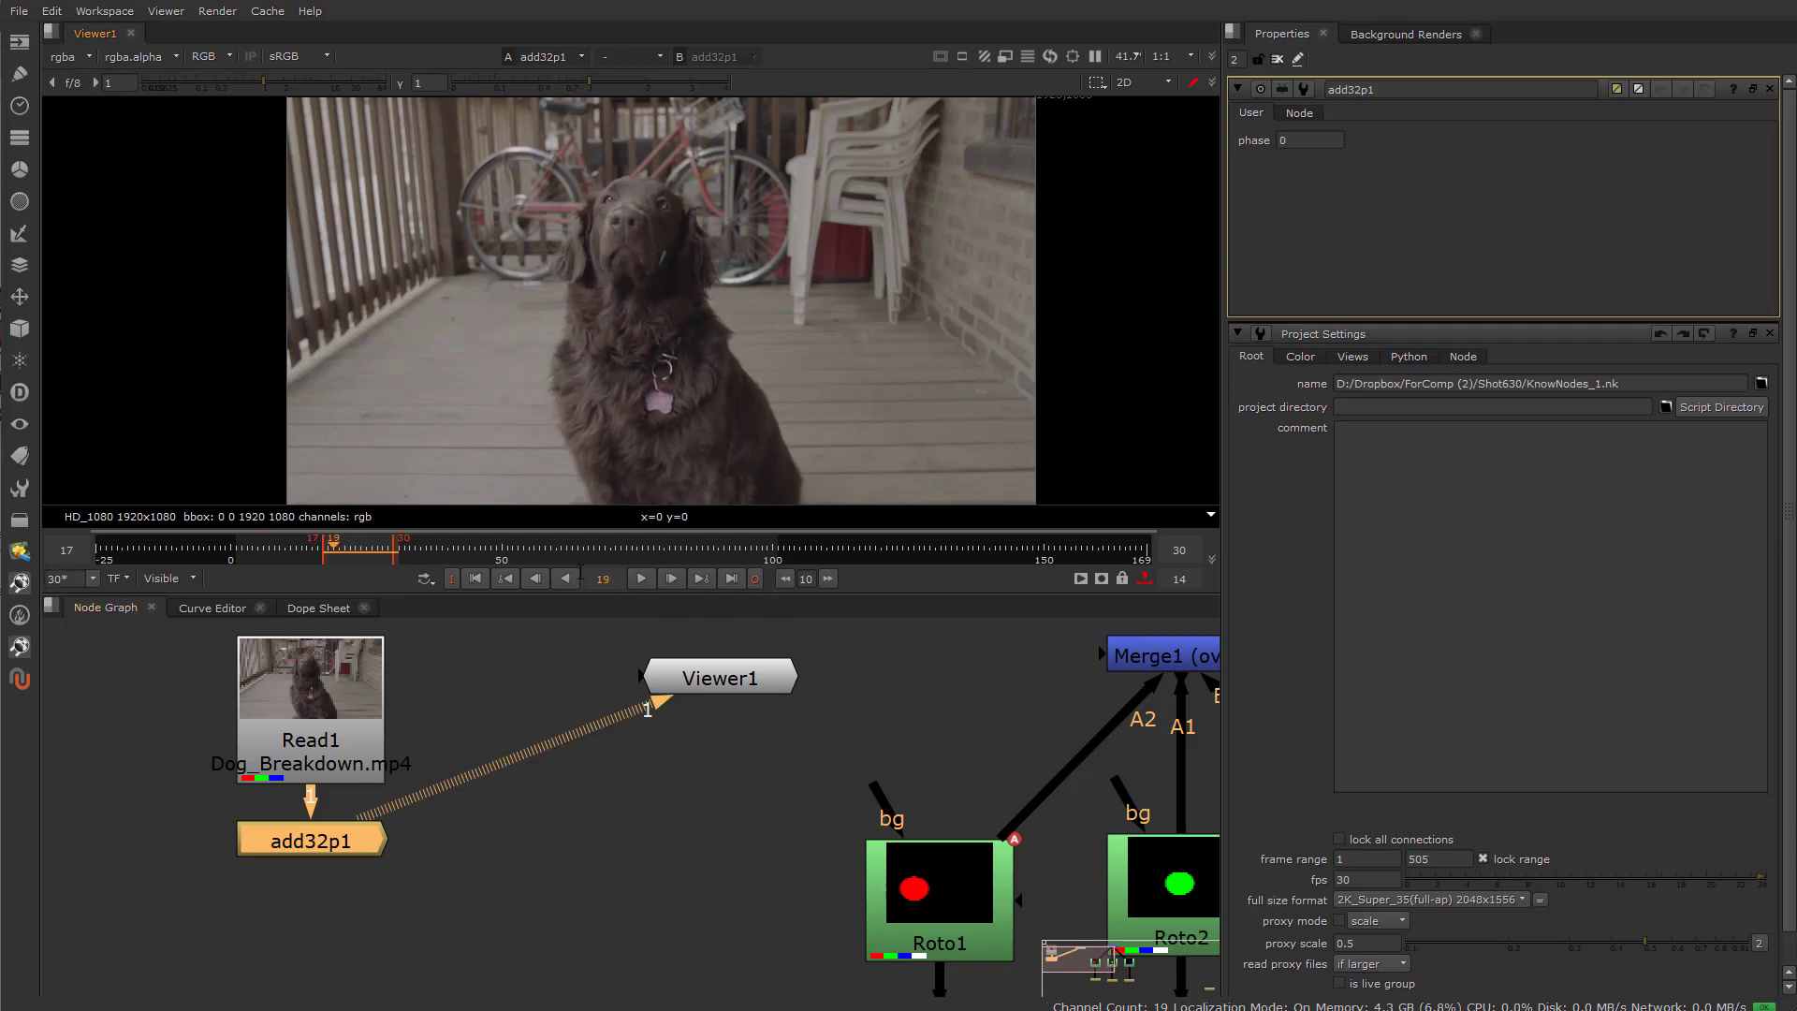
mouse_move(339, 549)
left_mouse_down()
mouse_move(362, 549)
mouse_move(342, 546)
left_mouse_up()
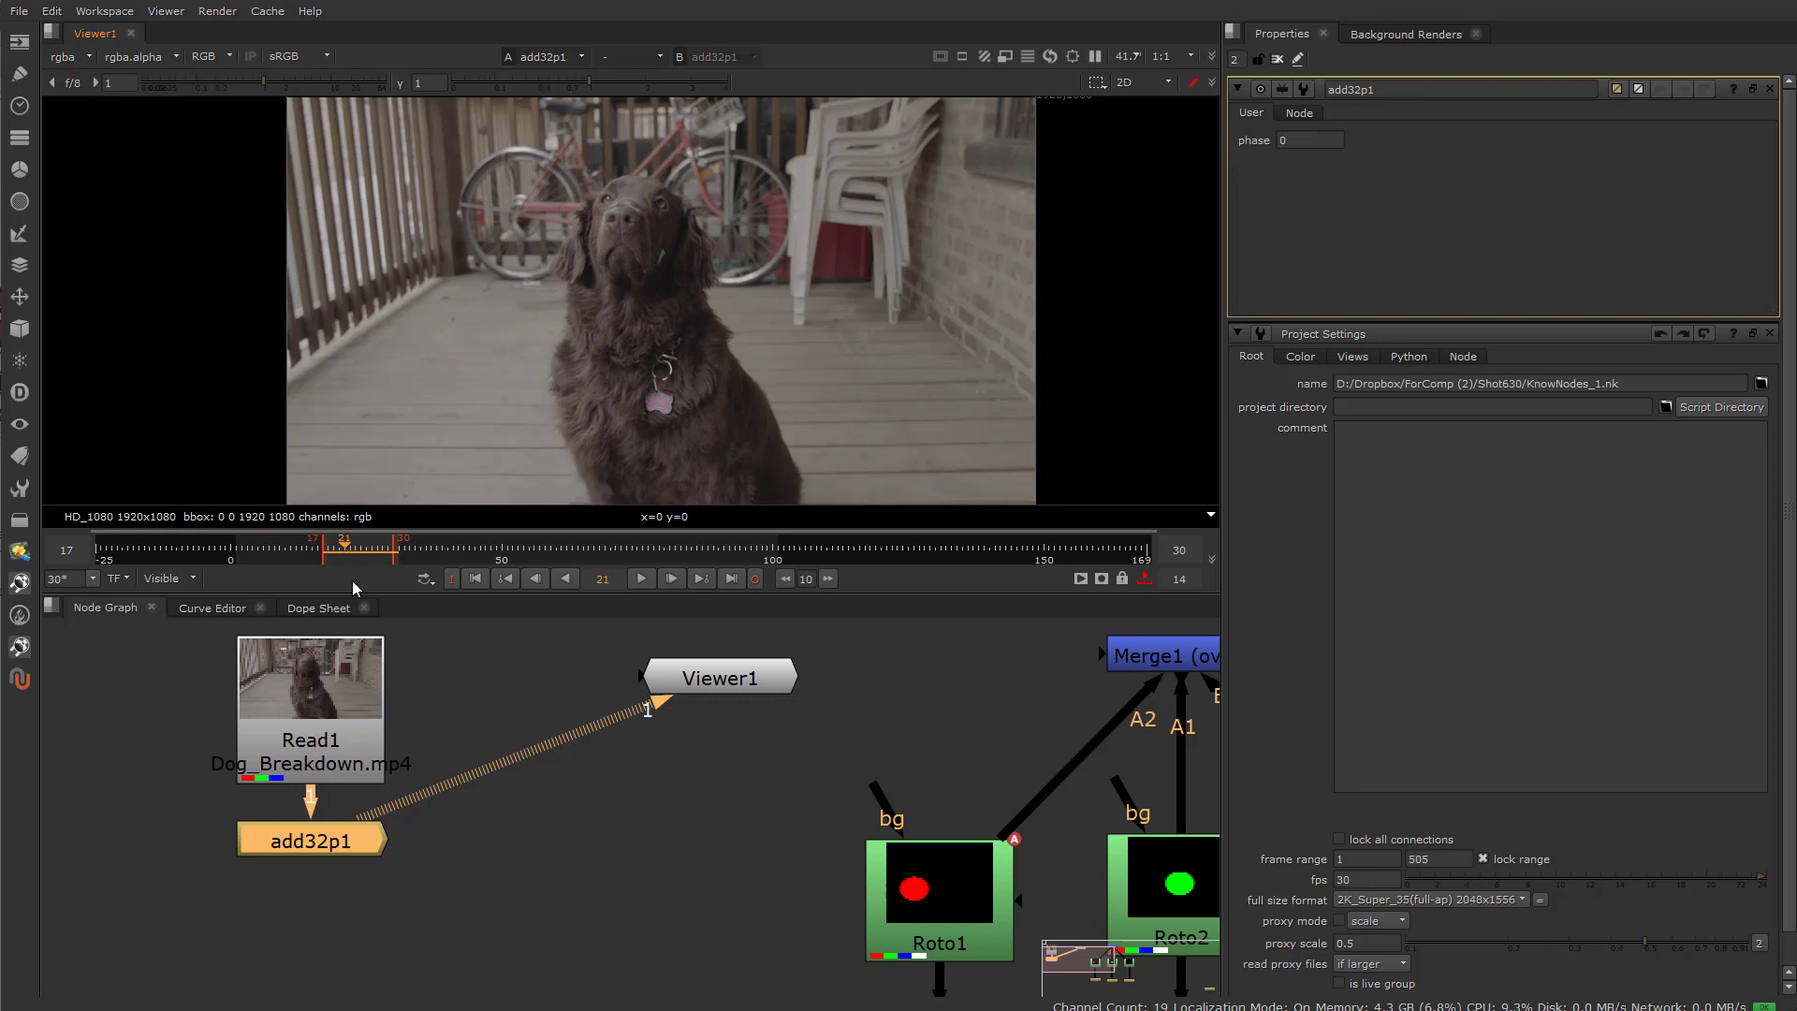
key("Right")
key("Right")
key("Right")
key("Right")
key("Right")
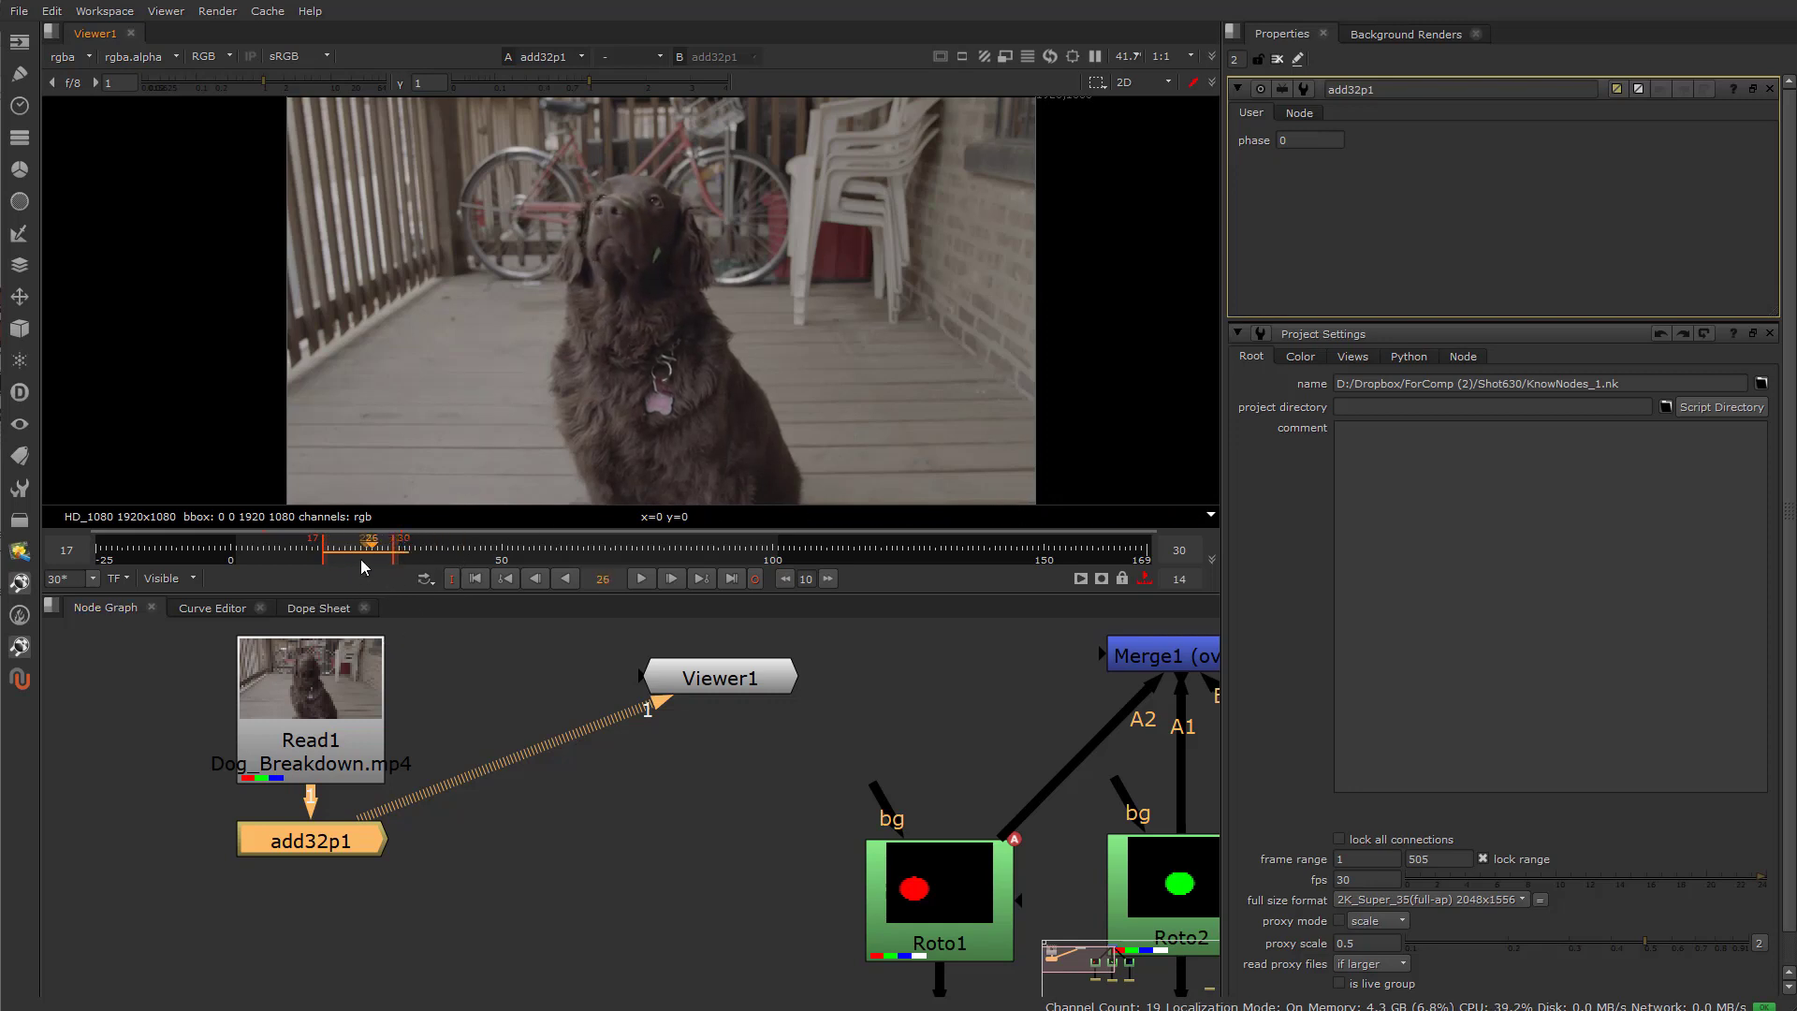
Set the playback range's in point to frame 18 and go to frame 19.
left_click_drag(323, 543, 327, 543)
left_click(333, 548)
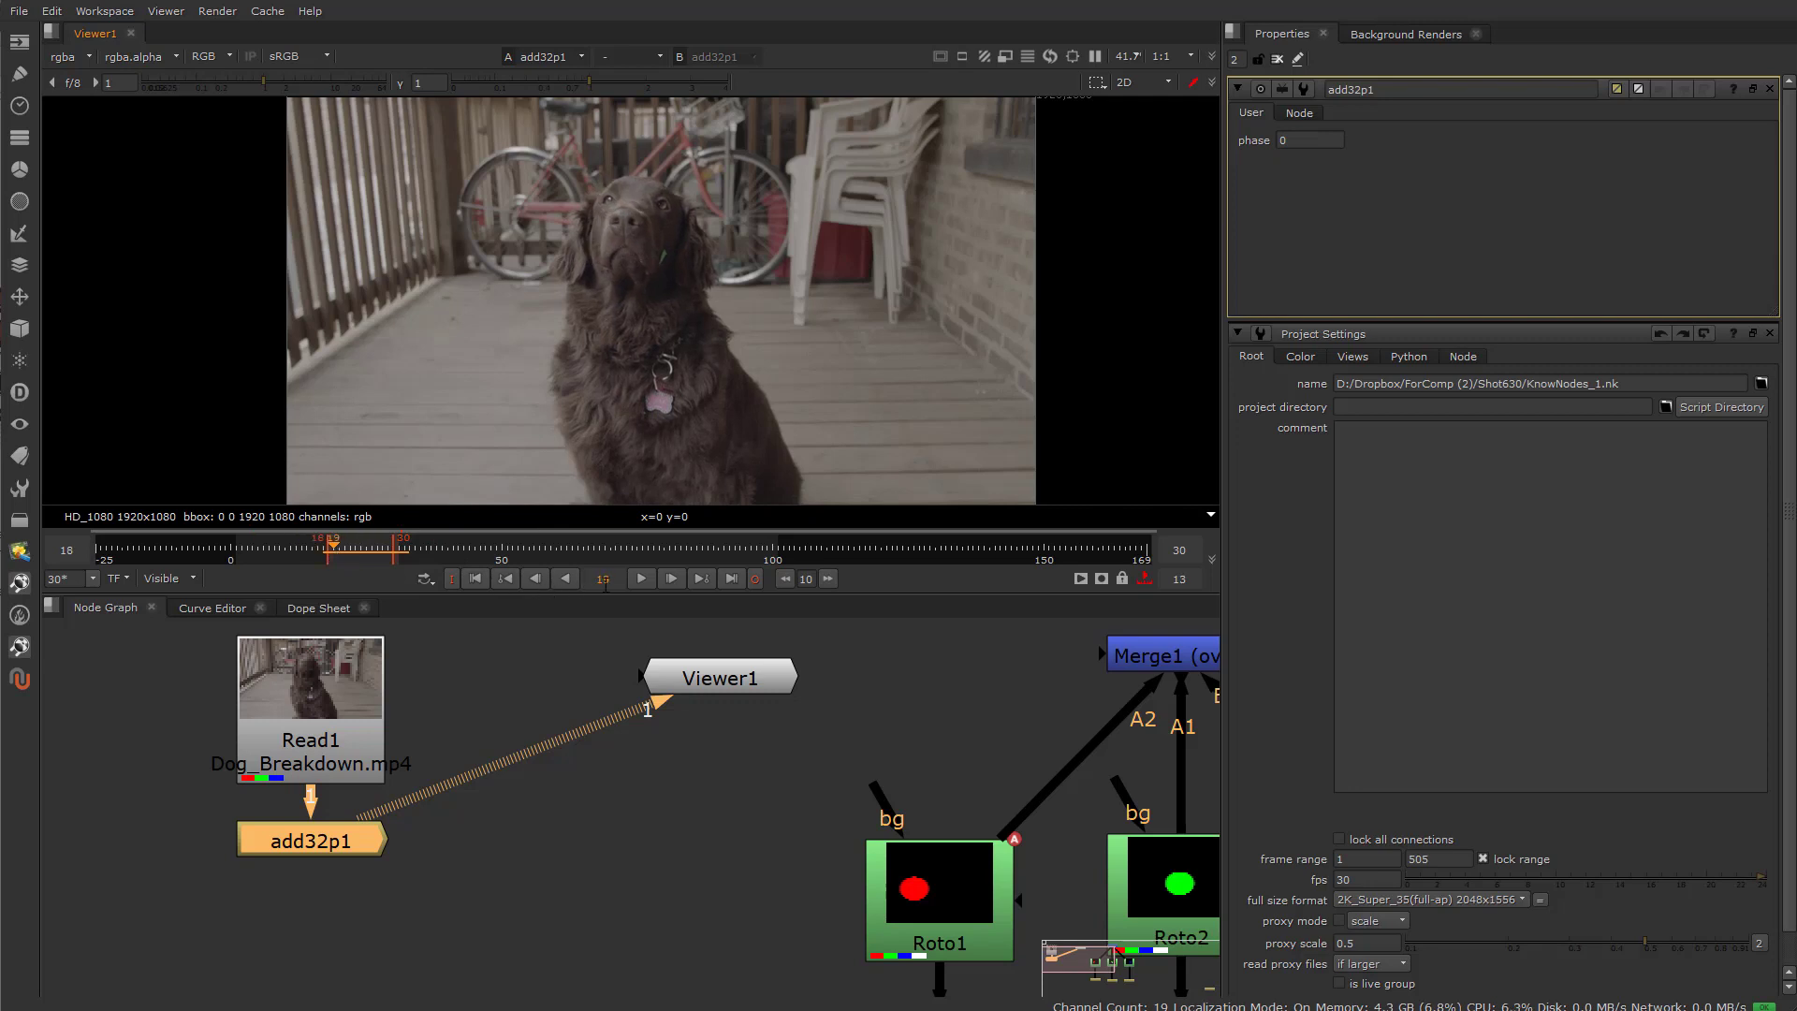
Play the add32p1 output at 30 fps within the shortened playback range and stop it.
left_click(632, 581)
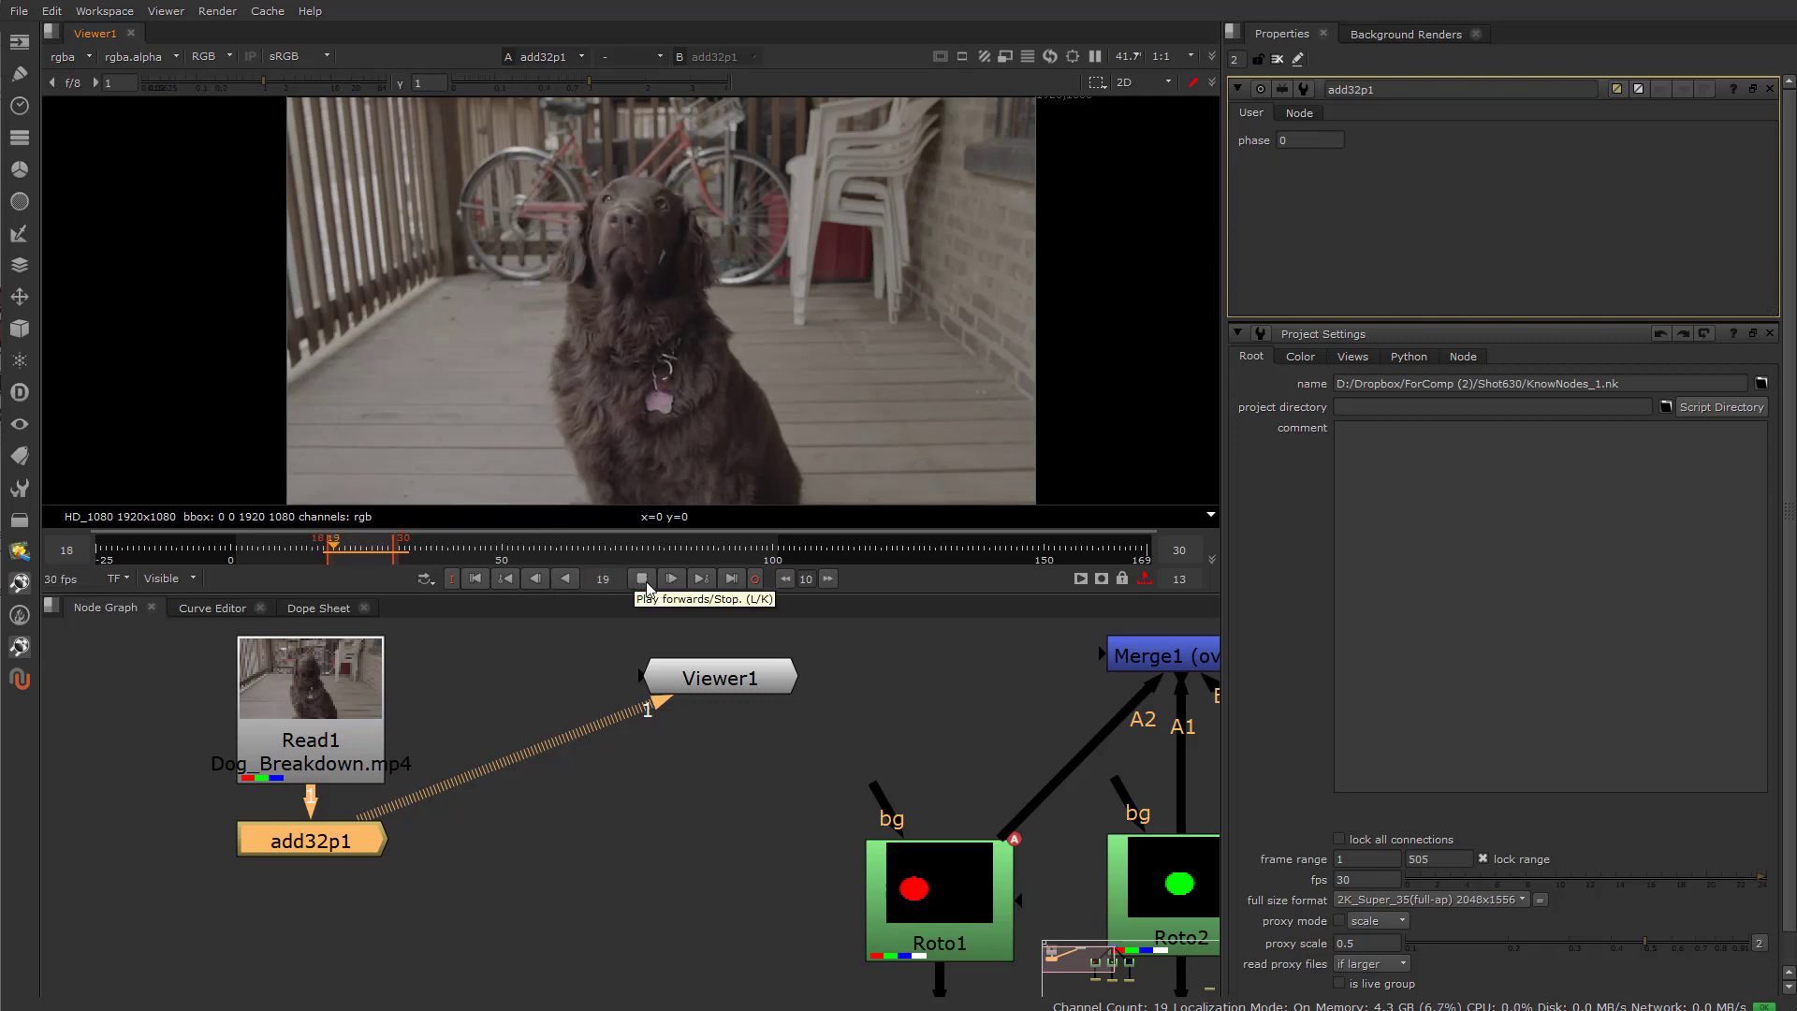
left_click(644, 581)
left_click(459, 810)
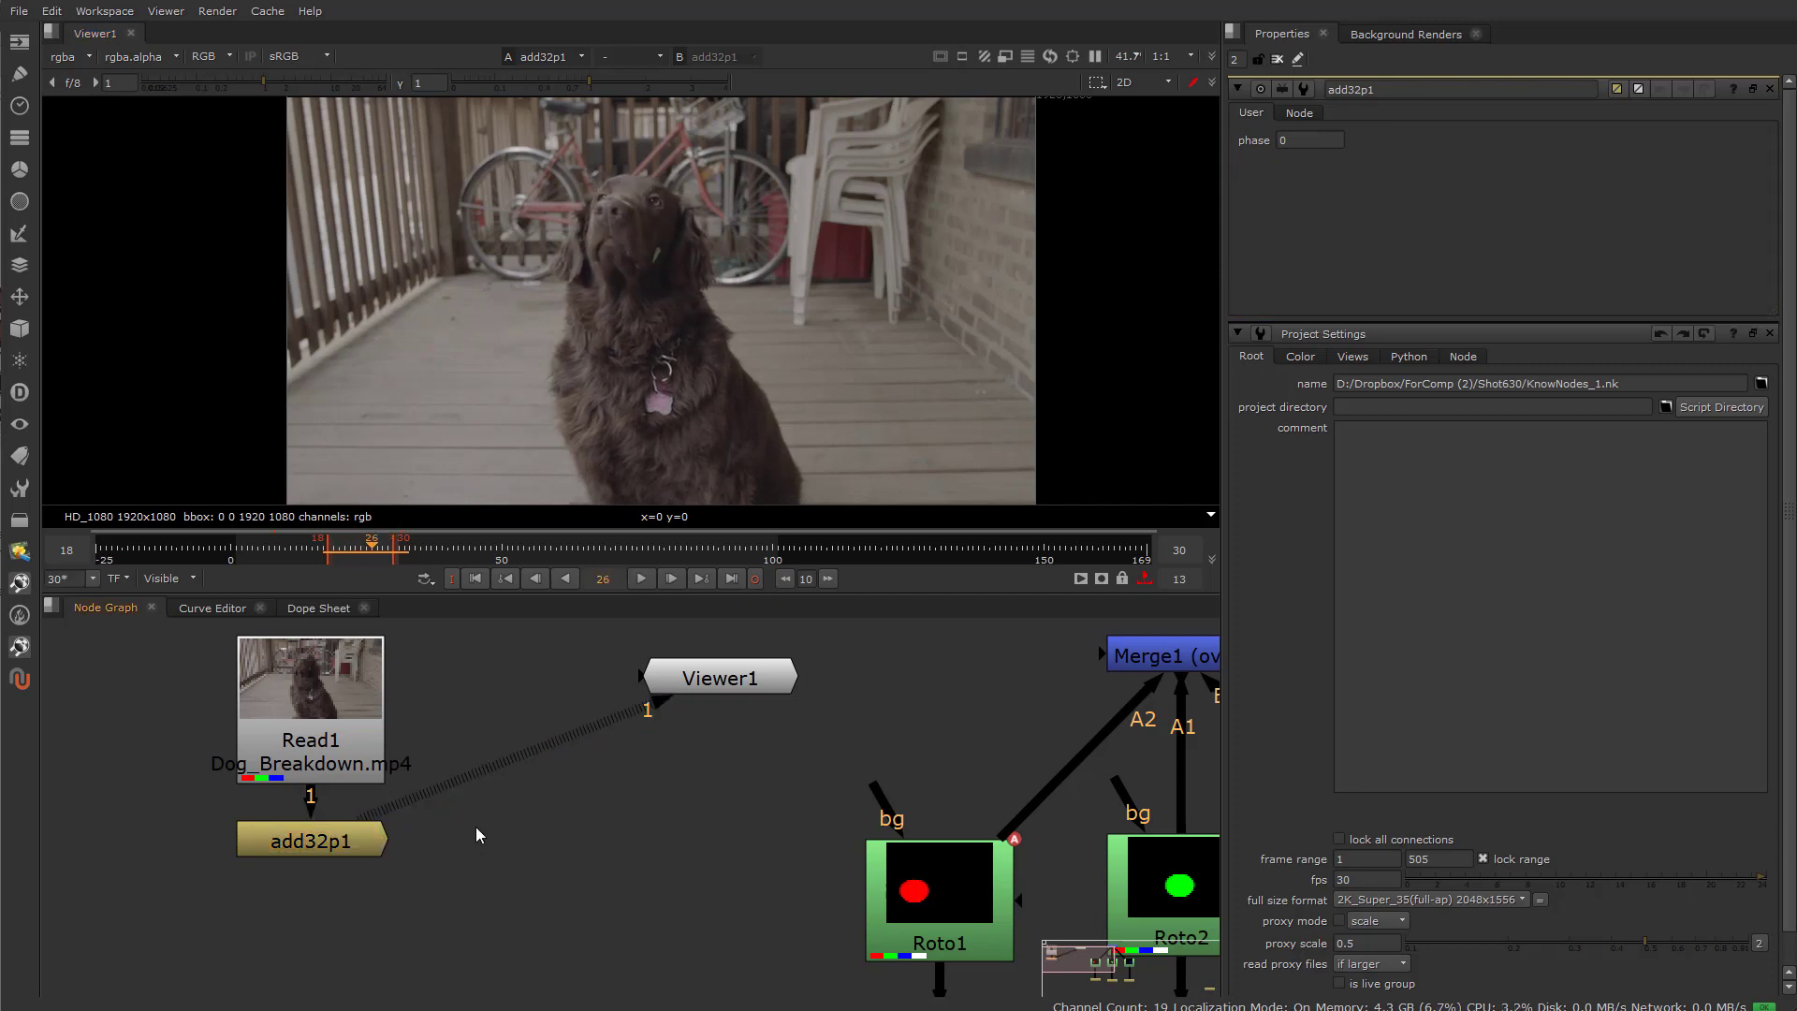
Move Viewer1 below the node tree, add a Remove 3:2 pulldown node after add32p1, and view its output.
left_click_drag(676, 691, 452, 895)
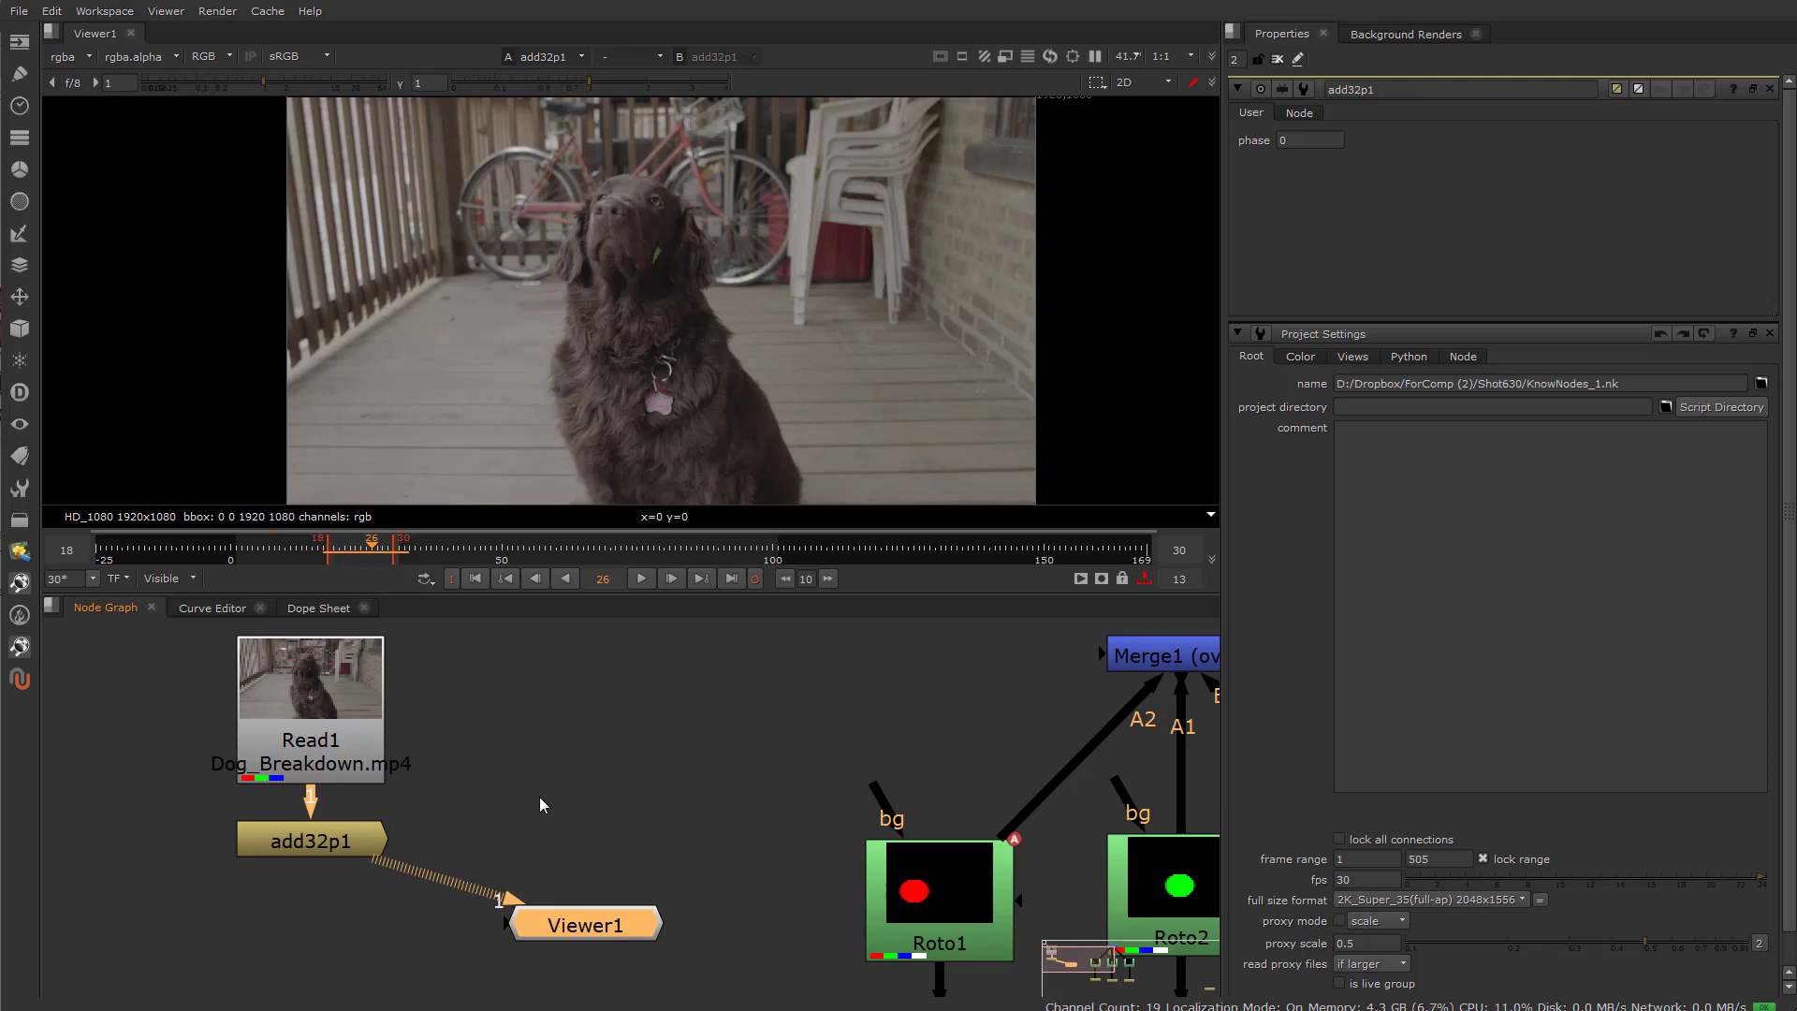
left_click(487, 762)
left_click(18, 105)
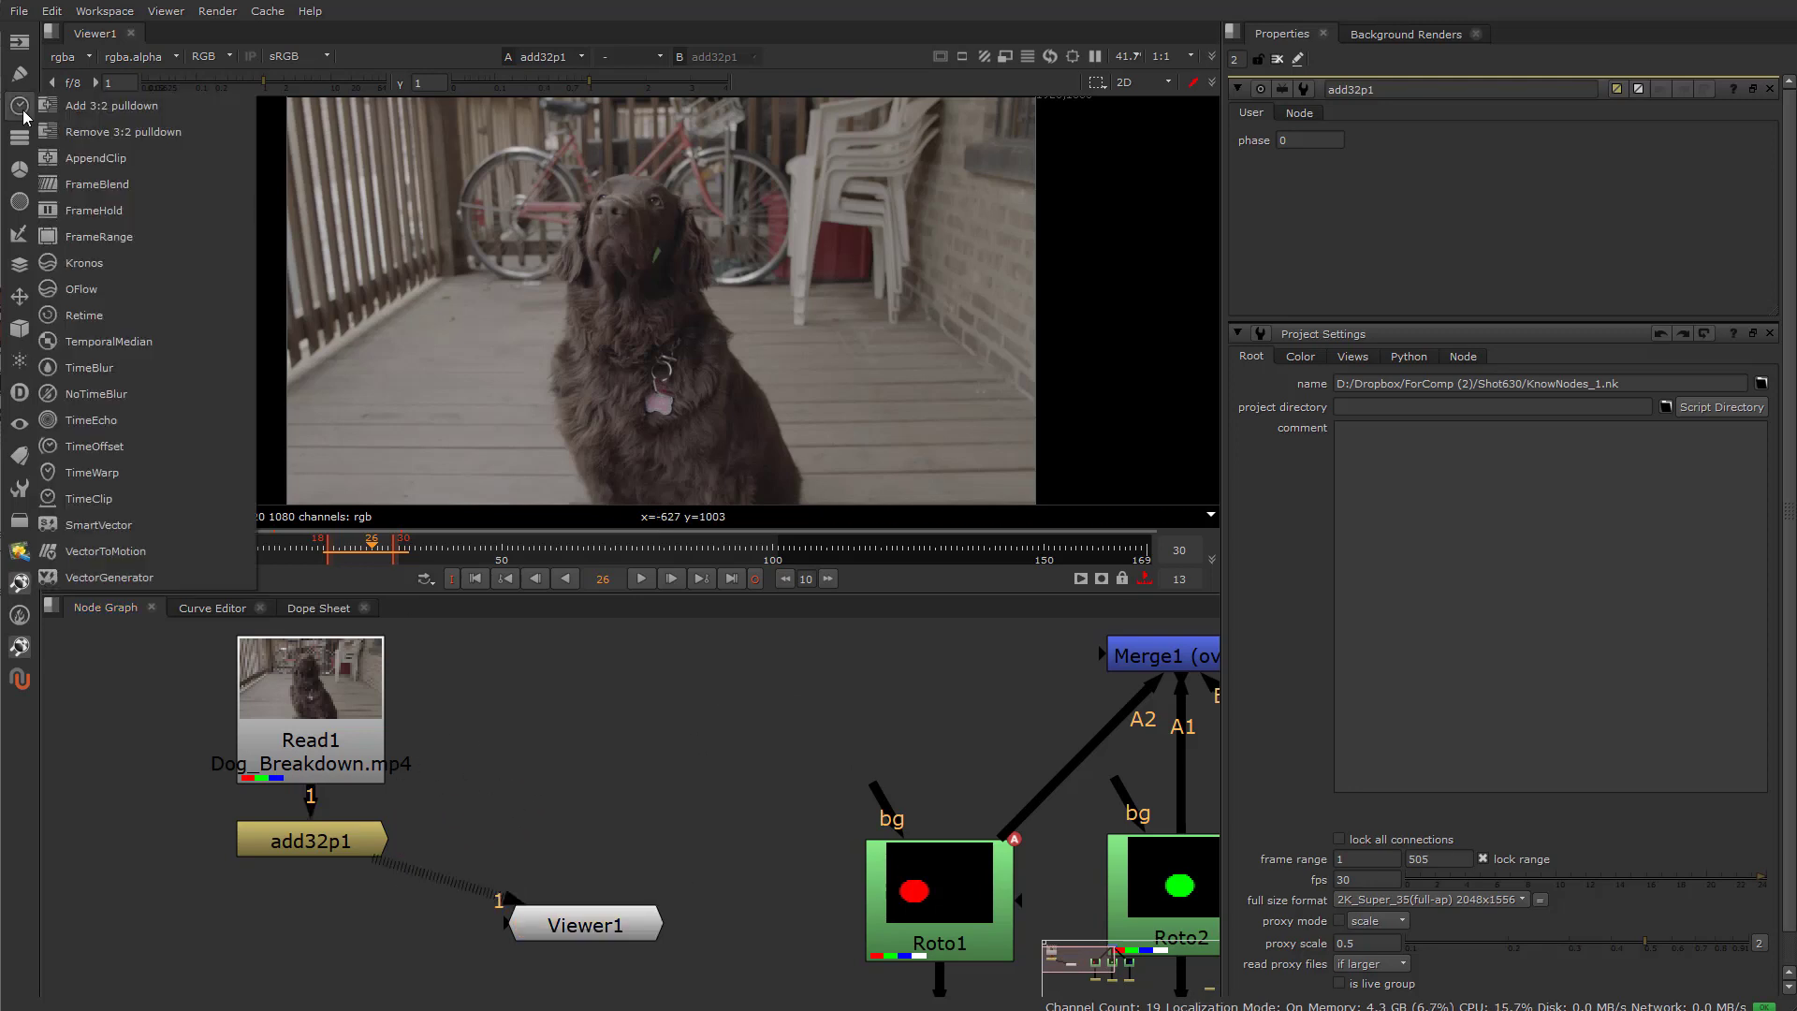
left_click(111, 131)
left_click_drag(504, 807, 538, 843)
left_click_drag(496, 764, 346, 829)
left_click_drag(511, 852, 519, 855)
key("1")
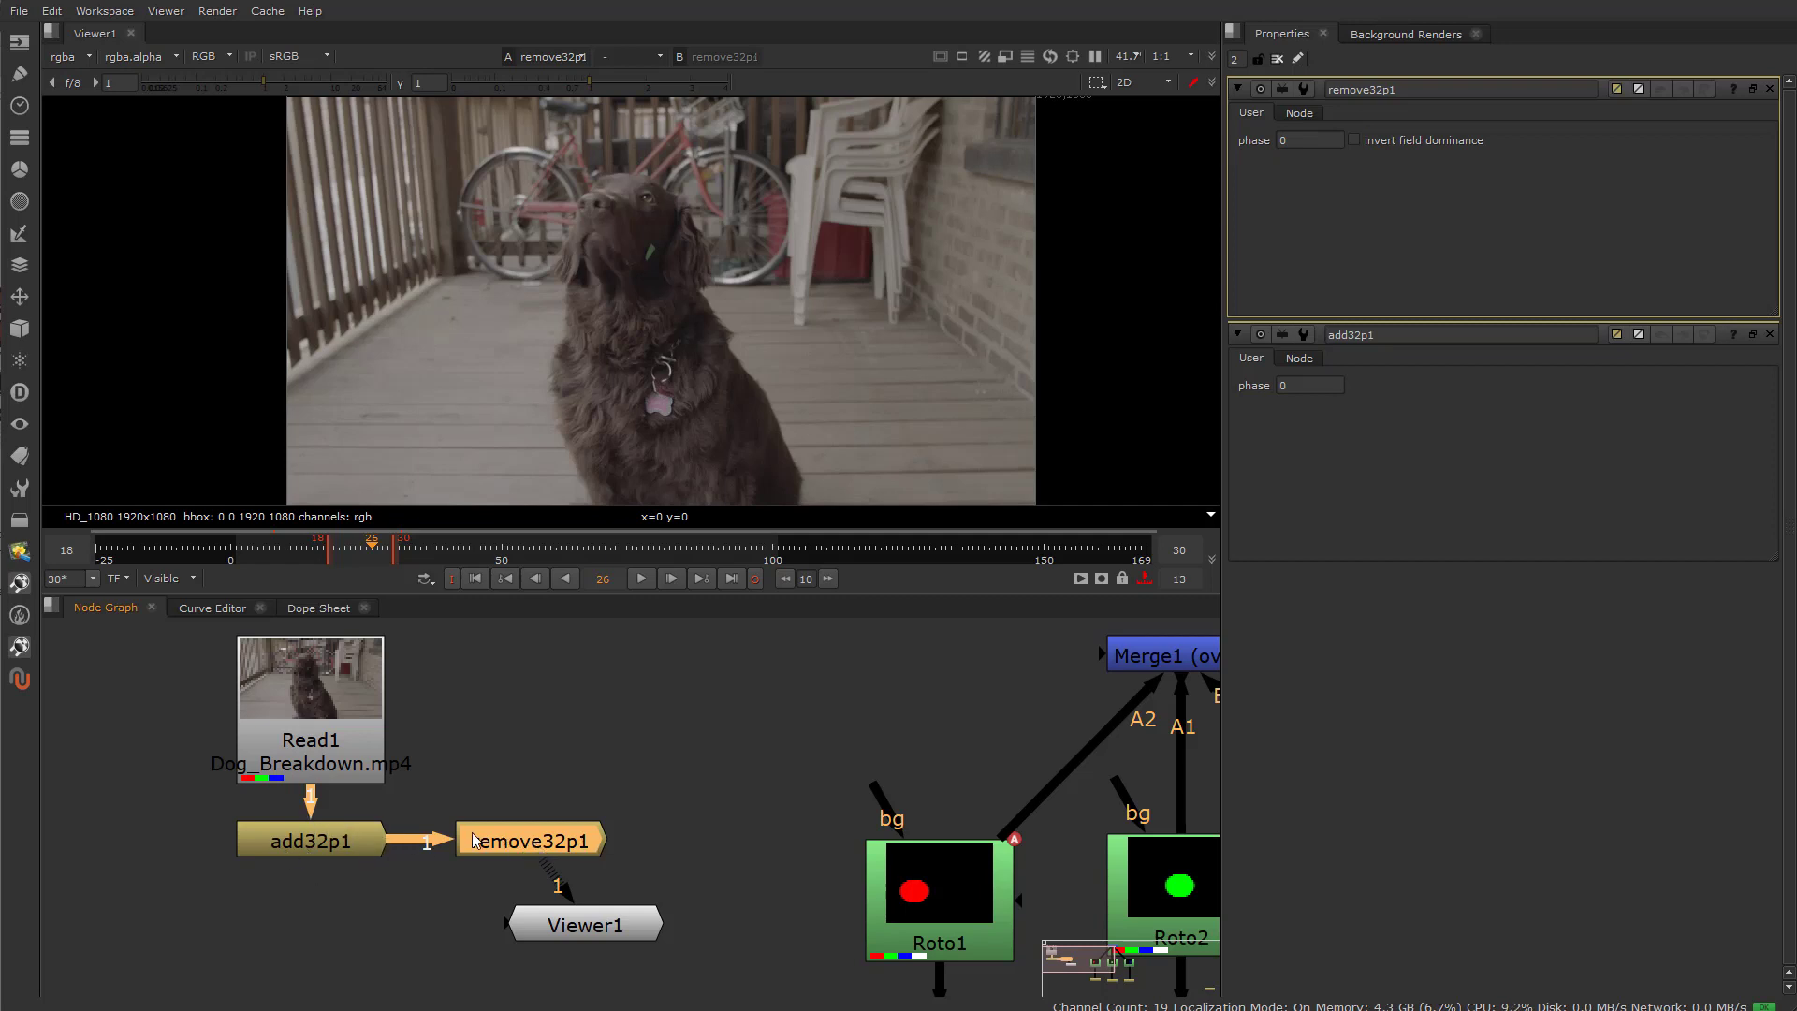
Play the remove32p1 output at 30 fps to check its motion.
left_click(524, 846)
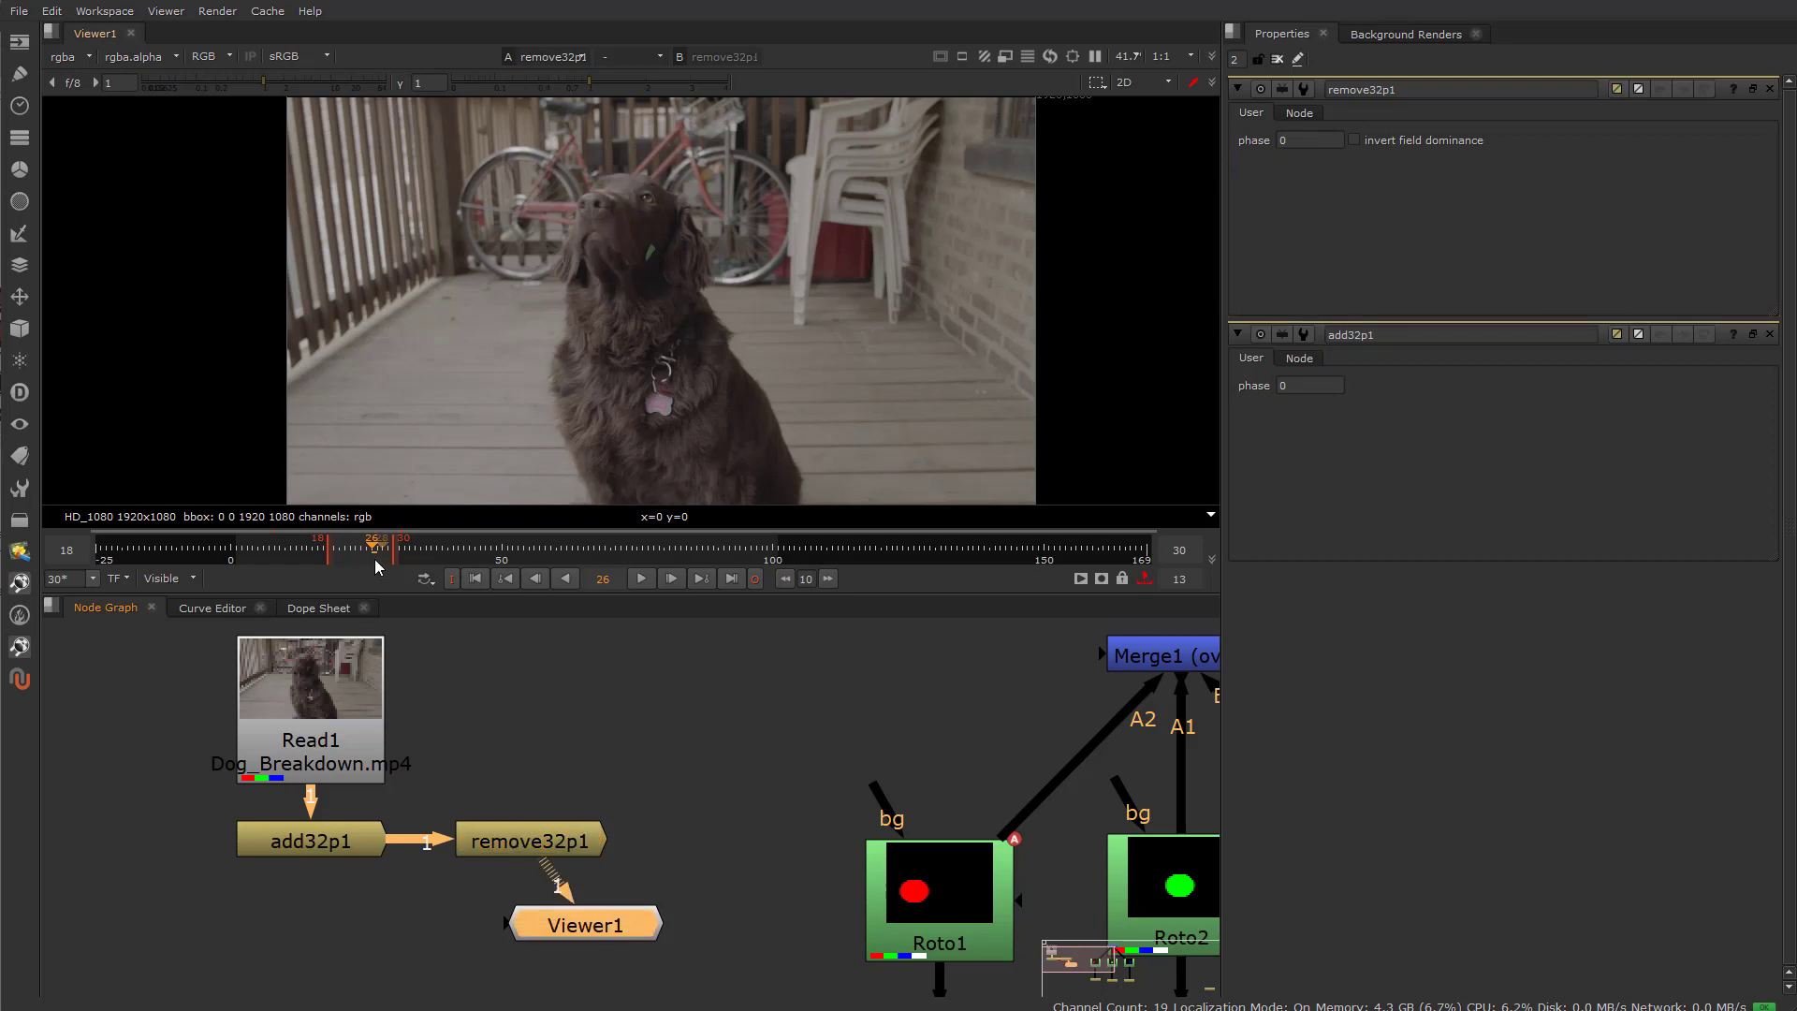
key("l")
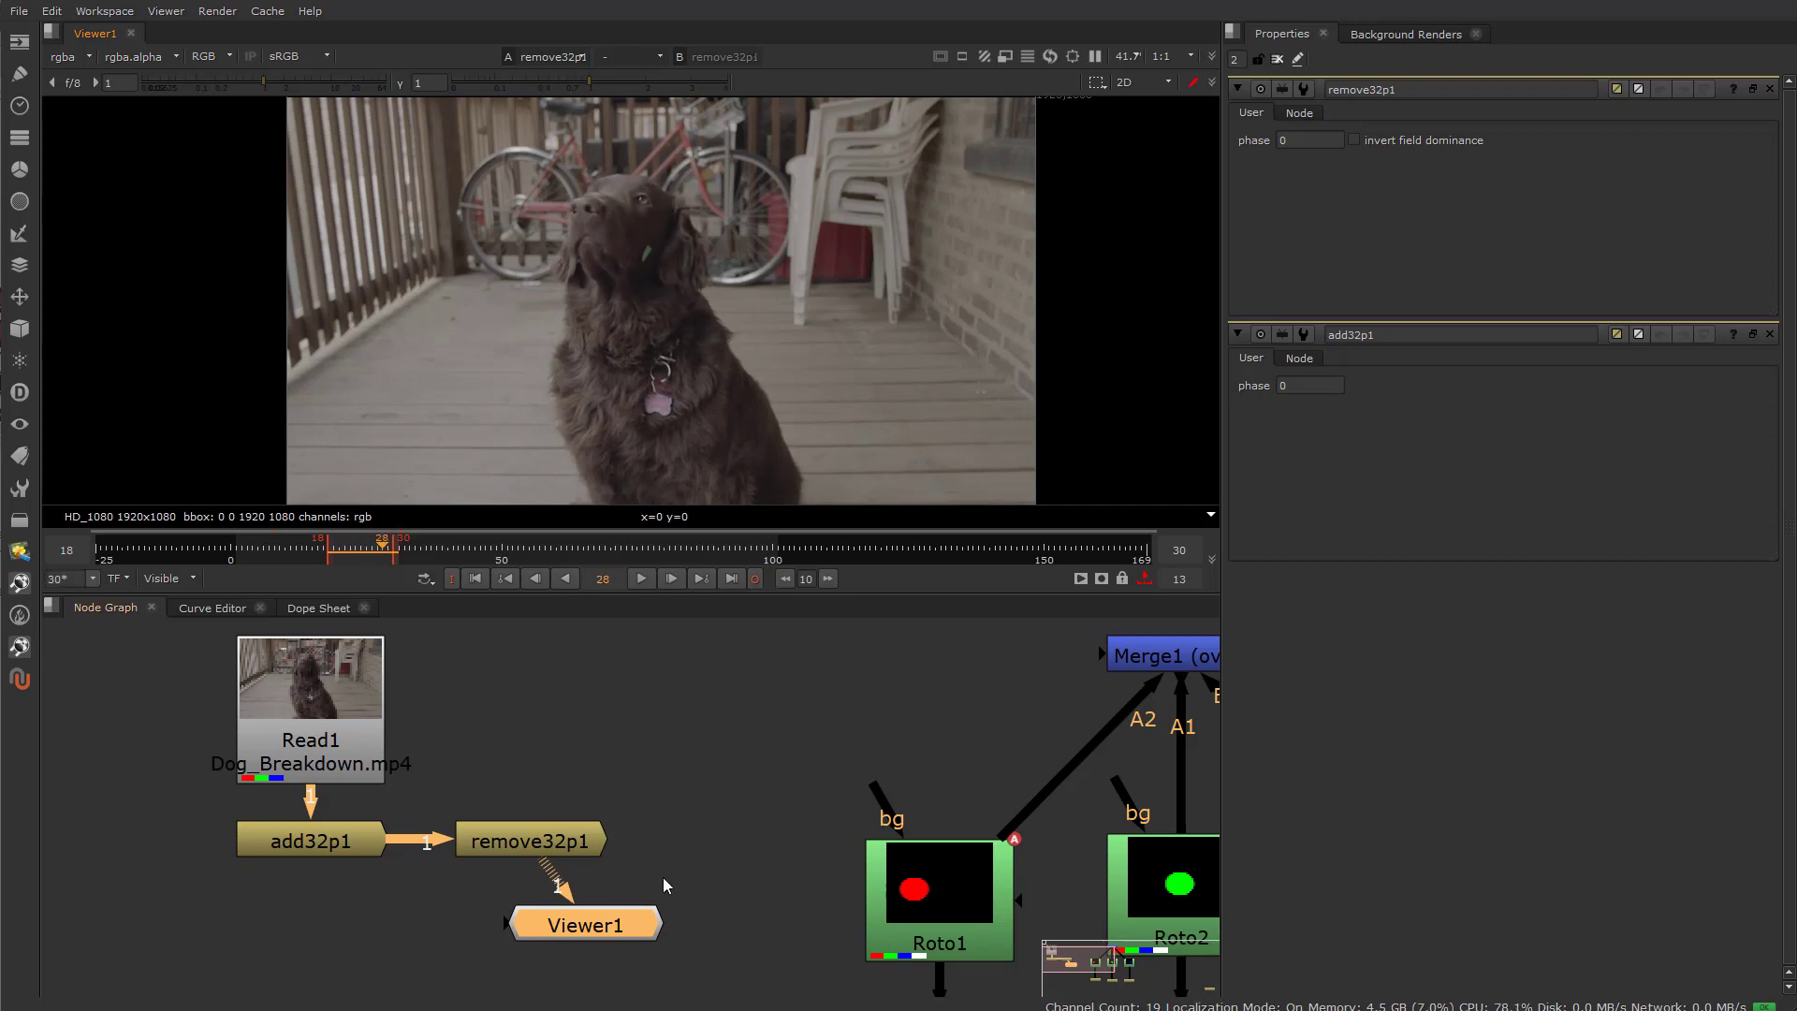
left_click(580, 794)
Set the project frame rate to 24 fps in the Project Settings.
key("s")
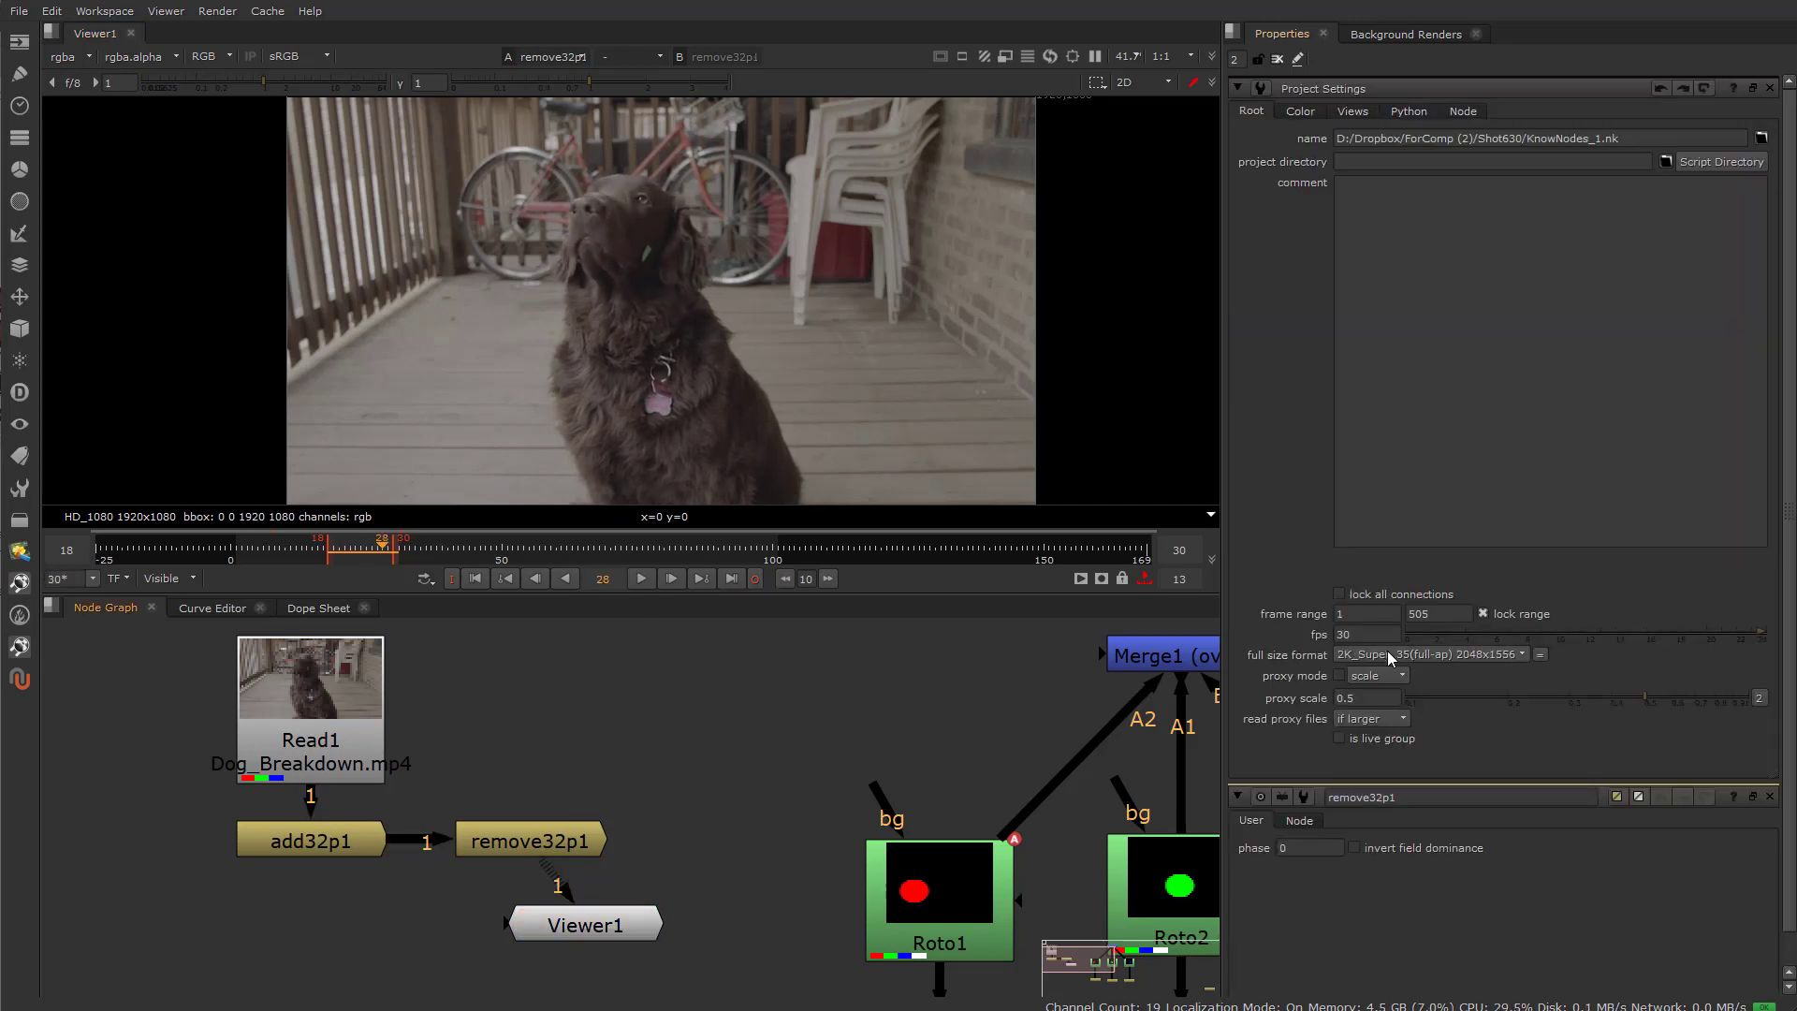
left_click(1366, 635)
type("24")
key("Return")
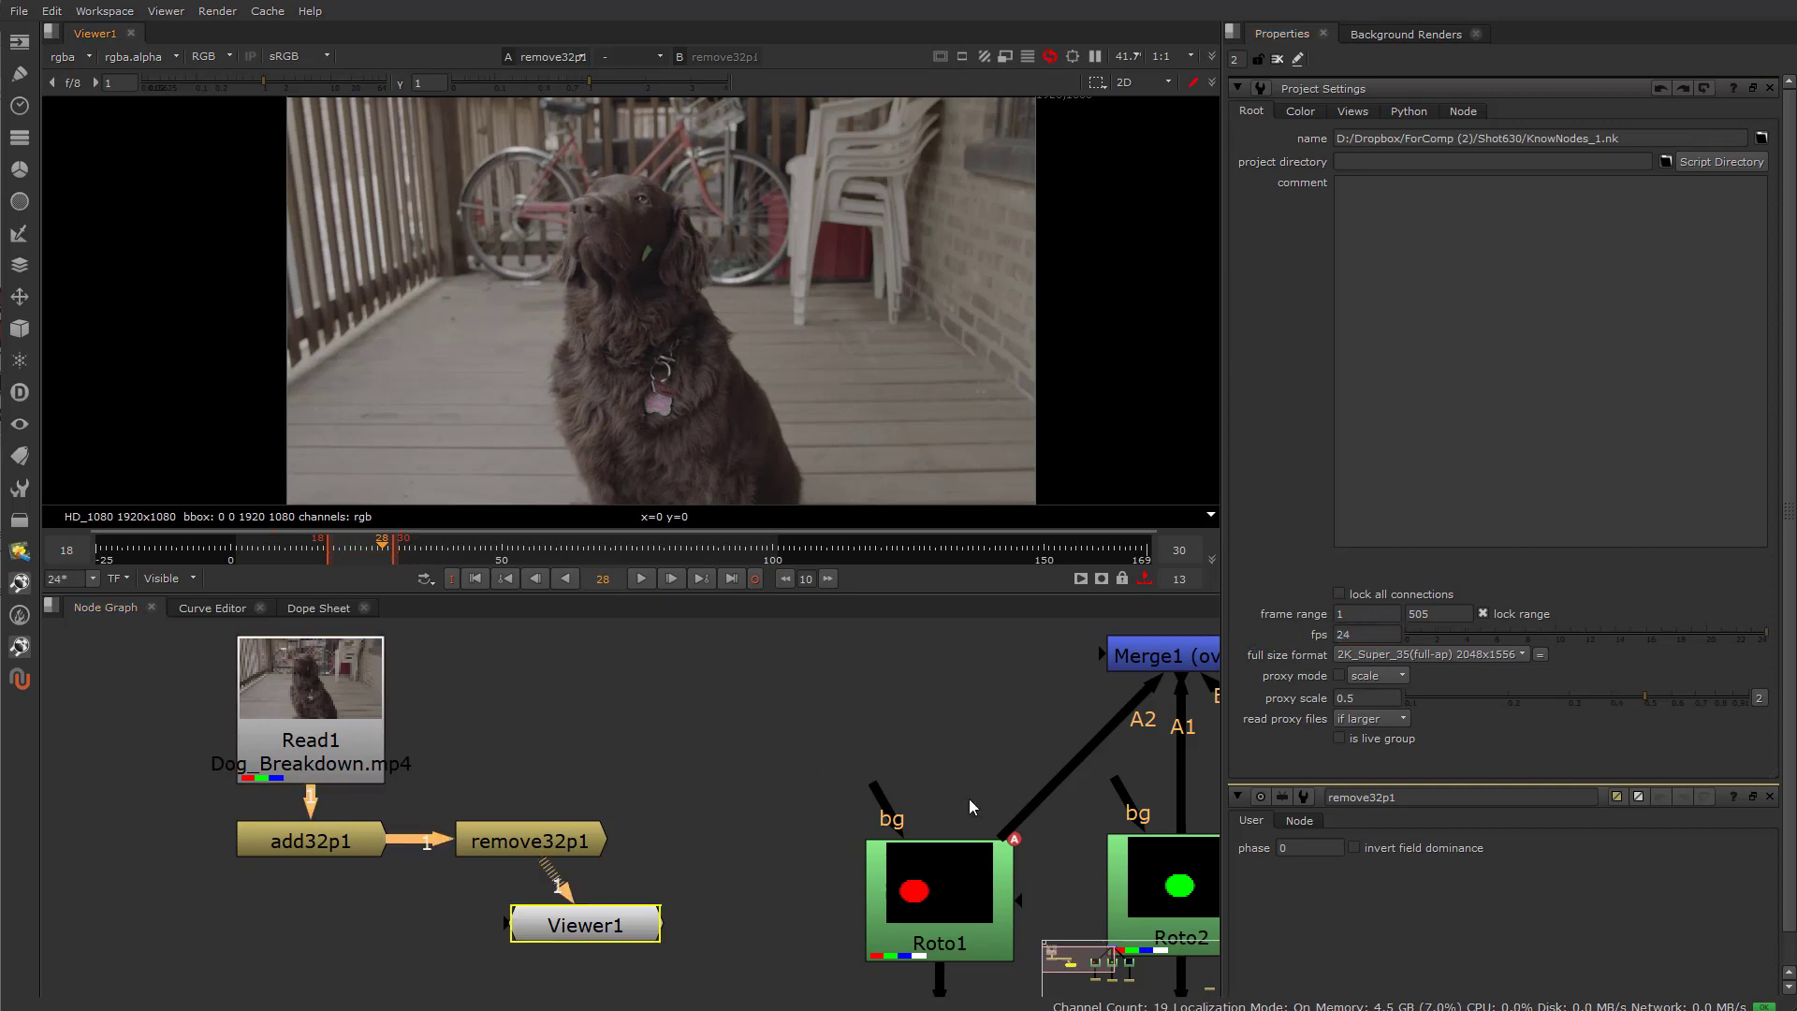
Return to the early frames of the playback range, play the remove32p1 output at 24 fps, and stop it.
left_click(551, 842)
left_click(603, 578)
type("20")
key("Return")
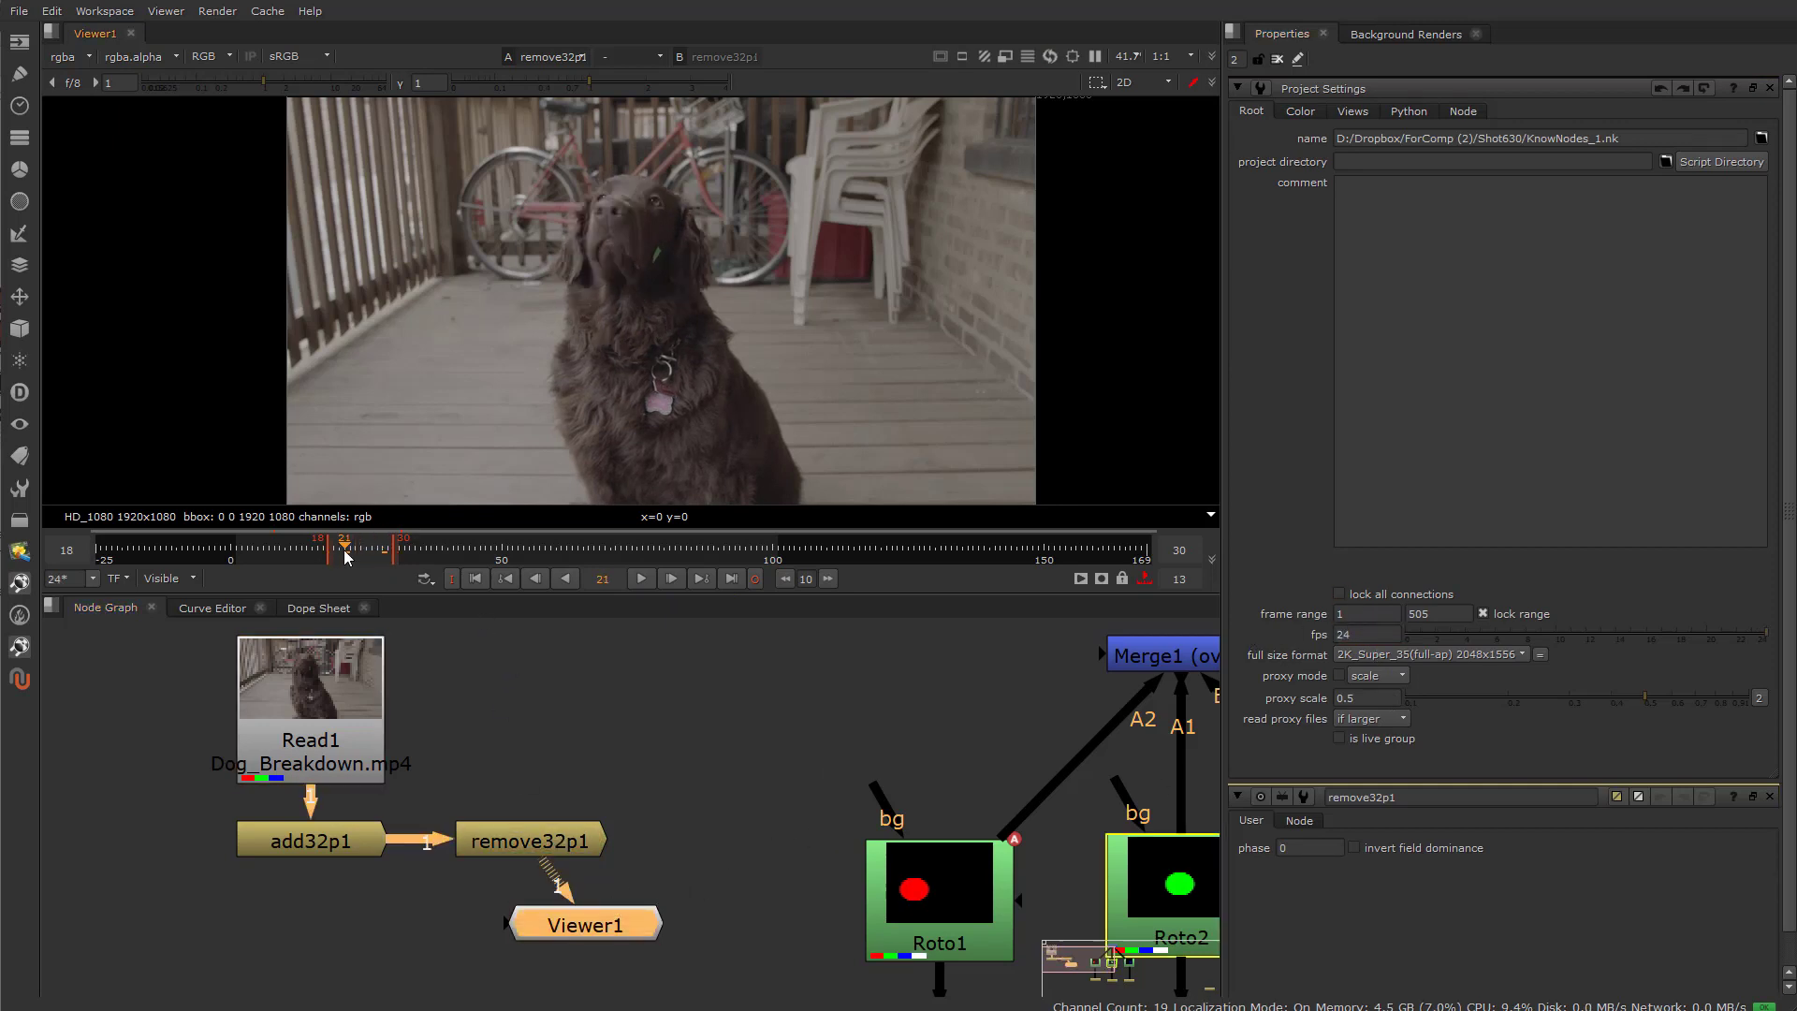
left_click(638, 579)
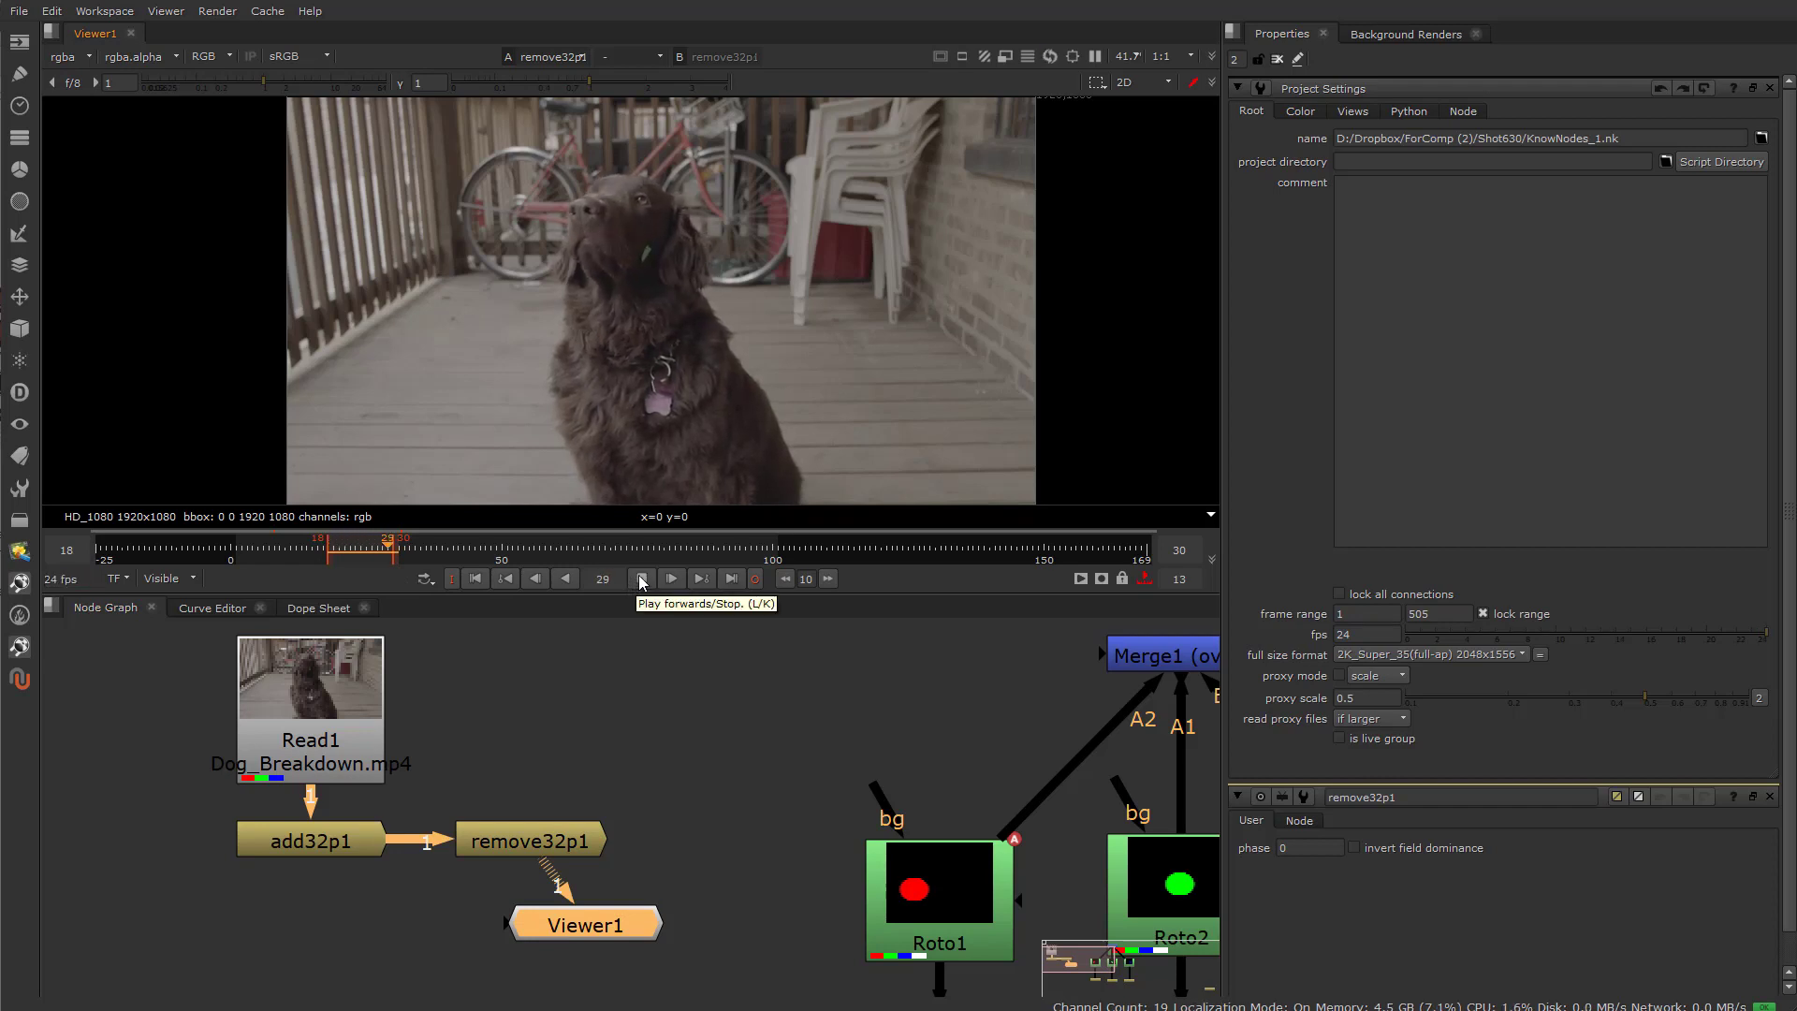
left_click(640, 579)
Compare the original clip with the pulldown removal by playing Read1 and the remove32p1 output in turn.
left_click(309, 702)
key("1")
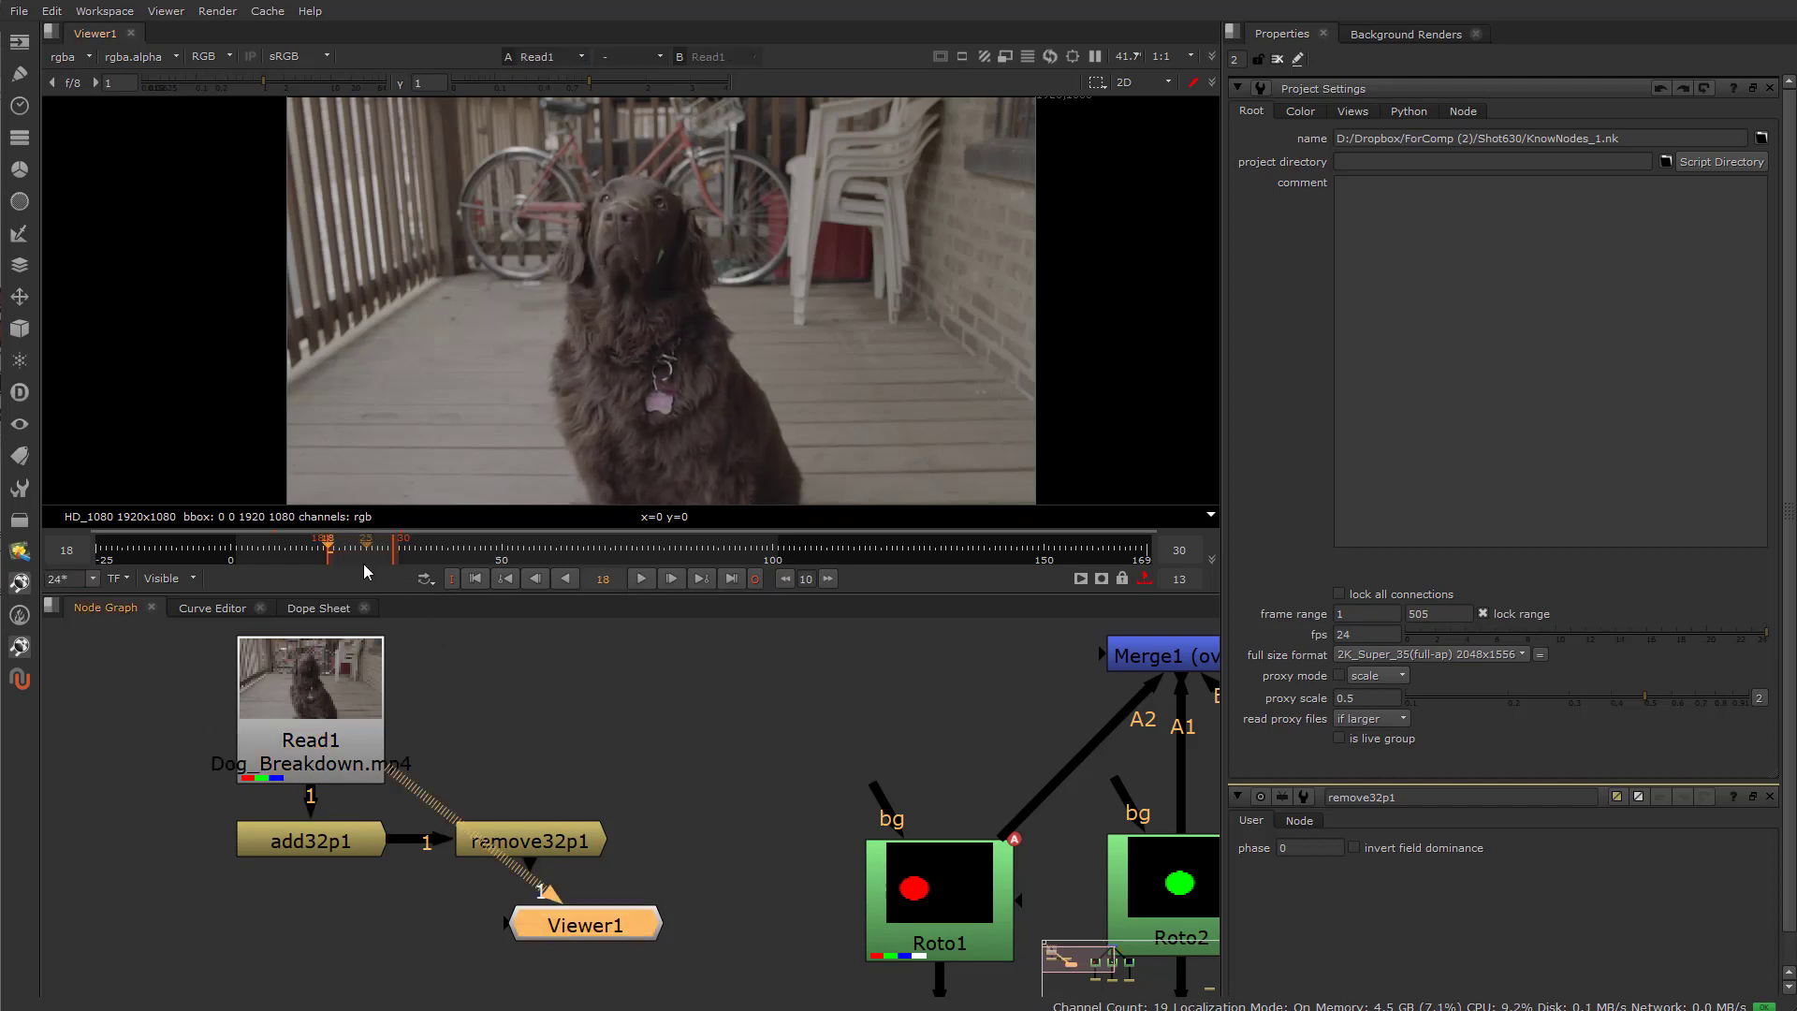
left_click(649, 581)
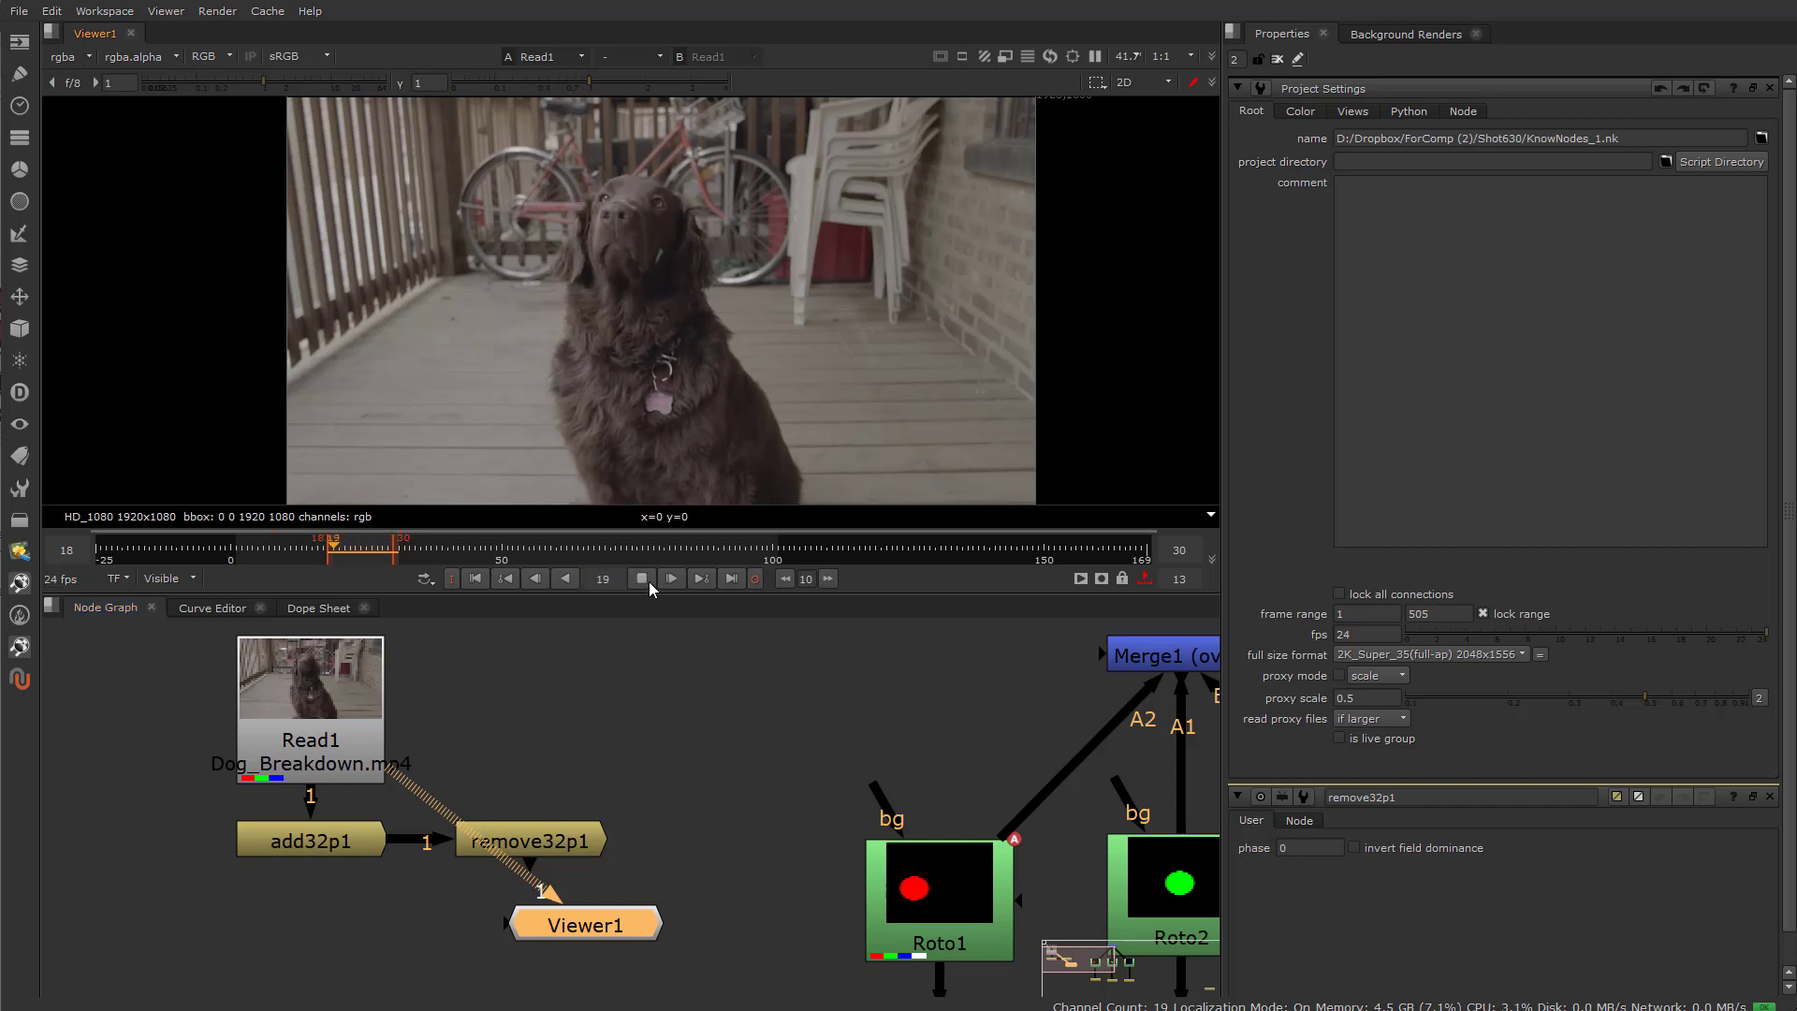
left_click(536, 843)
key("1")
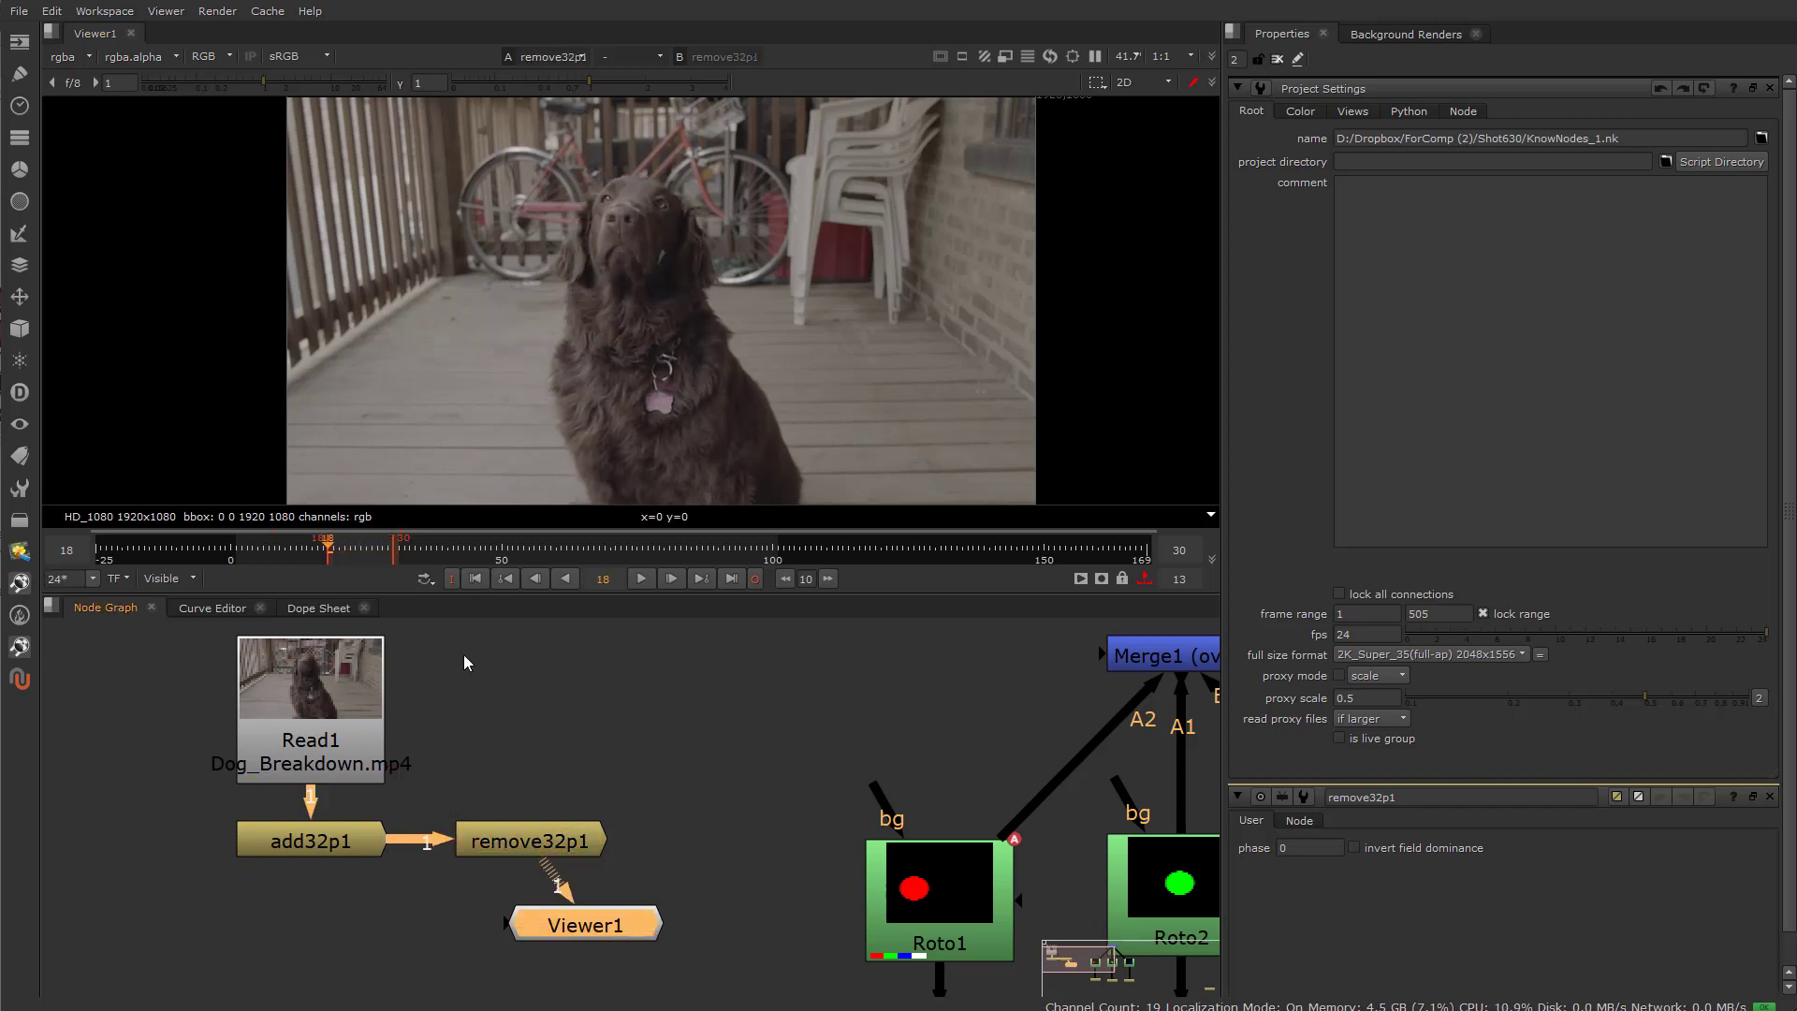
left_click(641, 579)
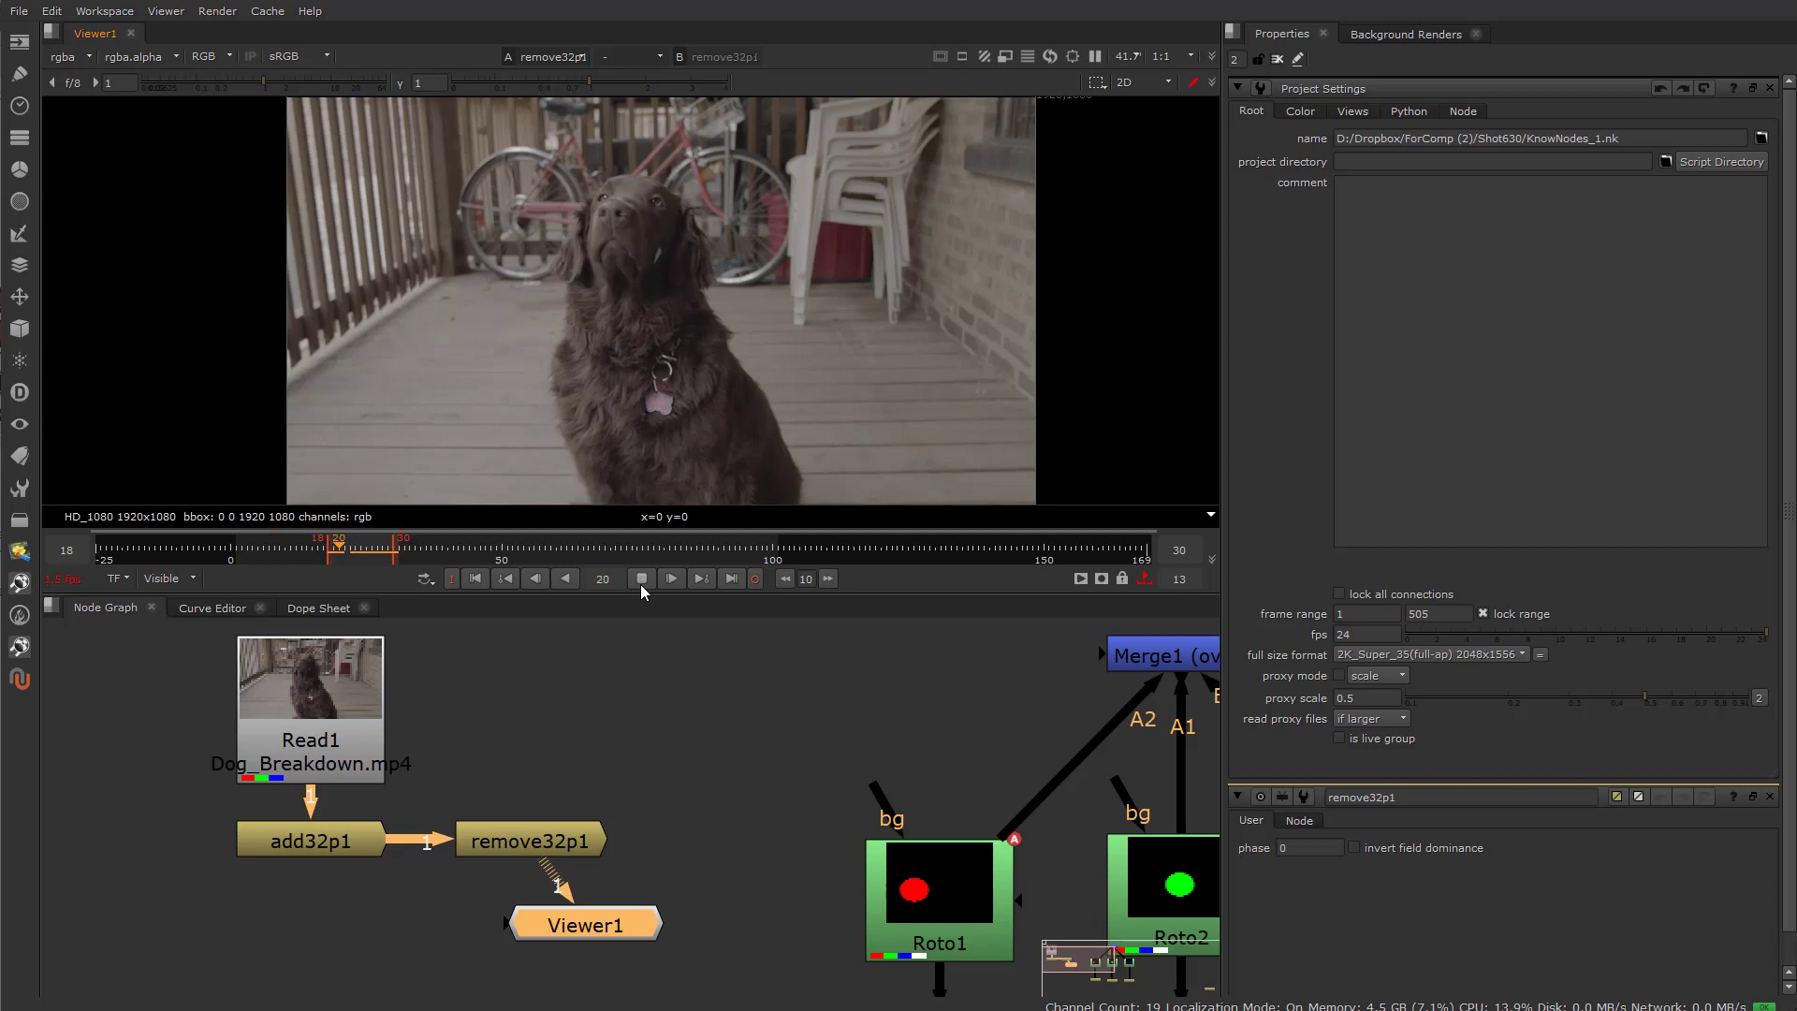
left_click(641, 585)
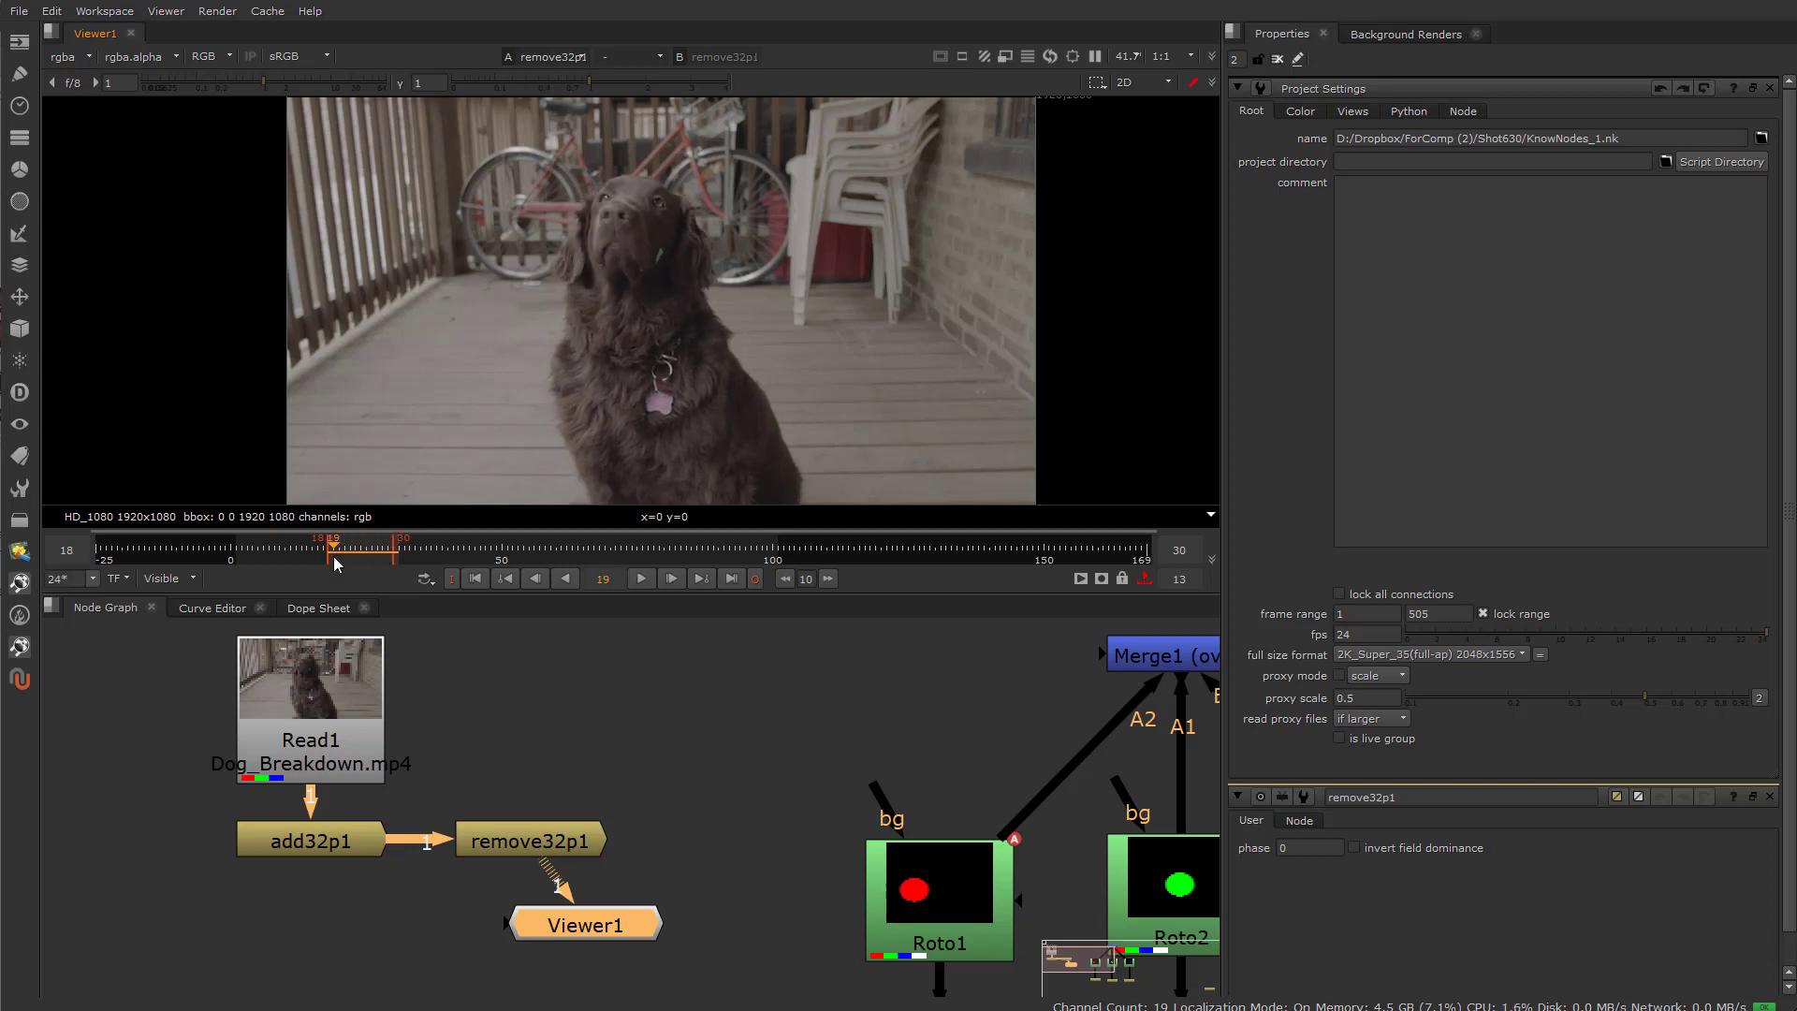
Bring up the remove32p1 node's properties and delete the node.
left_click_drag(513, 847, 543, 837)
double_click(543, 837)
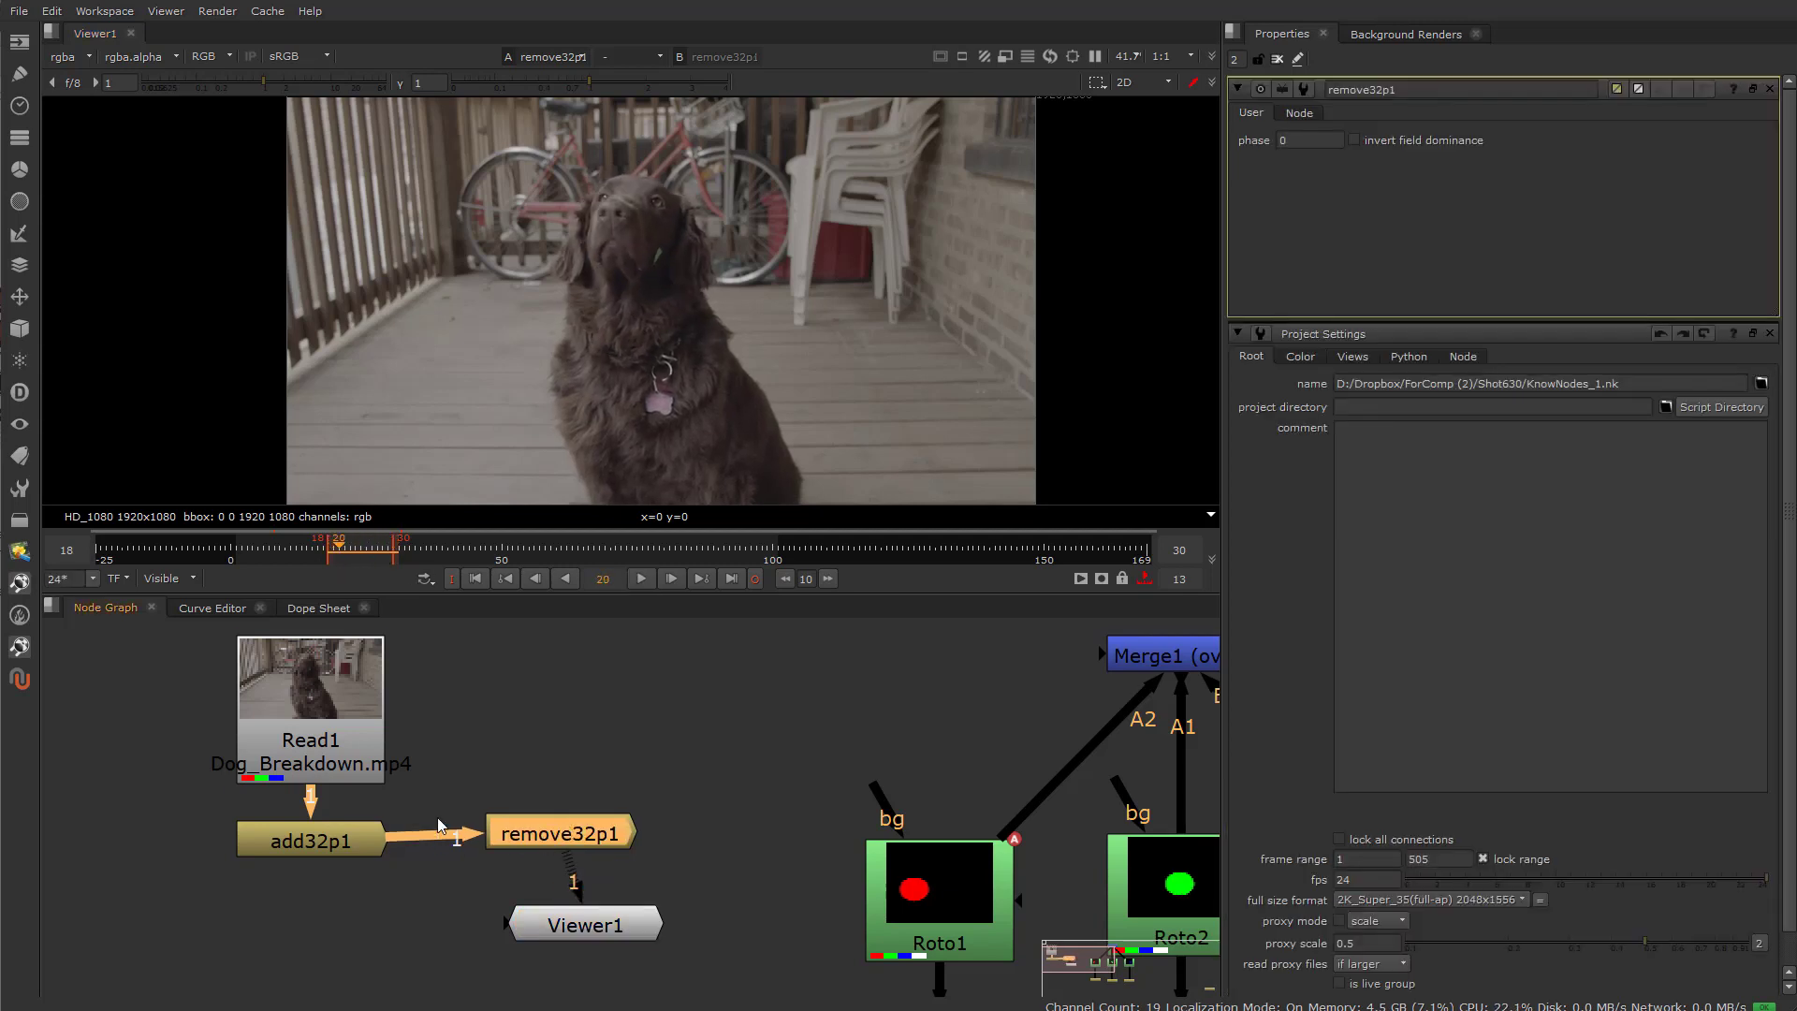
left_click_drag(422, 826, 431, 911)
key("Delete")
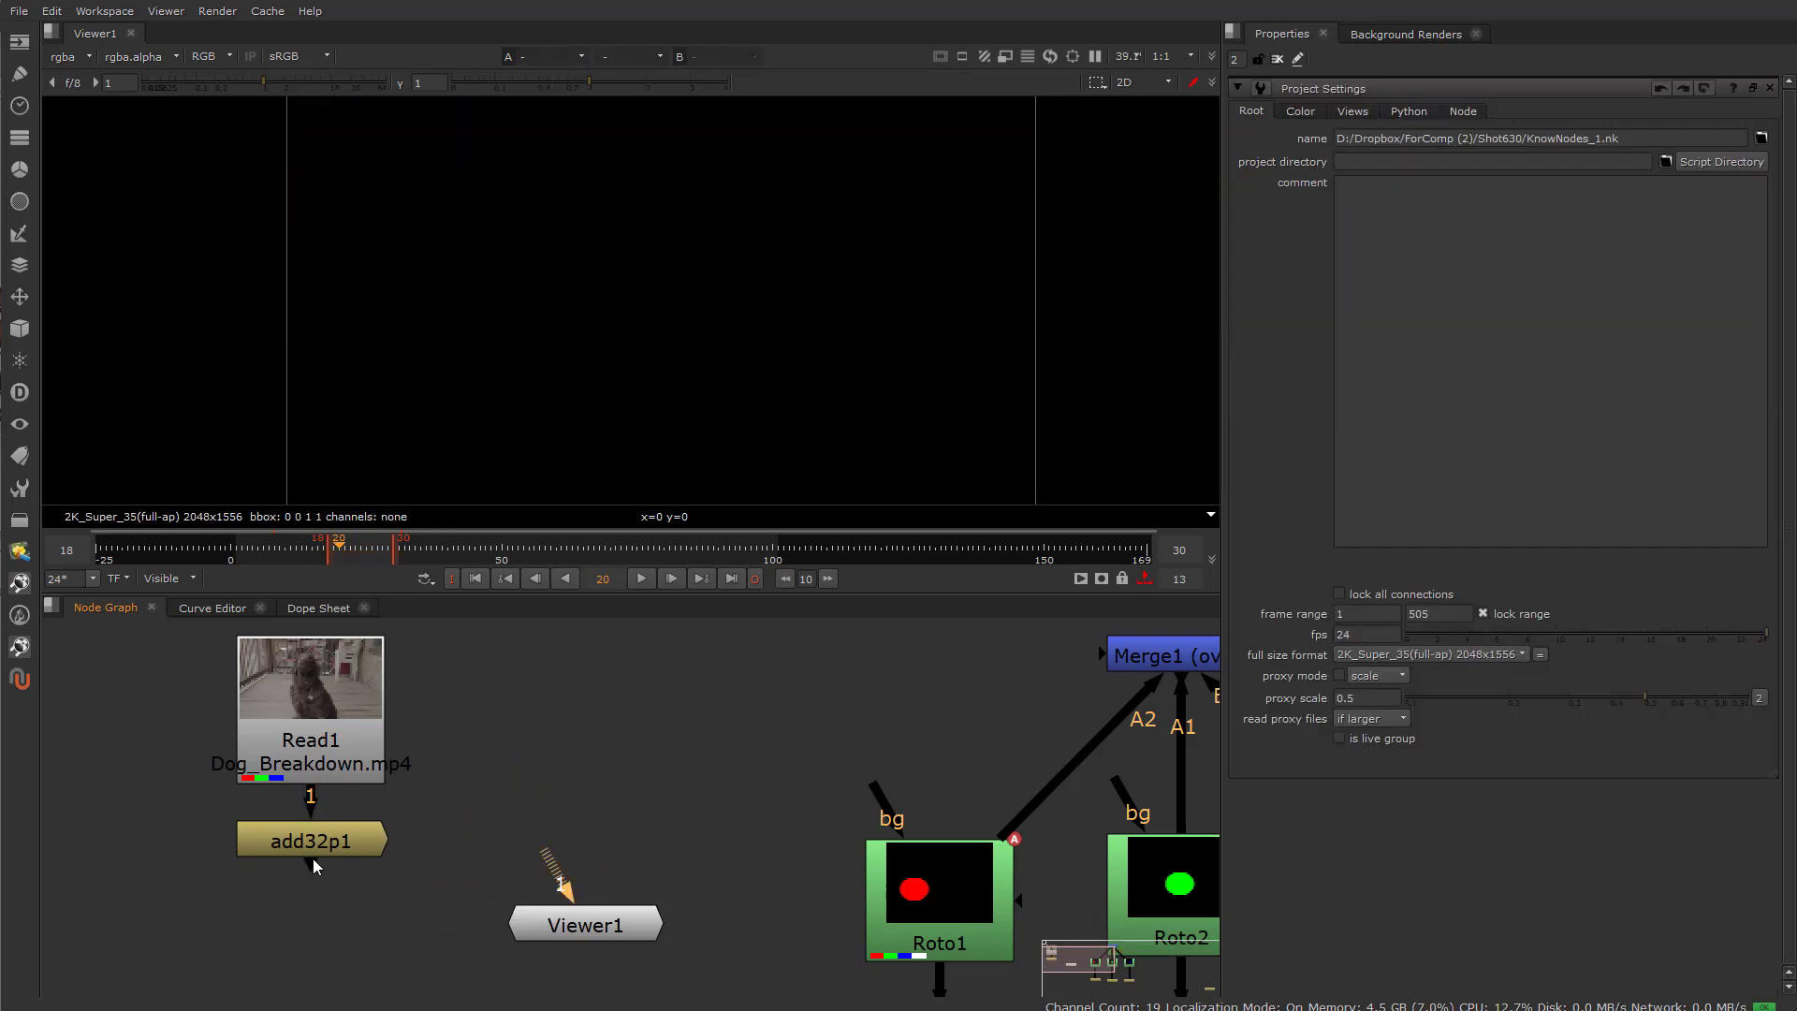
View the add32p1 output in Viewer1 and open the node's properties.
left_click(312, 852)
key("1")
double_click(311, 848)
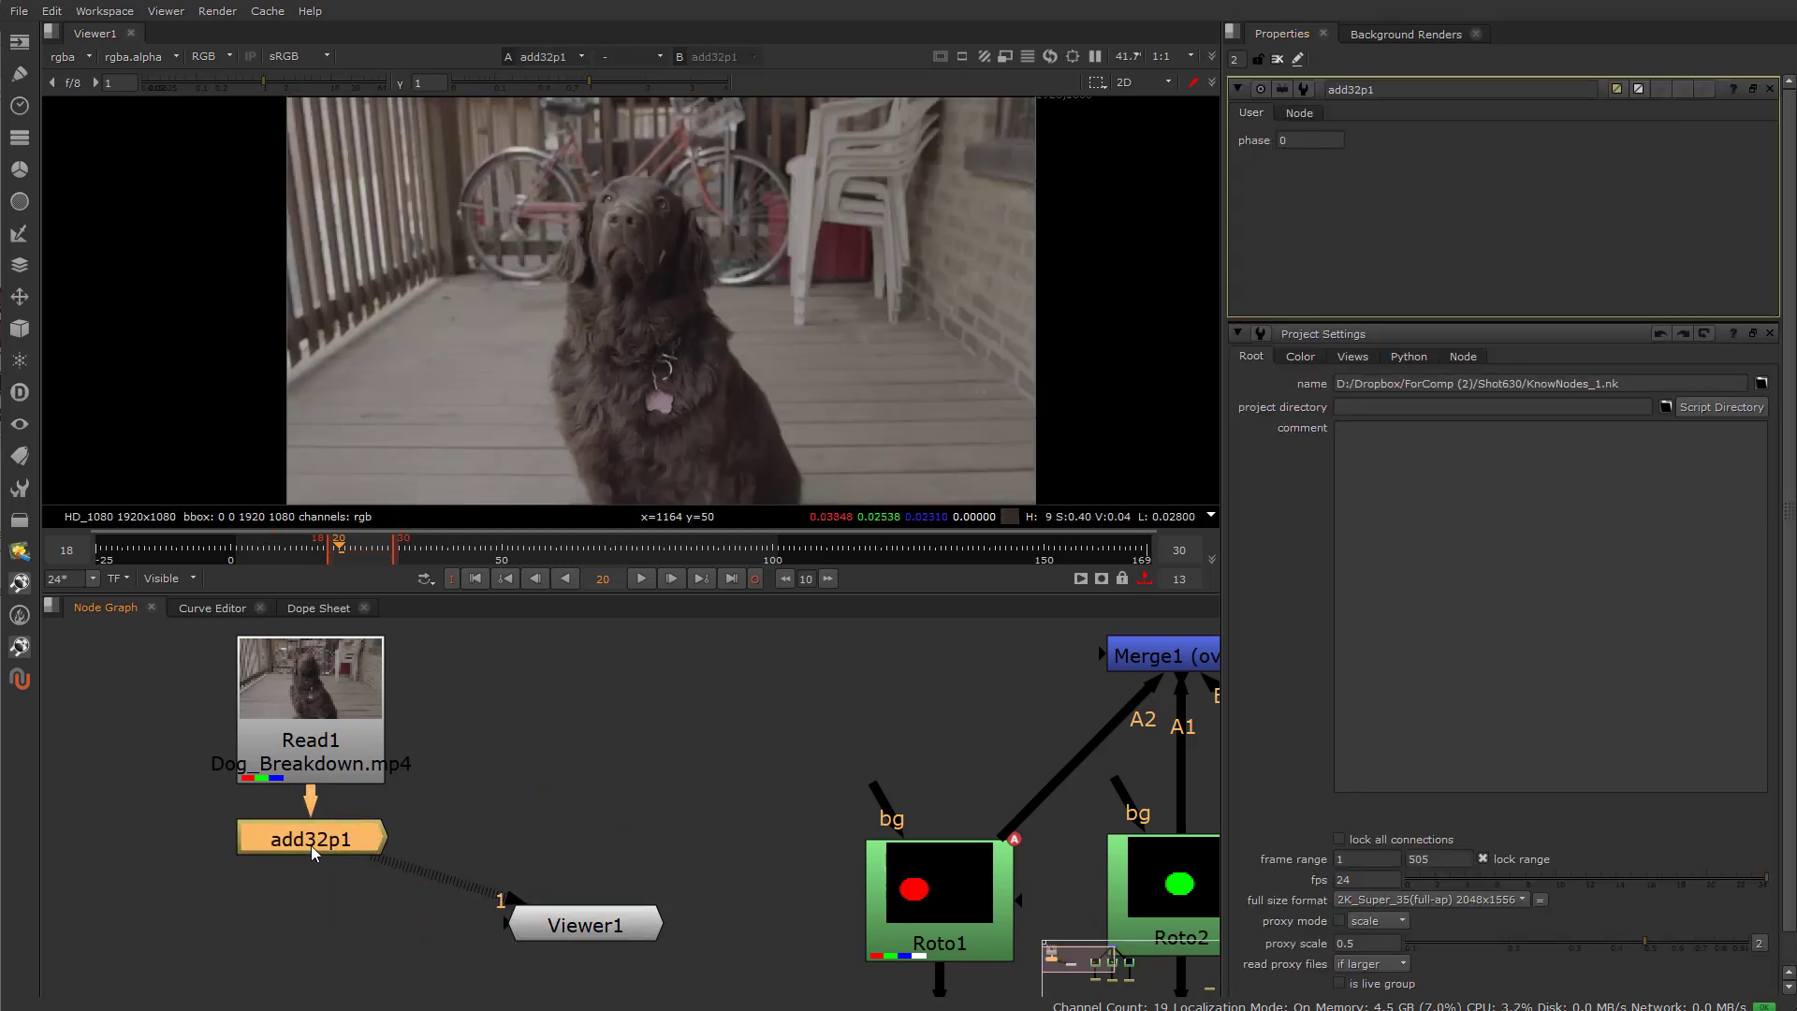
left_click(585, 925)
Step the add32p1 phase up and down through its values, ending at 1.
left_click(1305, 140)
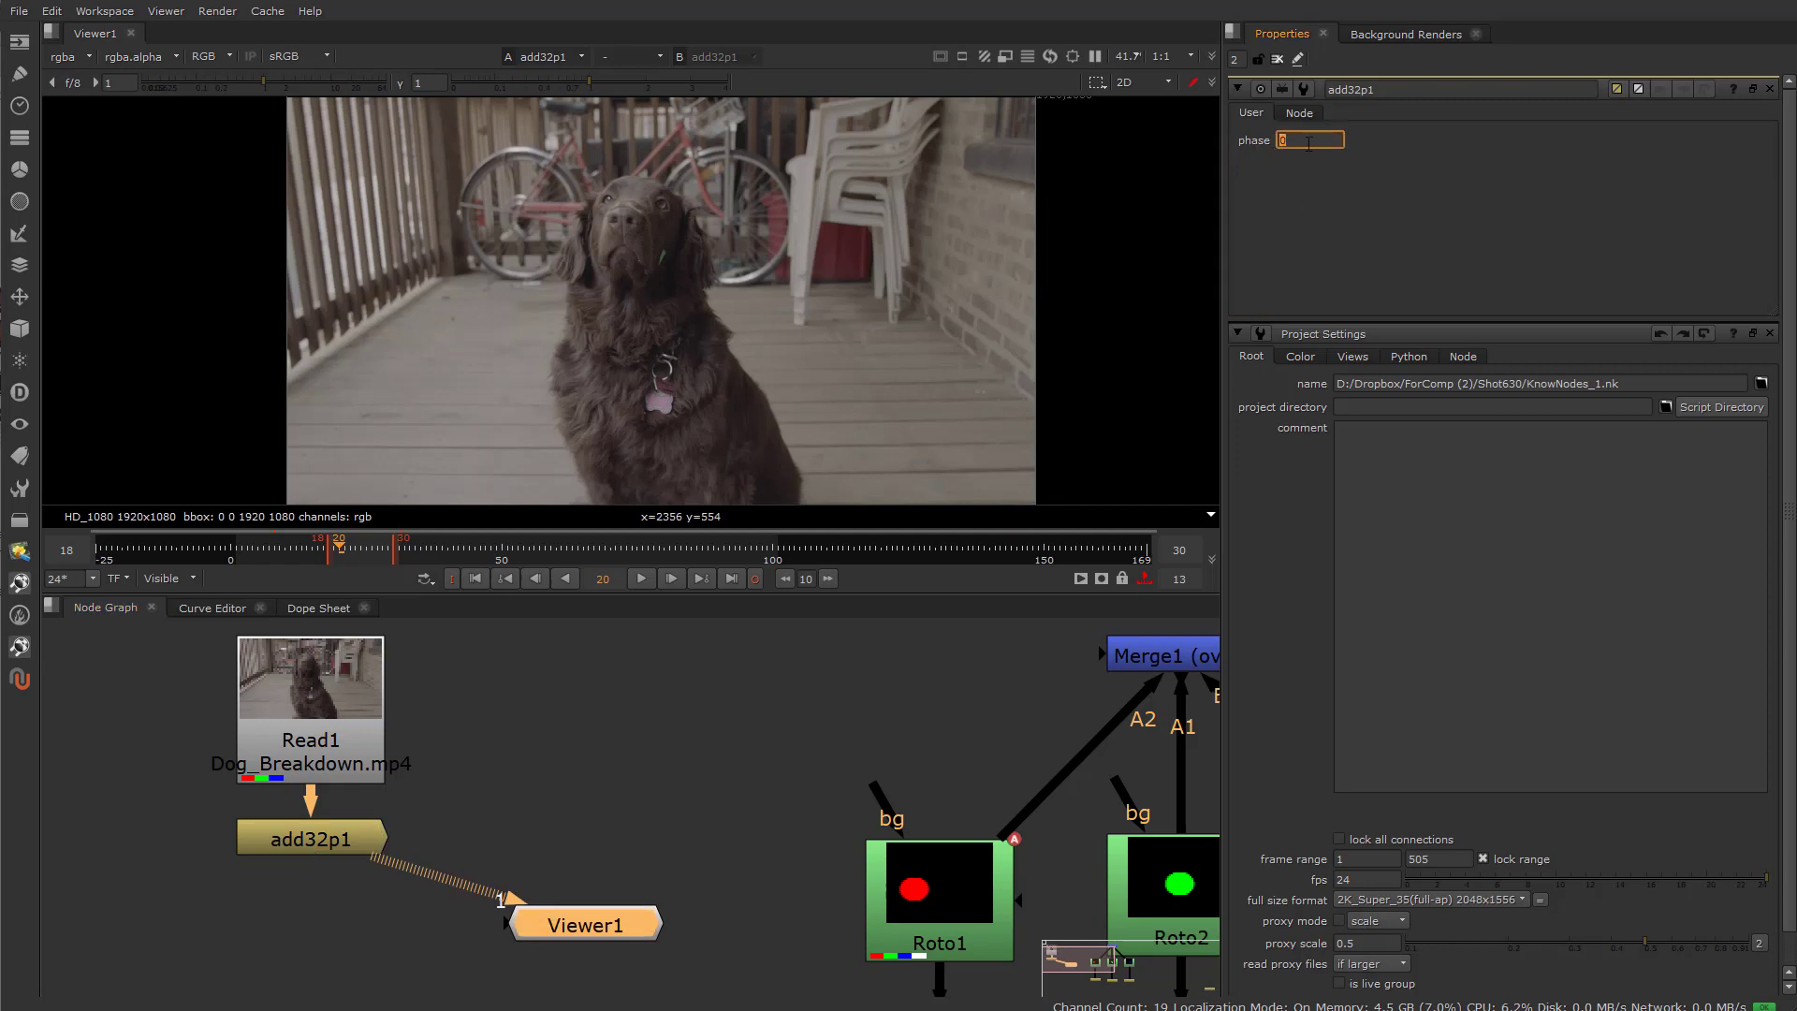
key("Up")
key("Up")
key("Up")
key("Down")
key("Down")
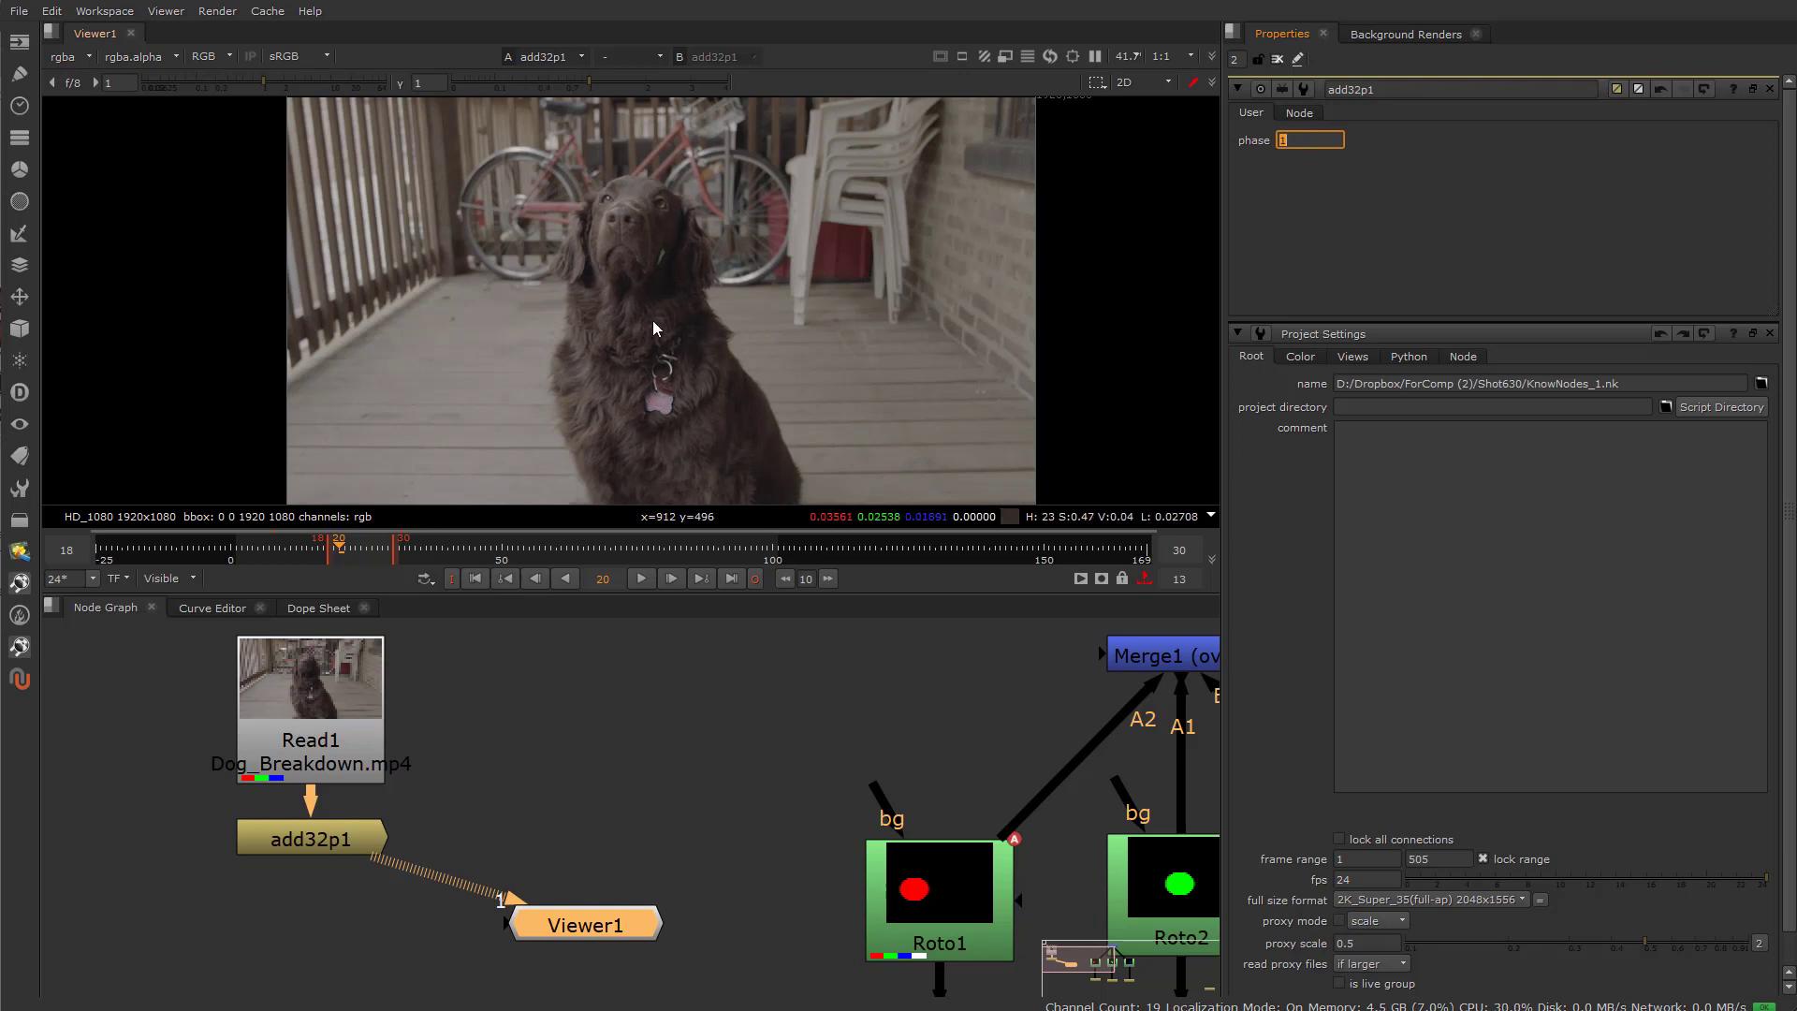
key("Down")
key("Up")
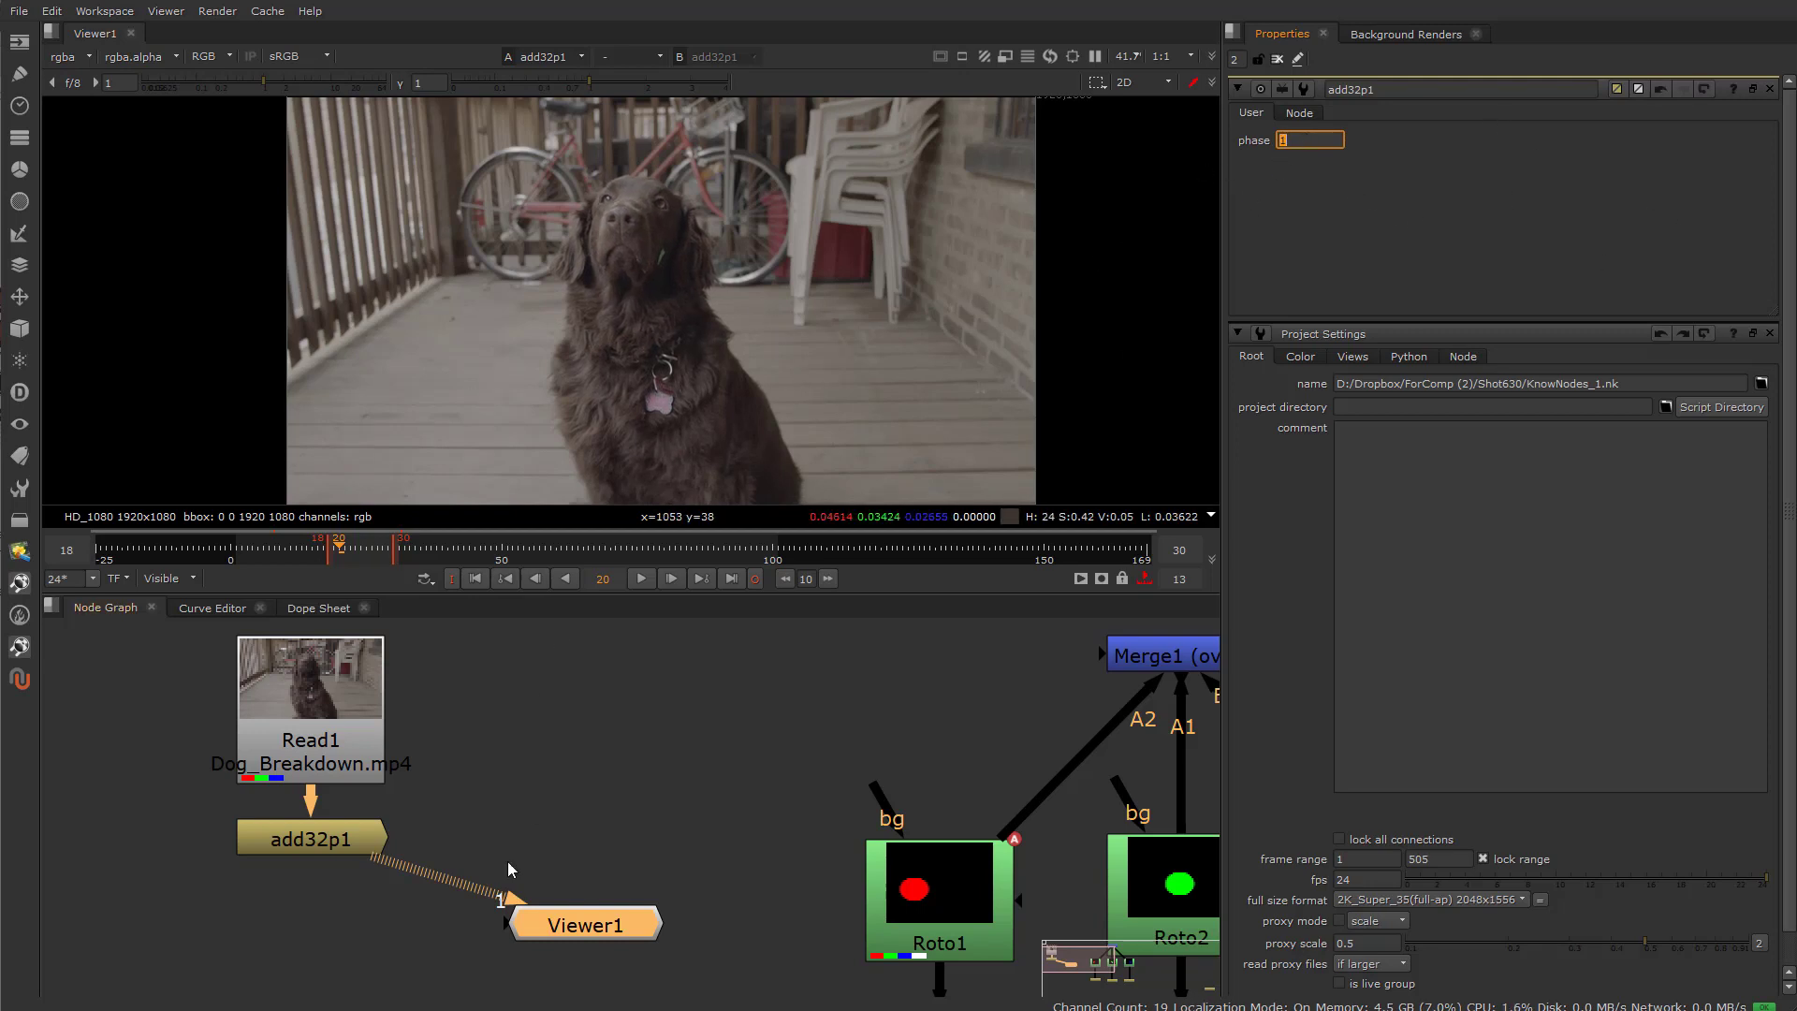
Remove the add32p1 and Read1 nodes of the dog clip from the node graph.
left_click_drag(280, 839, 275, 852)
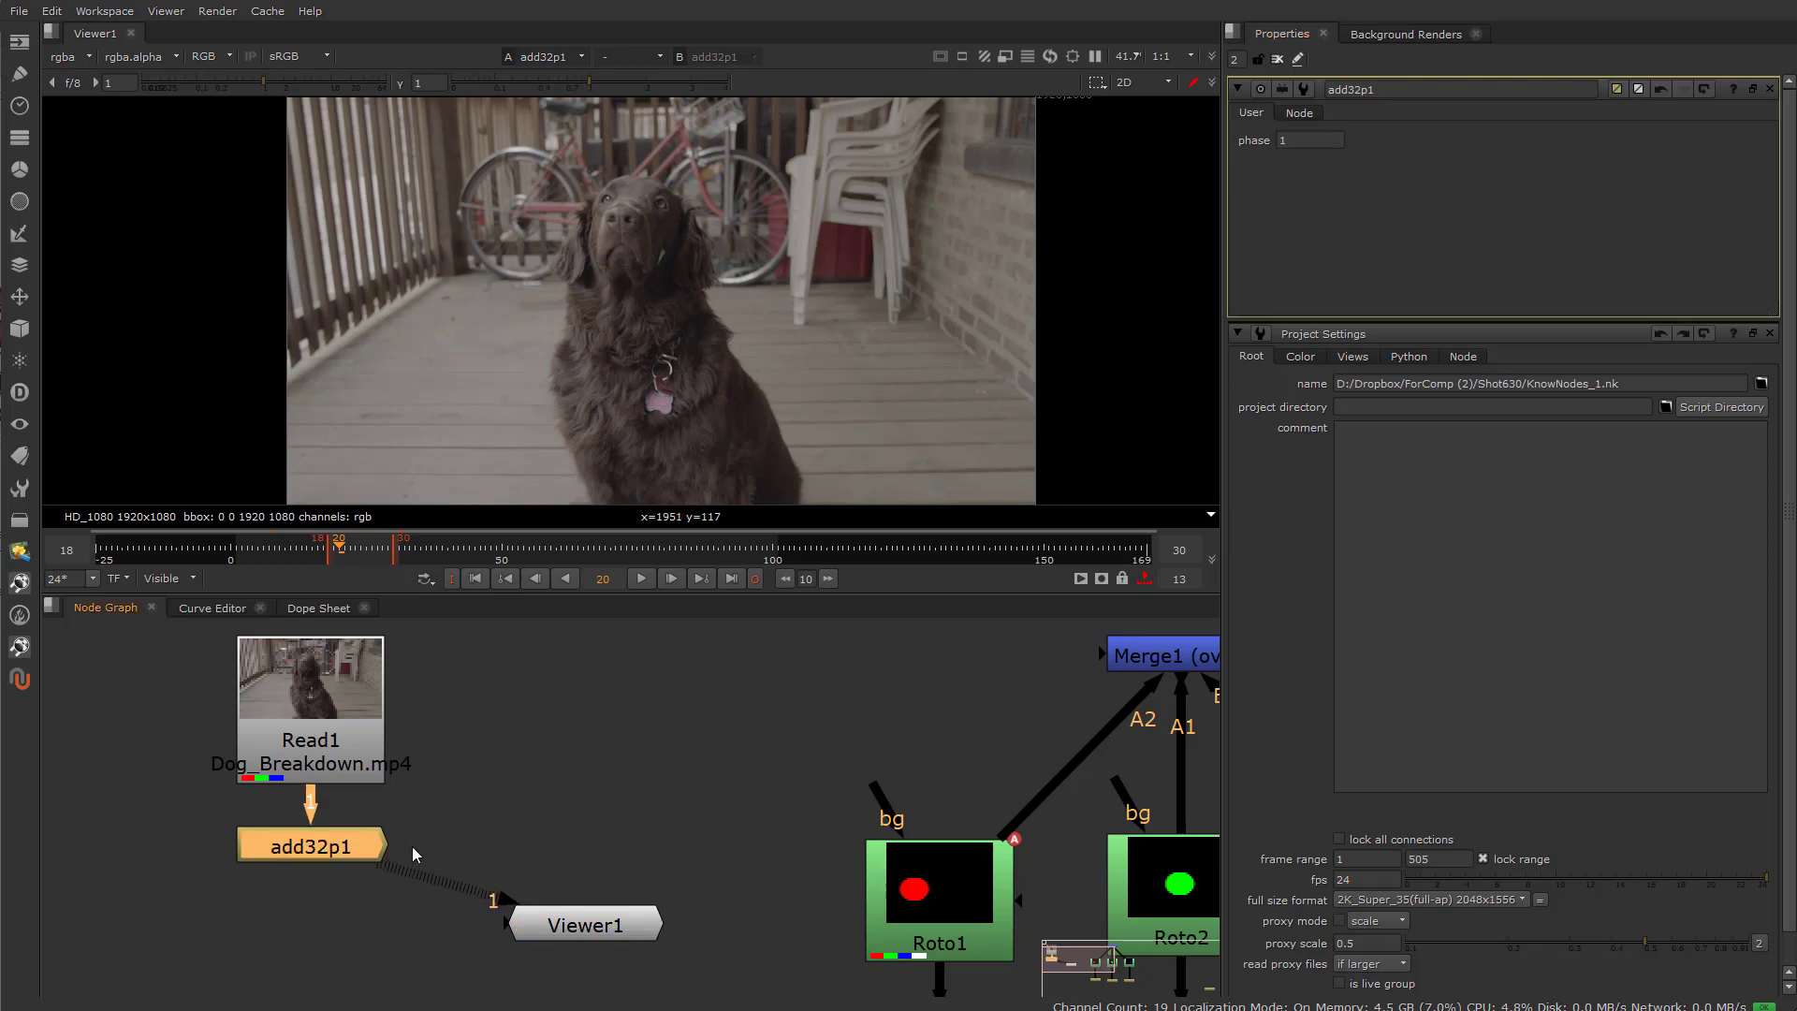
key("Delete")
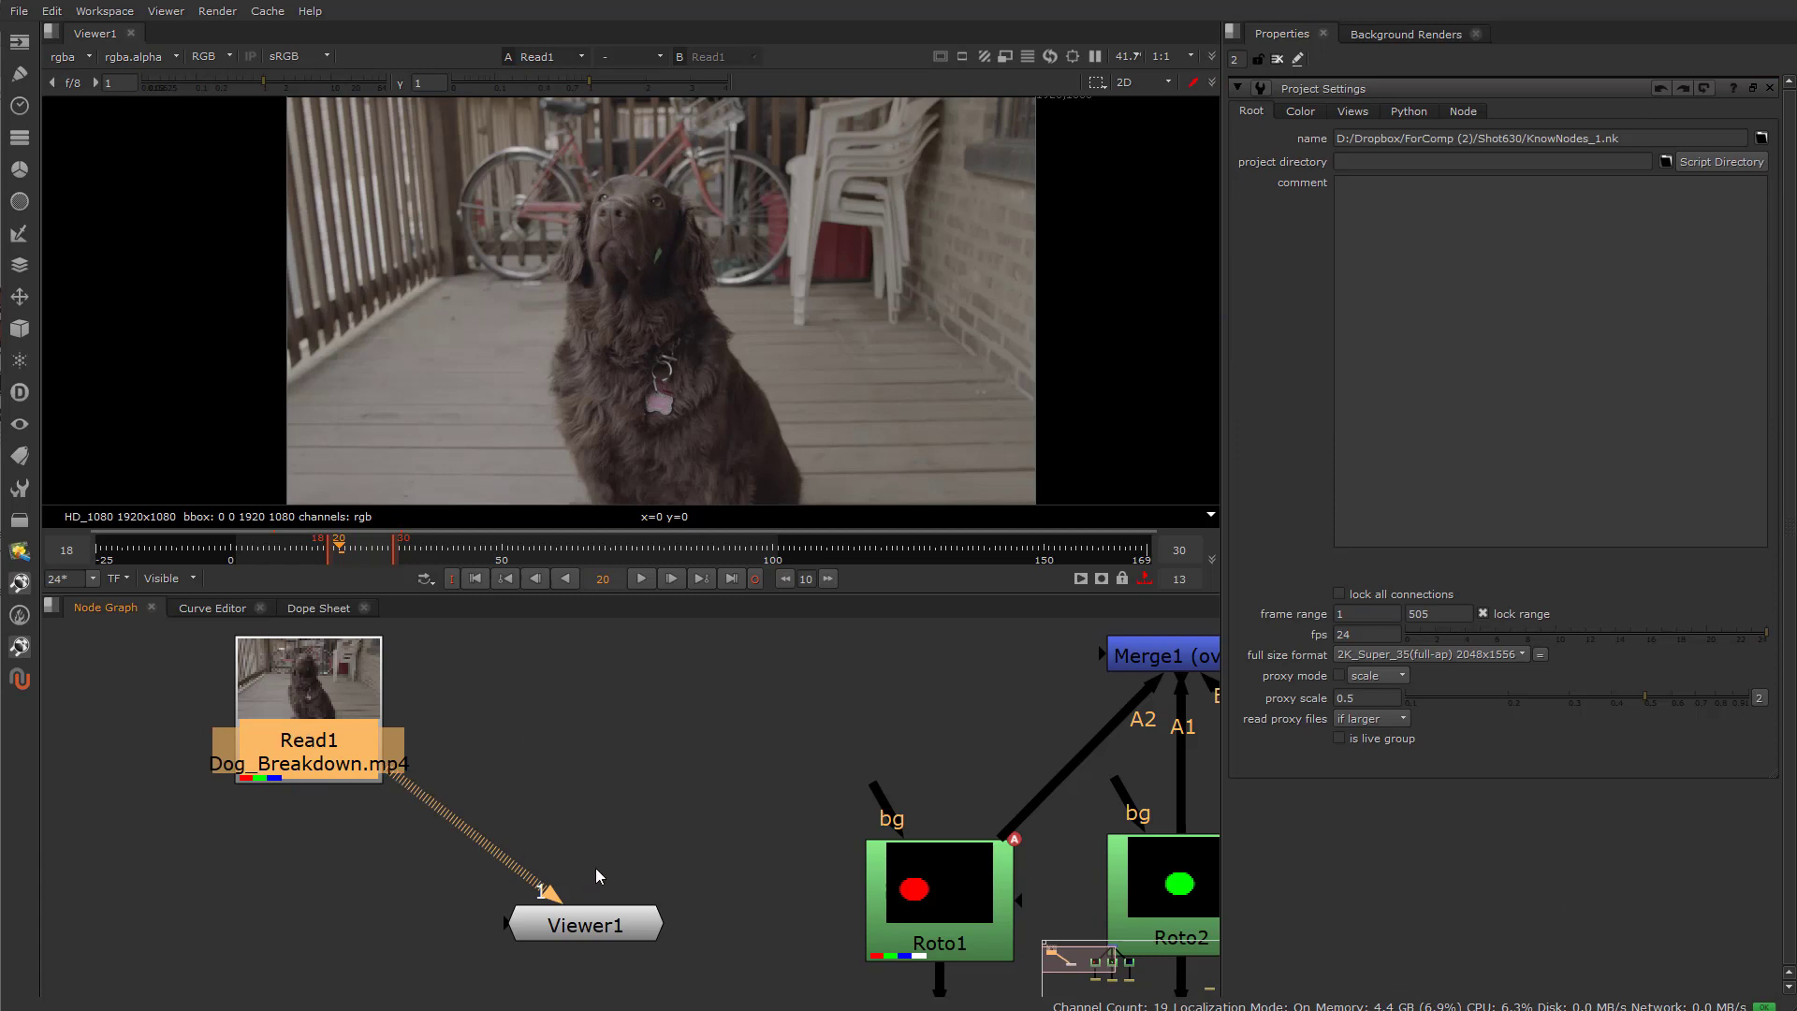
left_click_drag(553, 894, 474, 827)
scroll(475, 827, "down", 5)
left_click_drag(381, 725, 236, 725)
middle_click_drag(437, 761, 281, 754)
scroll(413, 806, "up", 3)
middle_click_drag(413, 805, 500, 841)
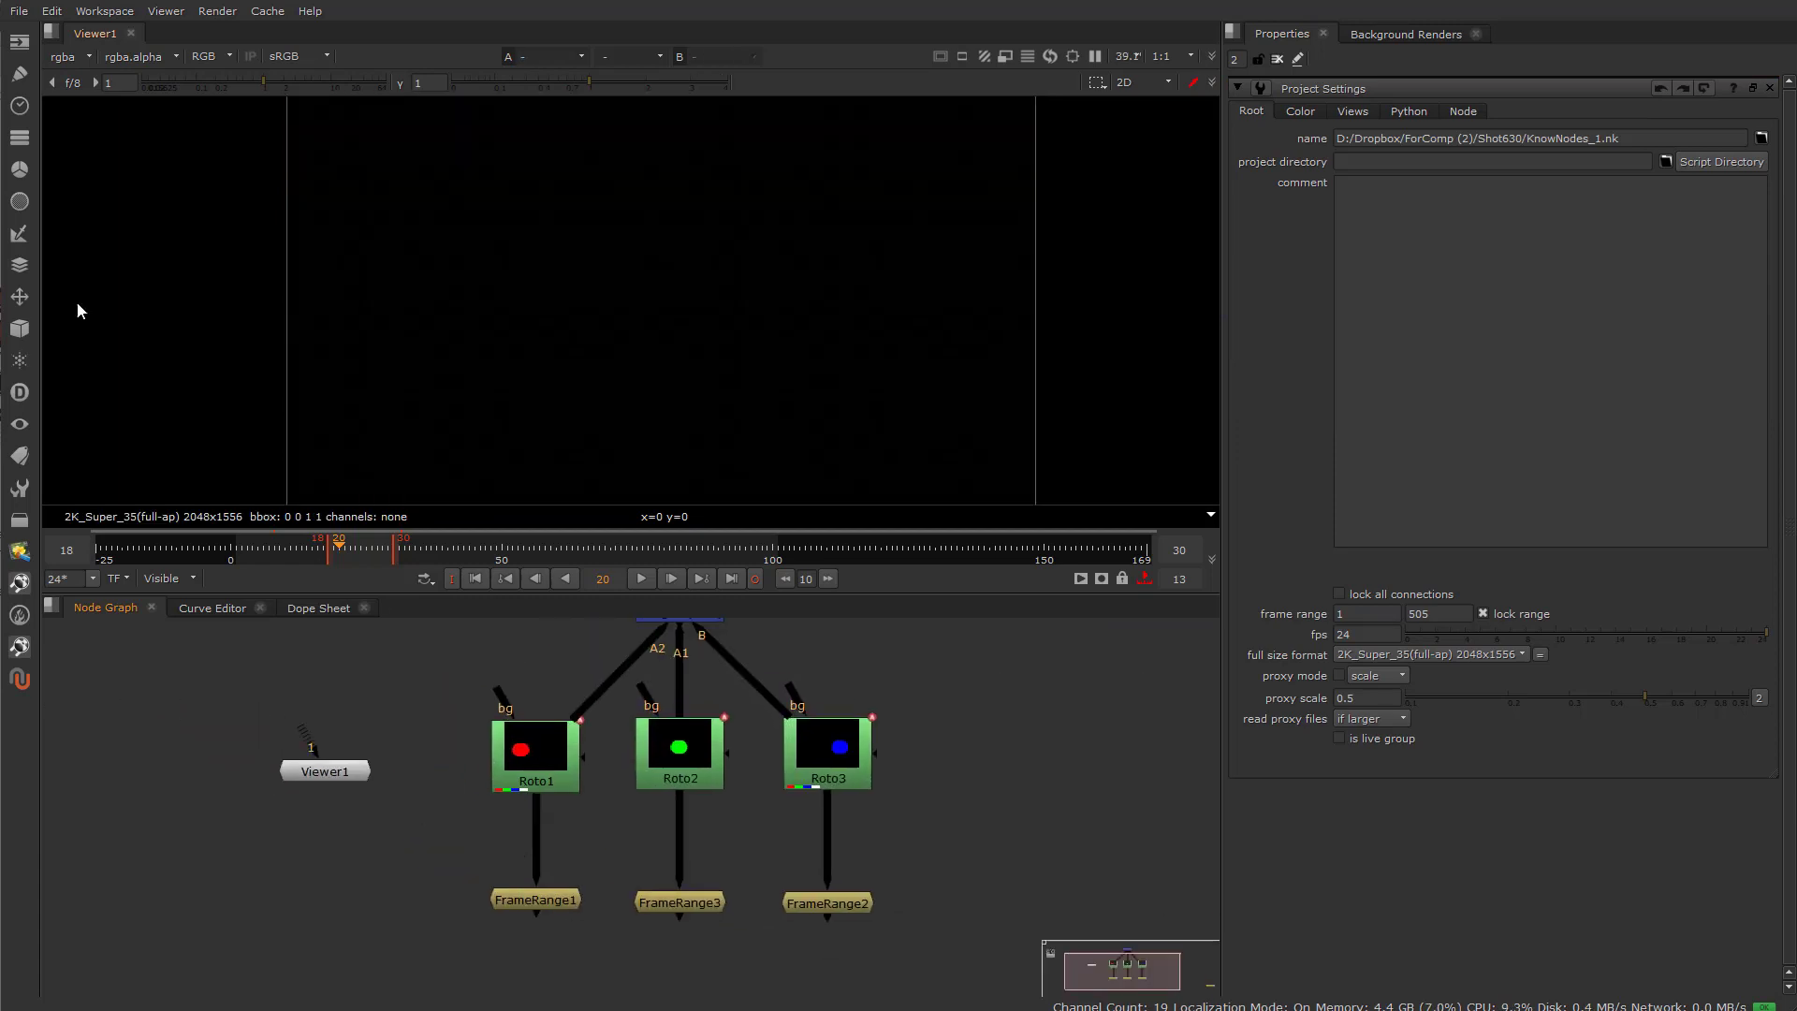
Add an AppendClip node below FrameRange3 and move Viewer1 beside it.
left_click(20, 106)
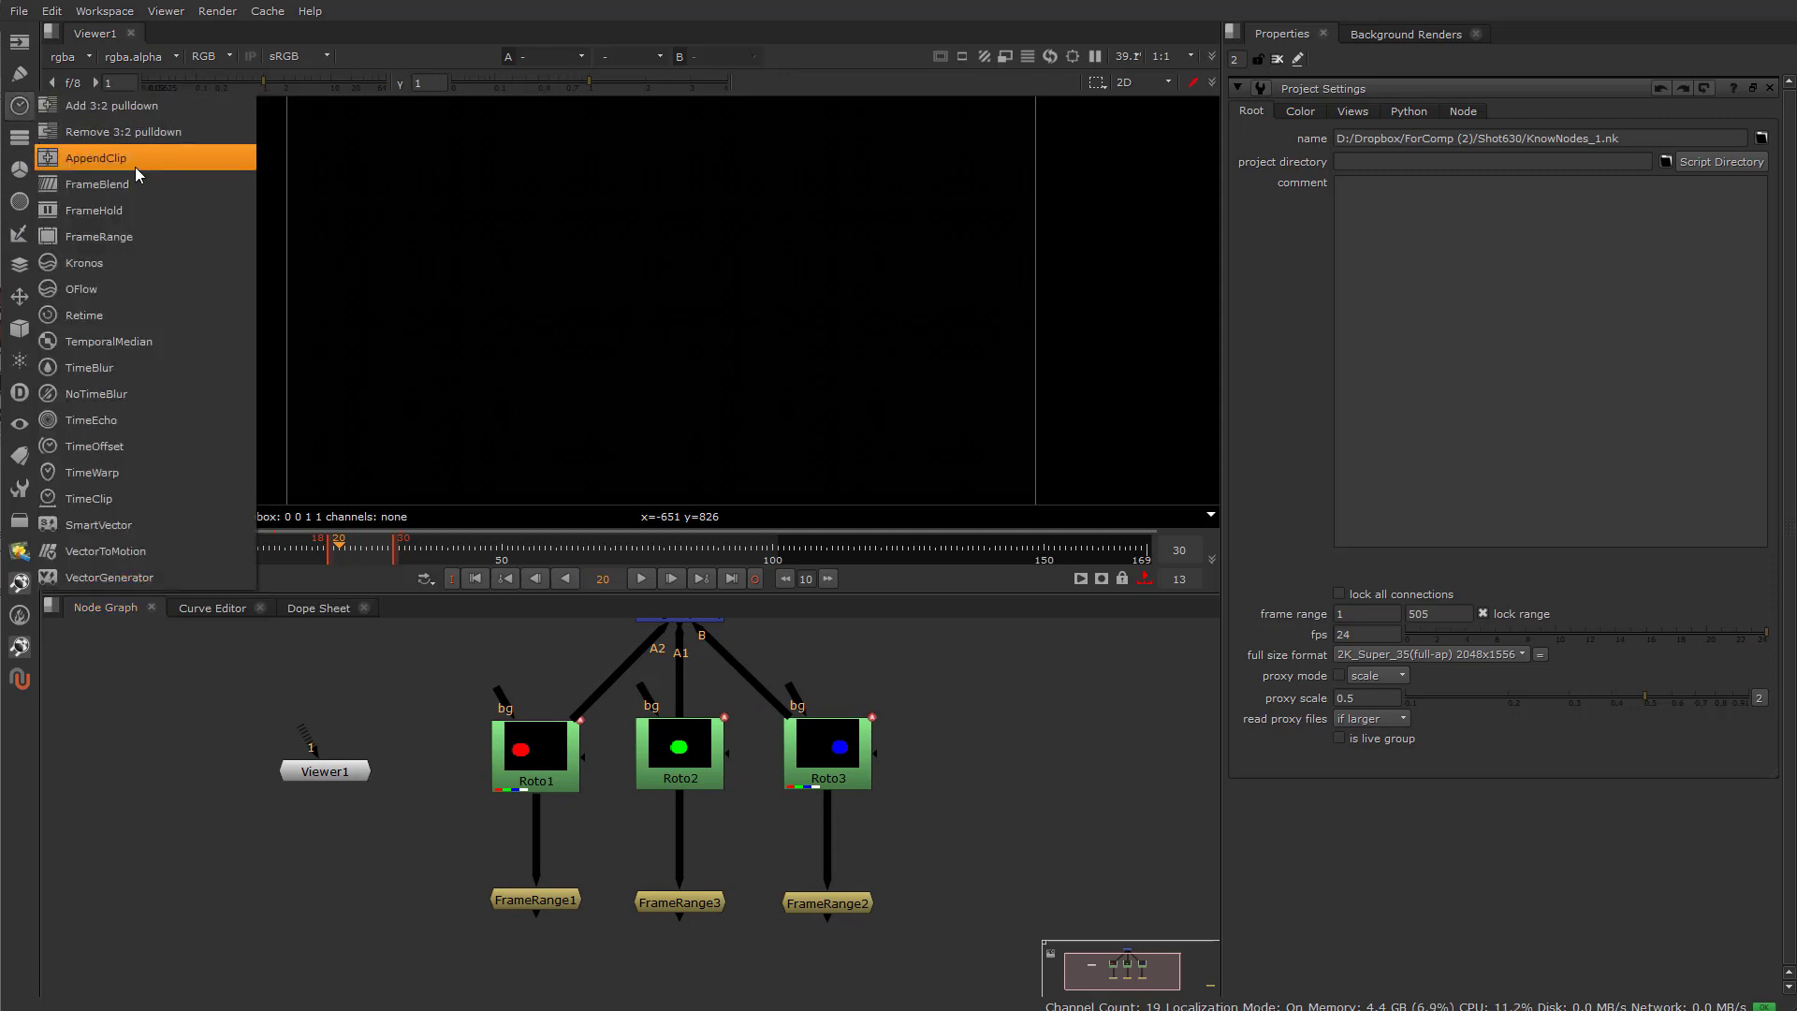
left_click(138, 159)
middle_click_drag(477, 830, 369, 774)
scroll(390, 796, "up", 2)
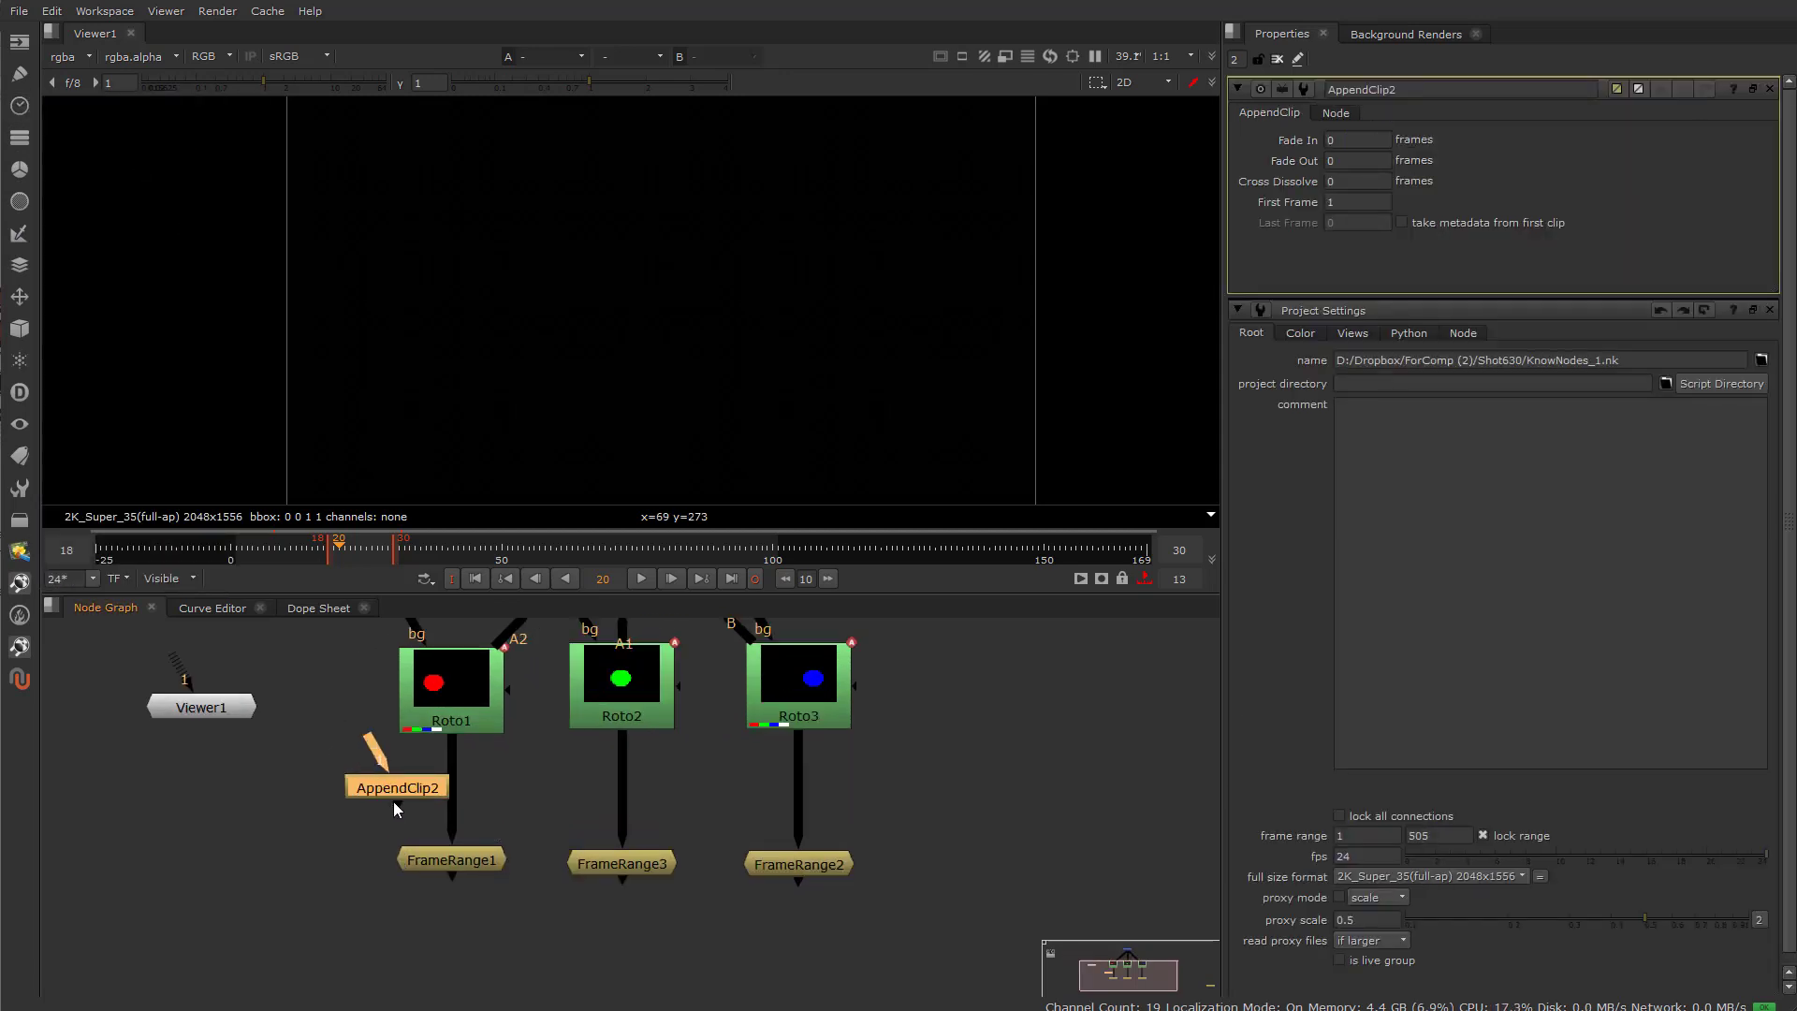
left_click_drag(388, 794, 608, 972)
left_click_drag(226, 707, 960, 966)
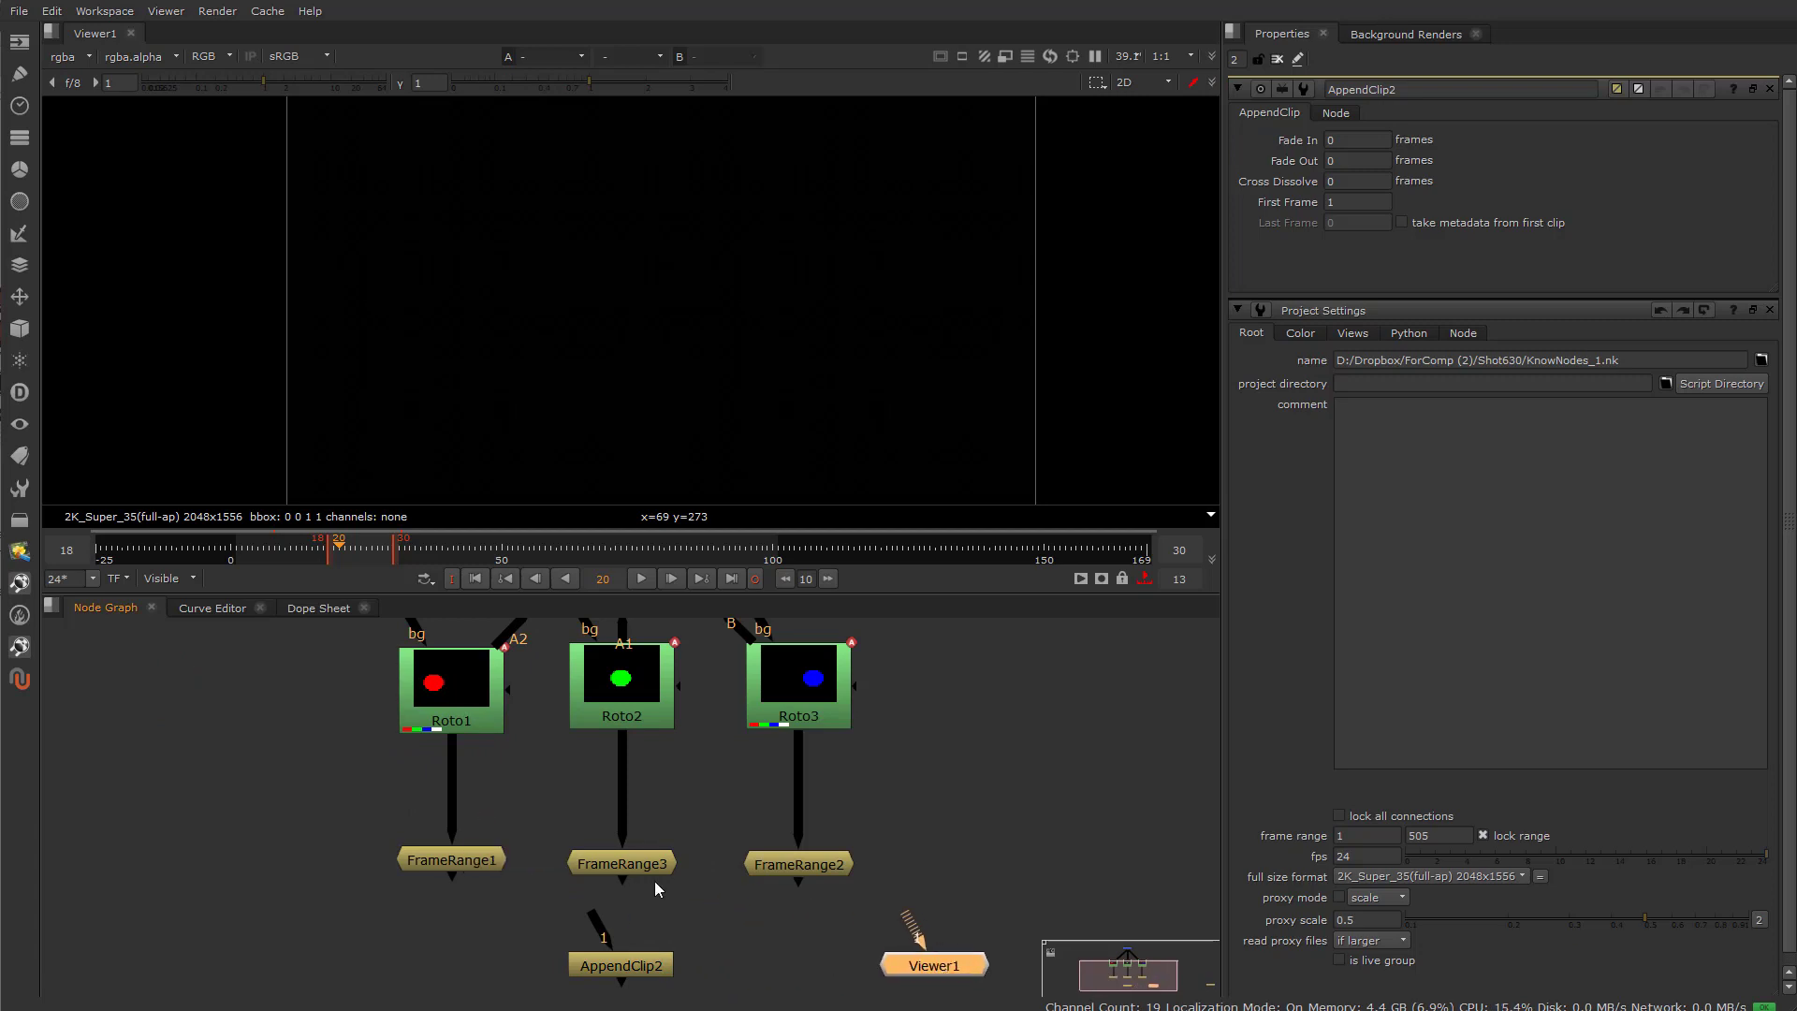
middle_click_drag(503, 890, 462, 910)
View the Roto1, Roto2 and Roto3 outputs one after another, ending on Roto1.
left_click(400, 718)
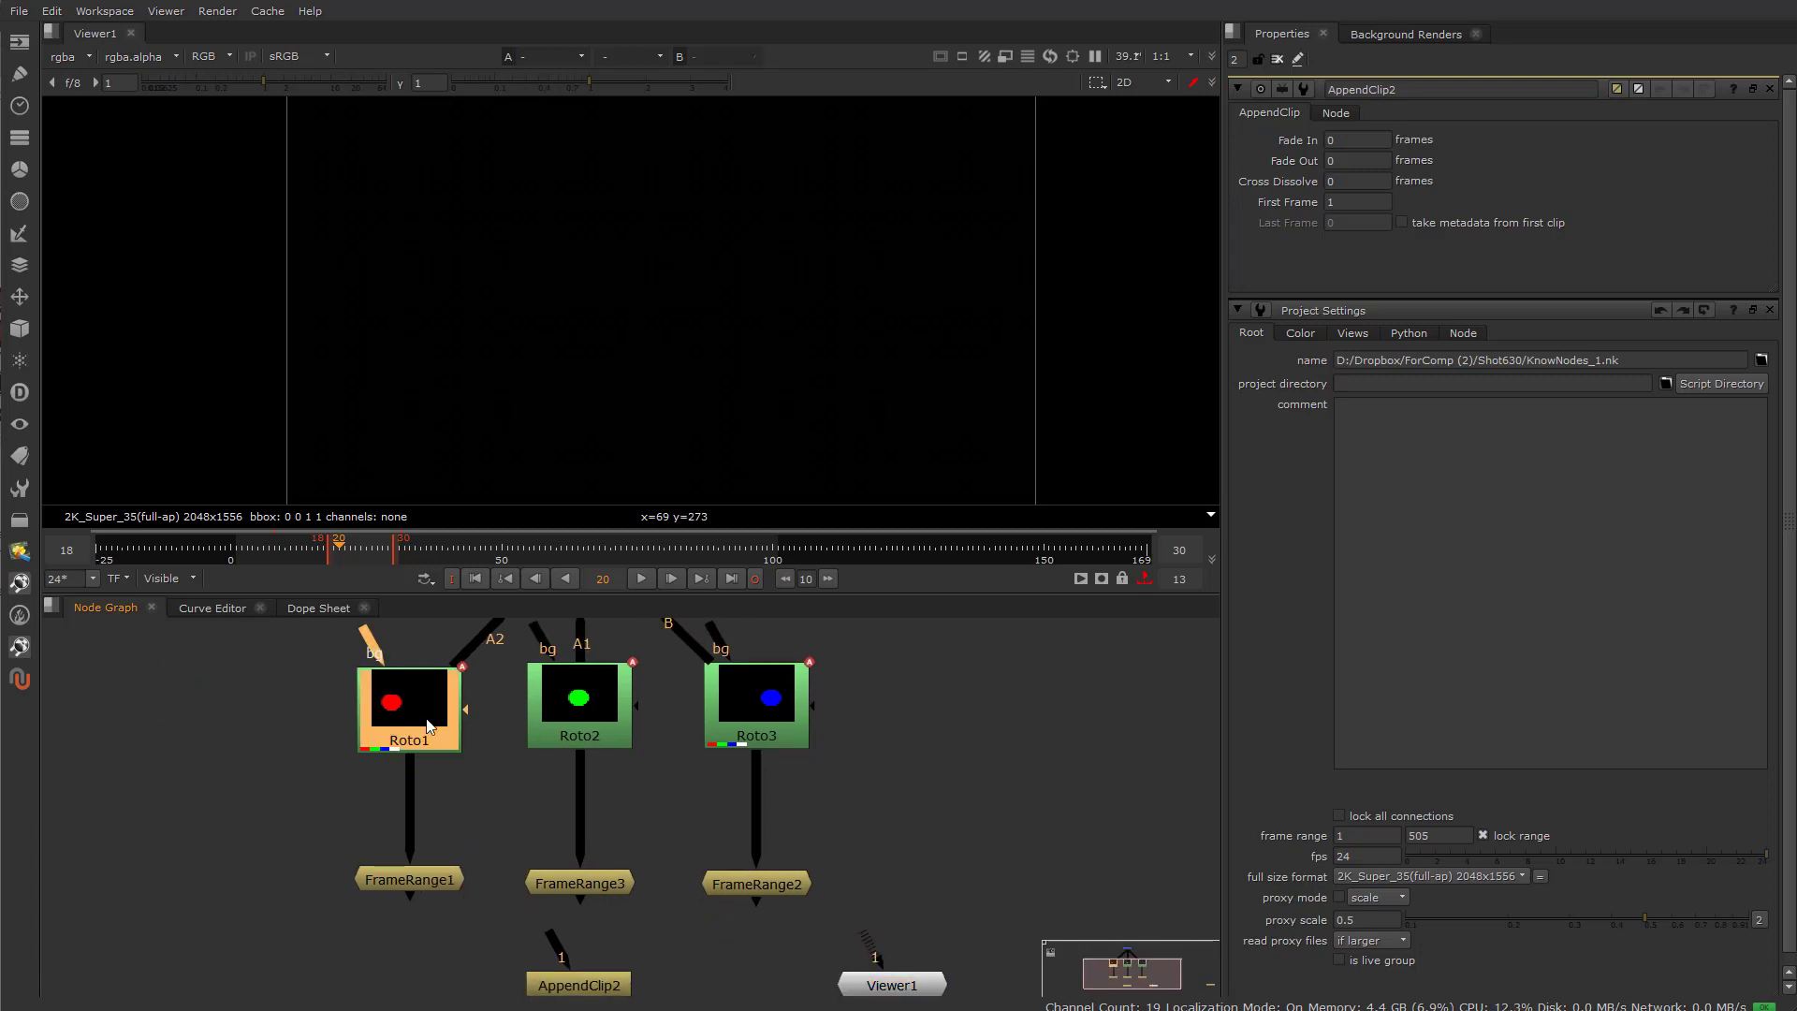
middle_click_drag(483, 741, 449, 868)
key("1")
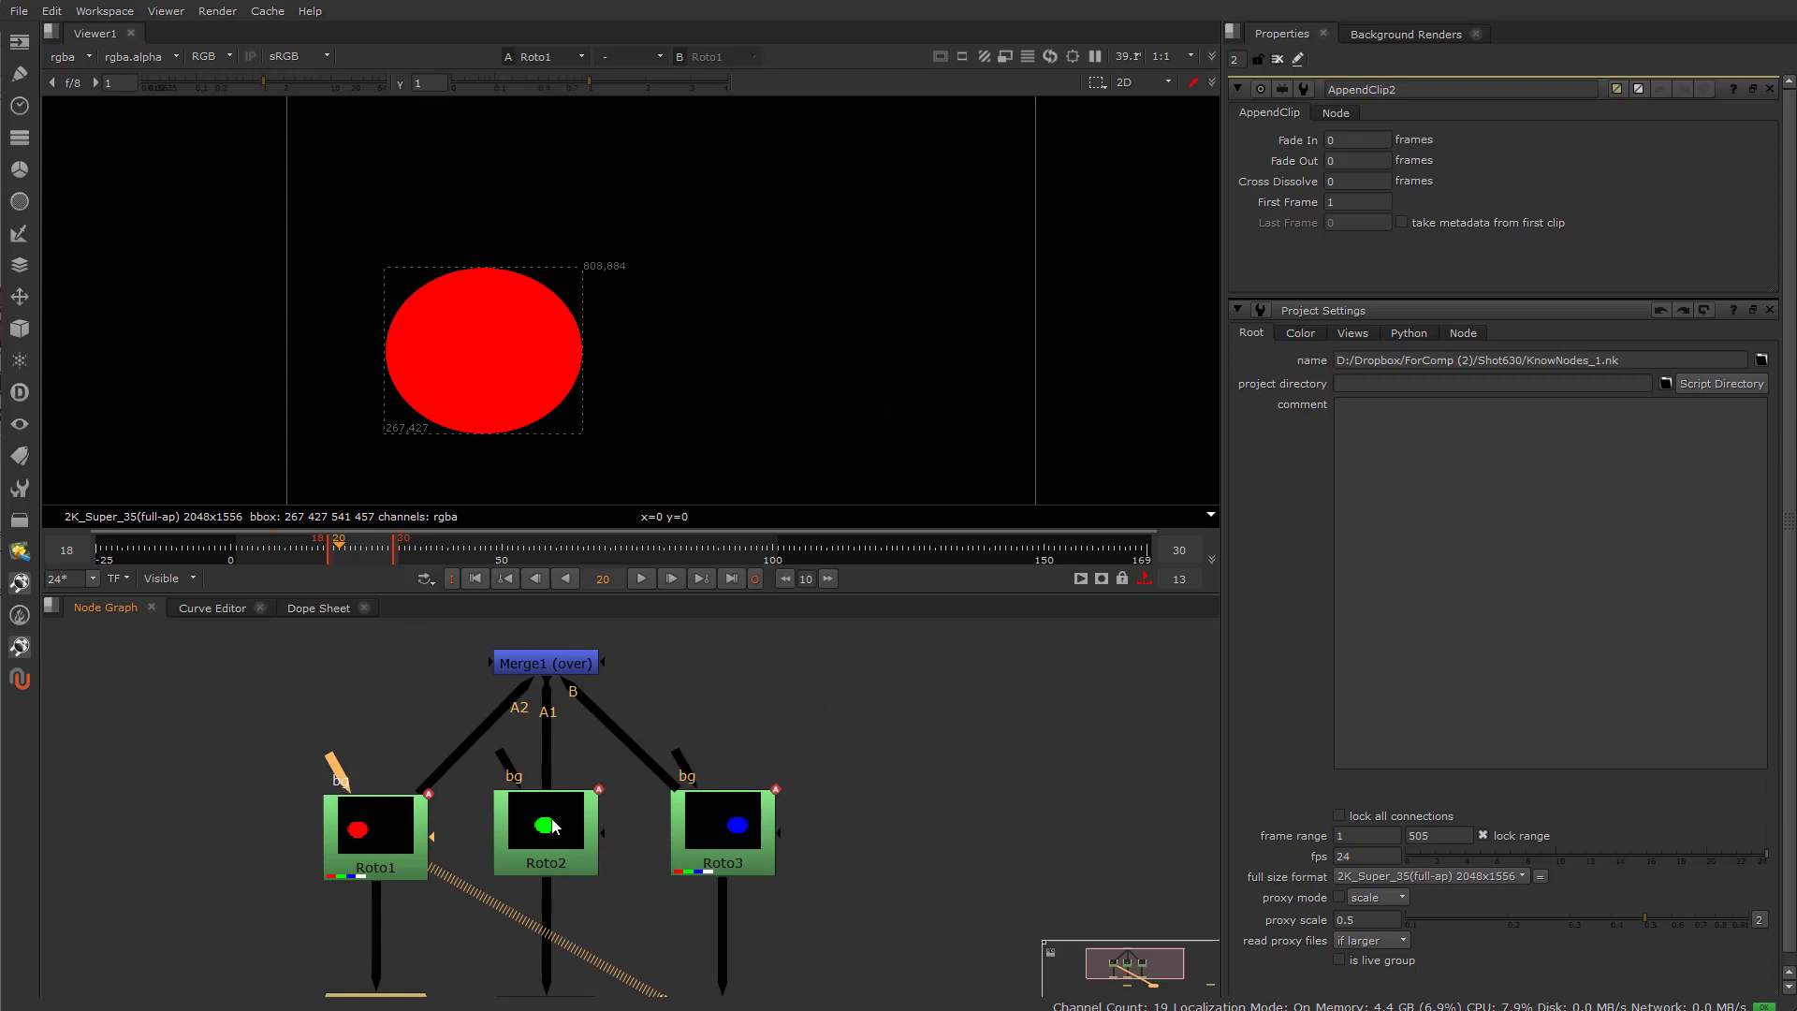
left_click(549, 835)
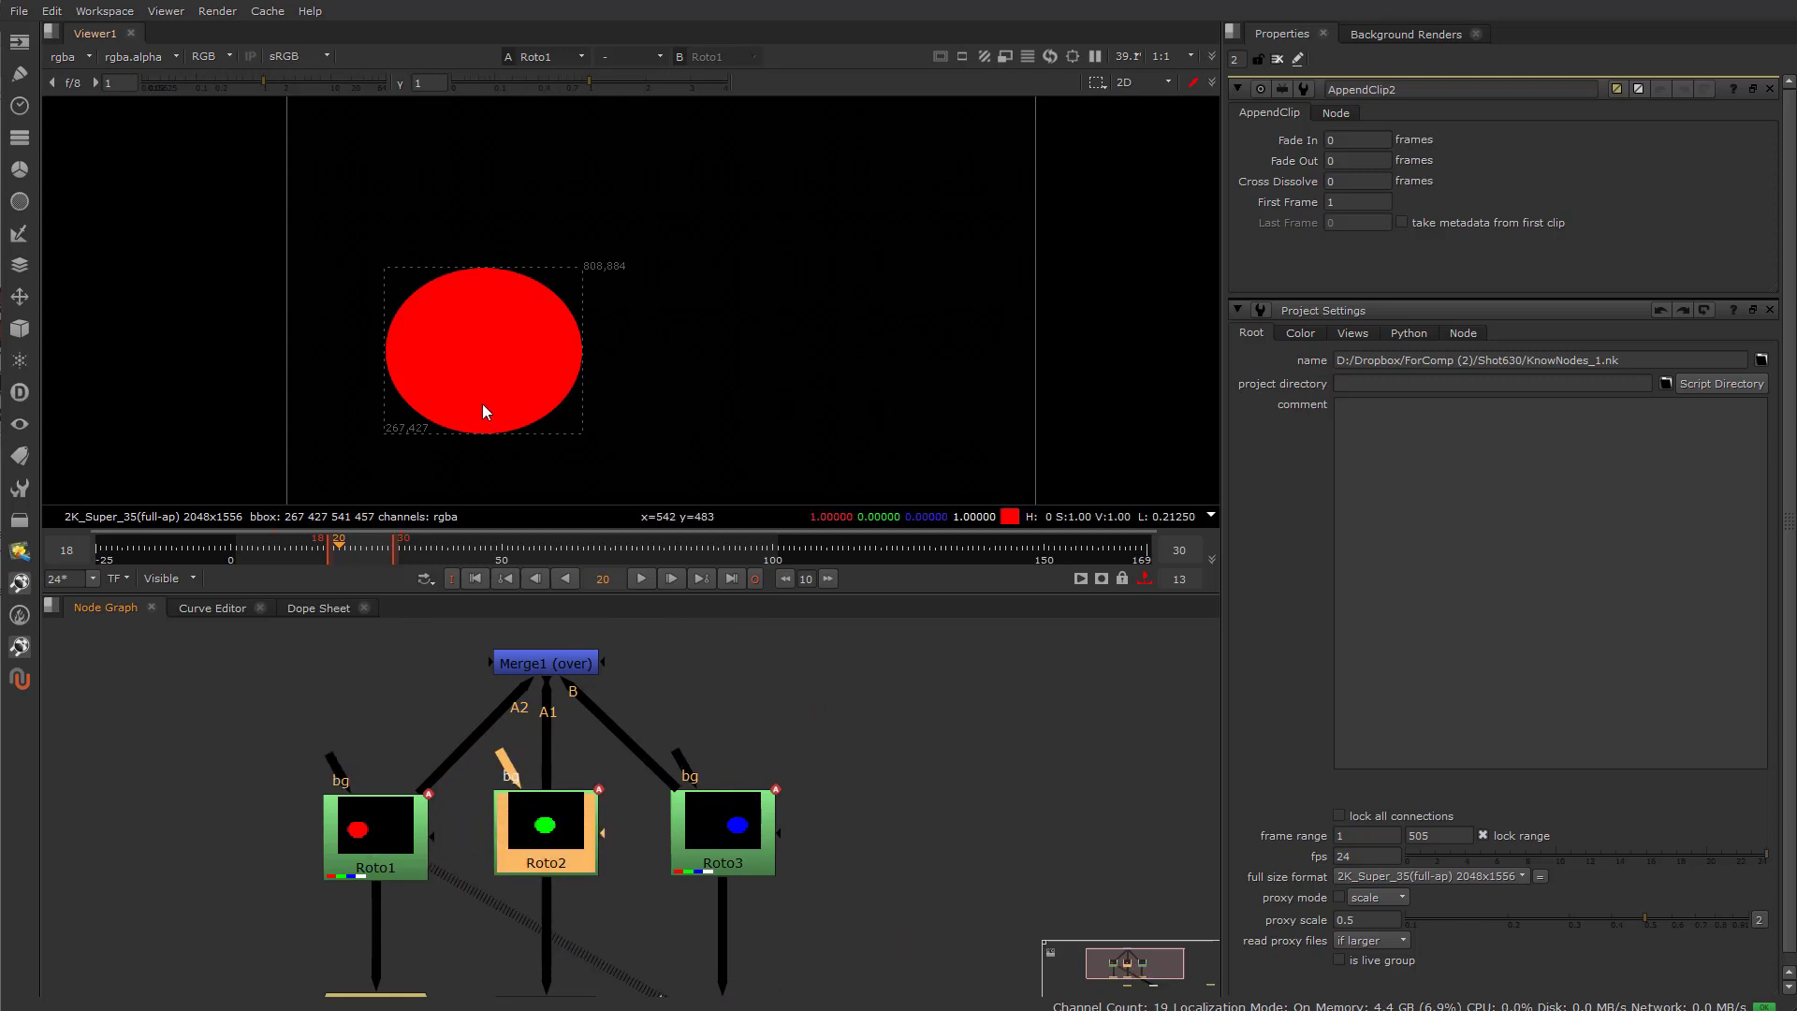
key("1")
left_click(727, 828)
key("1")
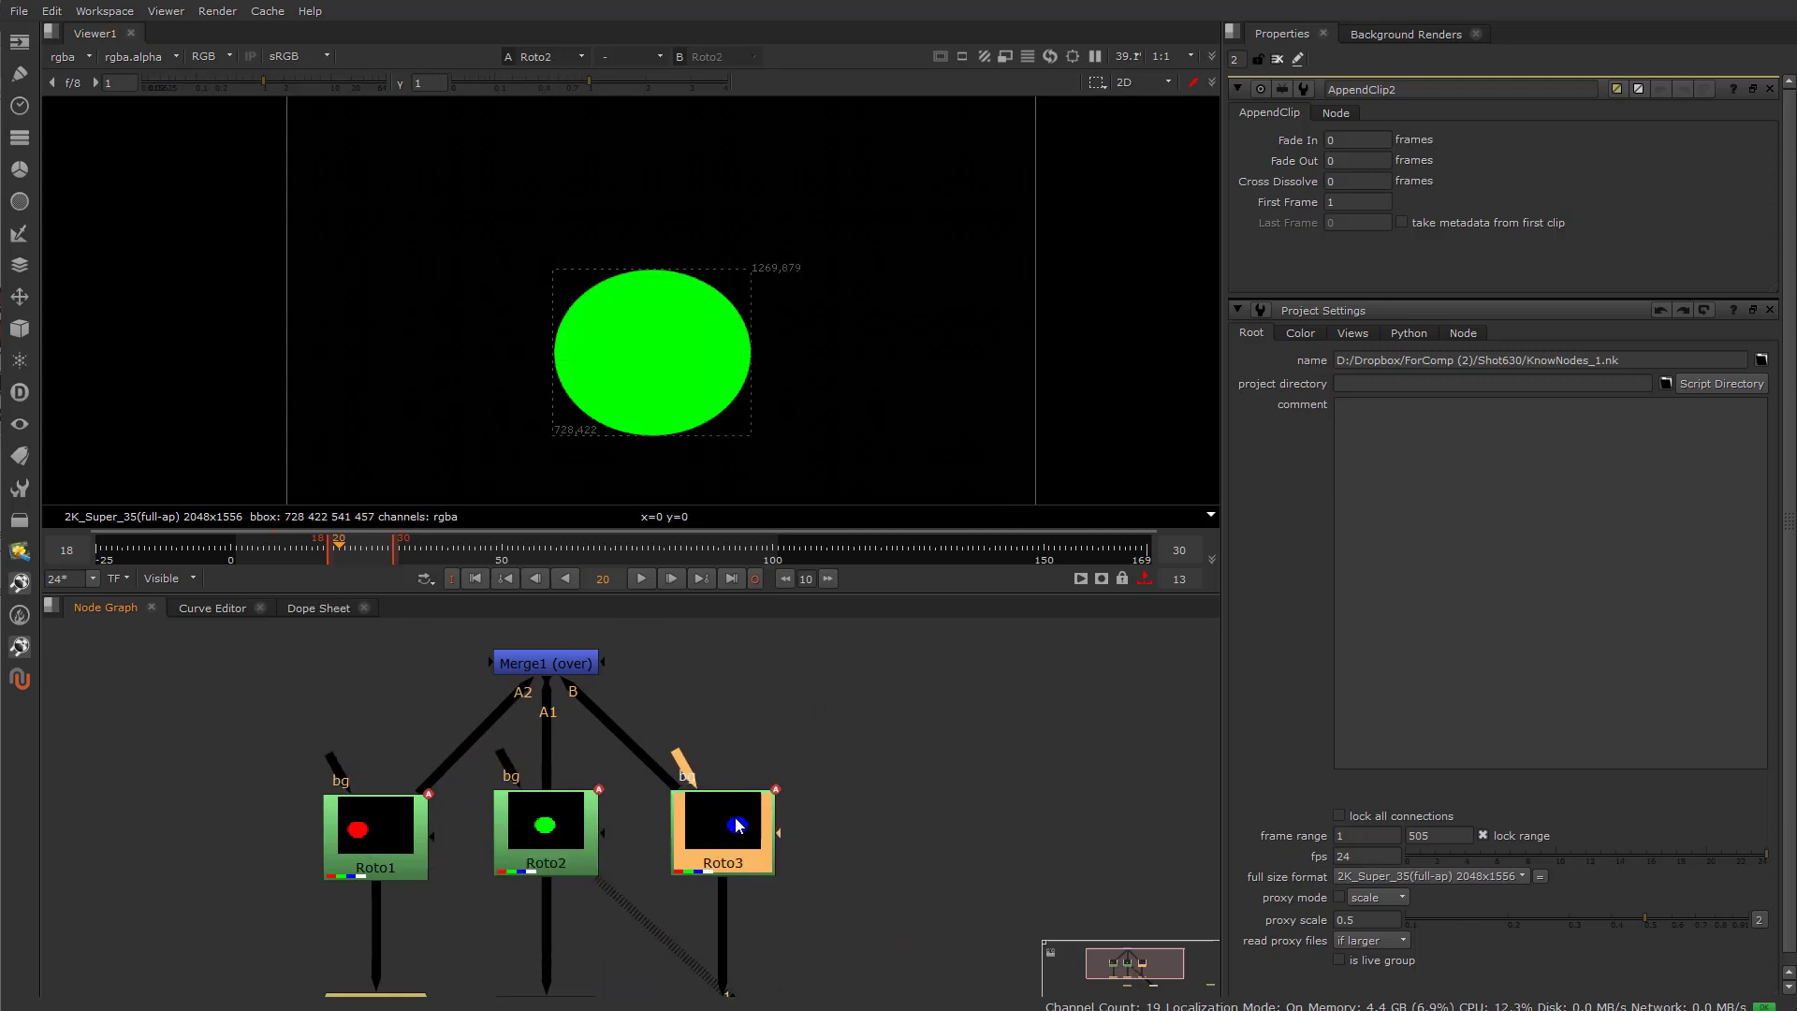
left_click(380, 831)
key("1")
View Merge1, set the playback range to frames 1 to 100, and play the combined circles.
left_click(529, 660)
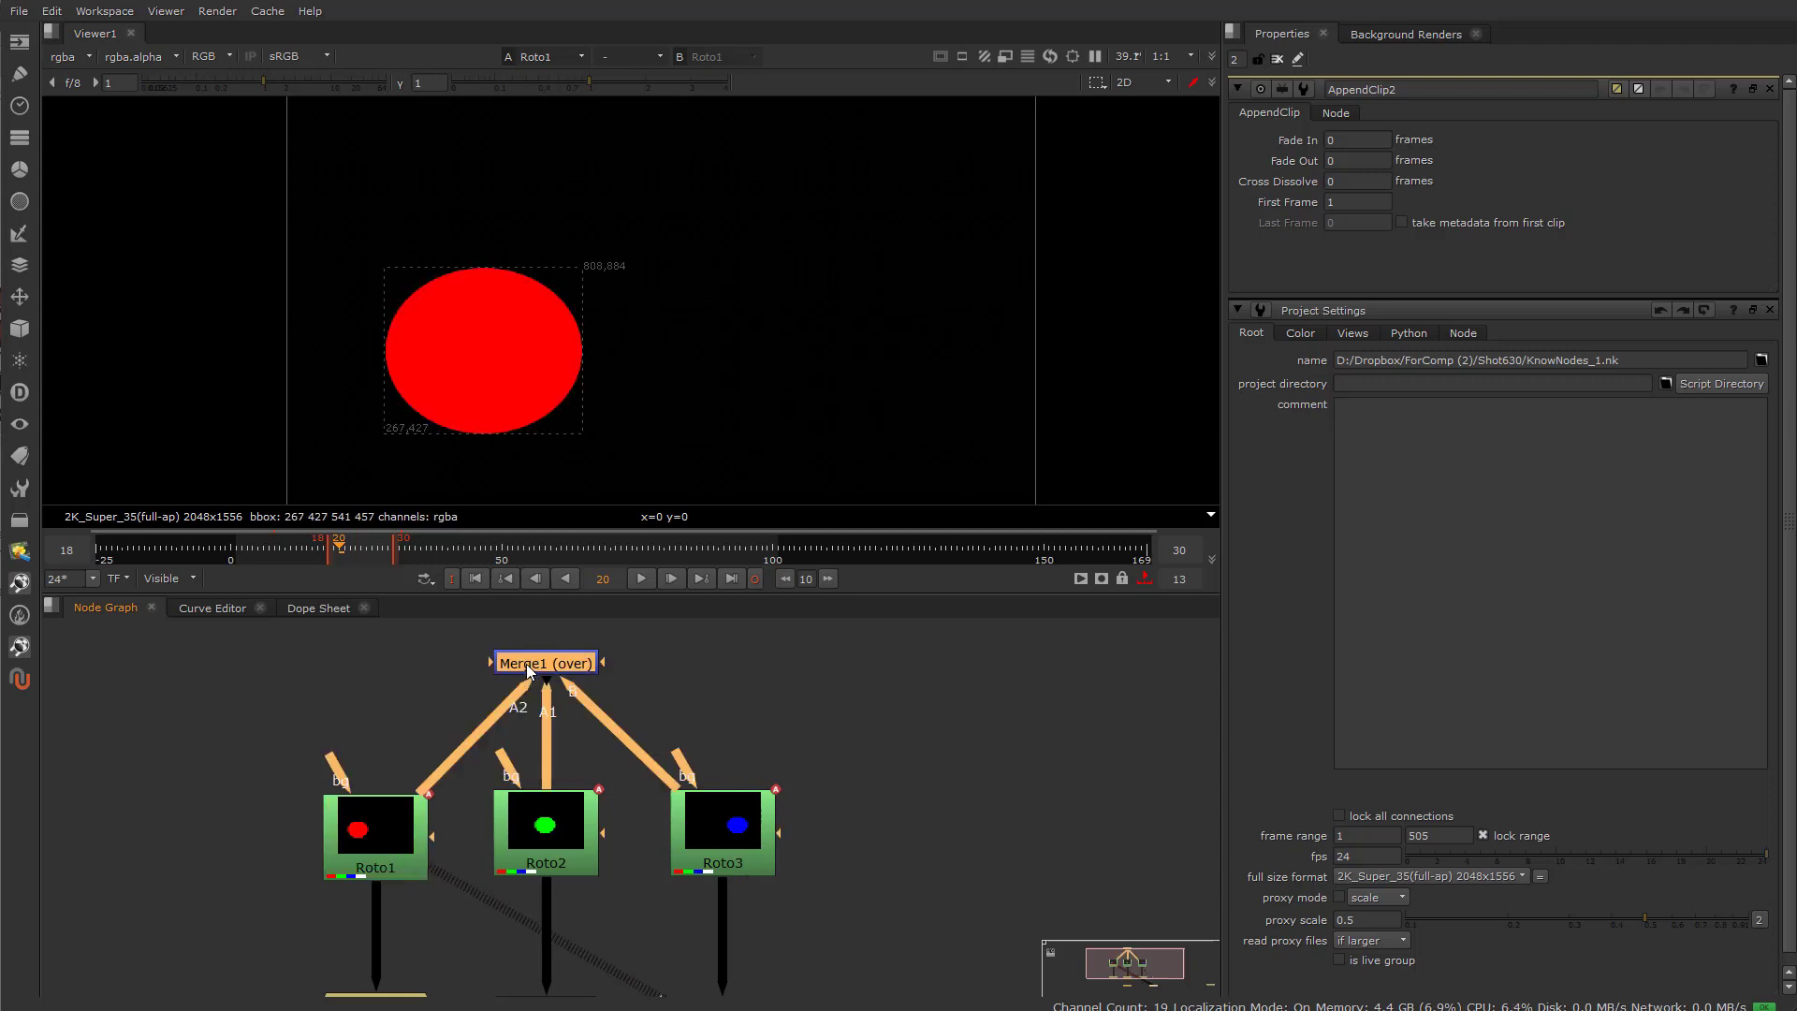
key("1")
left_click_drag(326, 552, 233, 553)
left_click_drag(389, 554, 773, 553)
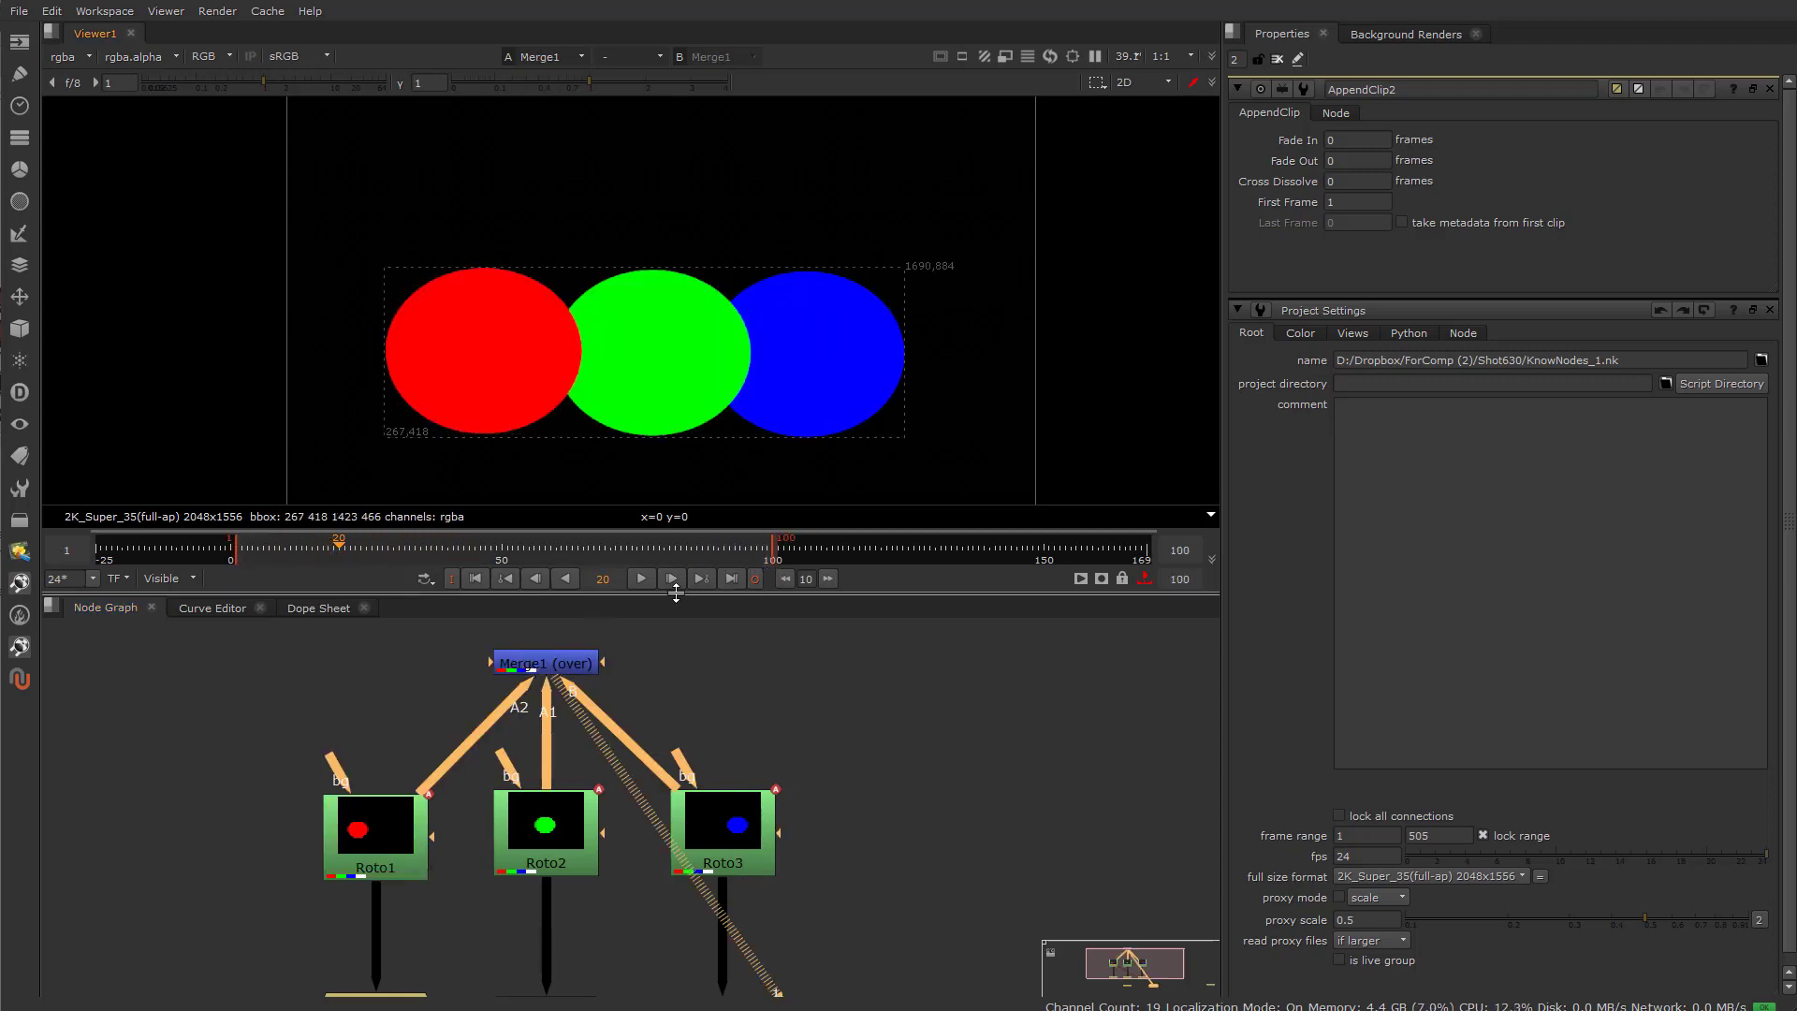
left_click(650, 580)
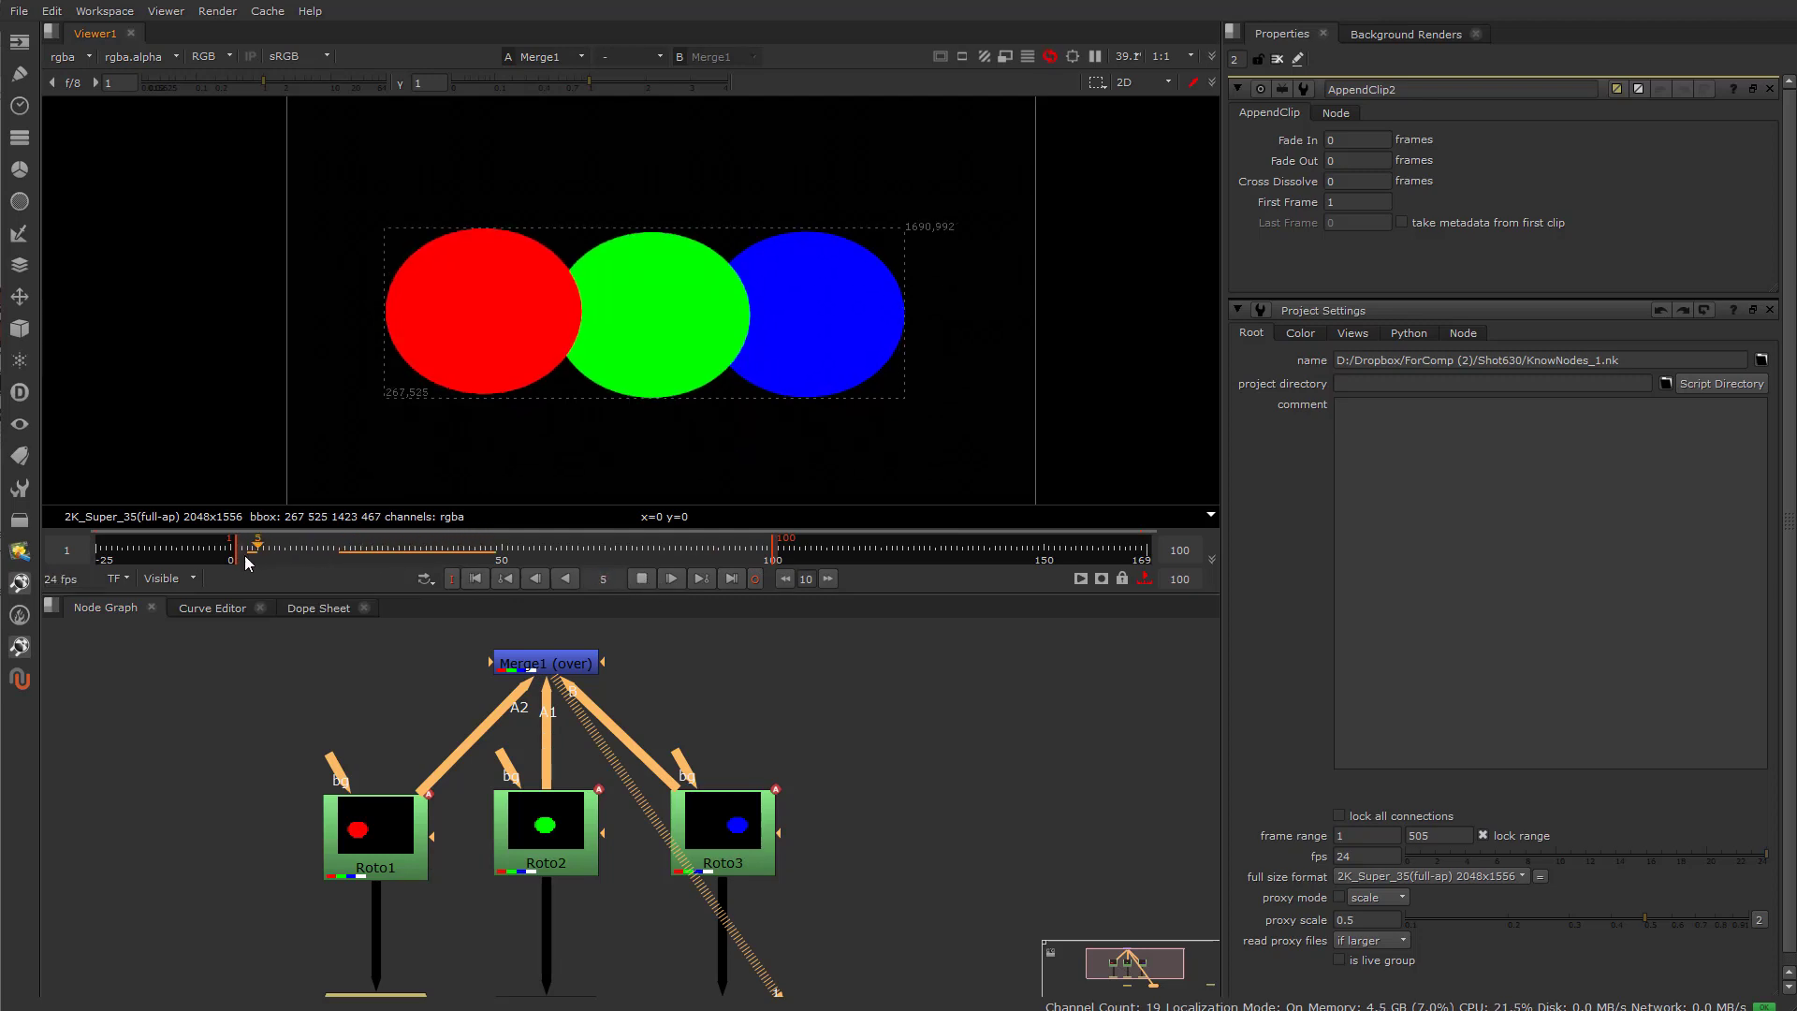
Replay the merged circles' animation and scrub back to frame 5 to examine how all three circles move.
left_click(642, 579)
left_click_drag(378, 552, 256, 567)
left_click(637, 578)
left_click(636, 582)
left_click_drag(362, 549, 257, 567)
scroll(373, 913, "down", 3)
scroll(372, 912, "up", 4)
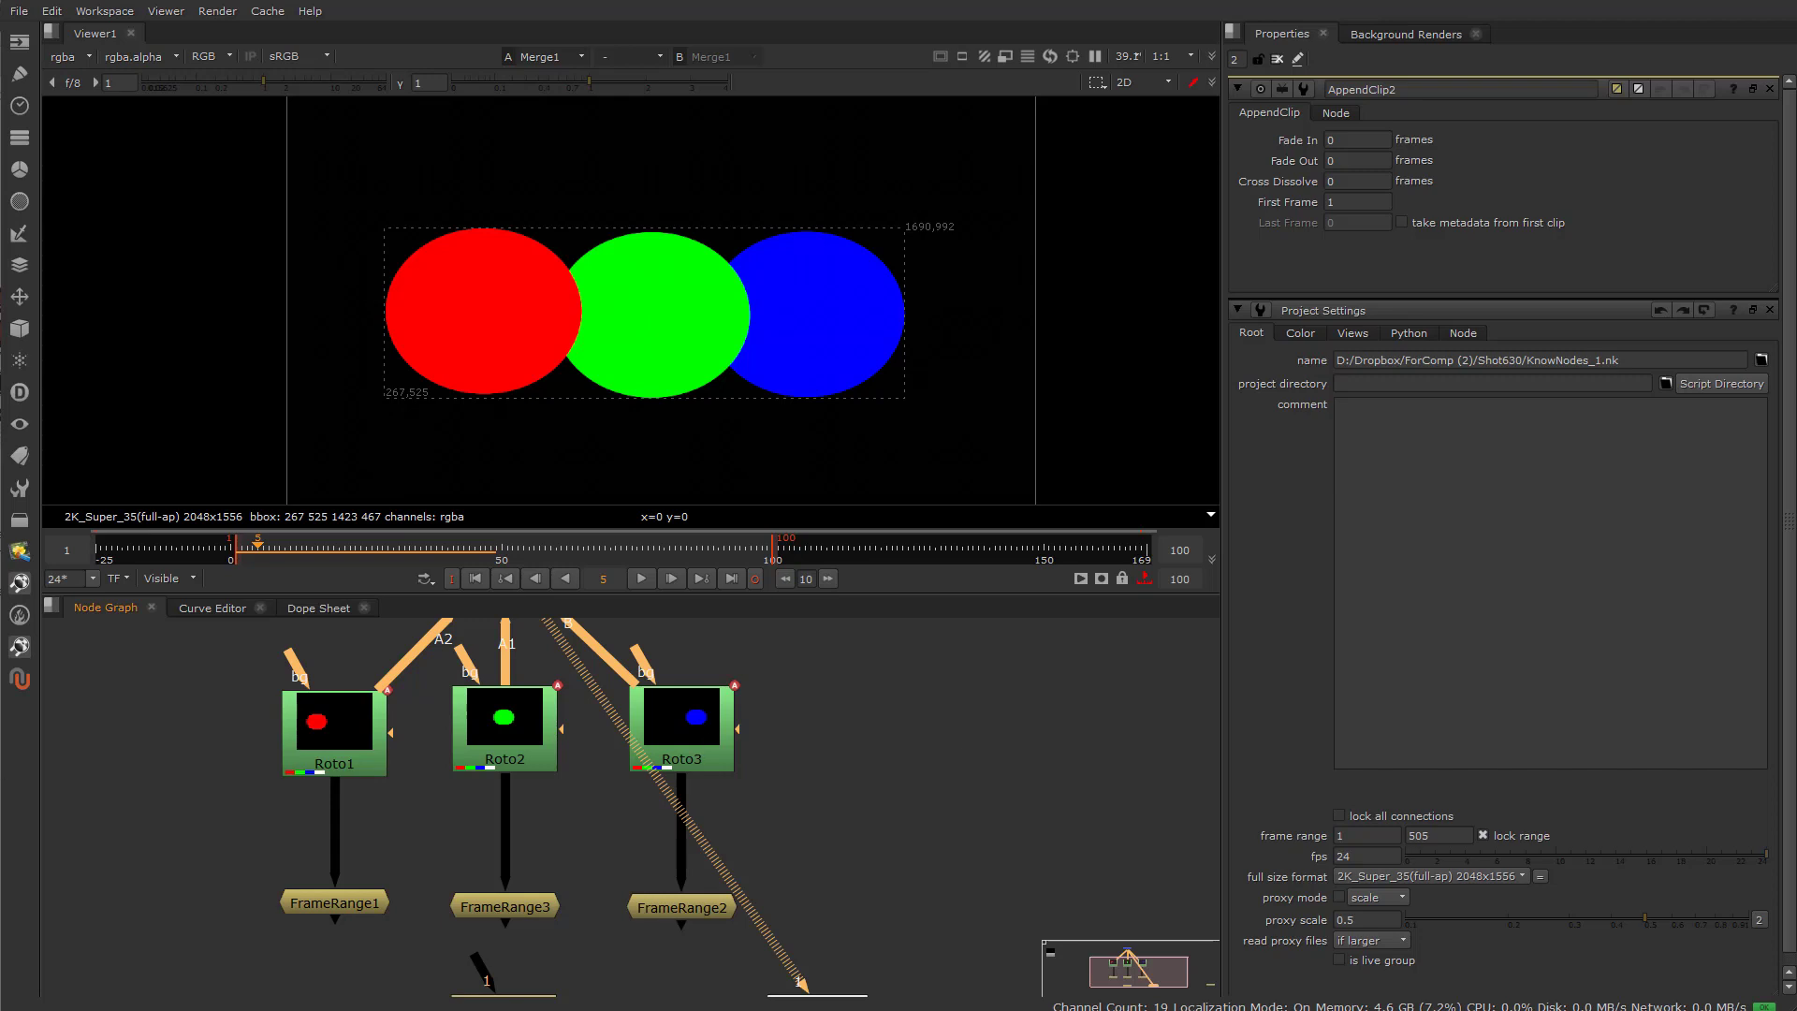
Open the FrameRange1 settings, view its output, and scrub to the start of the red circle's clip.
double_click(347, 910)
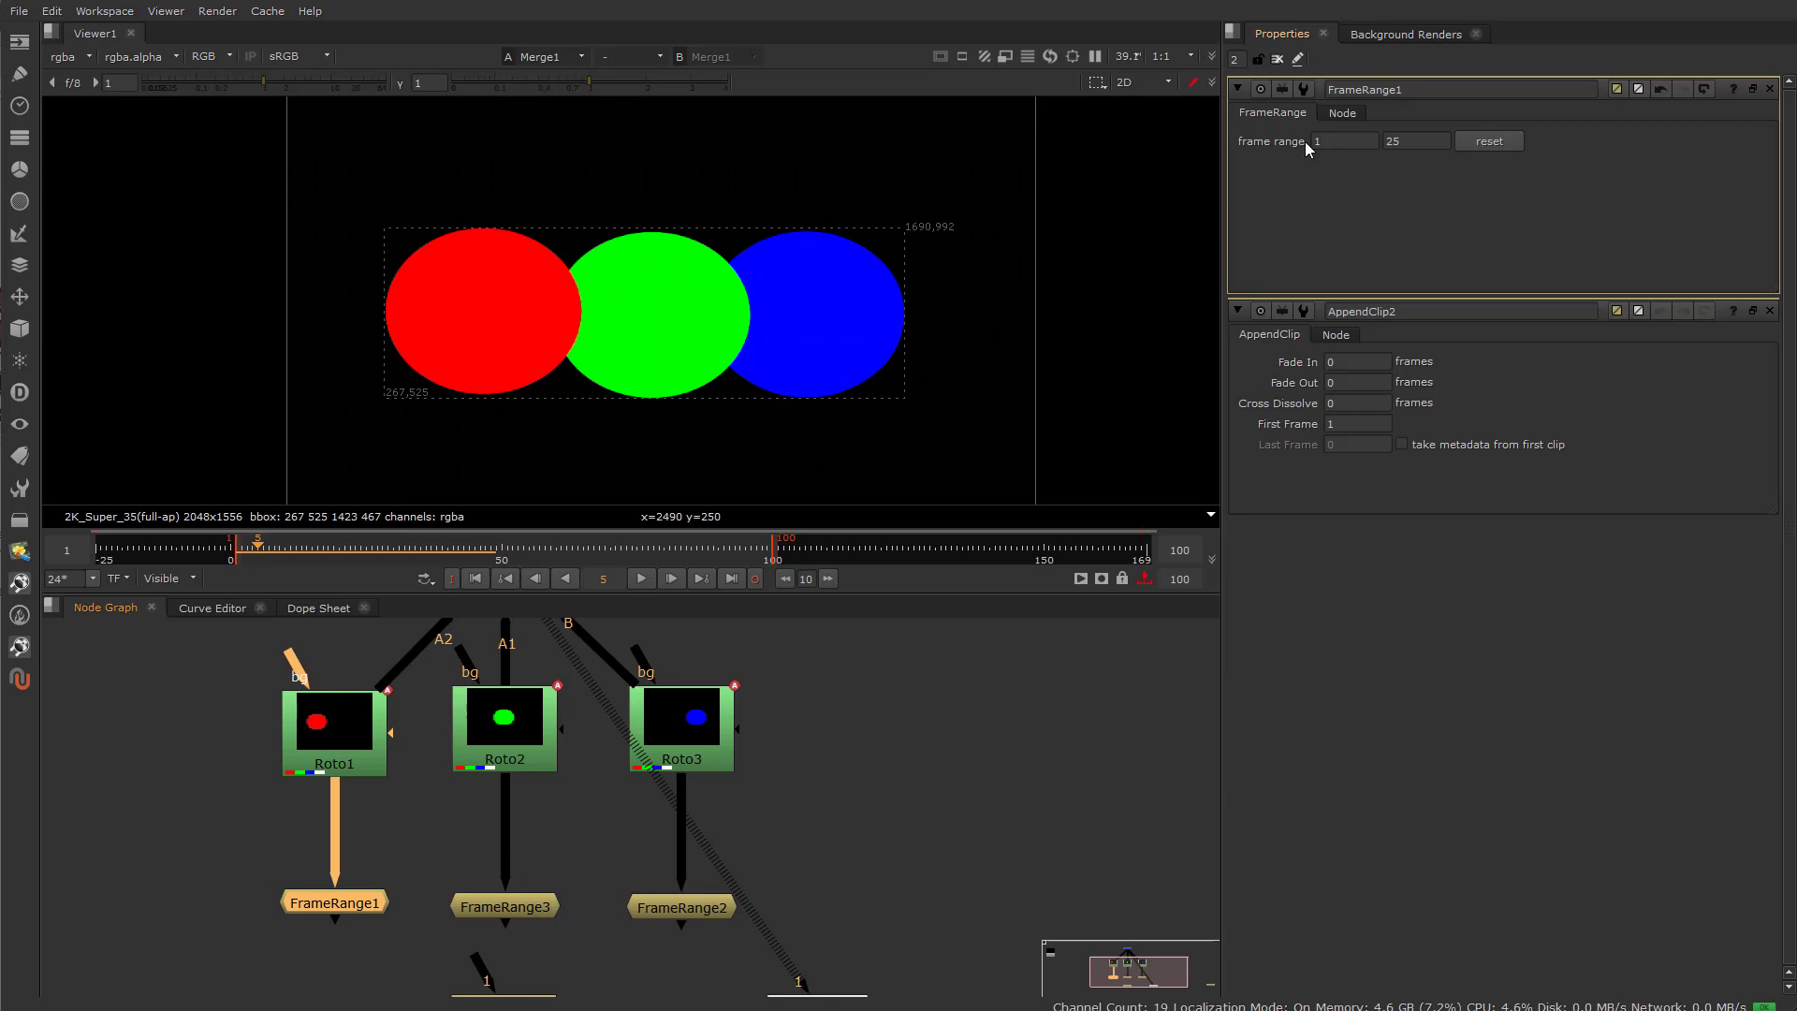
key("2")
left_click(344, 907)
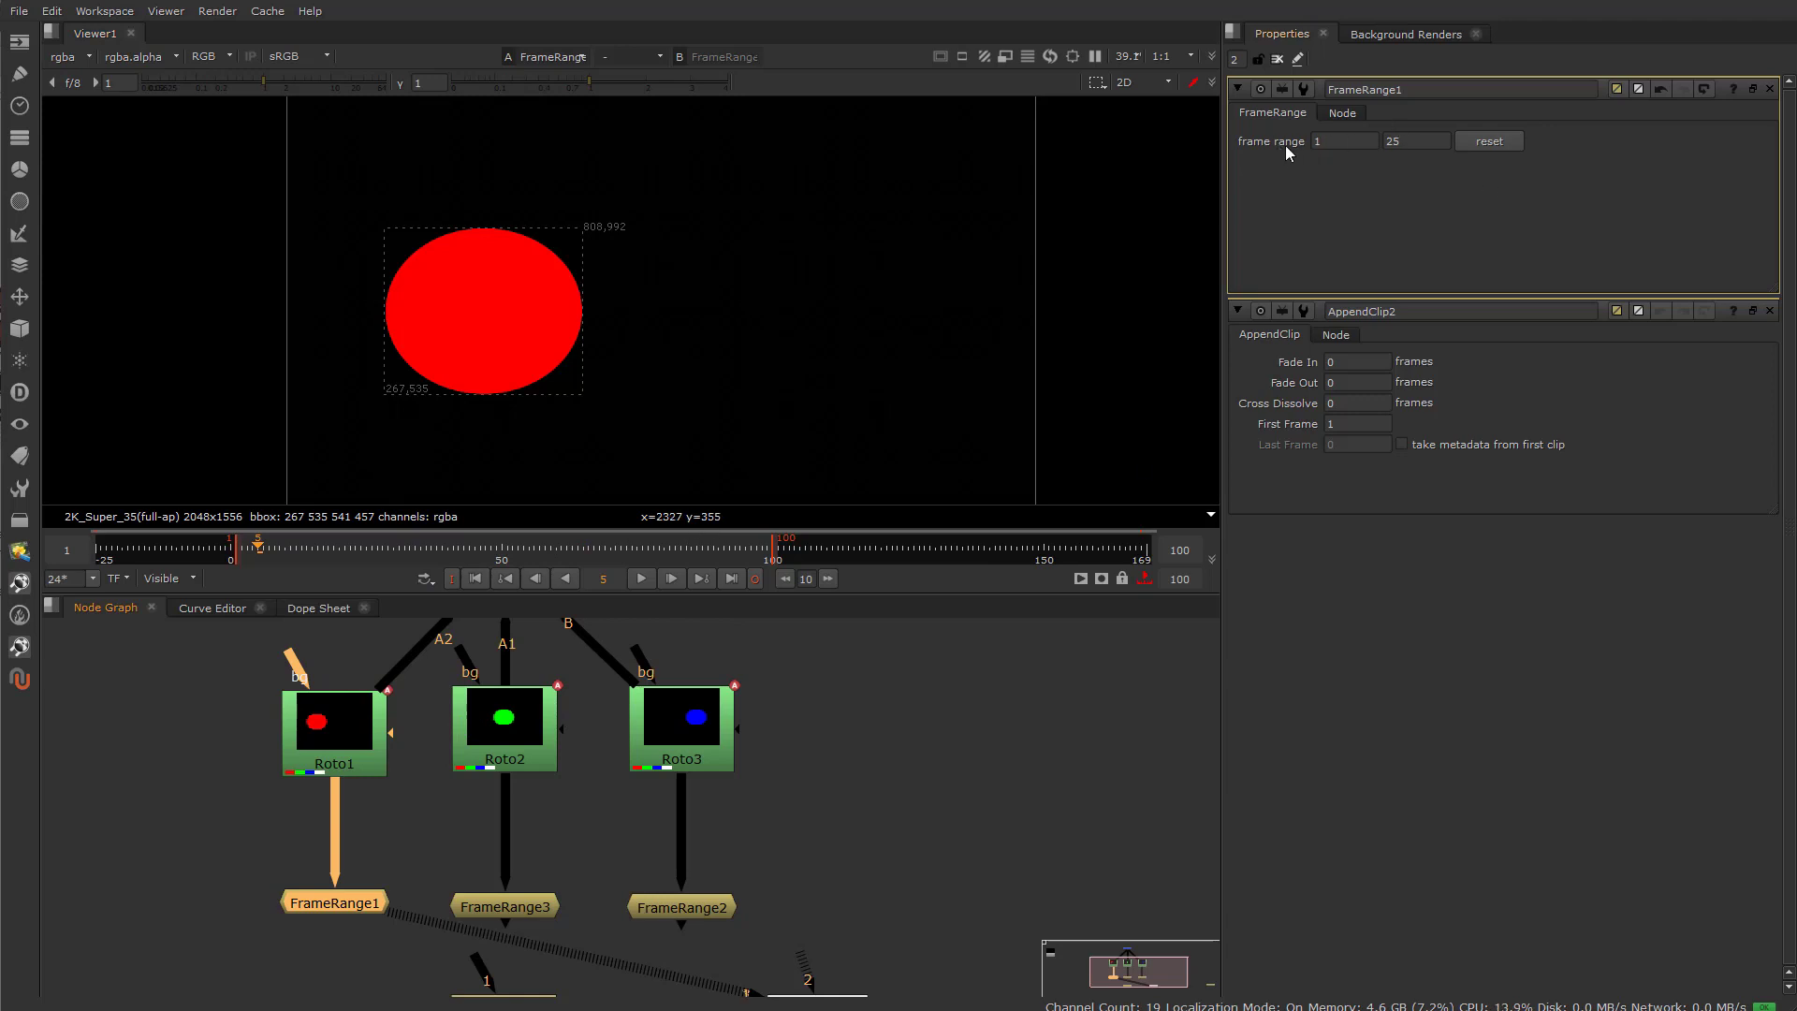
mouse_move(258, 550)
left_mouse_down()
mouse_move(360, 551)
mouse_move(233, 559)
left_mouse_up()
scroll(468, 910, "down", 3)
scroll(505, 896, "up", 3)
View AppendClip2, open its settings, and connect FrameRange1, FrameRange3 and FrameRange2 to its inputs 1, 2 and 3.
left_click(485, 885)
key("1")
double_click(481, 891)
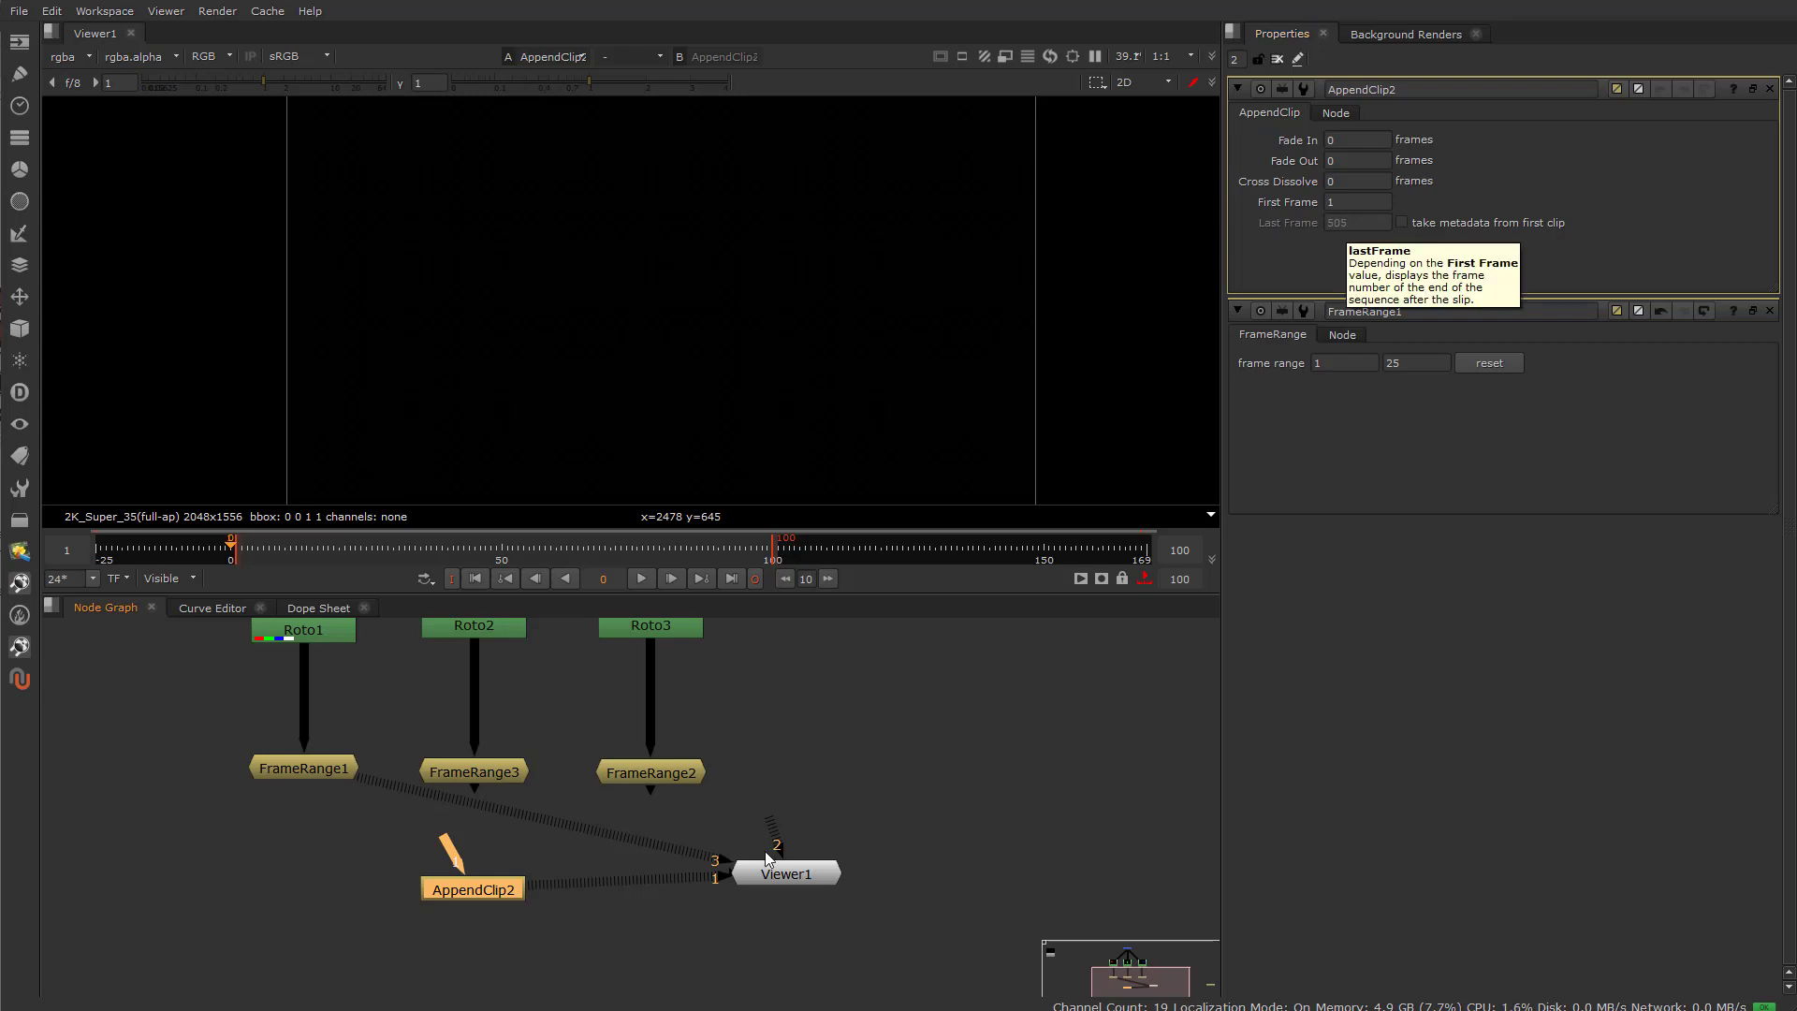
left_click_drag(448, 846, 323, 784)
left_click_drag(412, 887, 451, 766)
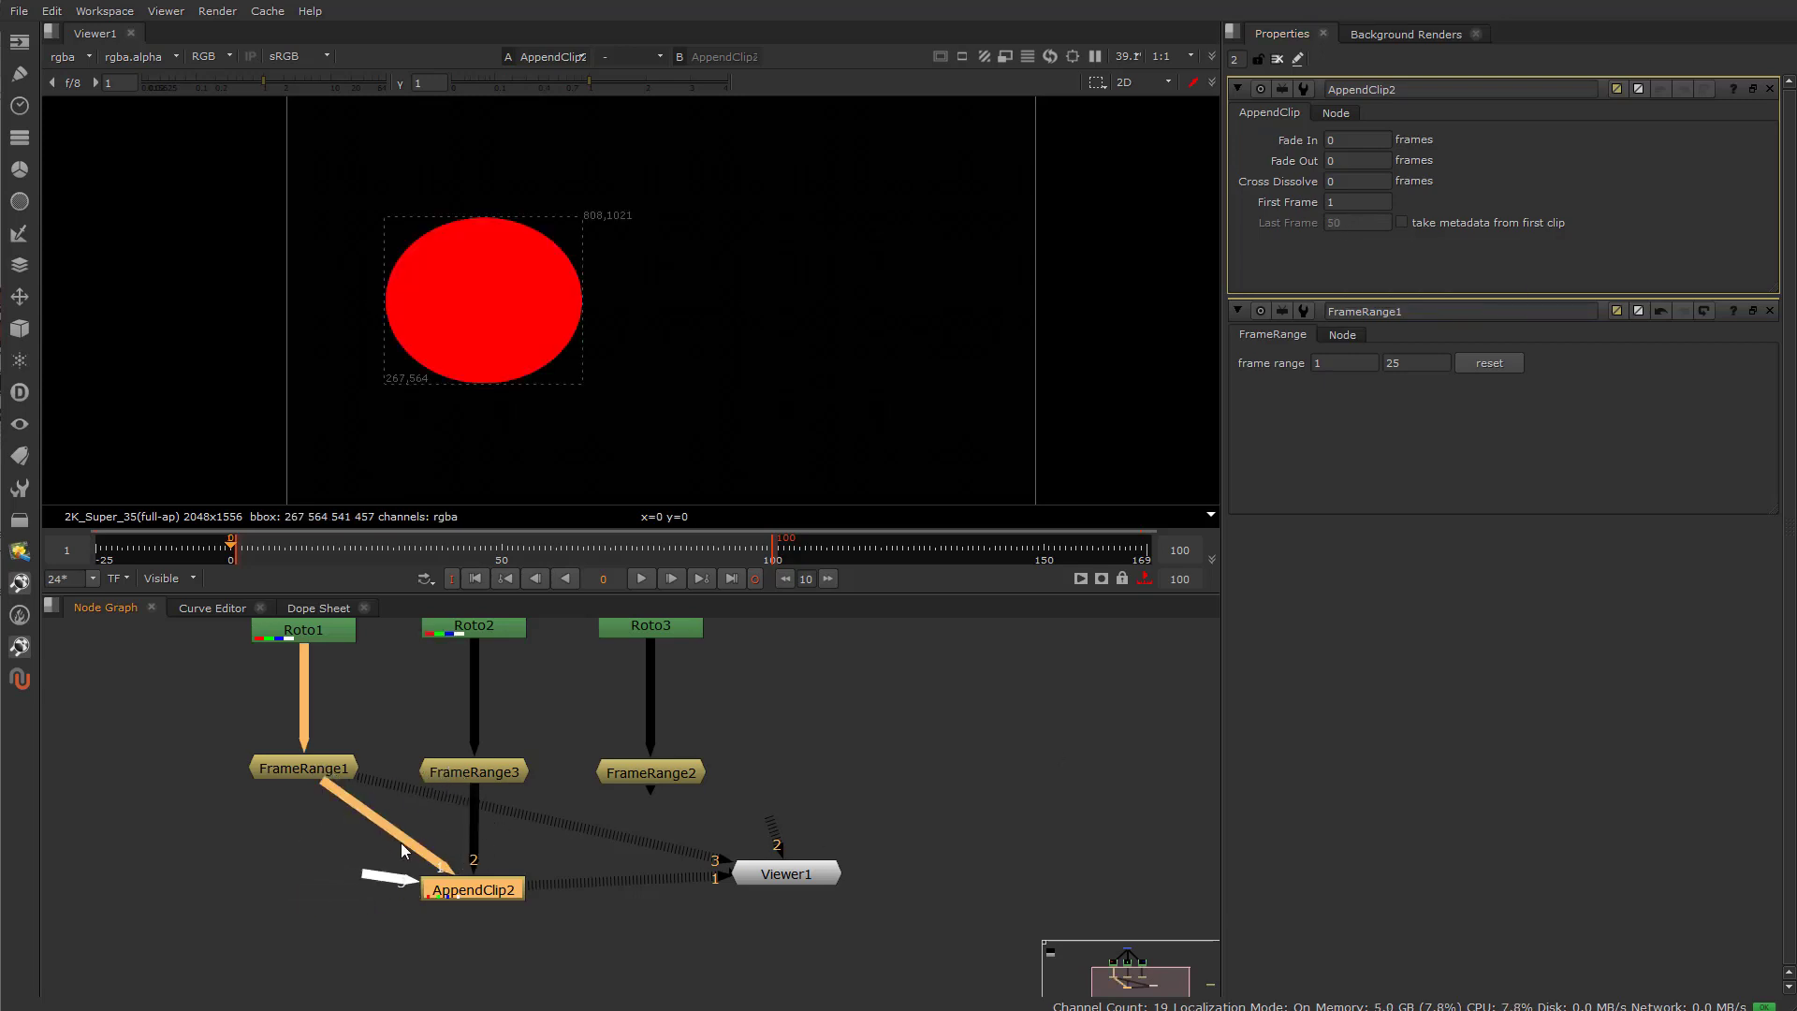
left_click_drag(388, 877, 650, 773)
mouse_move(502, 870)
left_mouse_down()
mouse_move(537, 847)
mouse_move(505, 873)
left_mouse_up()
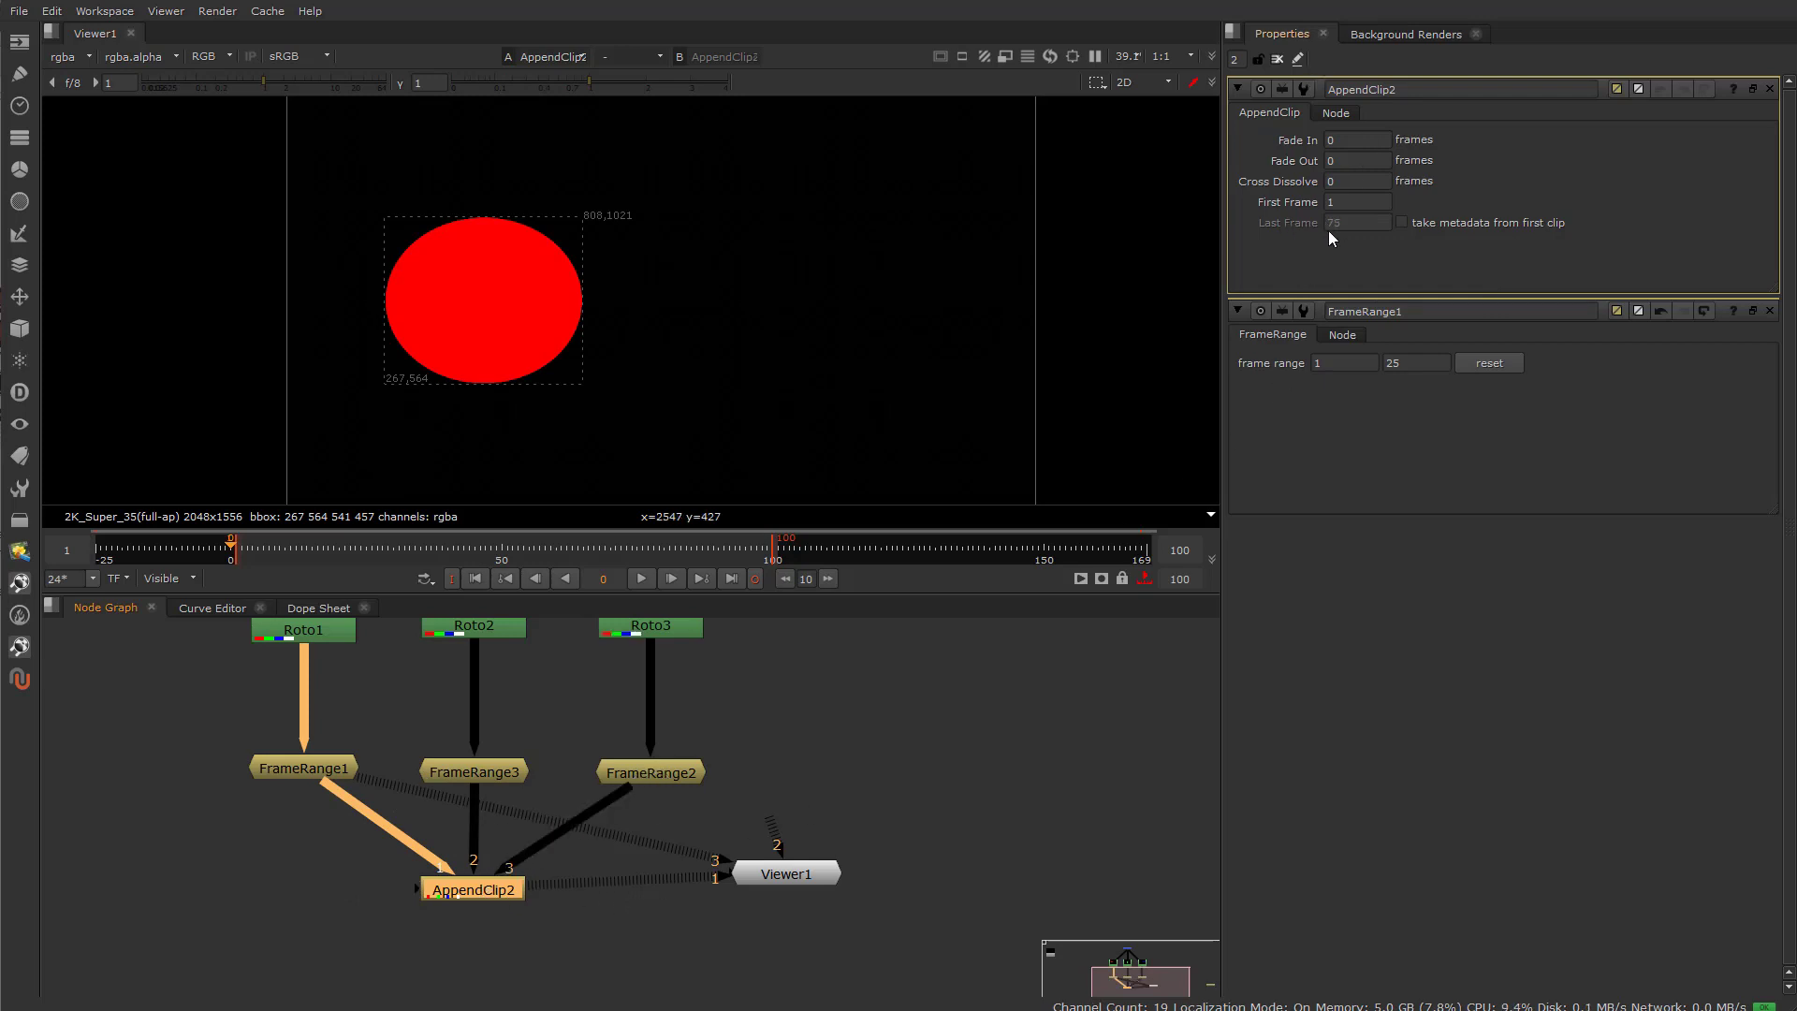
Leave only FrameRange1 connected to AppendClip2 and play the red circle's clip from the first frame.
left_click_drag(507, 868, 301, 769)
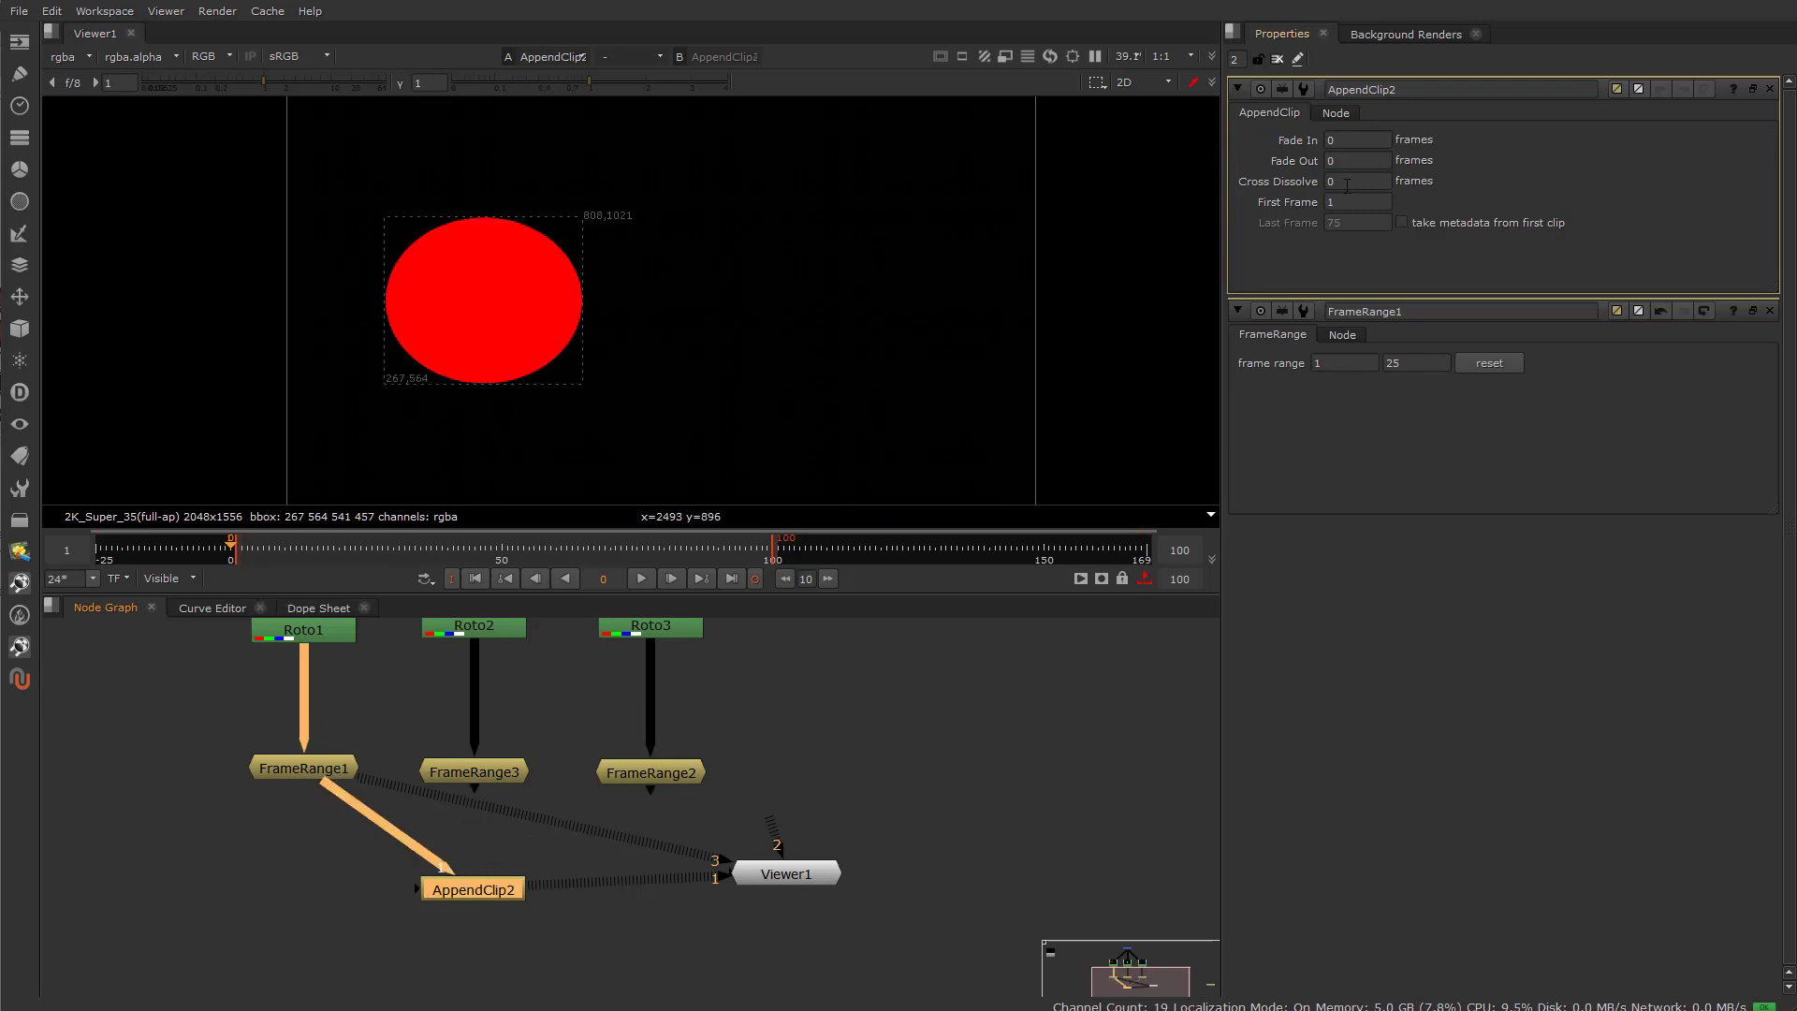
left_click(241, 554)
left_click_drag(241, 554, 231, 554)
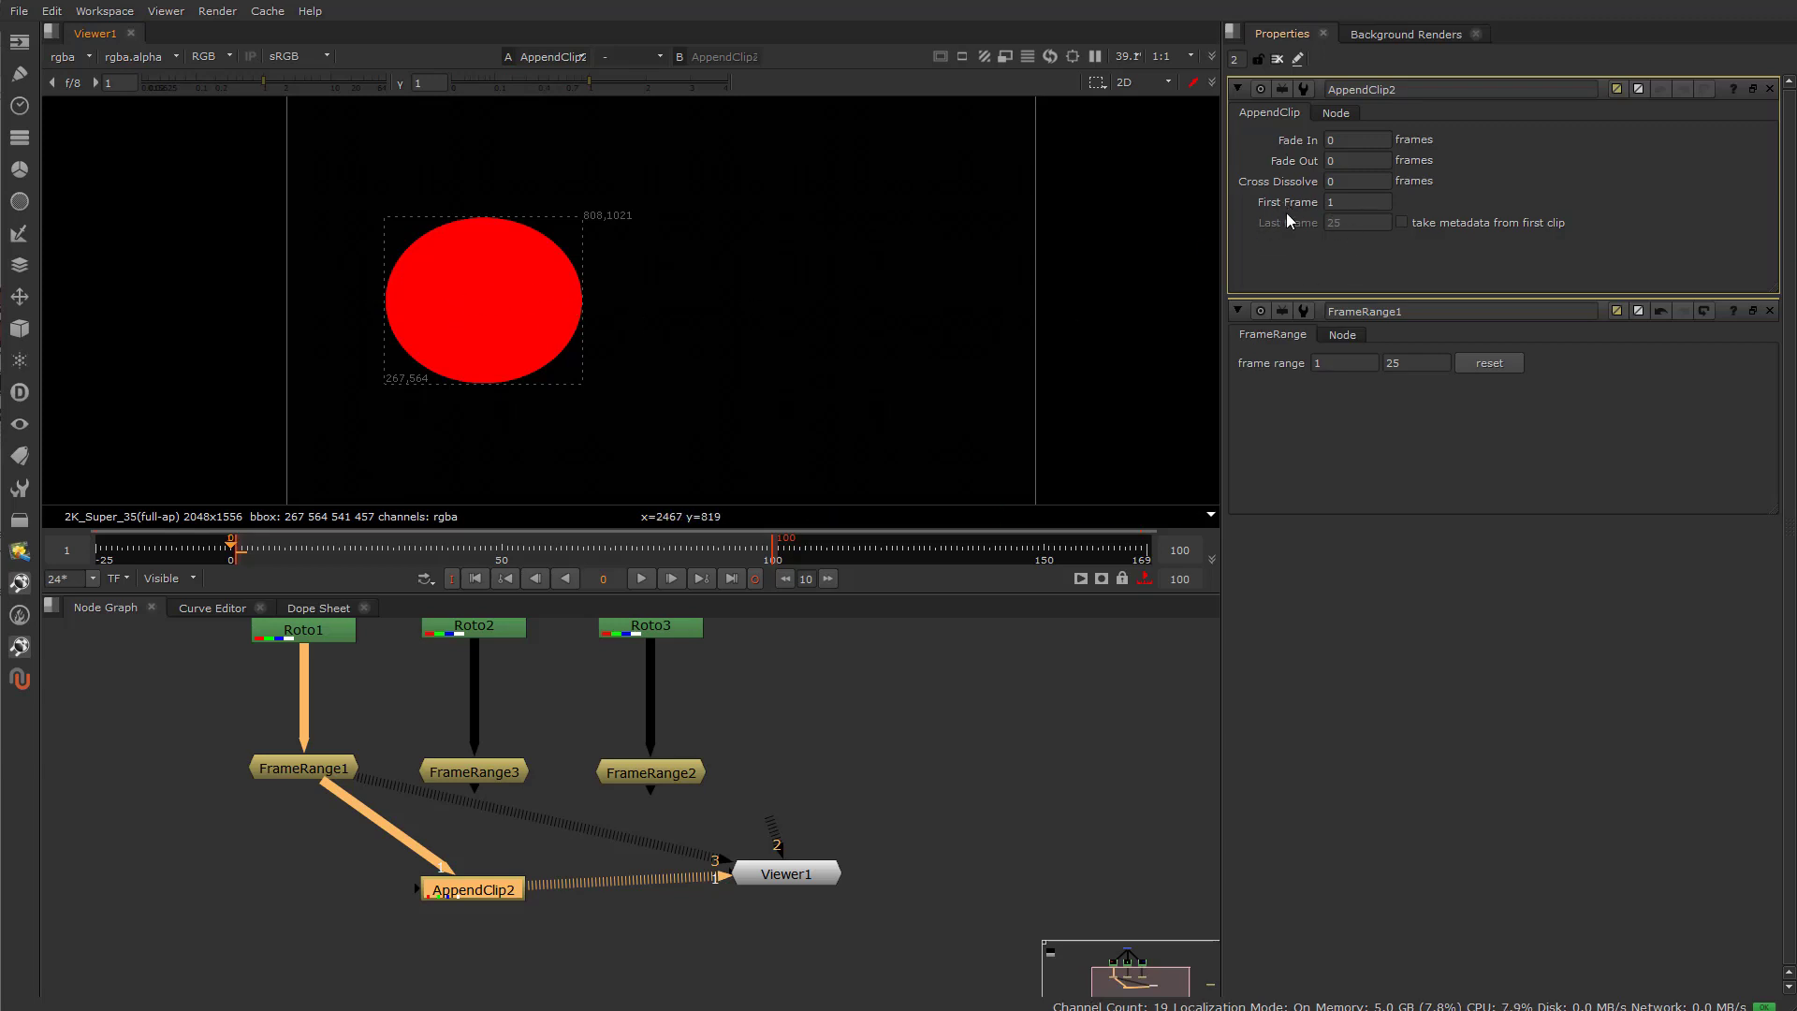
left_click_drag(257, 554, 237, 556)
left_click(644, 580)
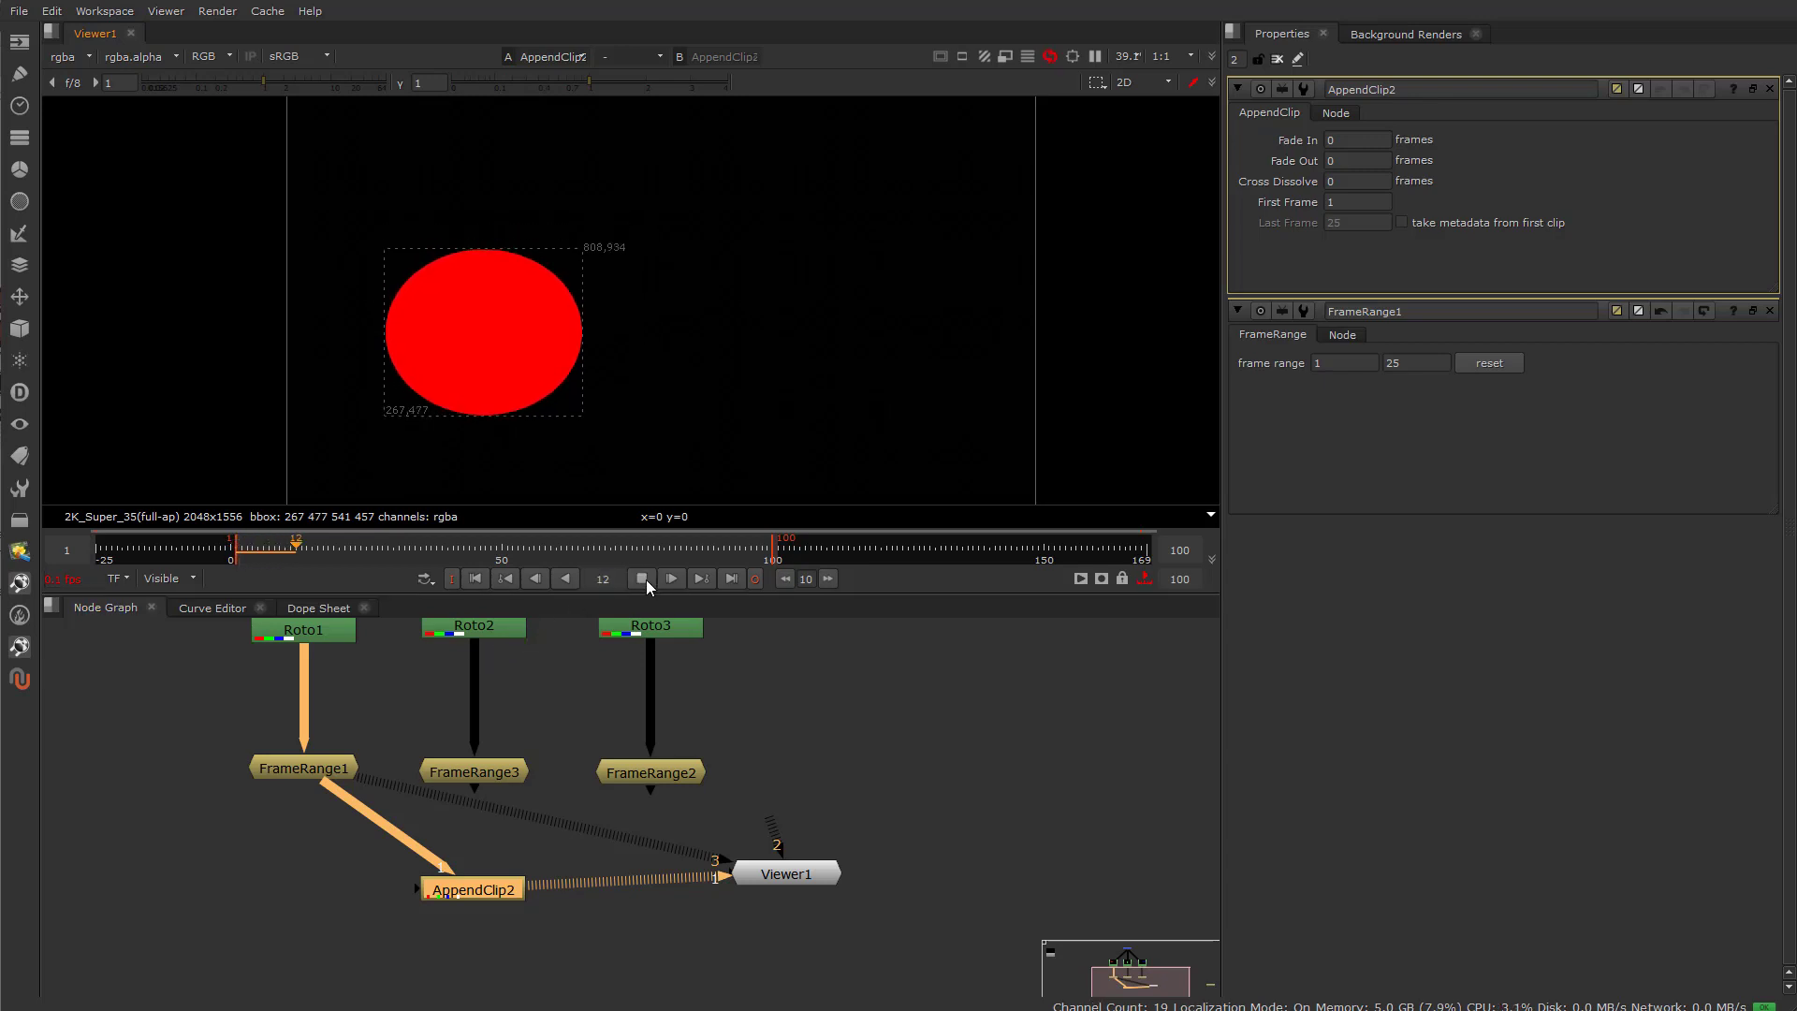
left_click(644, 580)
left_click(258, 551)
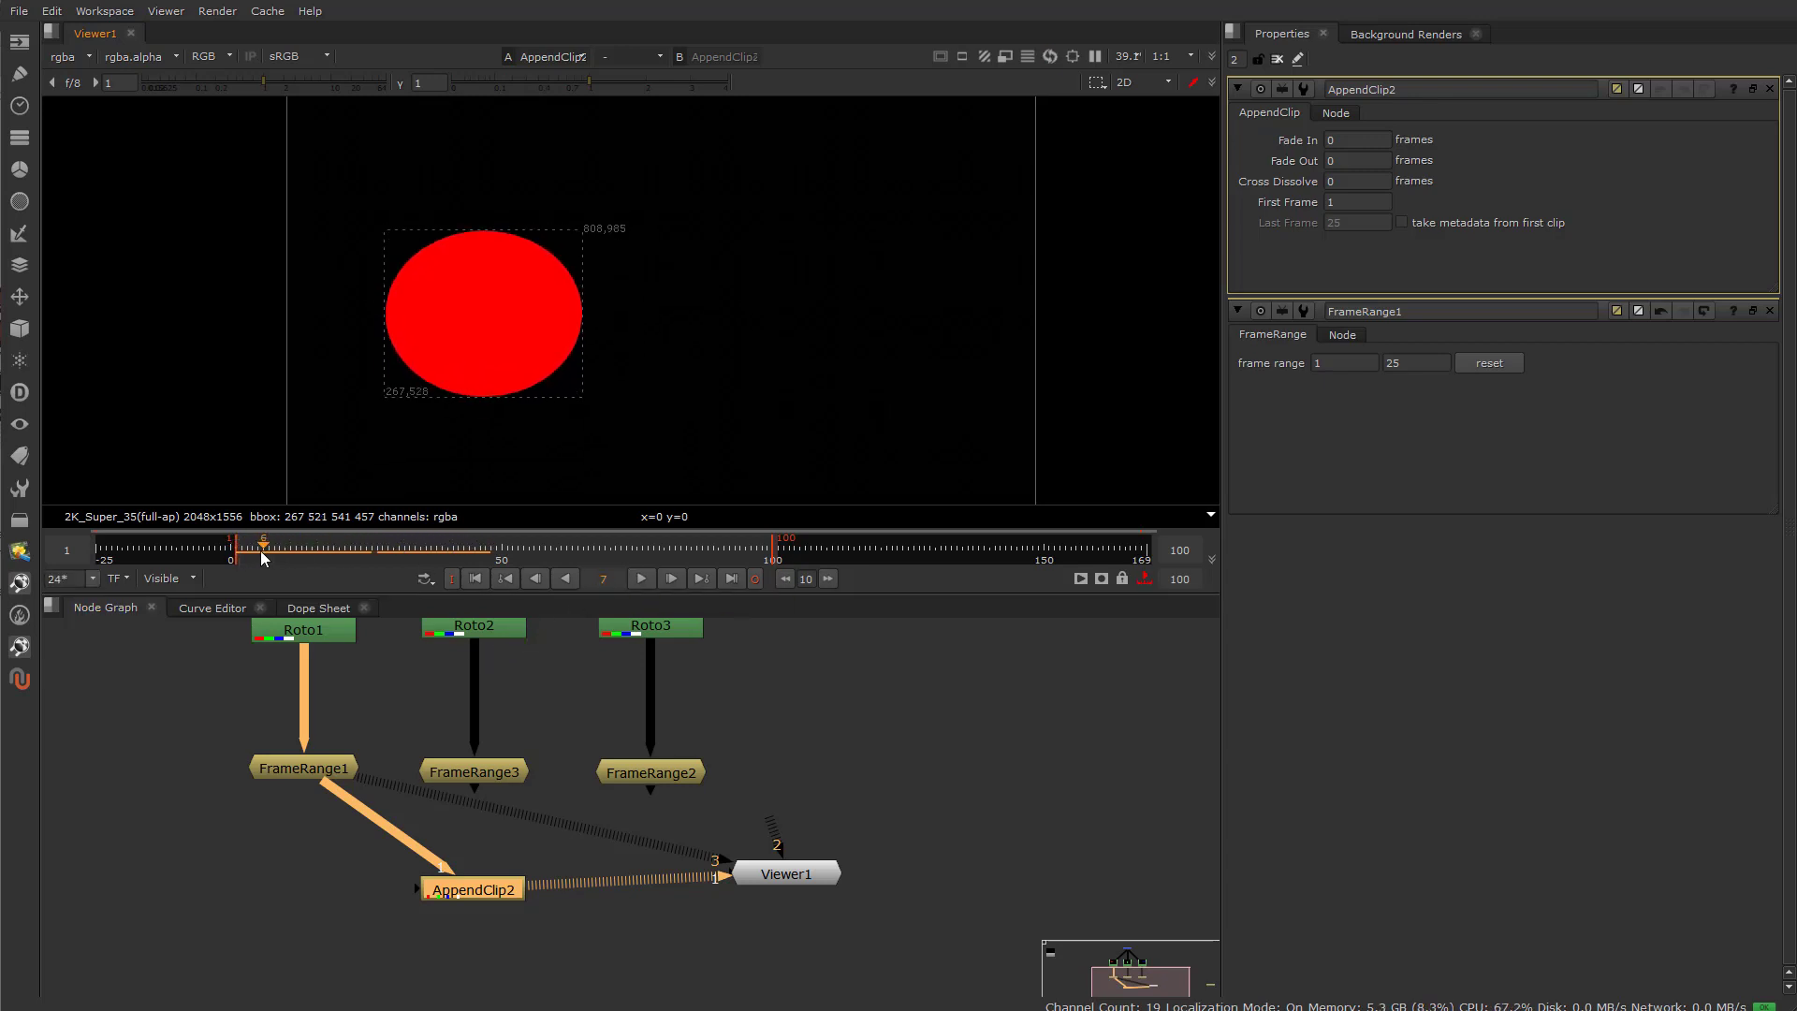
Set AppendClip2's First Frame to 25, play the clip from the start, and scrub back to frame 9.
left_click(1329, 202)
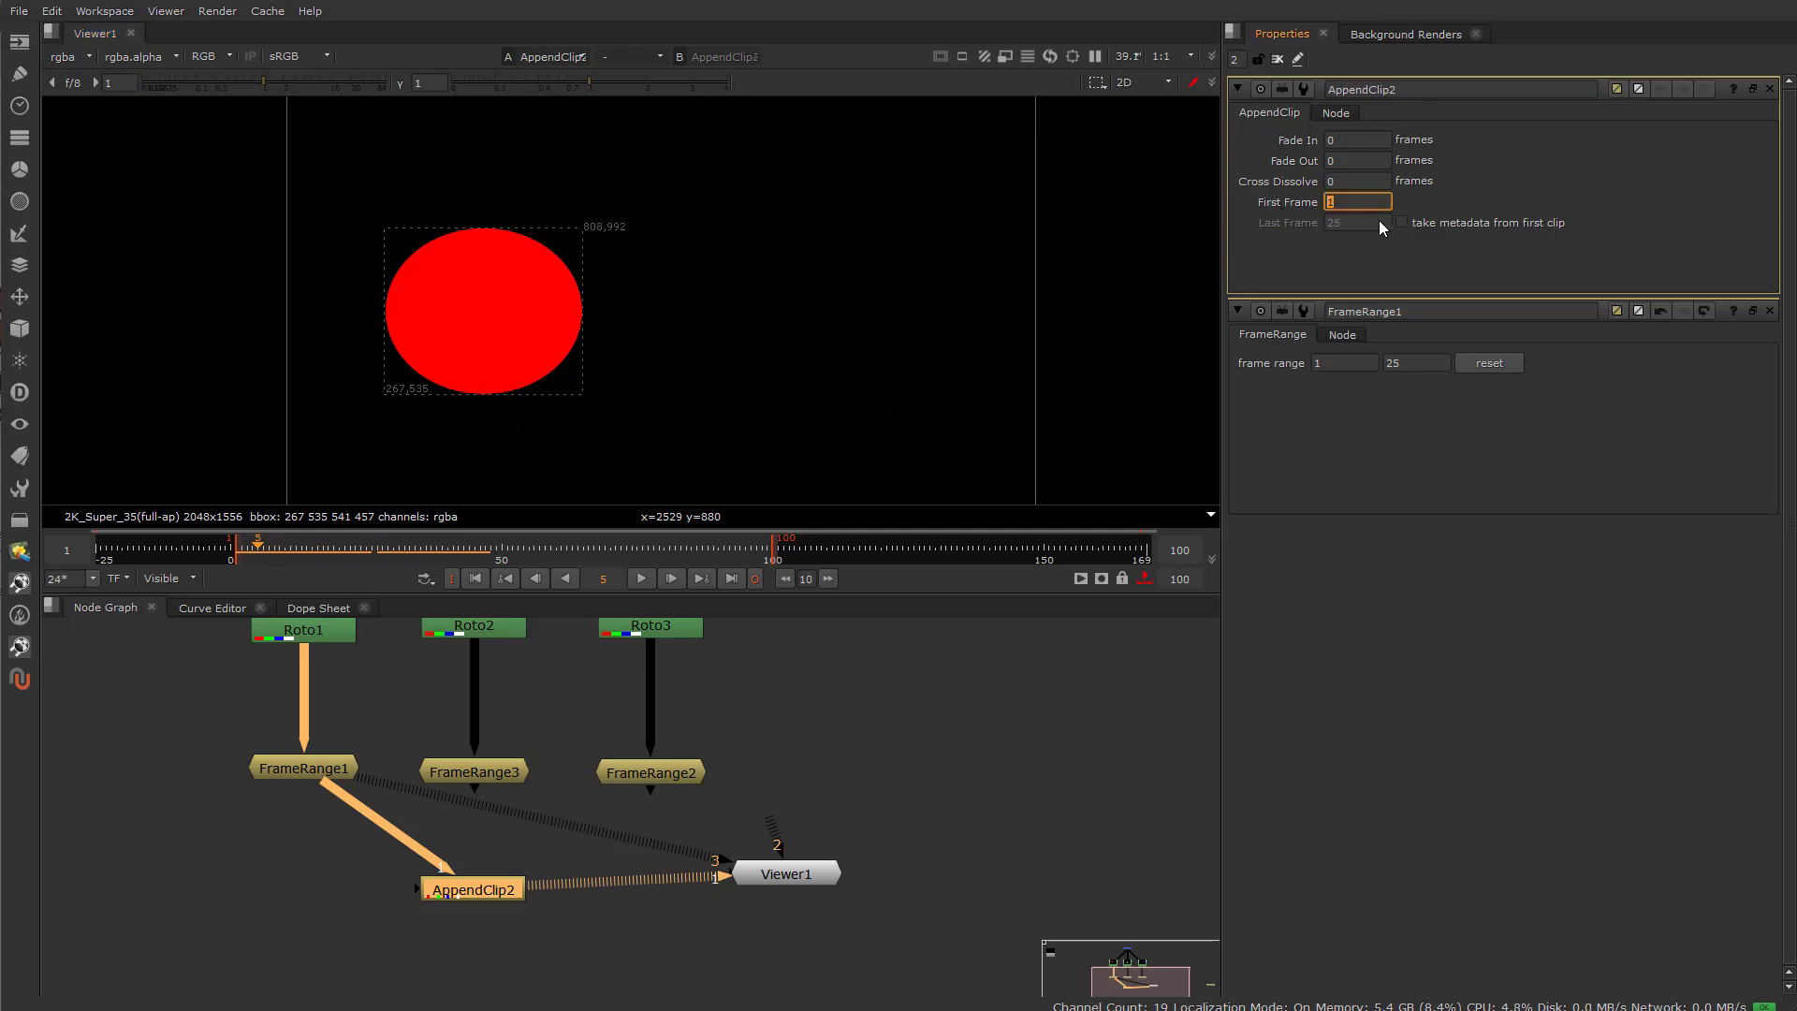
key("Return")
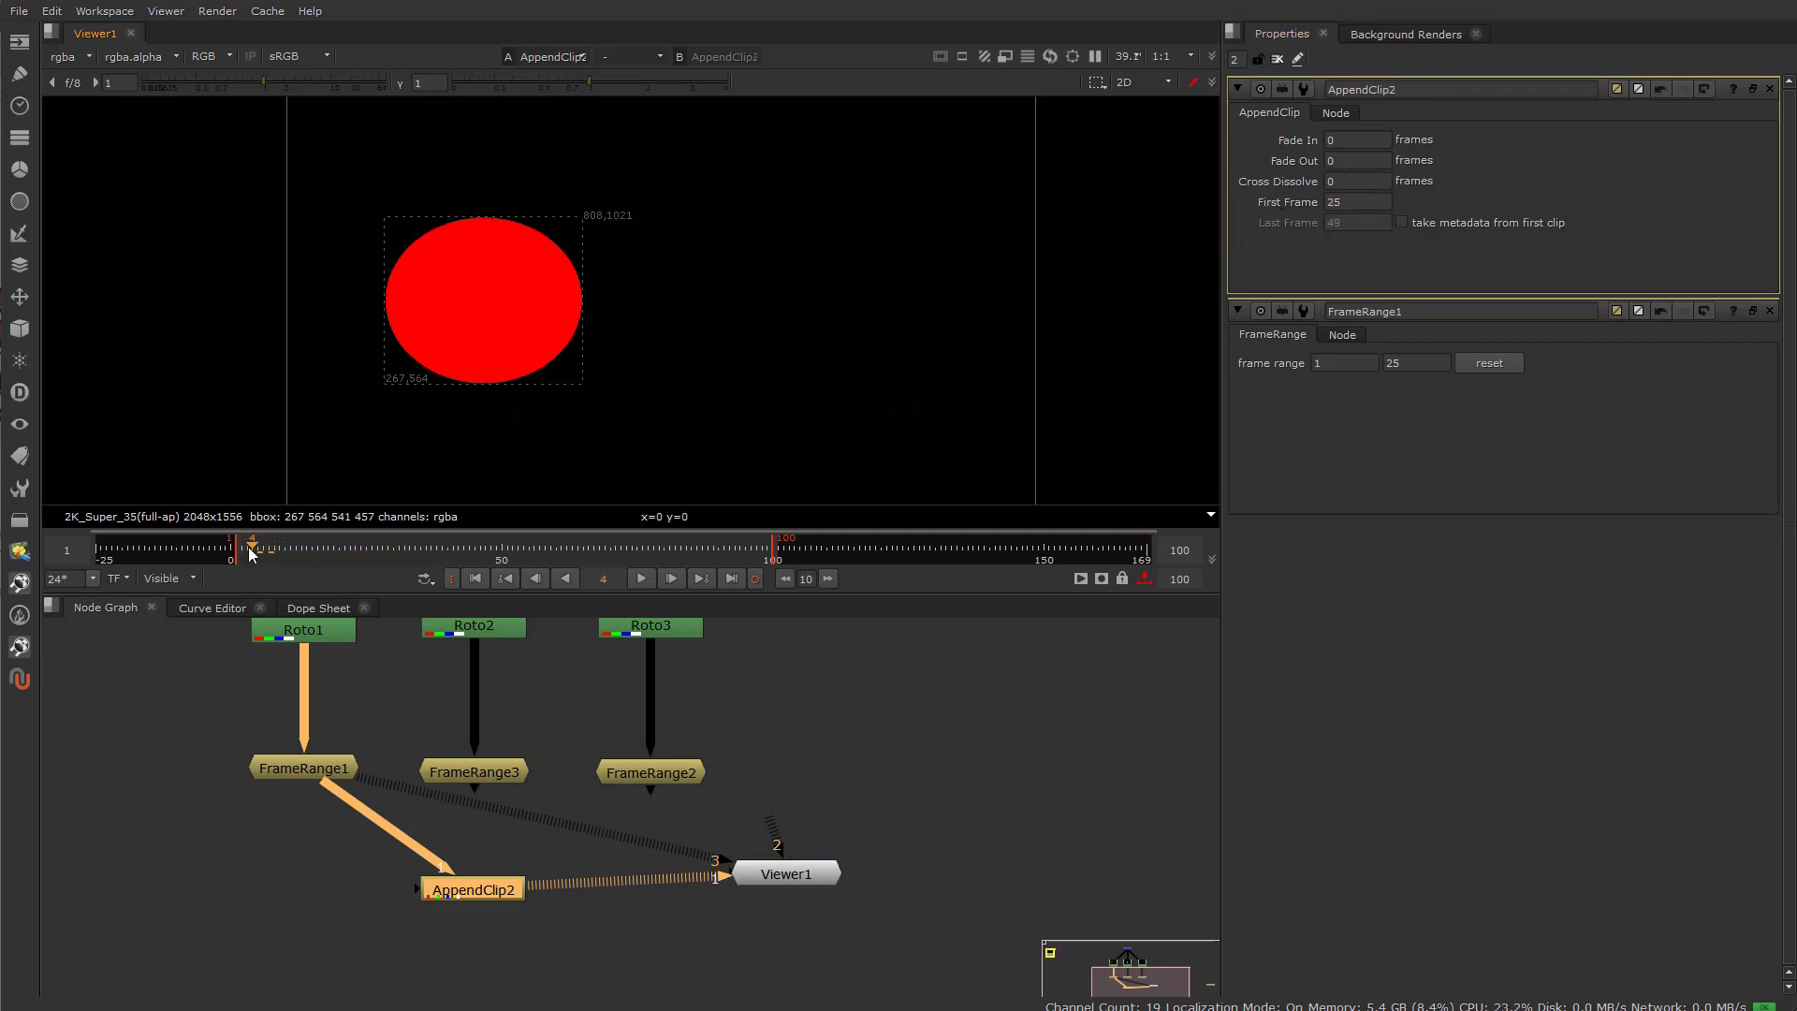
left_click(235, 547)
left_click(637, 578)
left_click(637, 579)
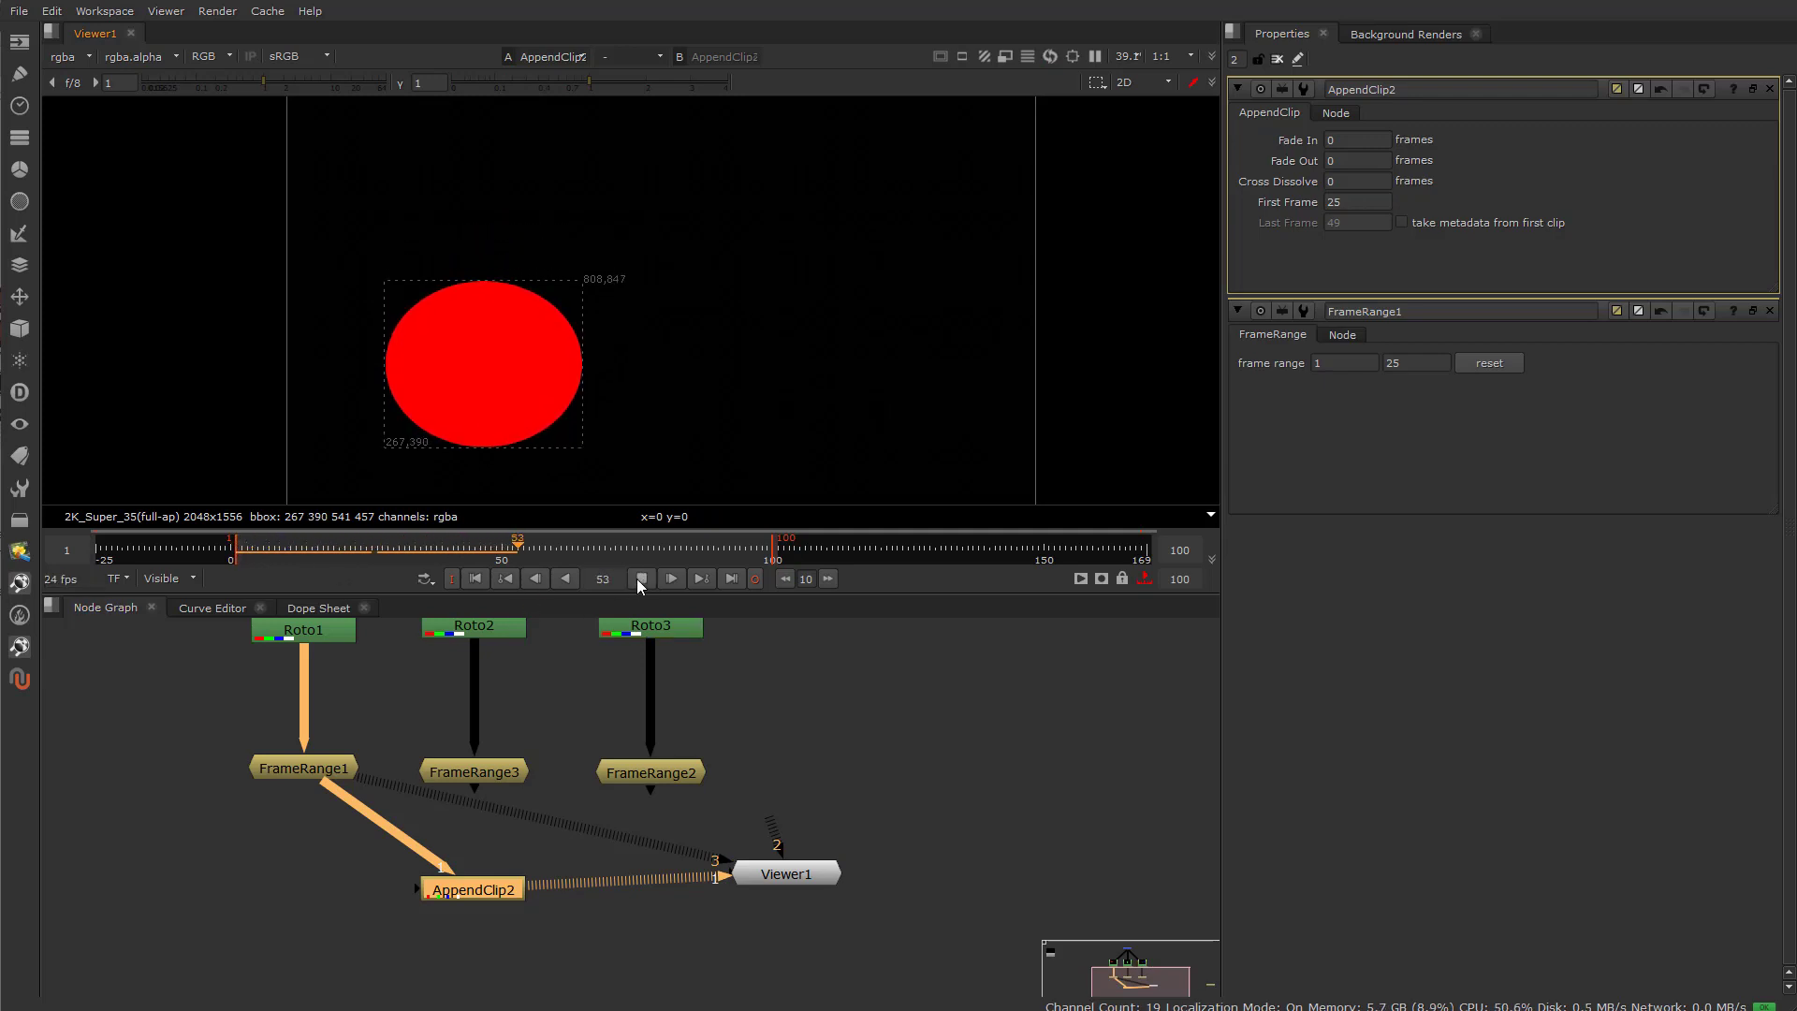
left_click(403, 553)
left_click_drag(403, 553, 279, 567)
Set AppendClip2's First Frame to 0 and return the playhead to frame 1.
left_click(1358, 202)
type("0")
key("Return")
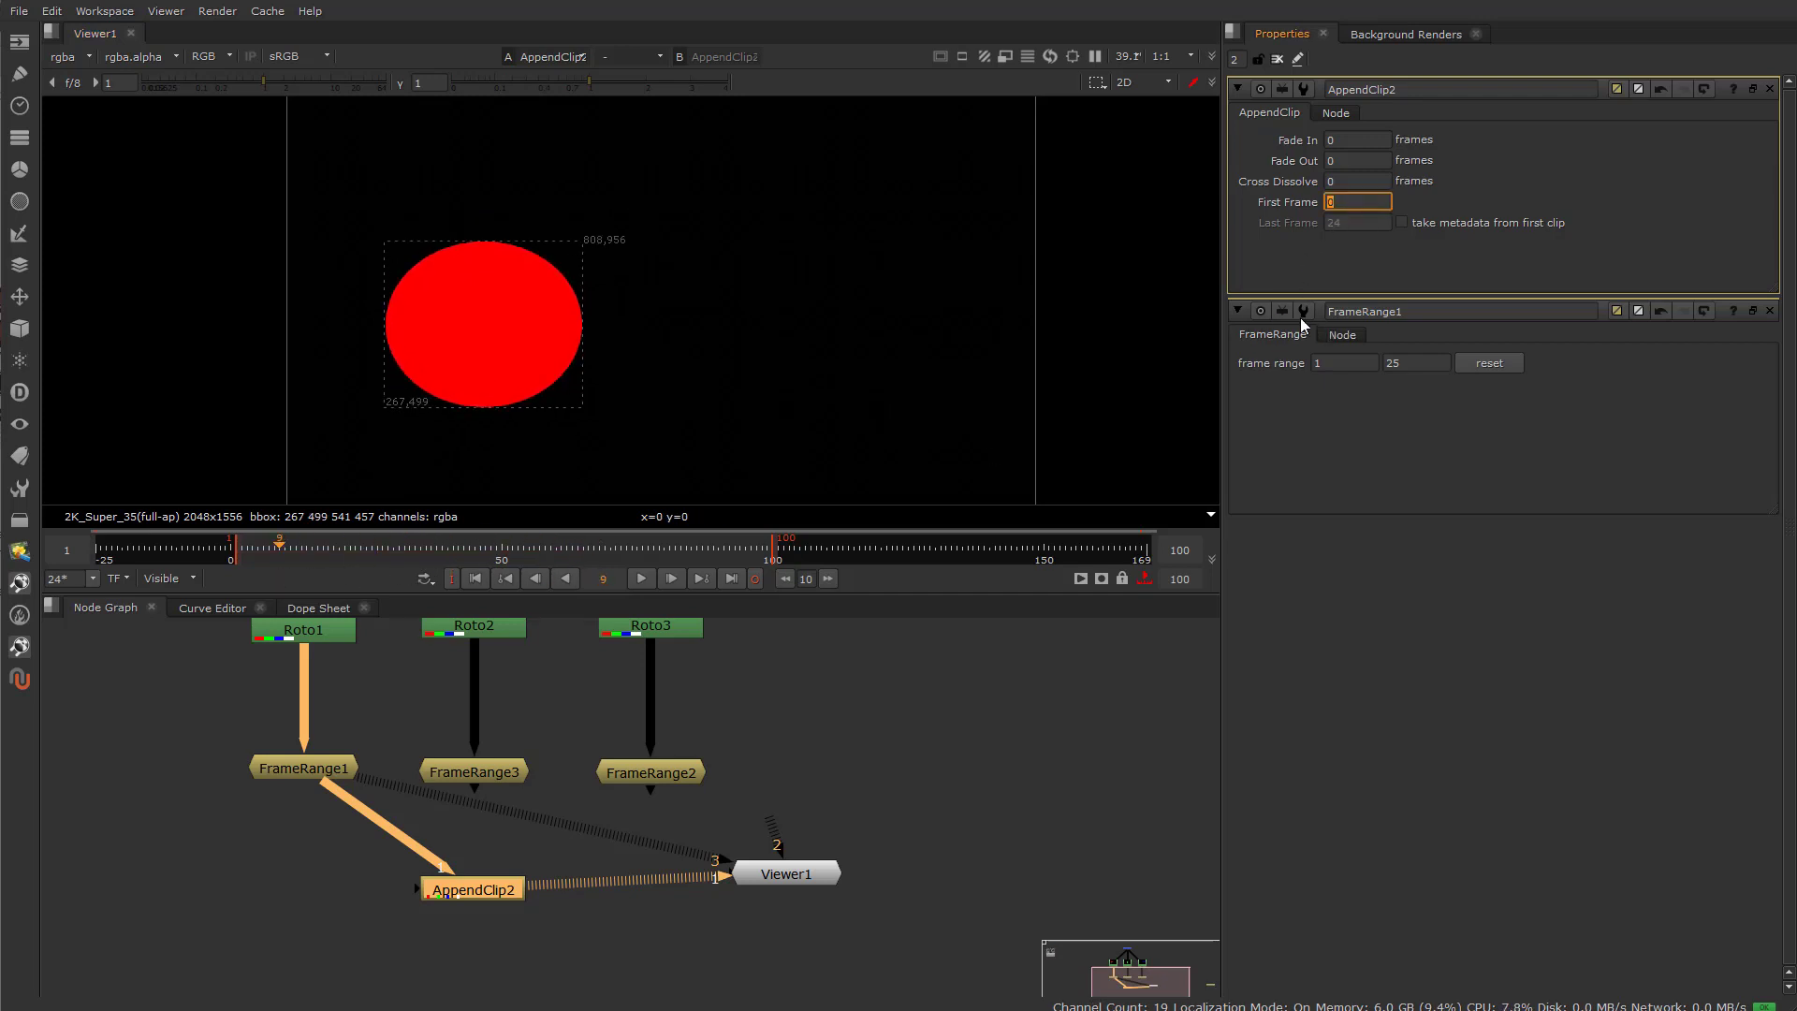
left_click_drag(262, 547, 236, 548)
Connect all three FrameRange nodes to AppendClip2 again, and disconnect all except FrameRange1.
left_click(1349, 140)
left_click(1349, 140)
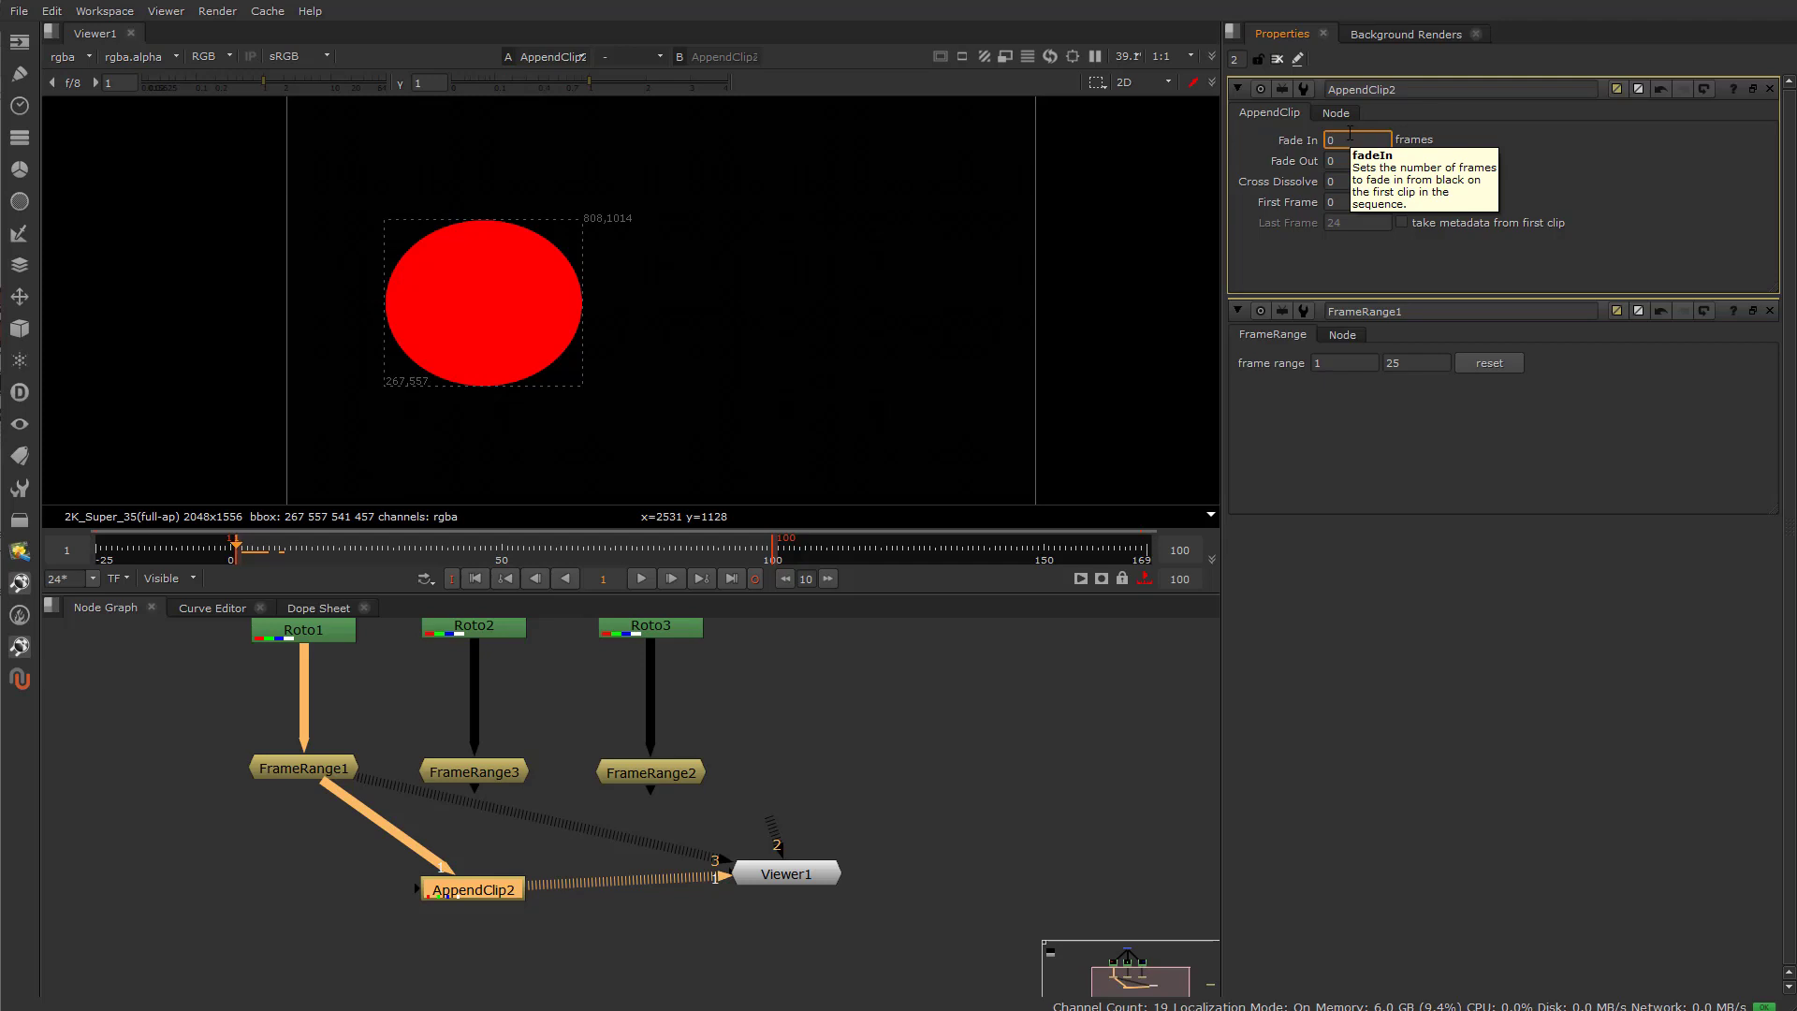
left_click(369, 834)
left_click_drag(404, 886, 669, 775)
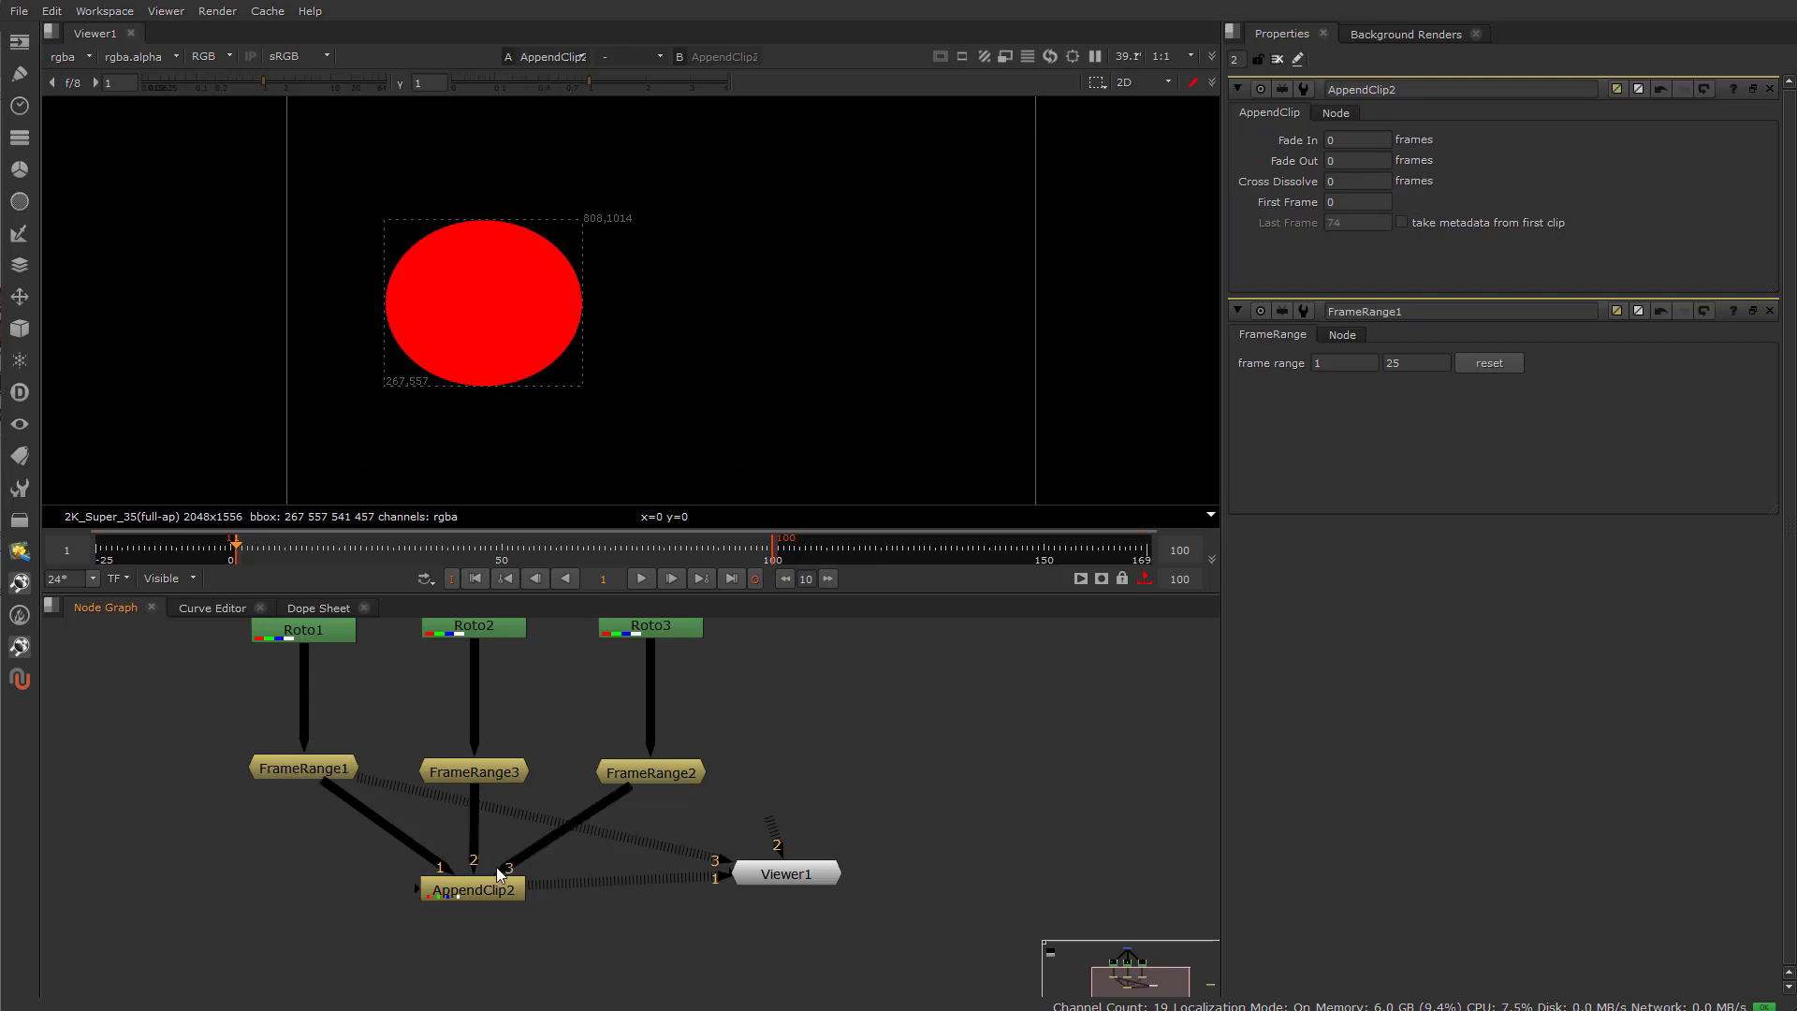
left_click_drag(501, 863, 417, 895)
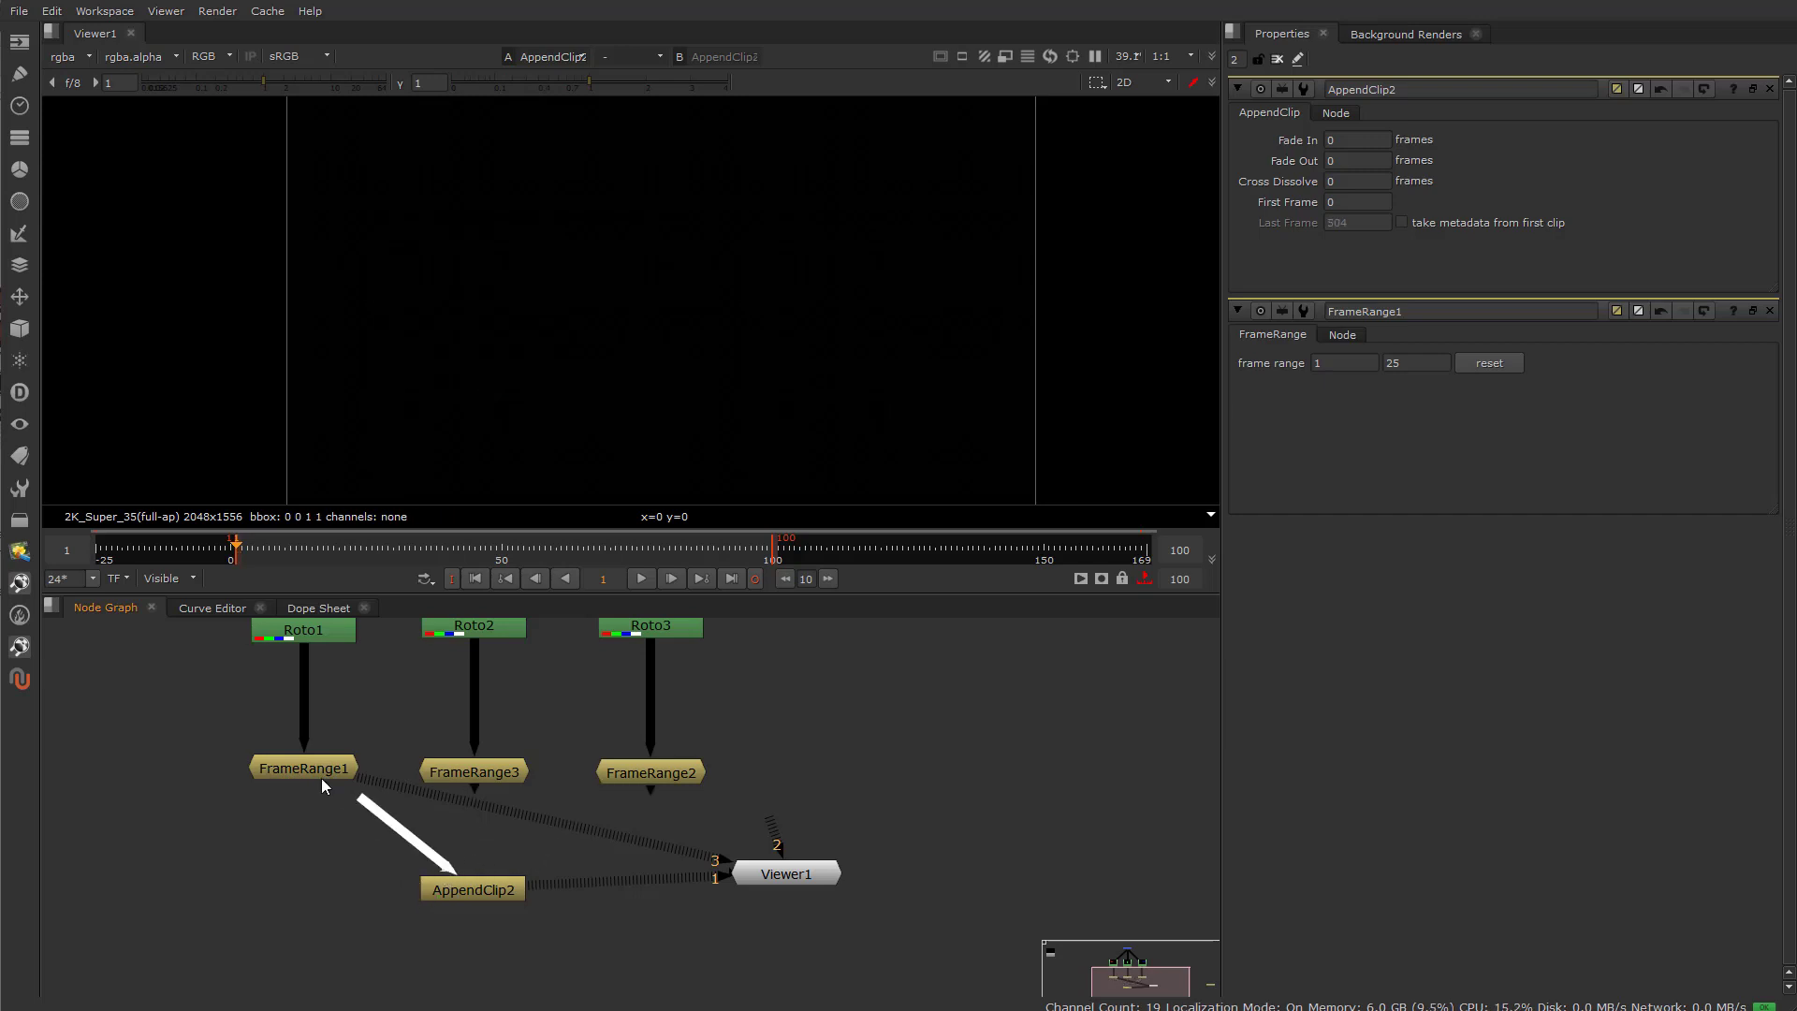
left_click_drag(318, 778, 309, 770)
Set AppendClip2's Fade In to 5 frames, play the red circle's clip, and scrub through to frame 31.
left_click(482, 891)
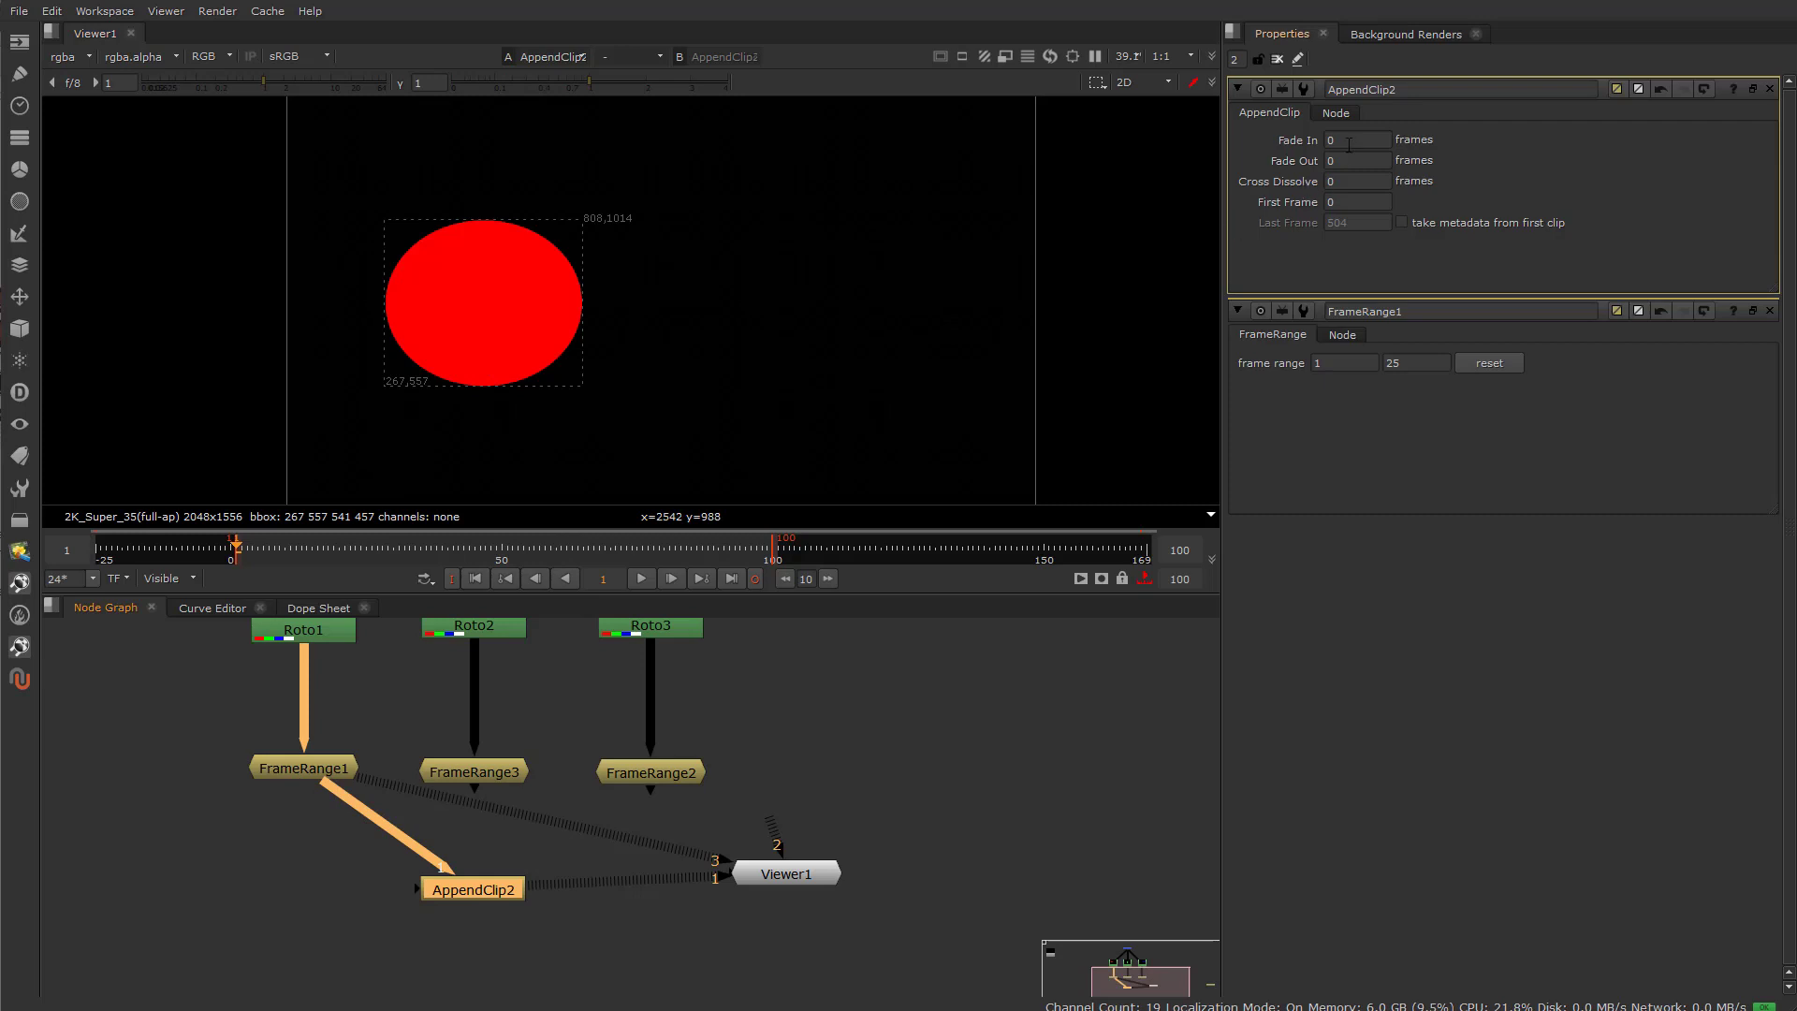
left_click(1350, 146)
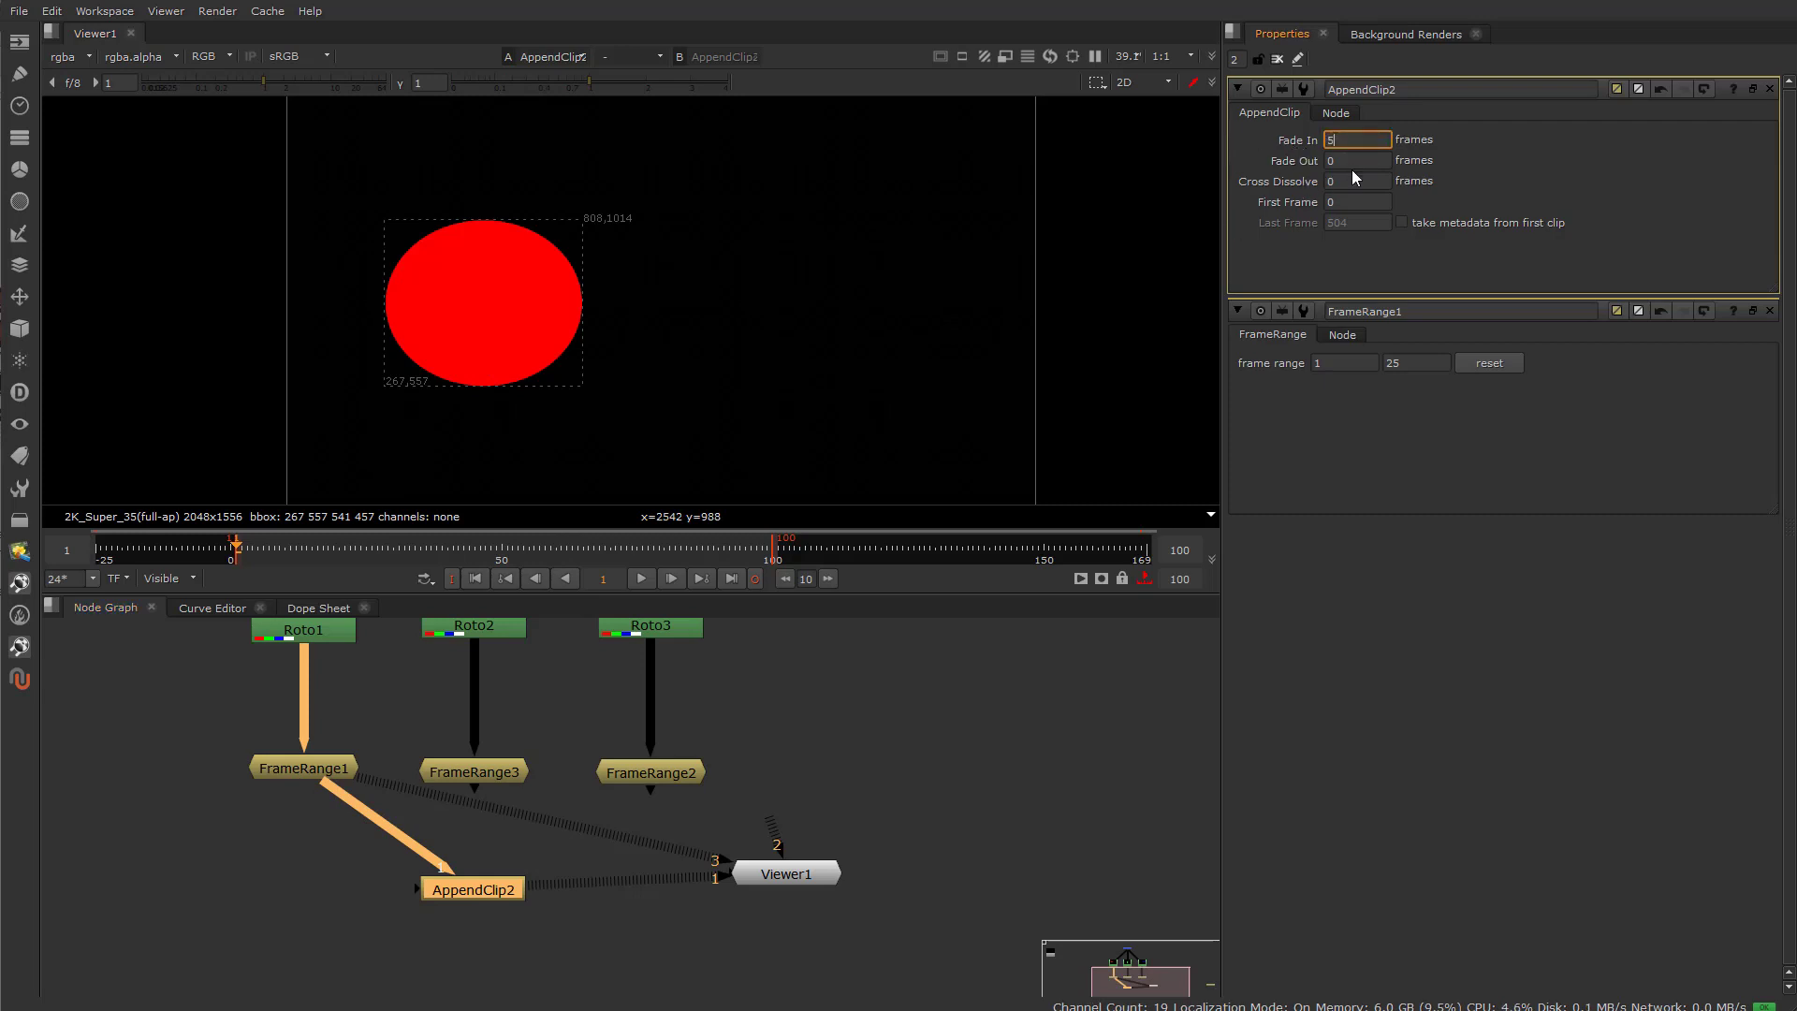
key("Return")
left_click_drag(262, 556, 234, 564)
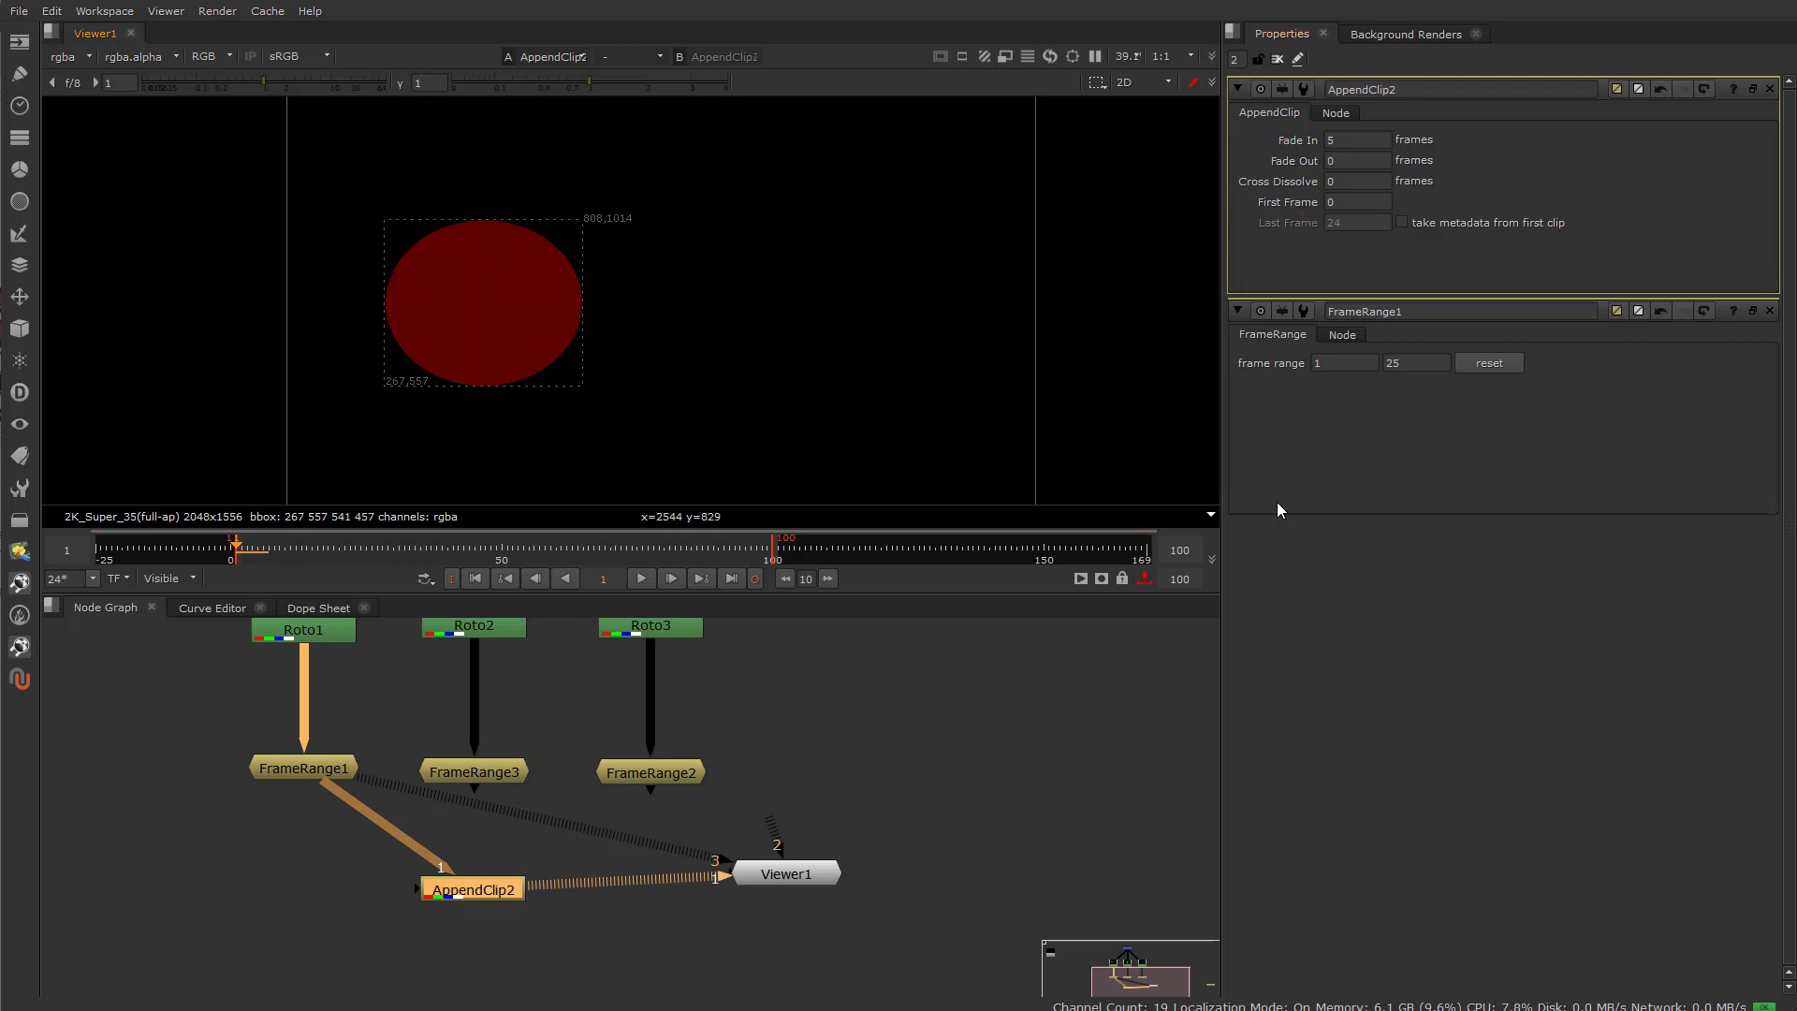
left_click(642, 577)
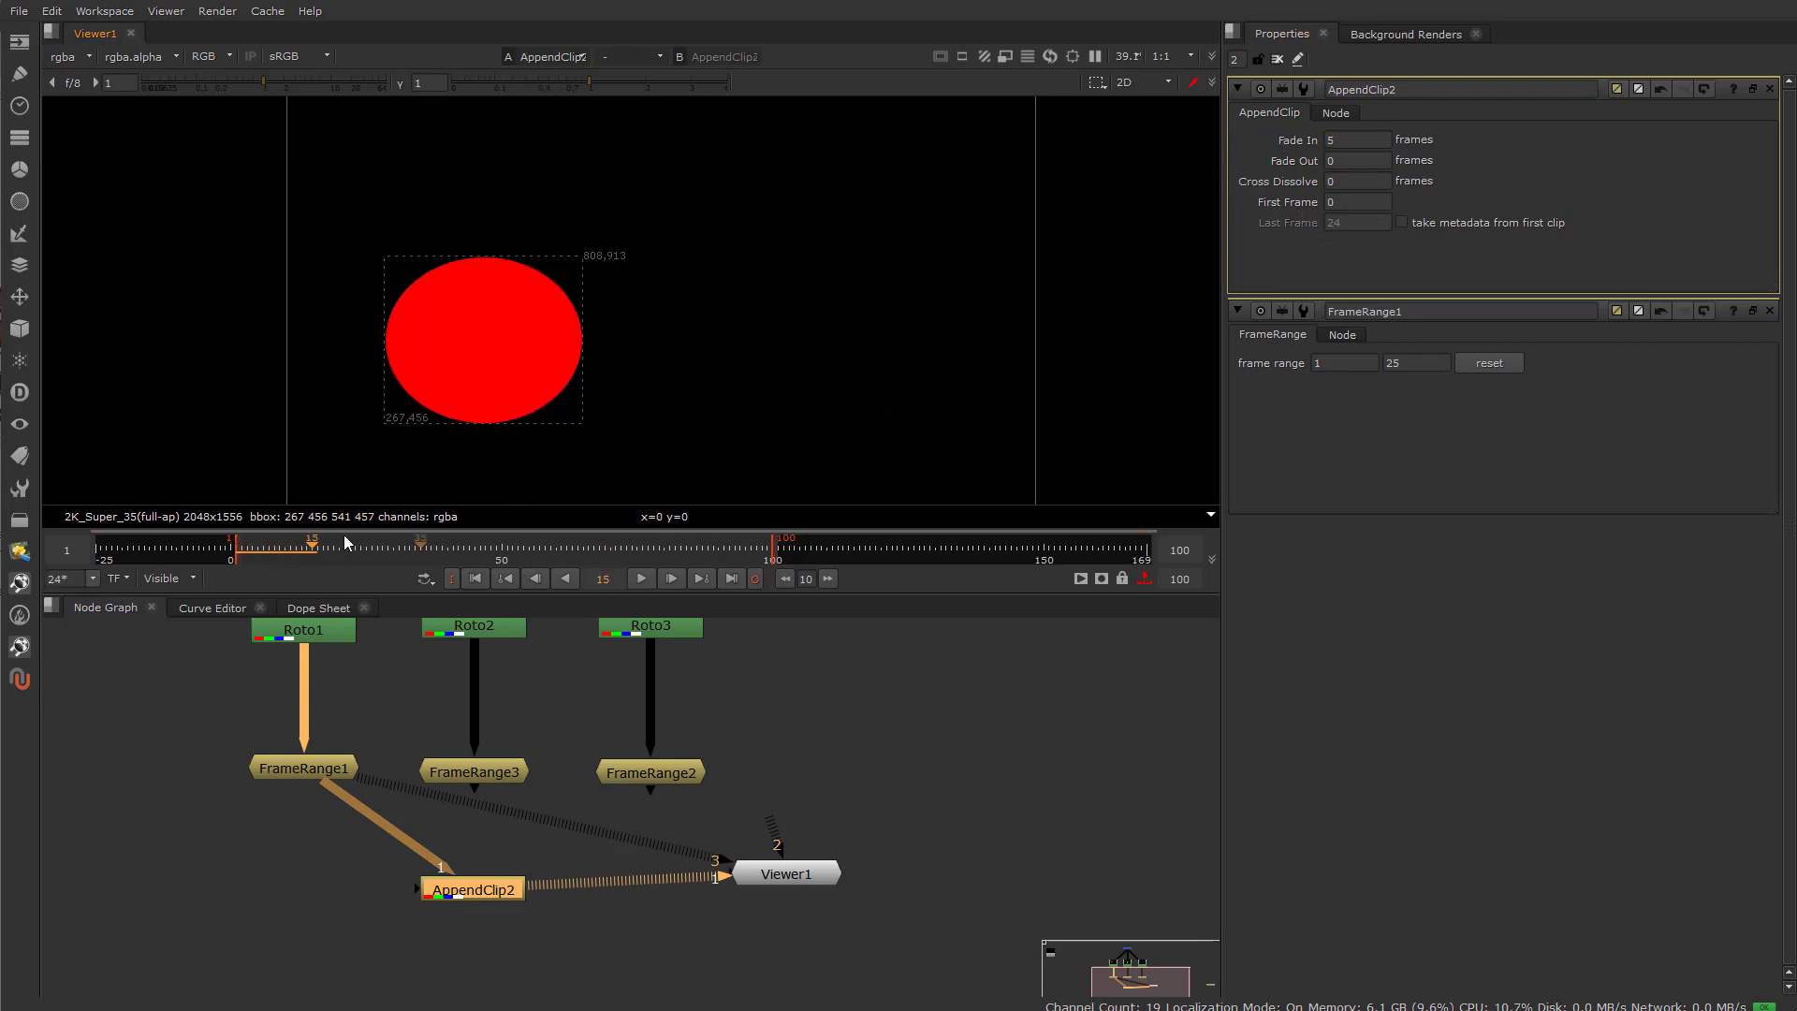
left_click(234, 558)
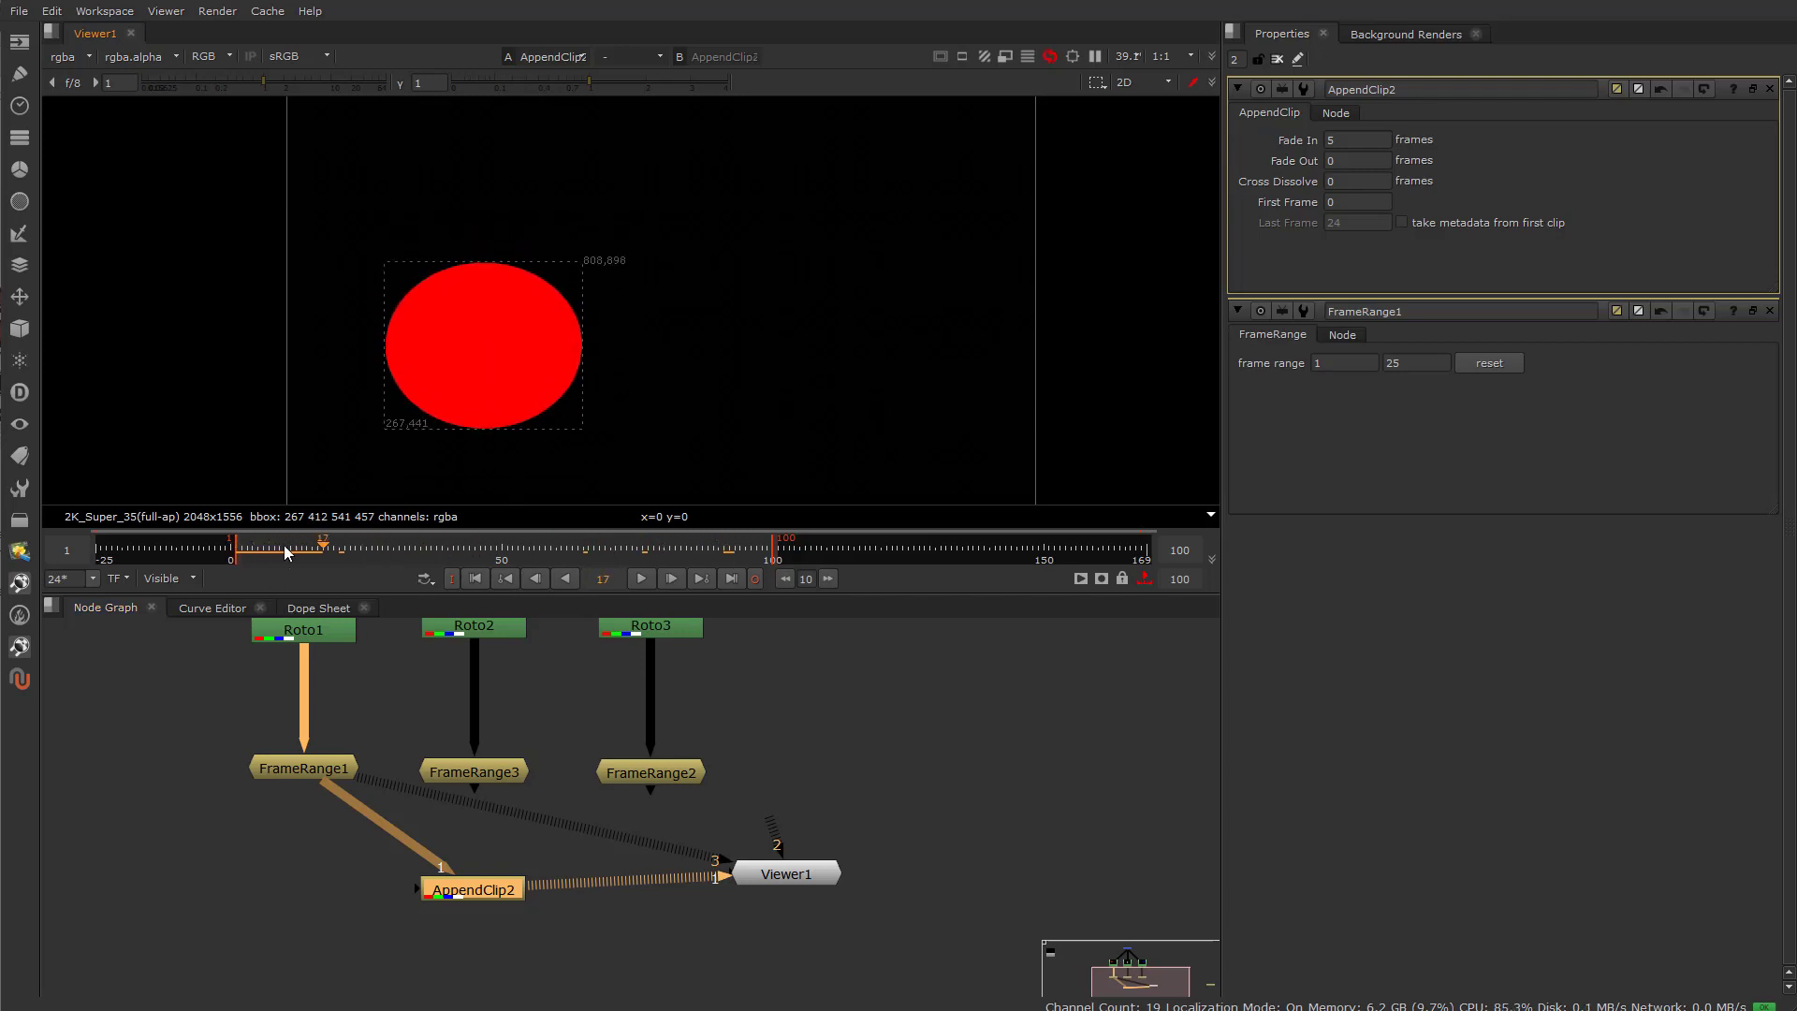
left_click_drag(269, 548, 399, 552)
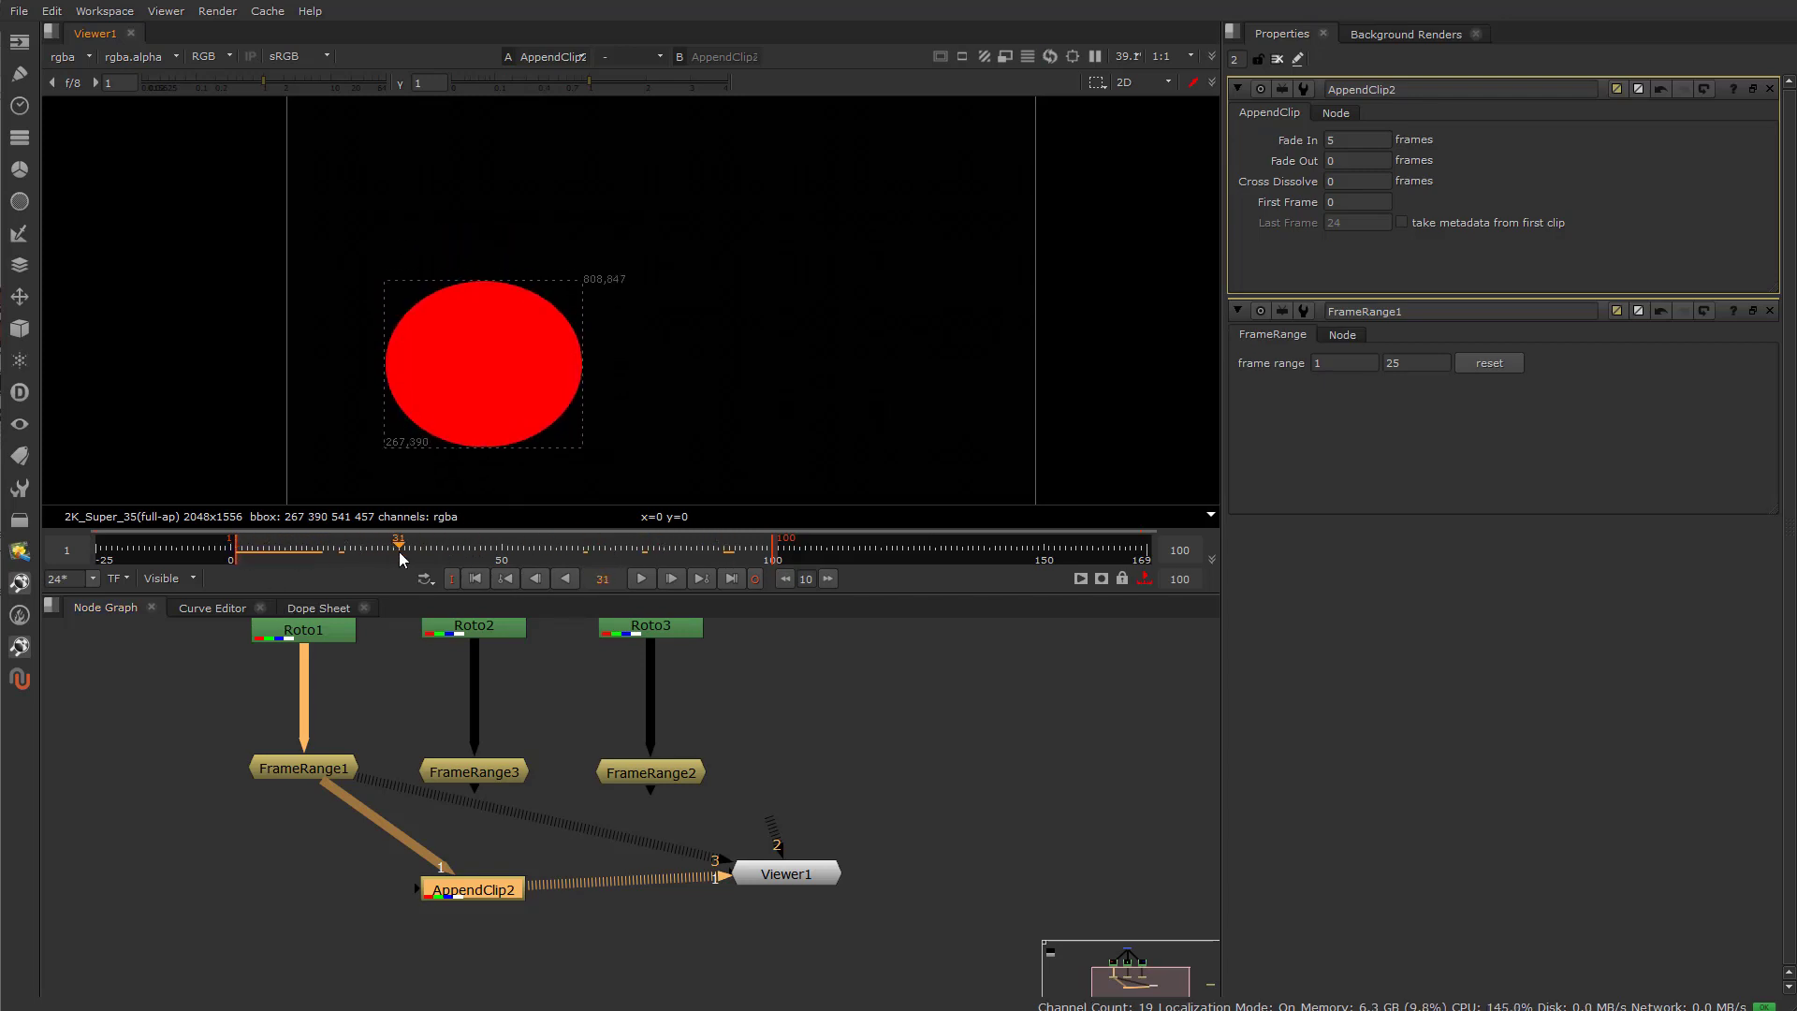
Set AppendClip2's Fade Out to 5 frames, play the clip, and scrub through the fade at its start.
left_click(1347, 163)
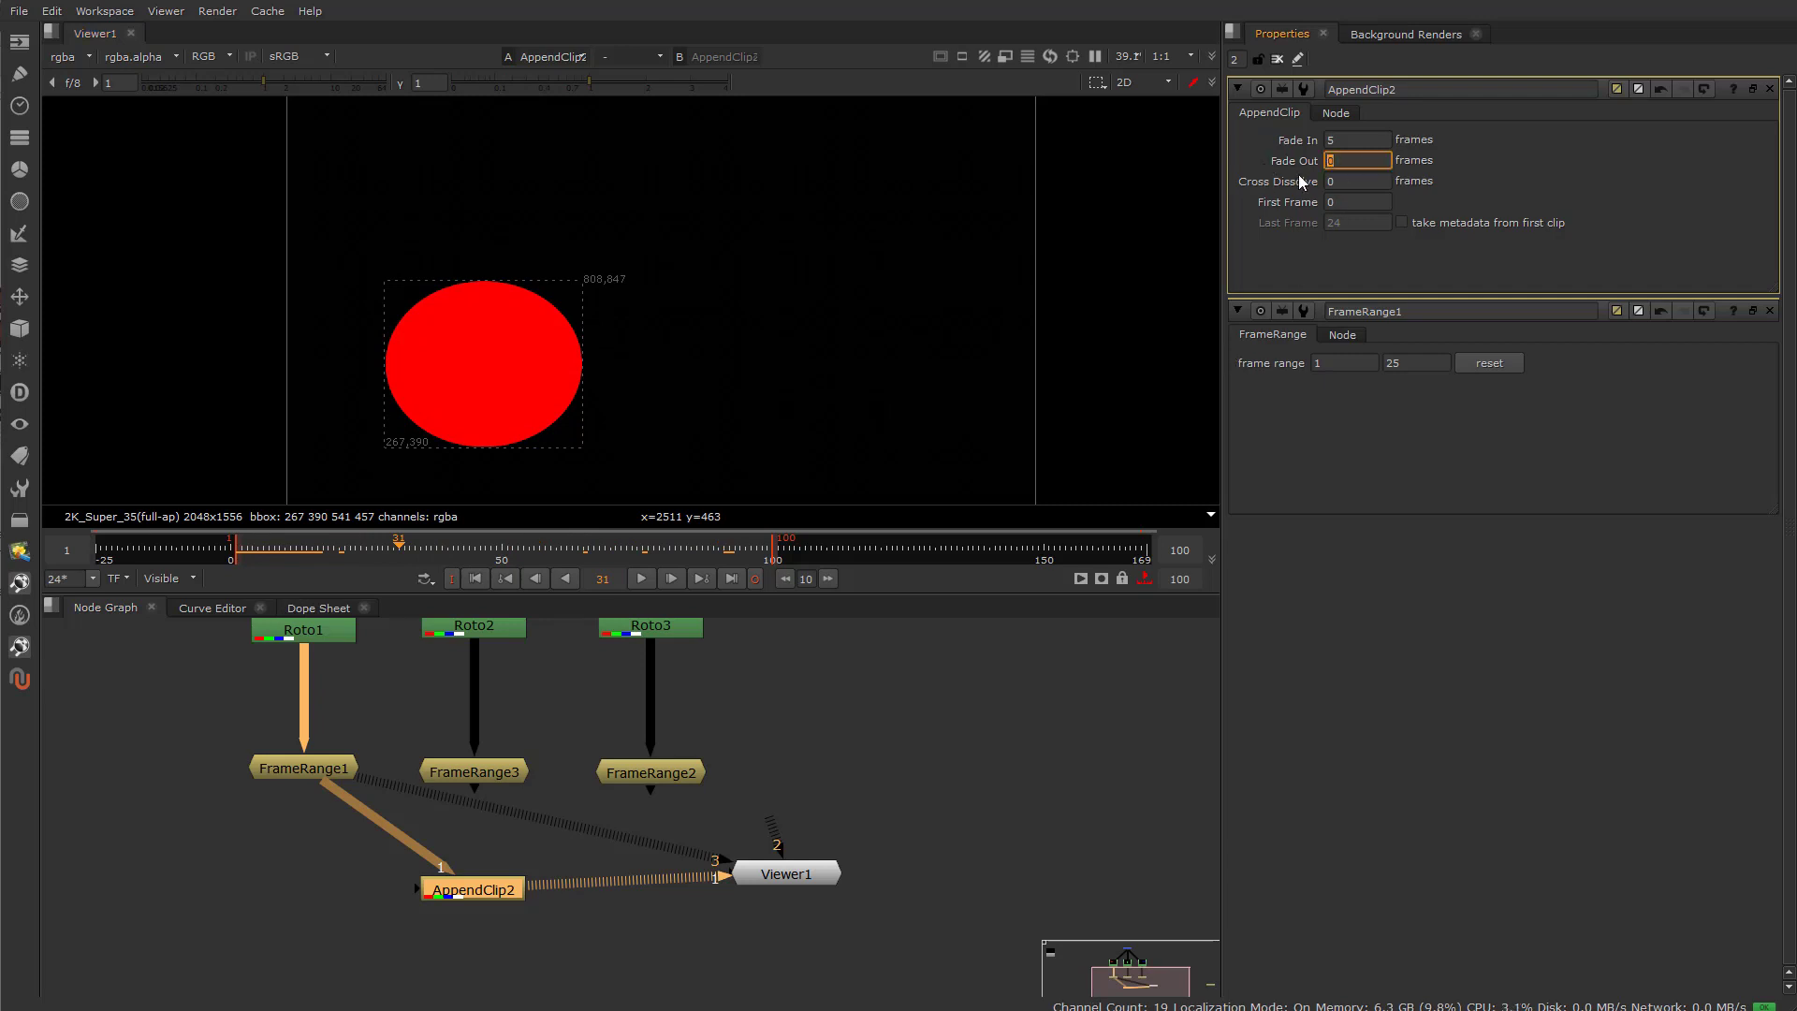
left_click(1355, 143)
left_click(1351, 161)
type("5")
key("Return")
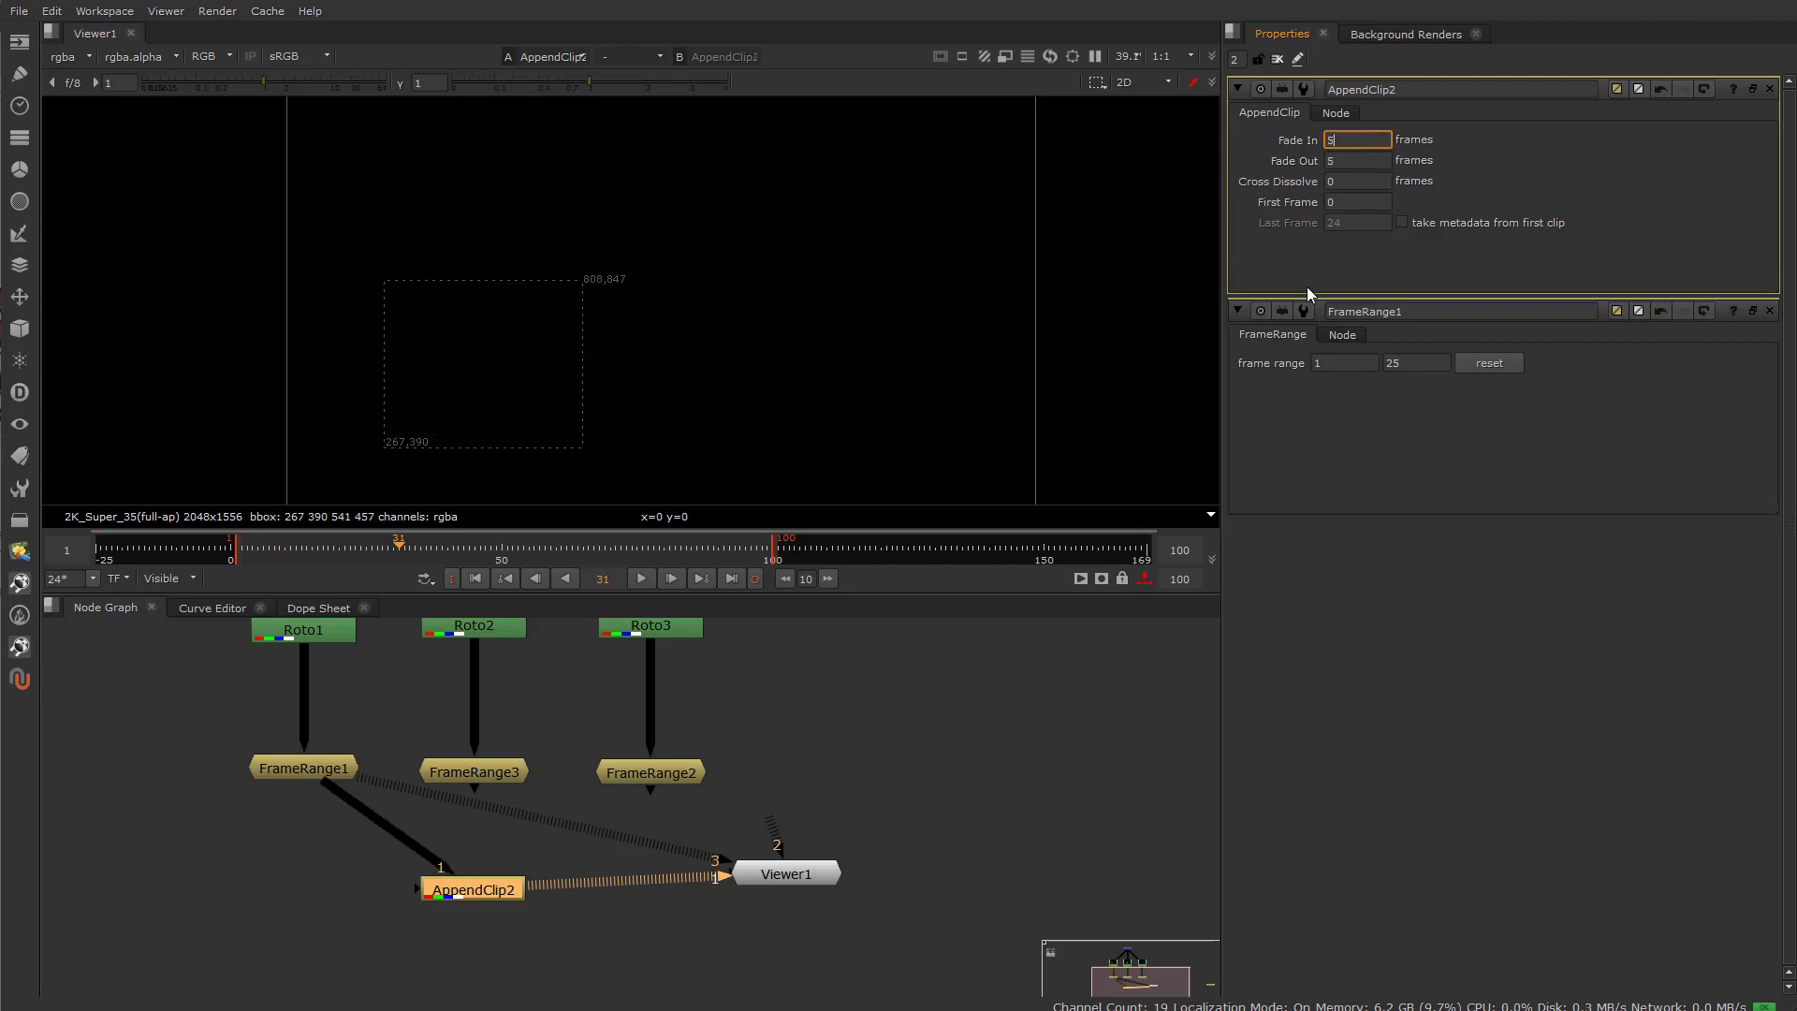
left_click_drag(282, 554, 232, 560)
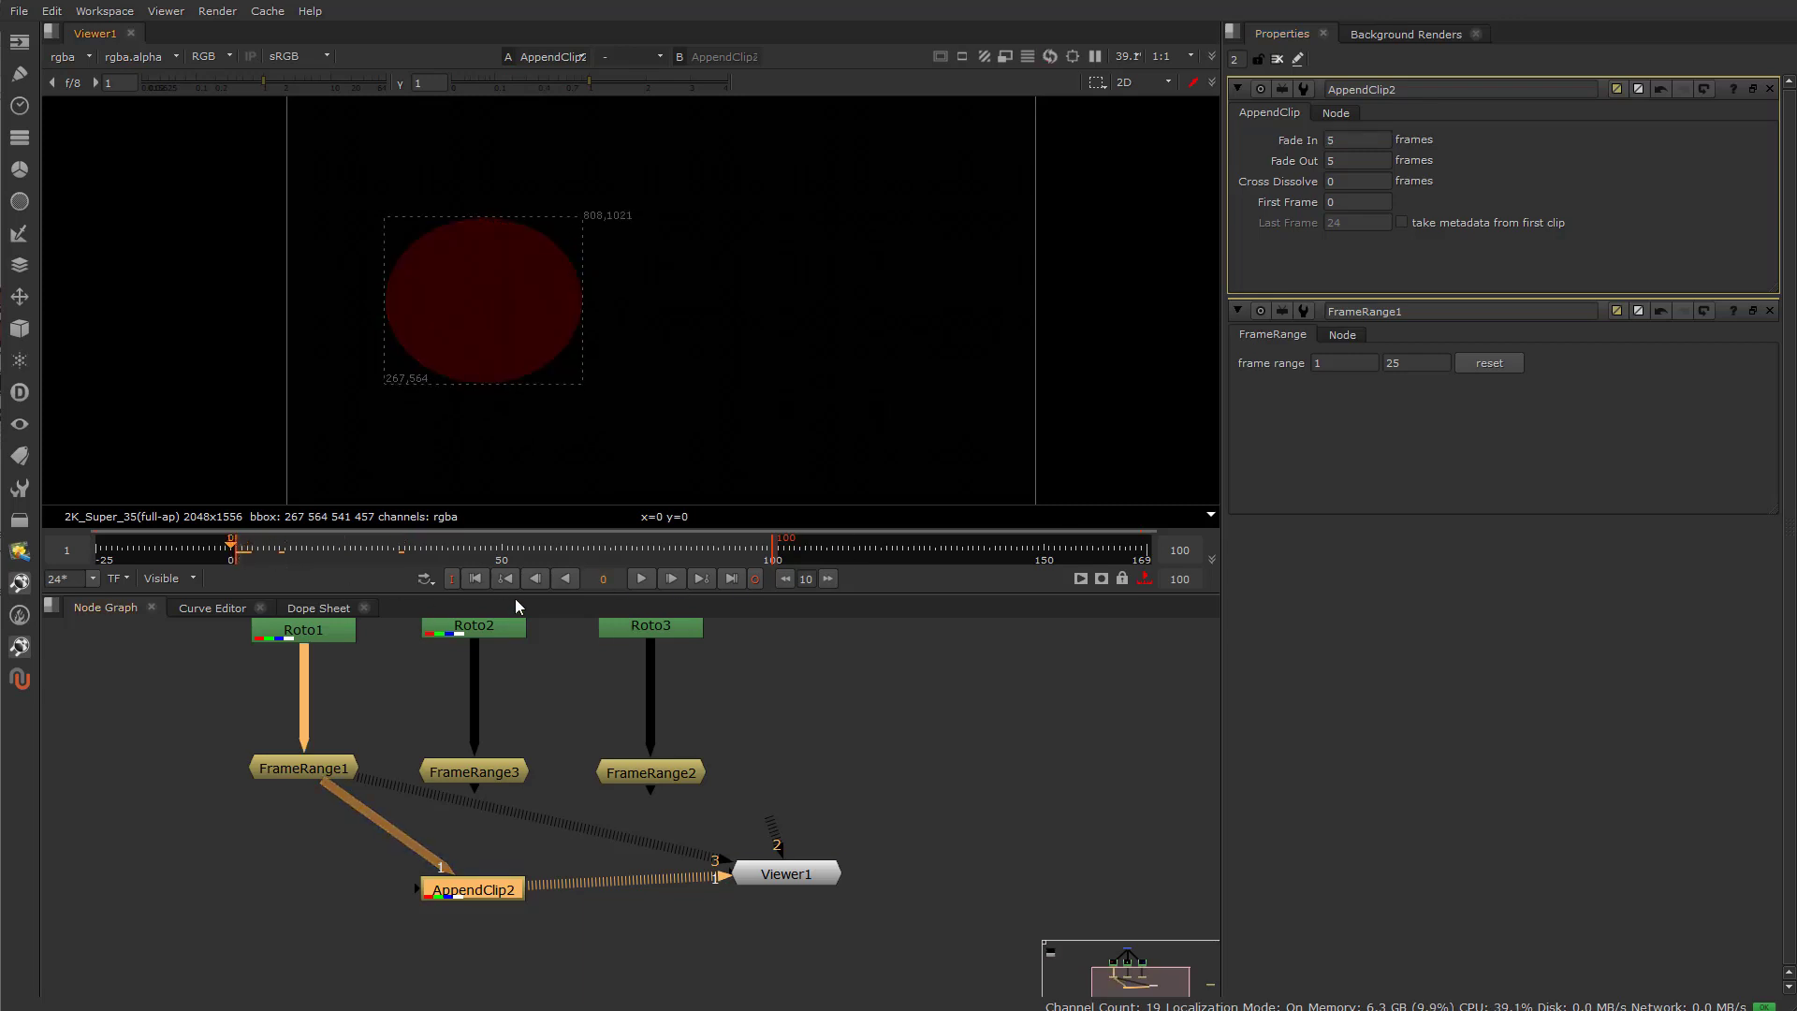
left_click(644, 578)
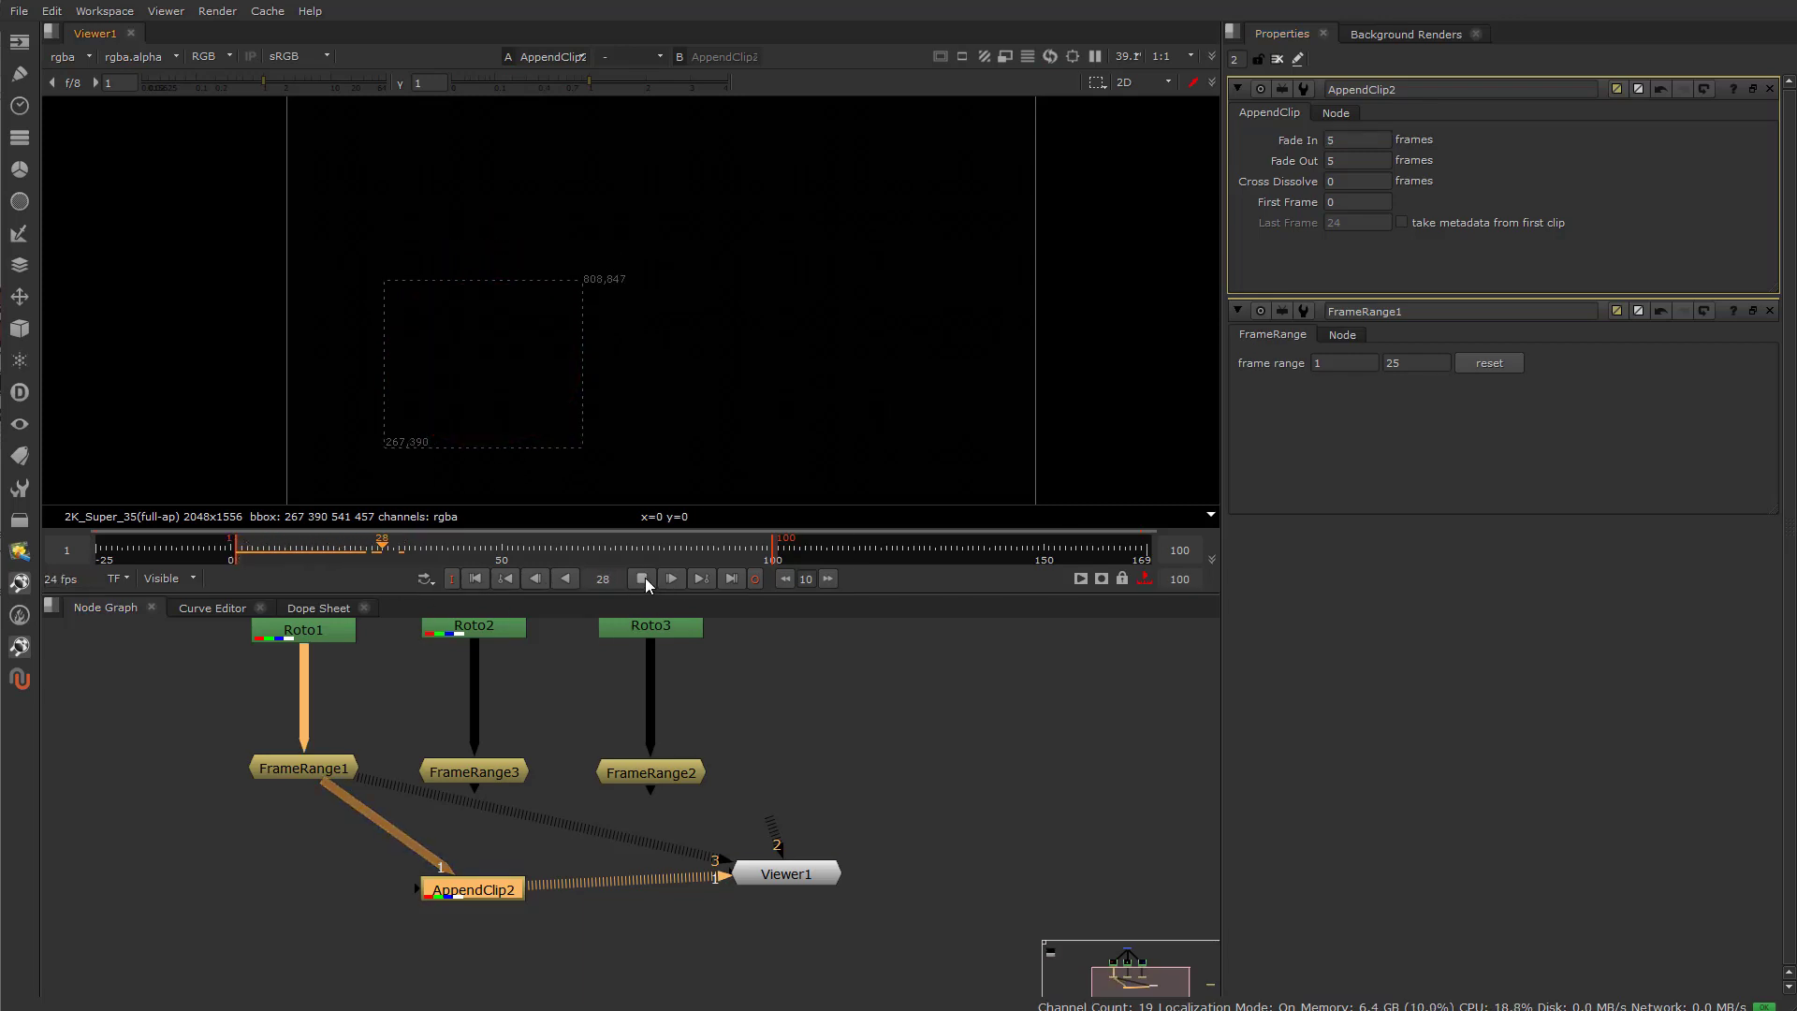
left_click_drag(369, 550, 247, 559)
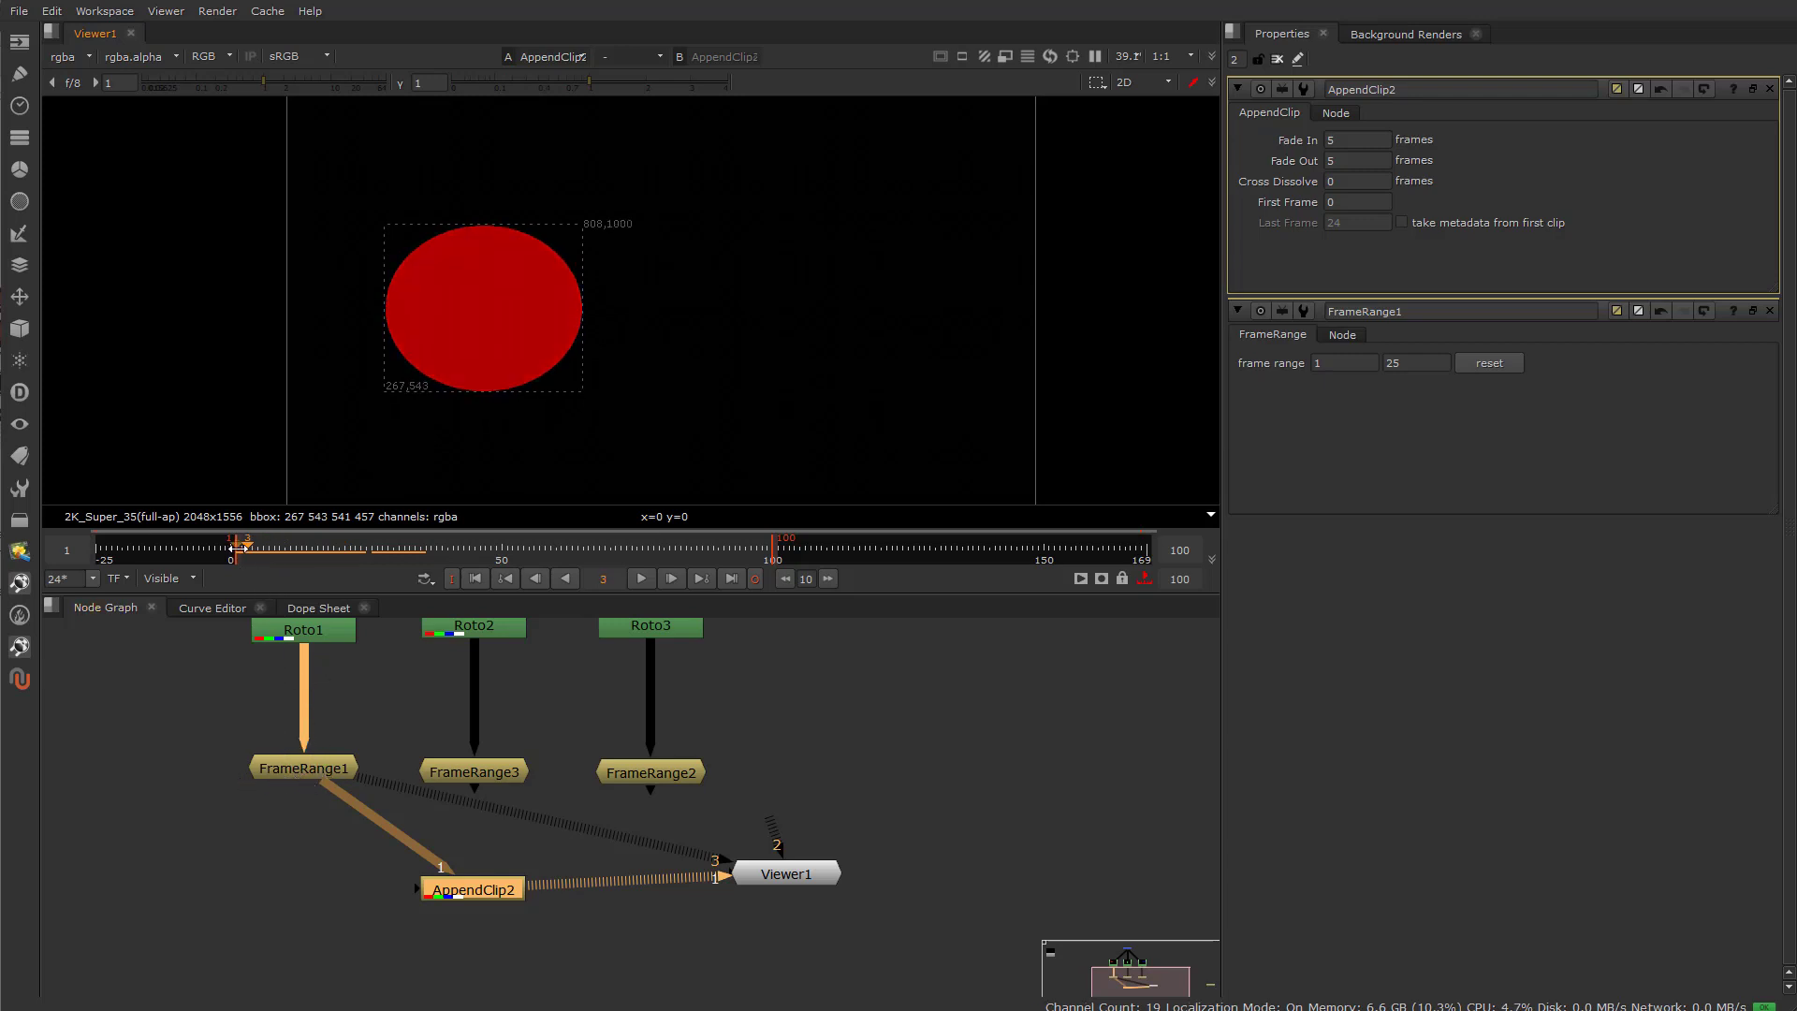
left_click_drag(250, 556, 285, 570)
Set AppendClip2's Fade In and Fade Out to 2 frames each, play the clip, and scrub back to frame 12.
left_click(1266, 142)
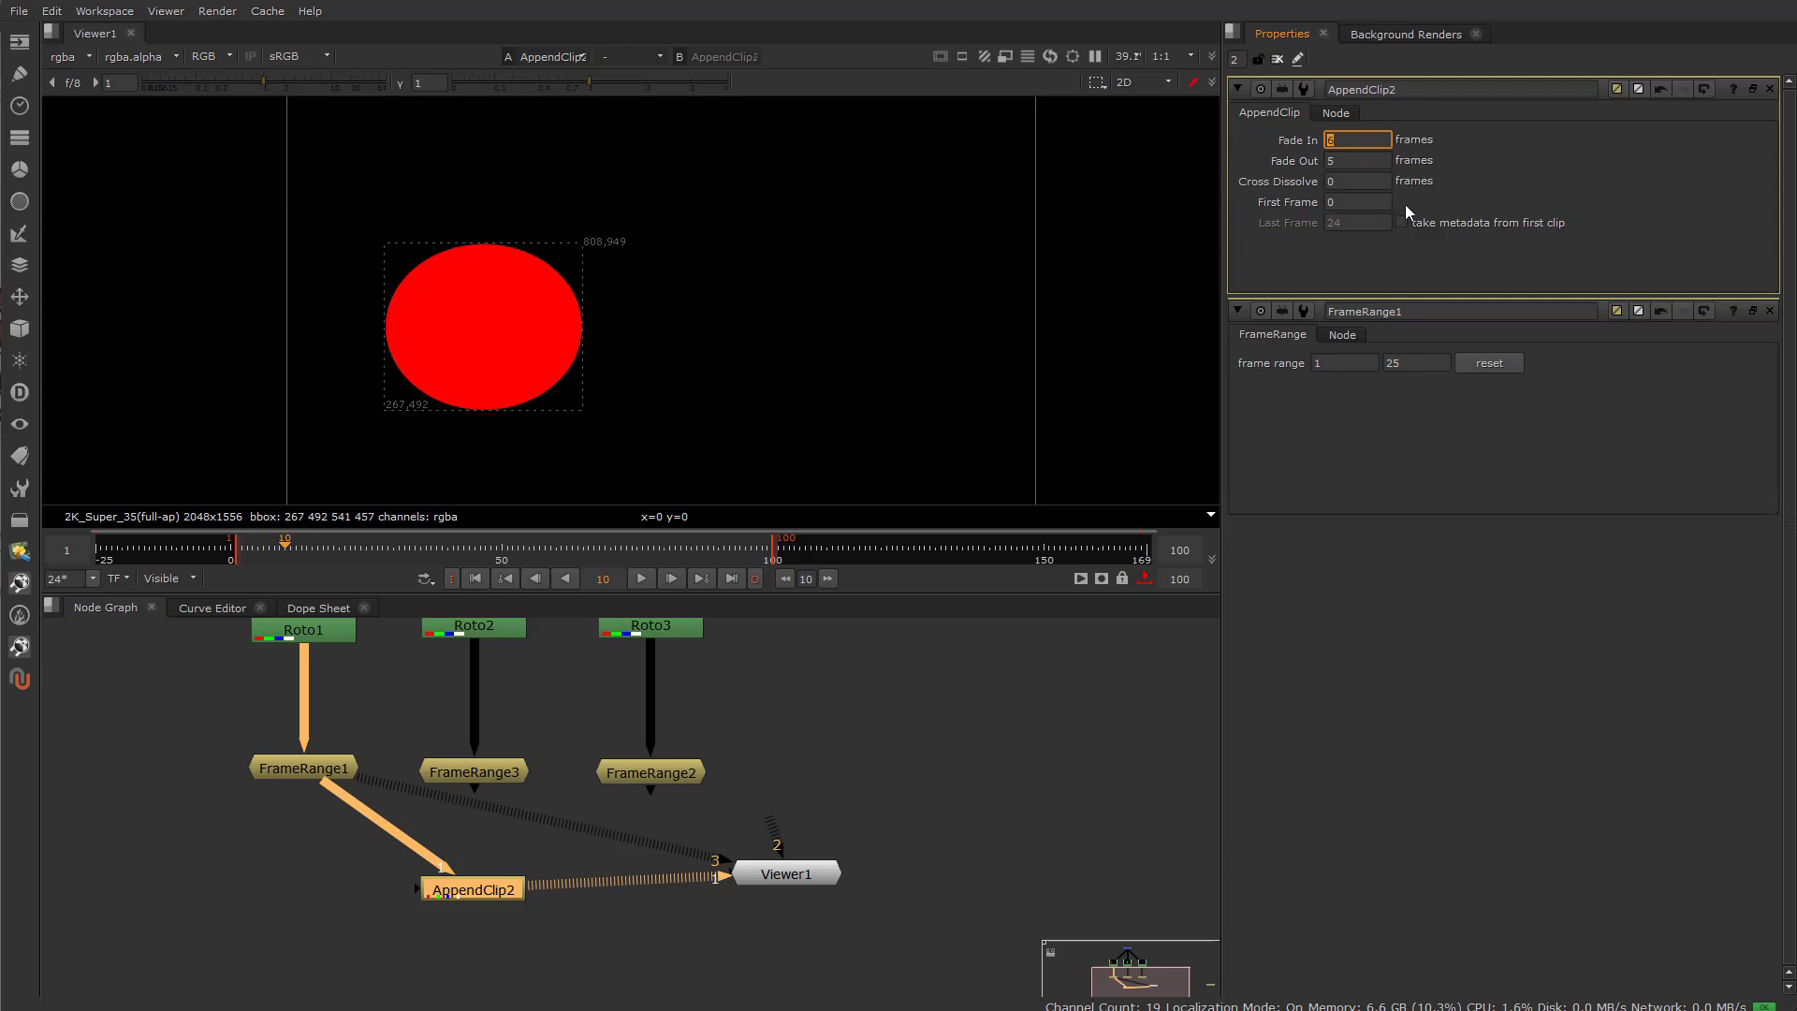
key("Tab")
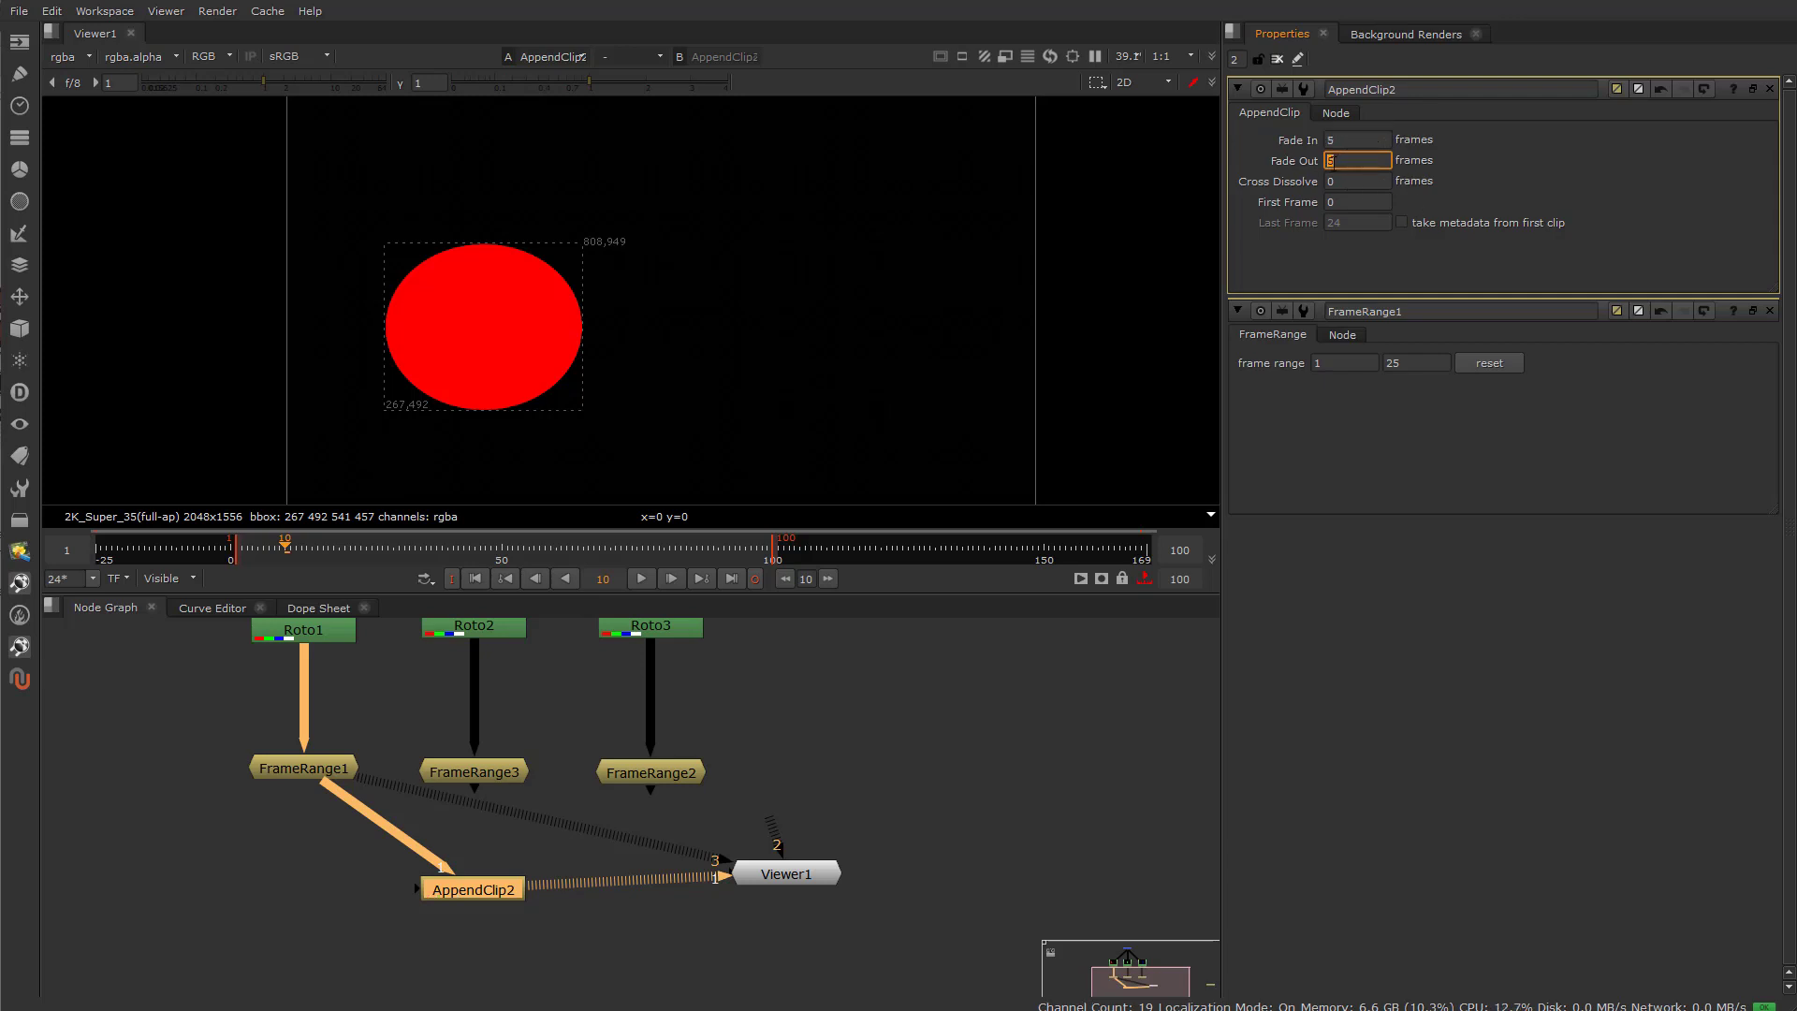
type("2")
key("shift+Tab")
type("2")
key("Tab")
left_click(234, 559)
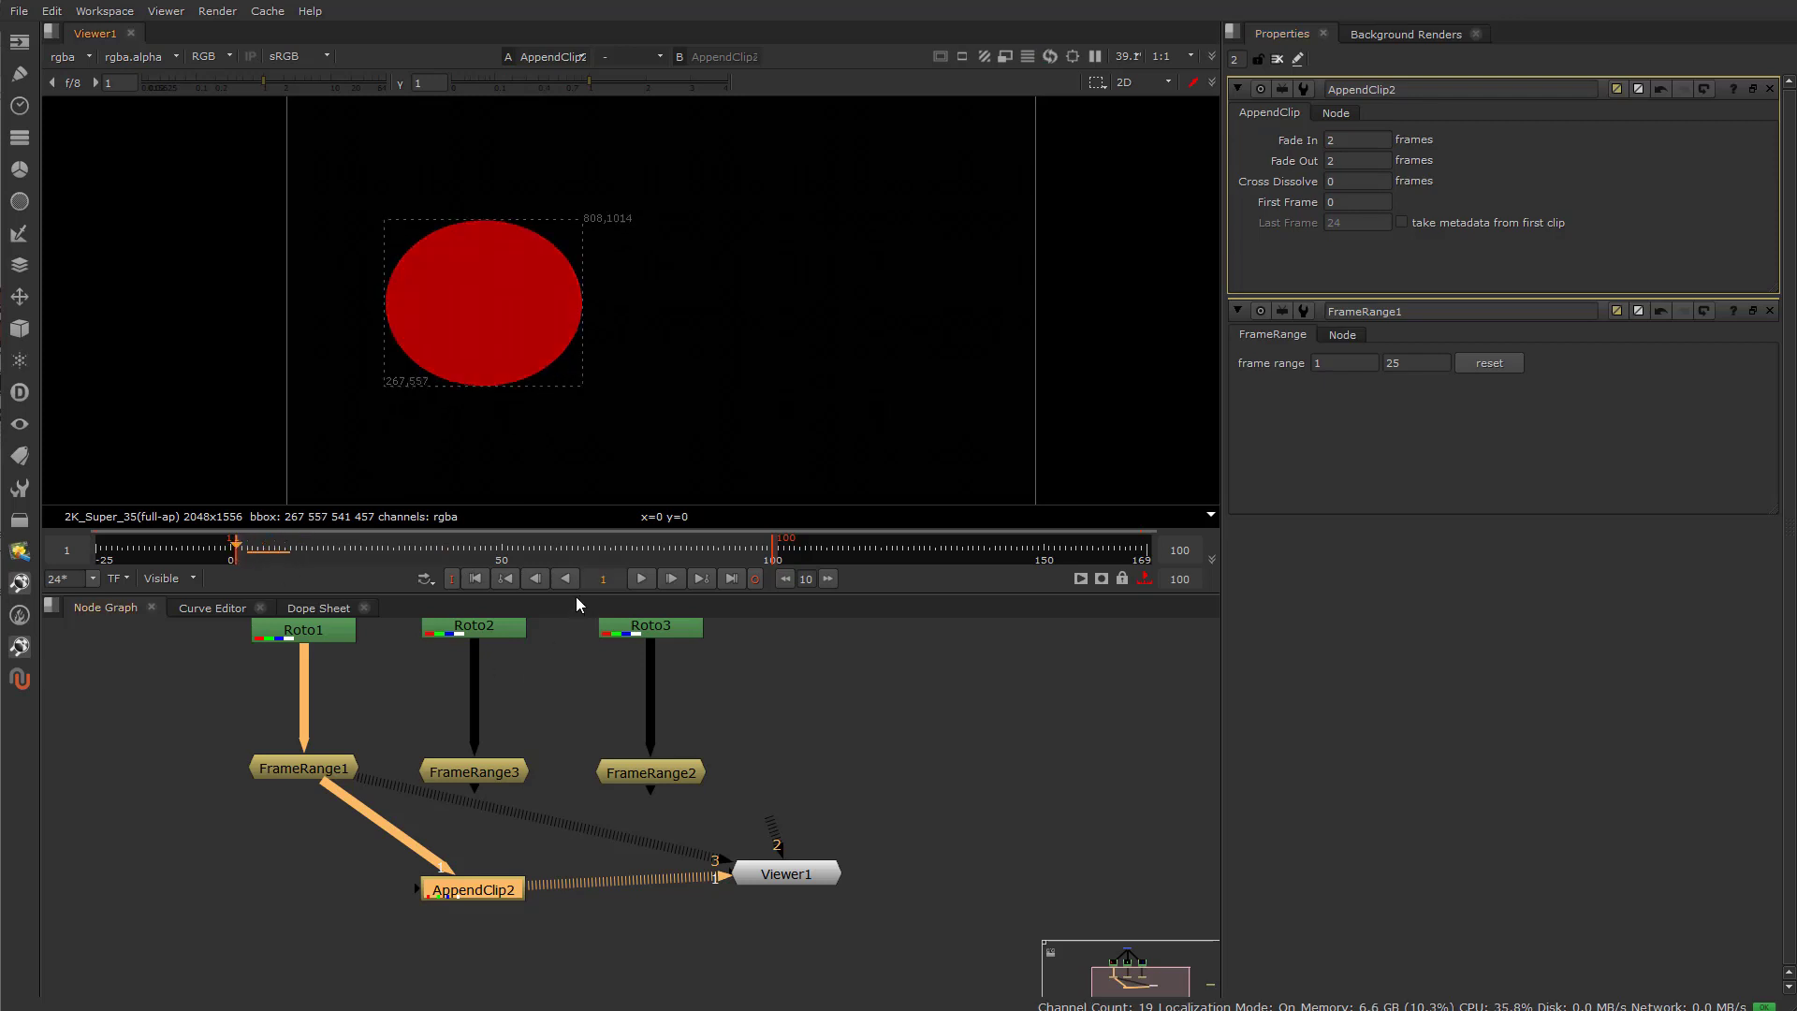
left_click(643, 579)
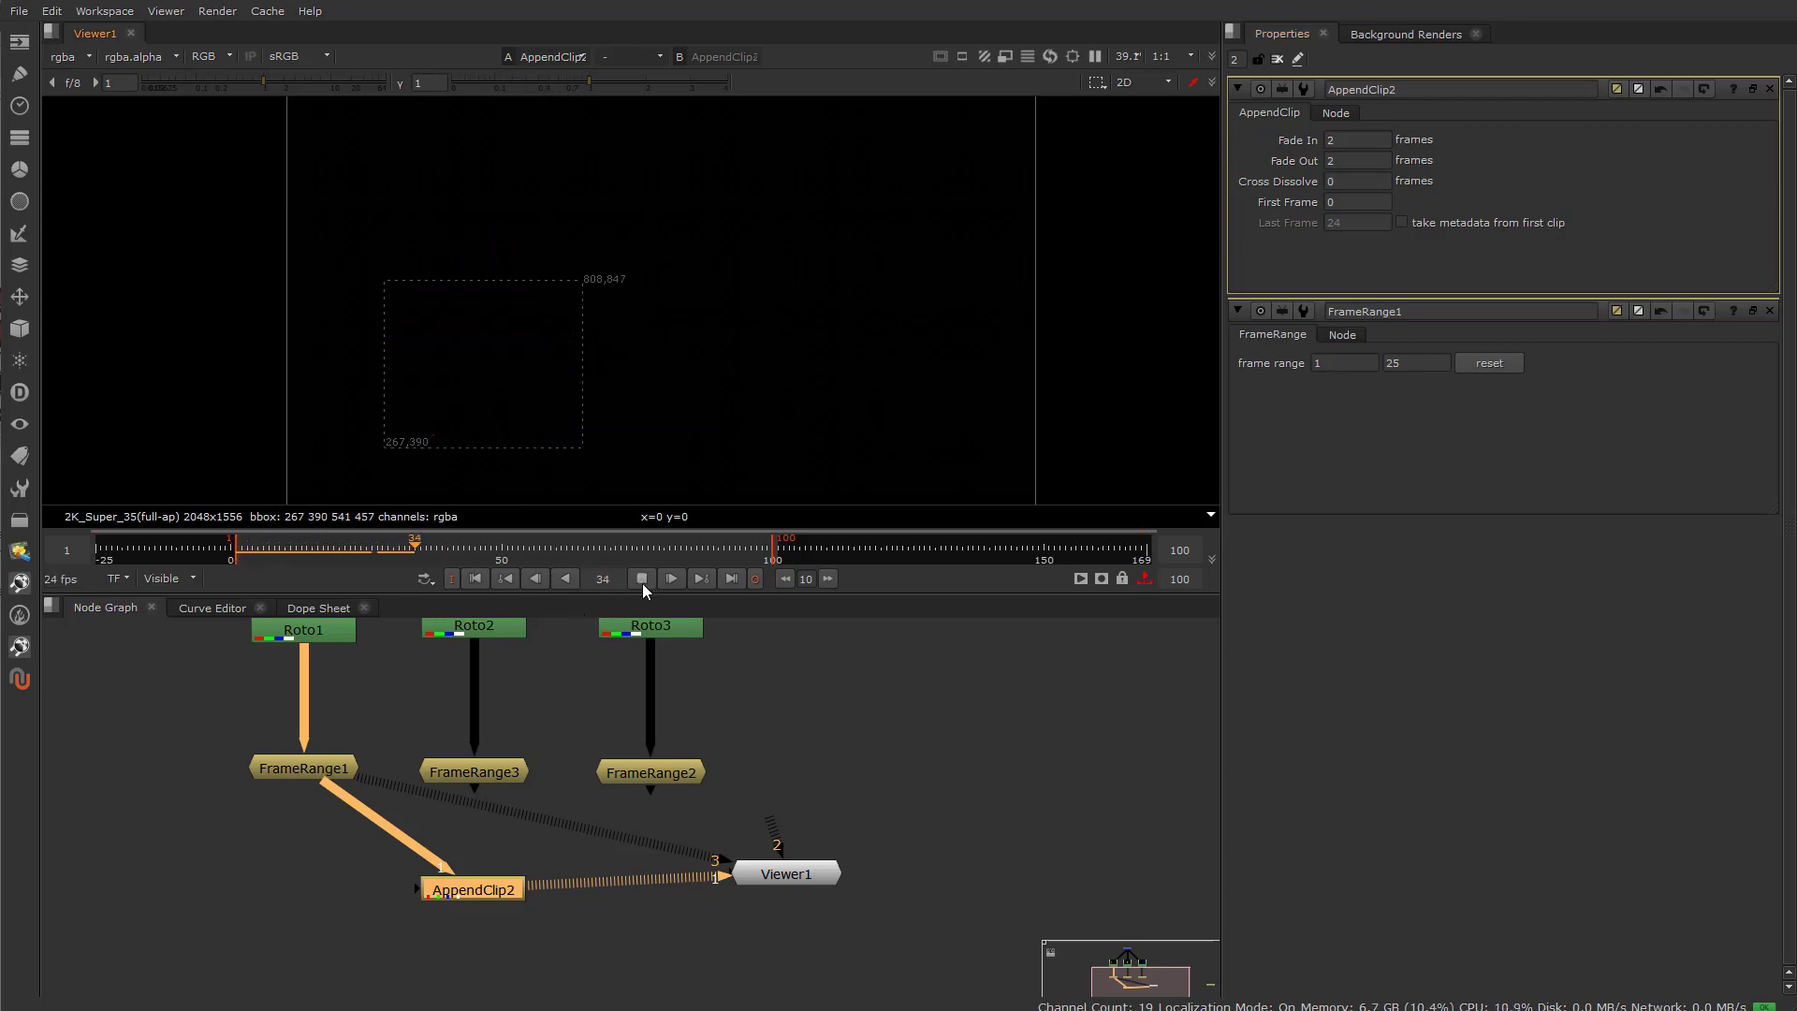
left_click(642, 581)
left_click_drag(412, 560, 295, 554)
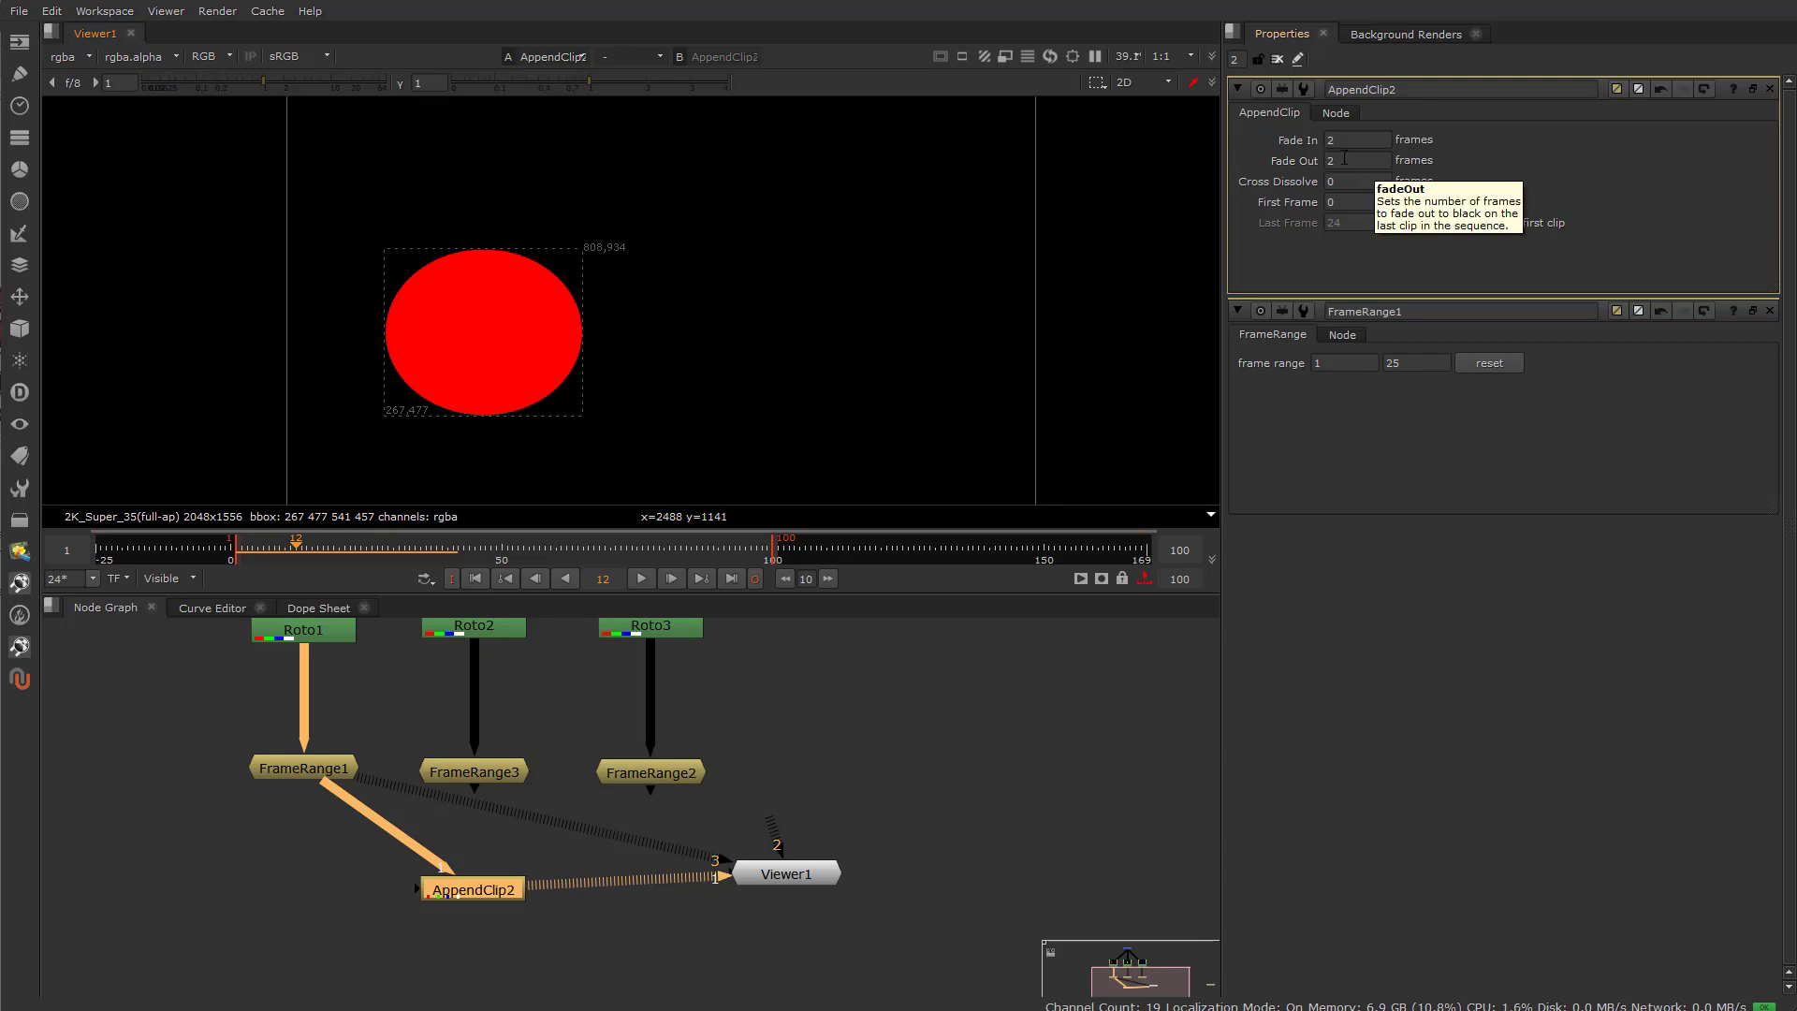
Set AppendClip2's First Frame to 10.
left_click(1356, 203)
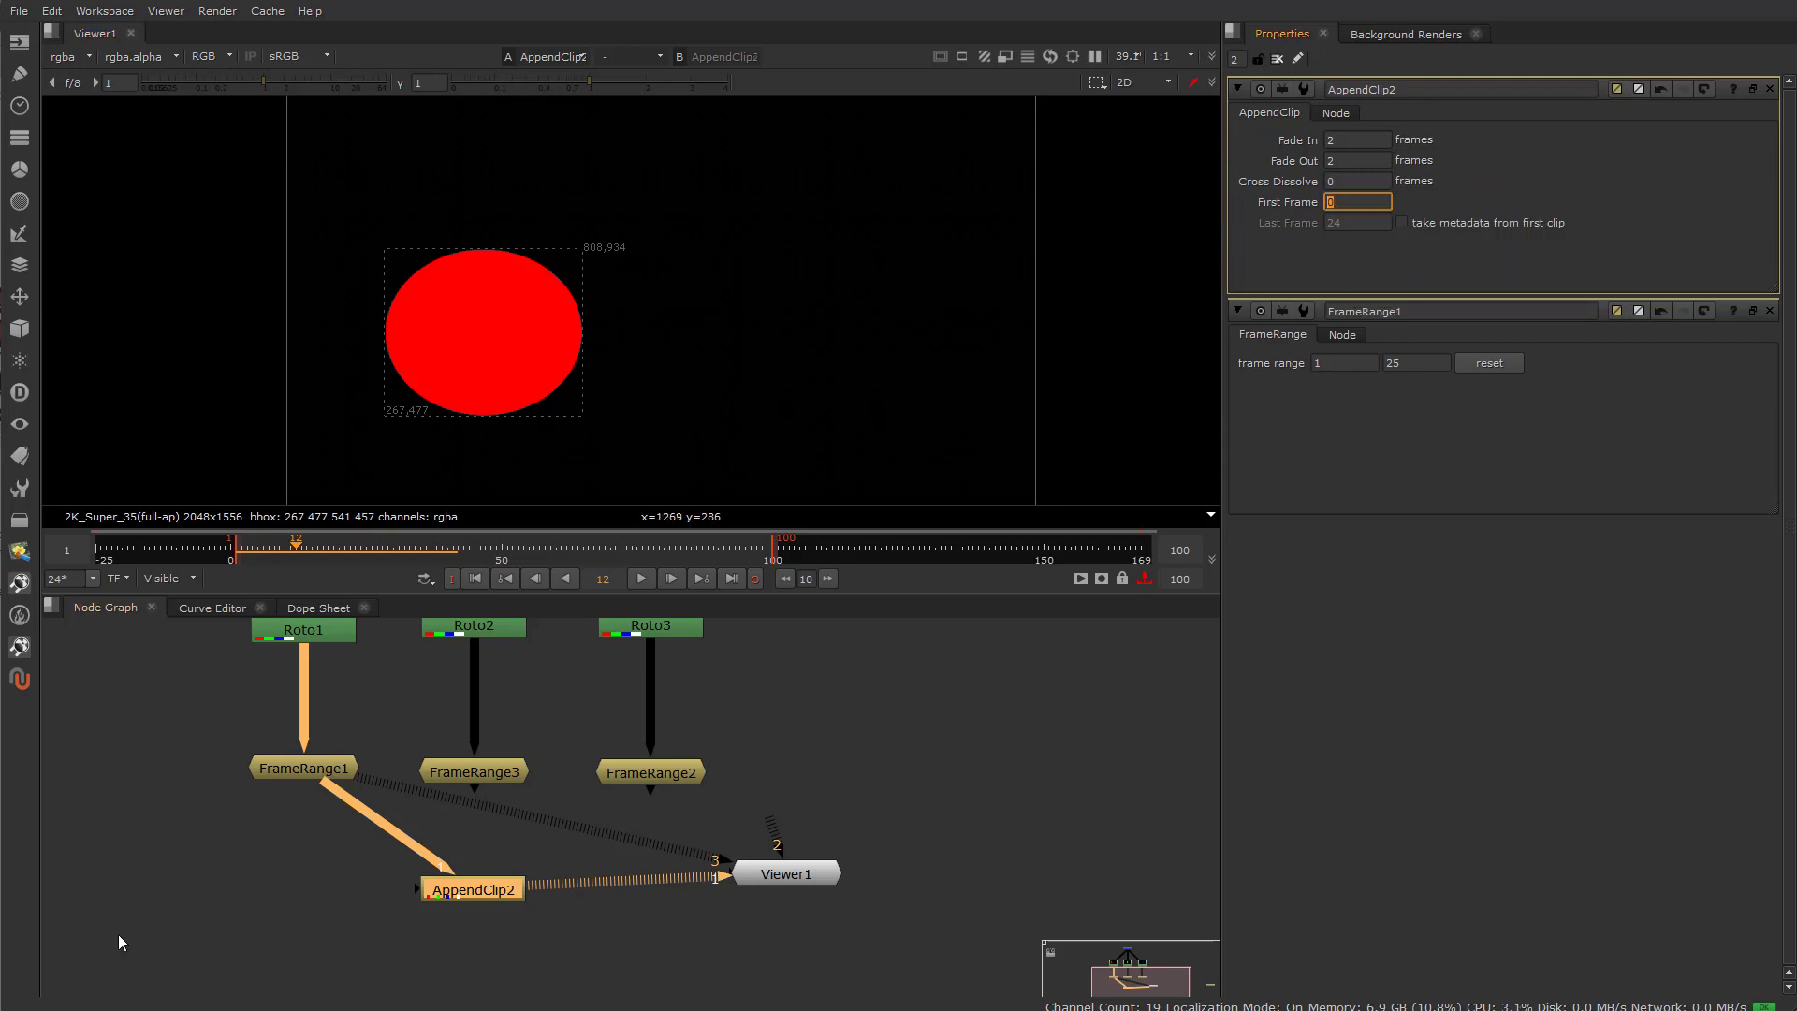
type("10")
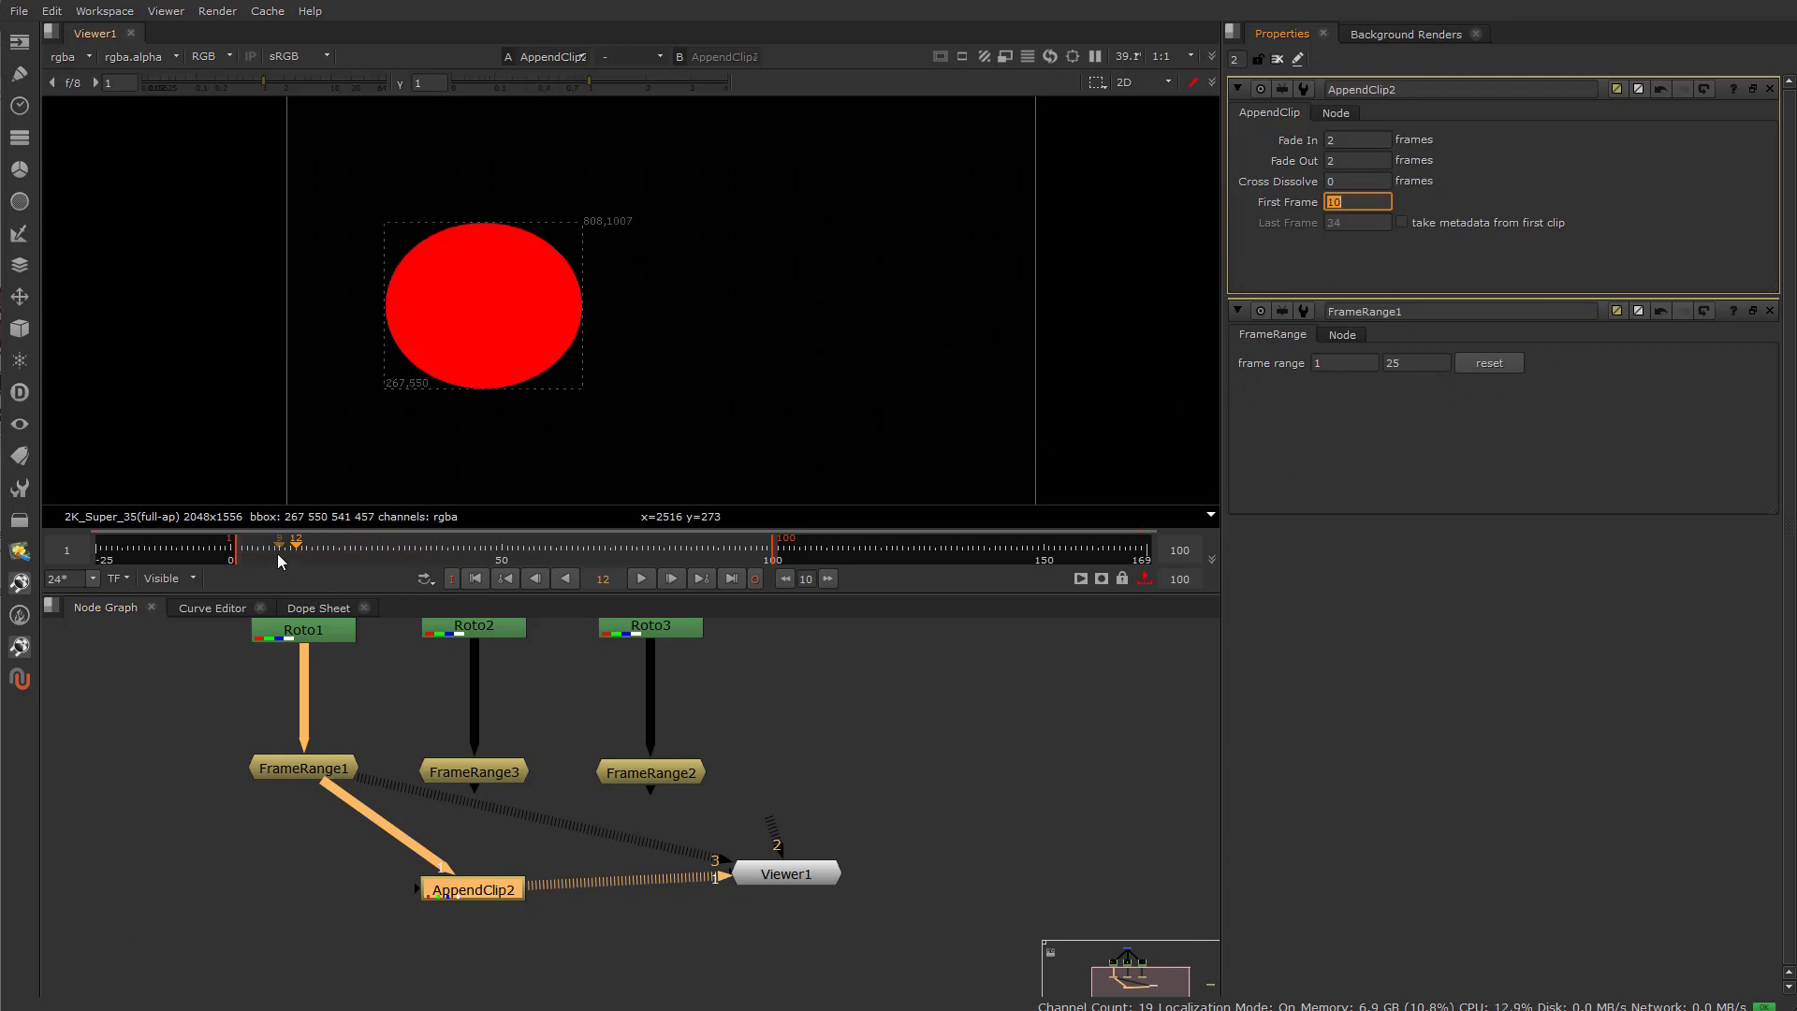
Play AppendClip2's offset clip from frame 1, scrub through to frame 35 and back to frame 9.
left_click(238, 556)
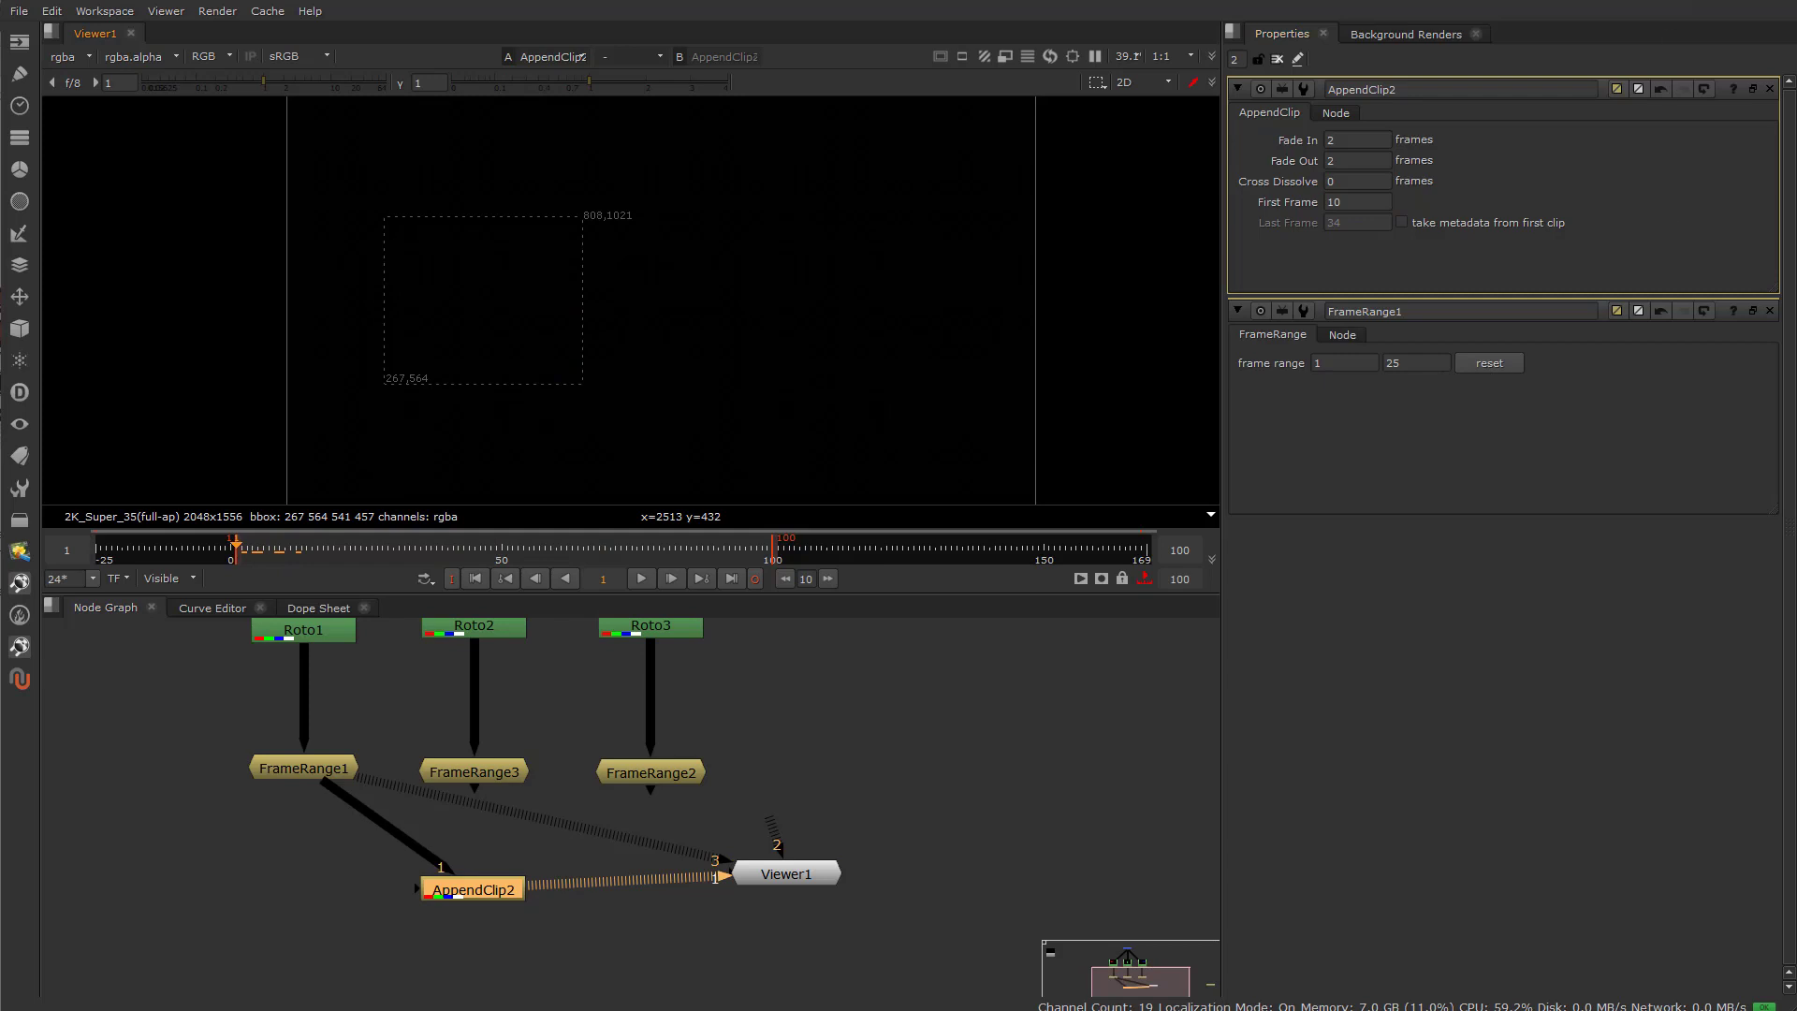
left_click(641, 578)
left_click(642, 578)
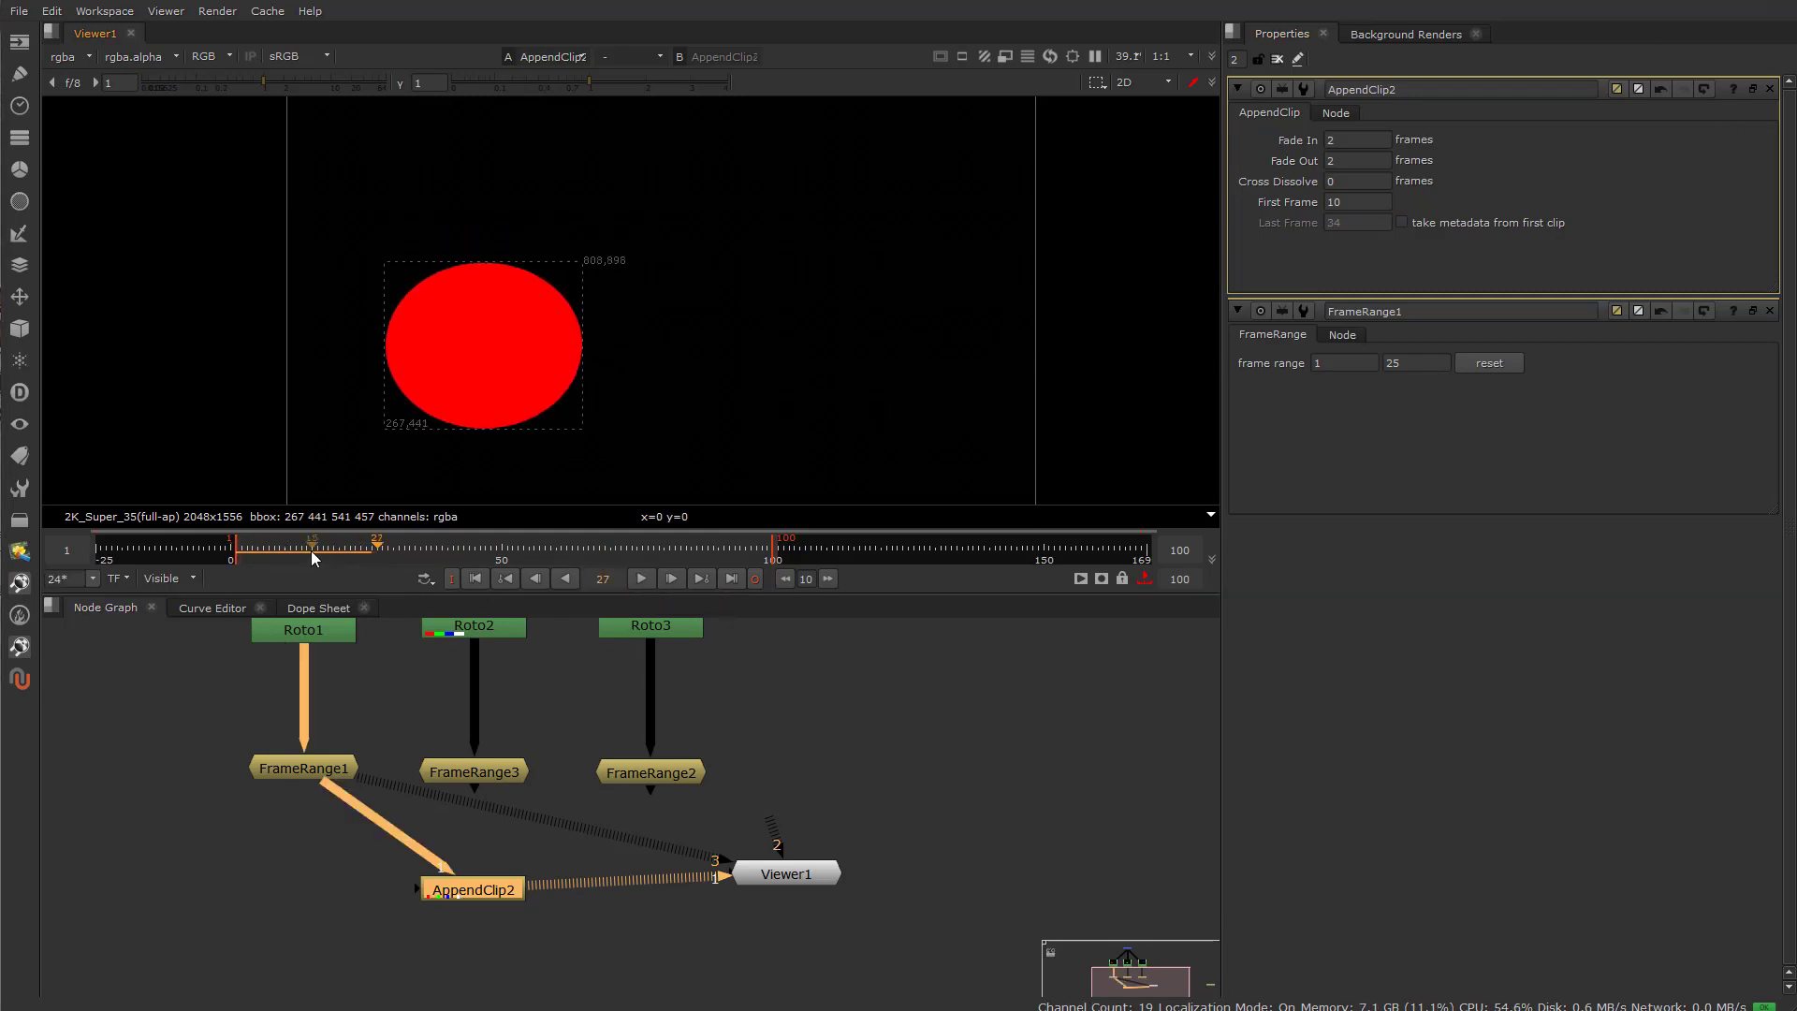
left_click(285, 549)
left_click_drag(278, 548, 421, 559)
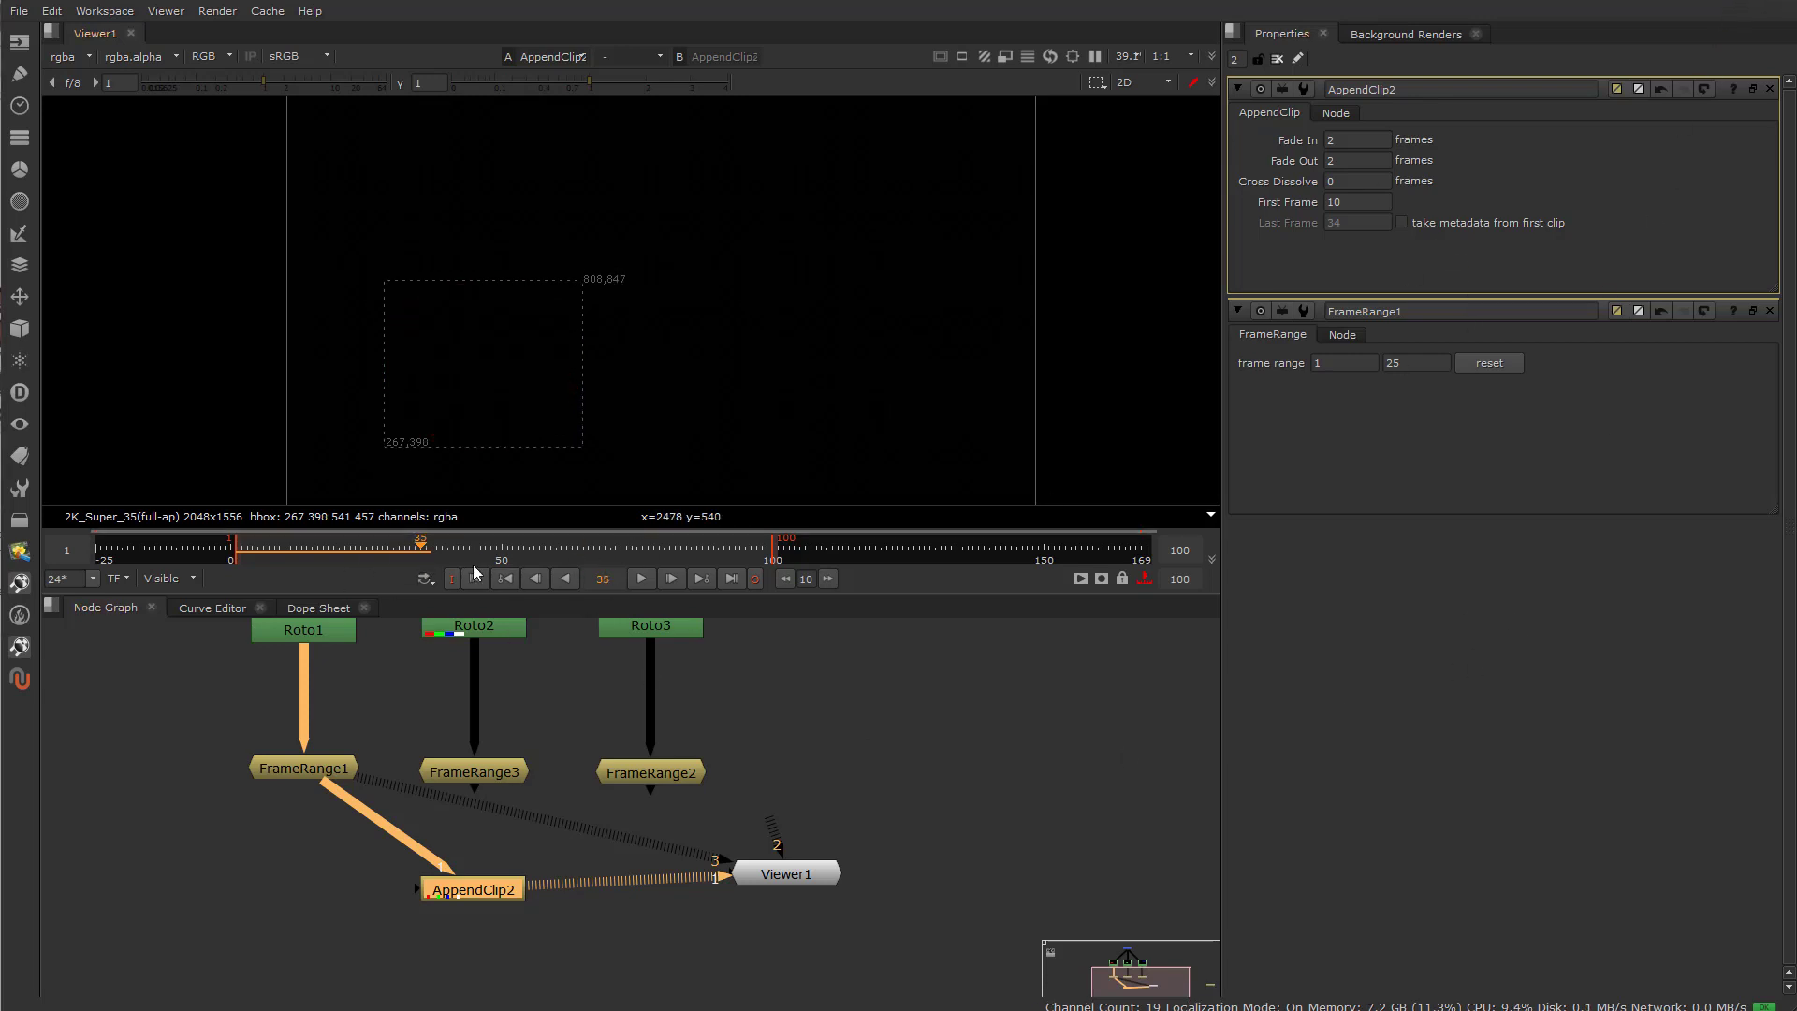
left_click_drag(330, 555, 279, 554)
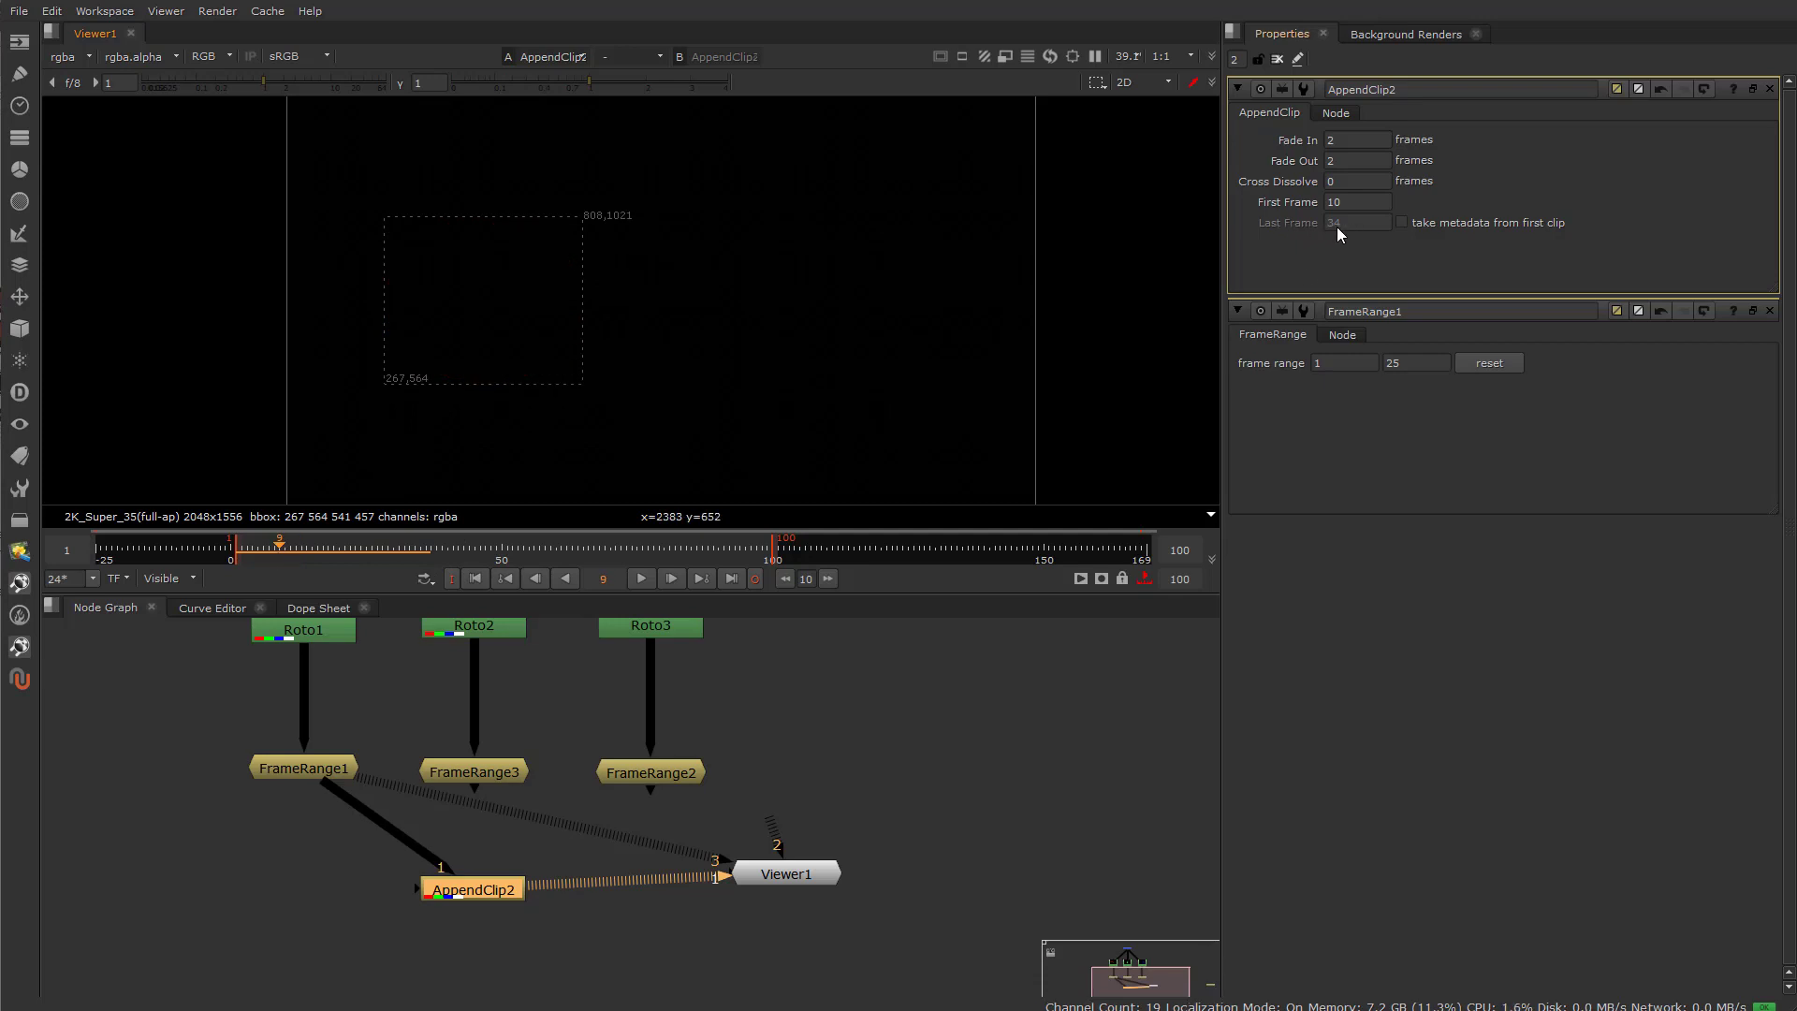
Read the description of AppendClip2's Last Frame setting, and scrub around the clip's start, ending on frame 11.
mouse_move(1338, 228)
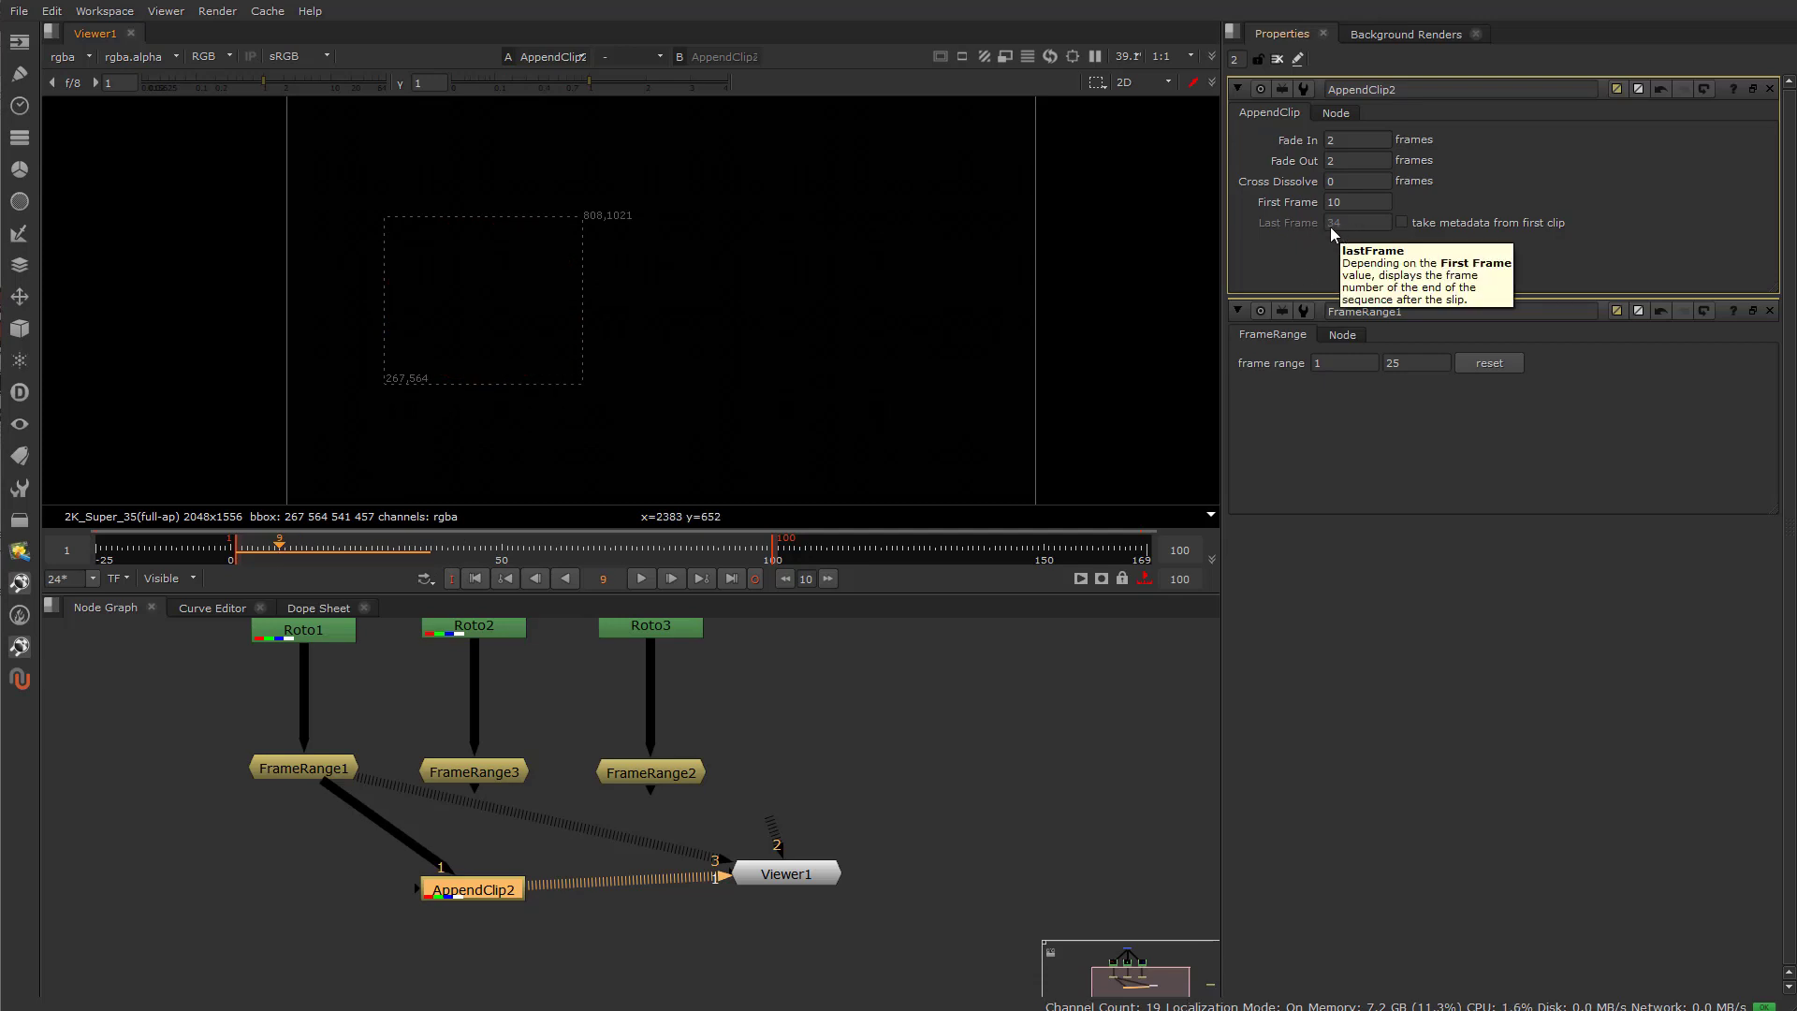
left_click(266, 554)
left_click(257, 555)
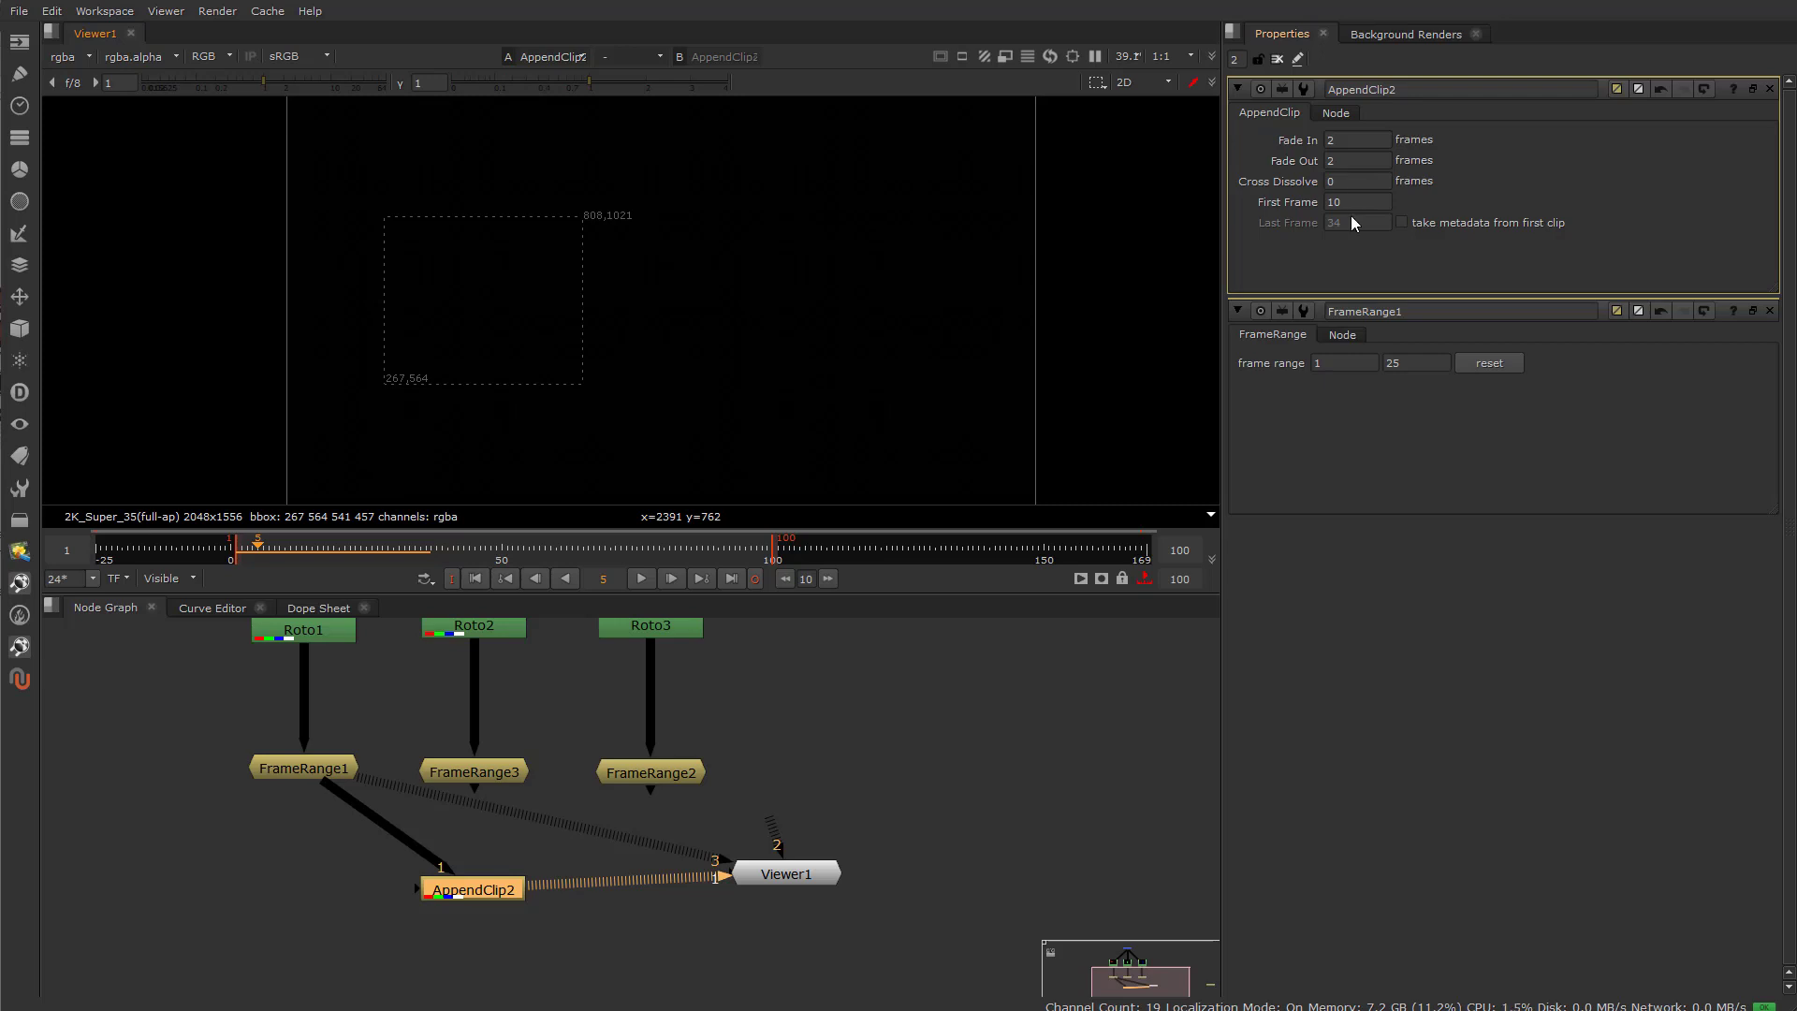
double_click(1355, 202)
key("Tab")
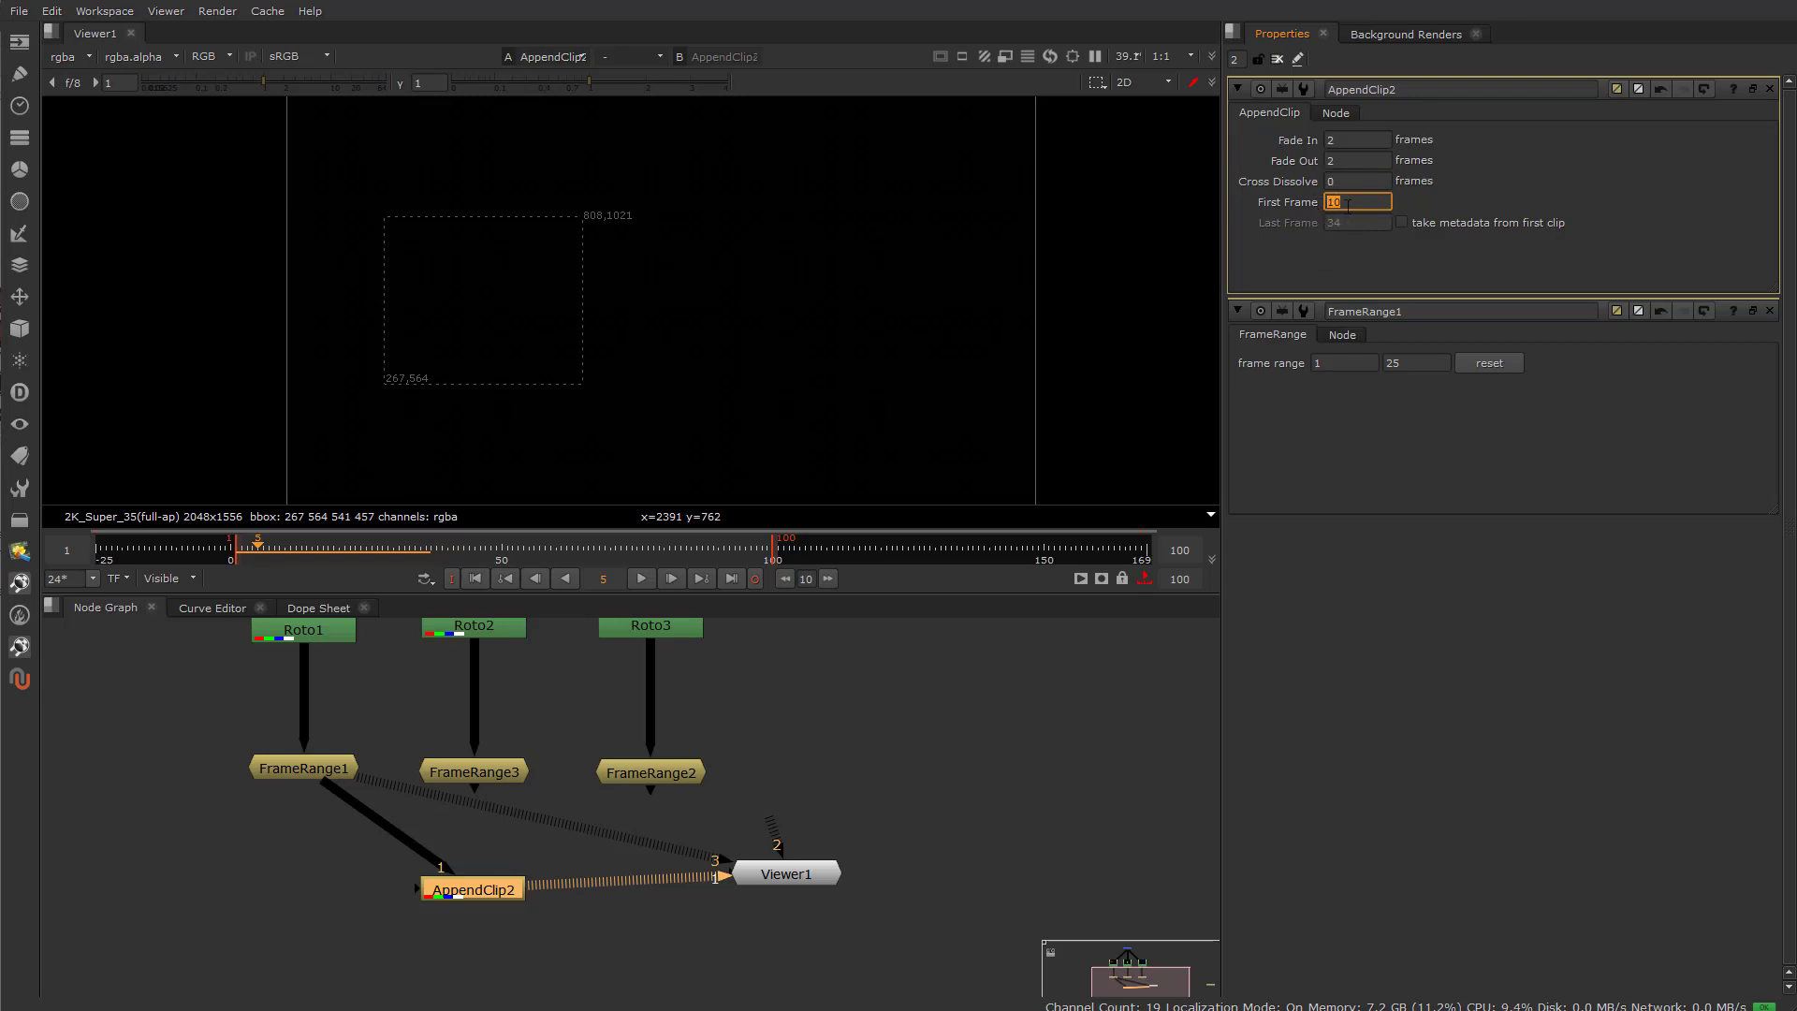
left_click(1348, 203)
left_click_drag(265, 556, 333, 552)
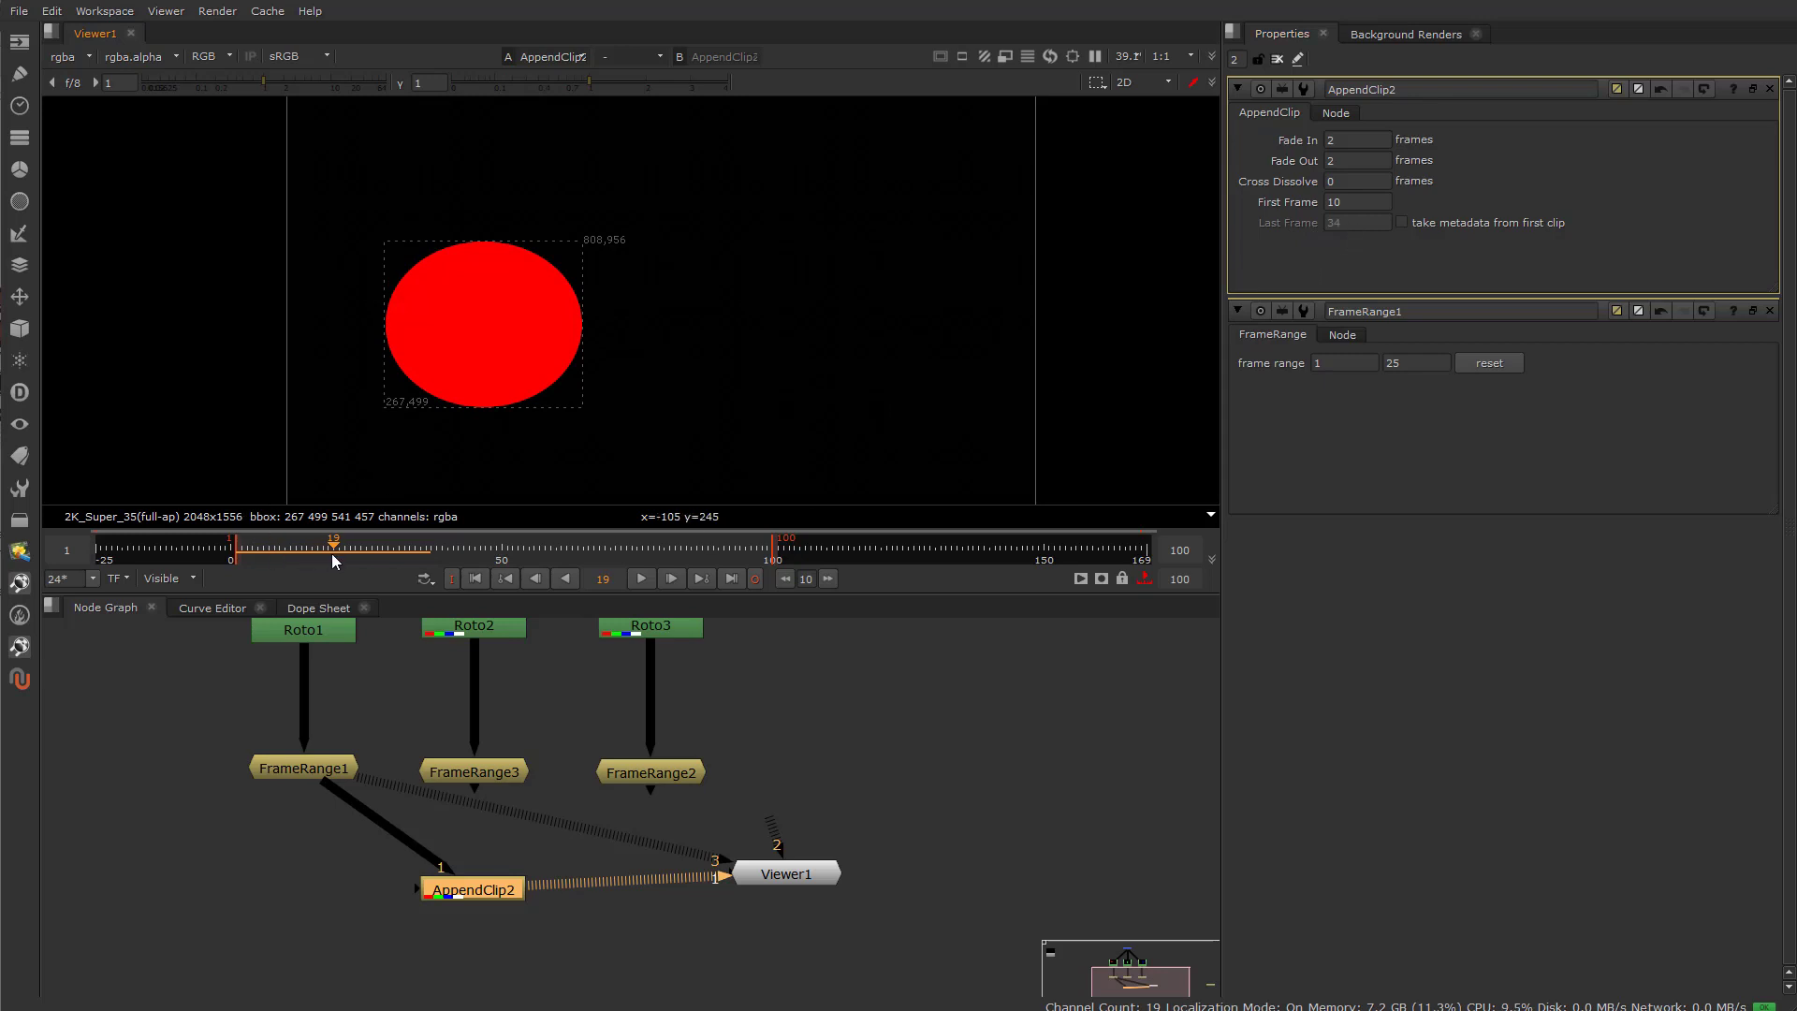
mouse_move(324, 552)
left_mouse_down()
mouse_move(251, 556)
mouse_move(291, 553)
left_mouse_up()
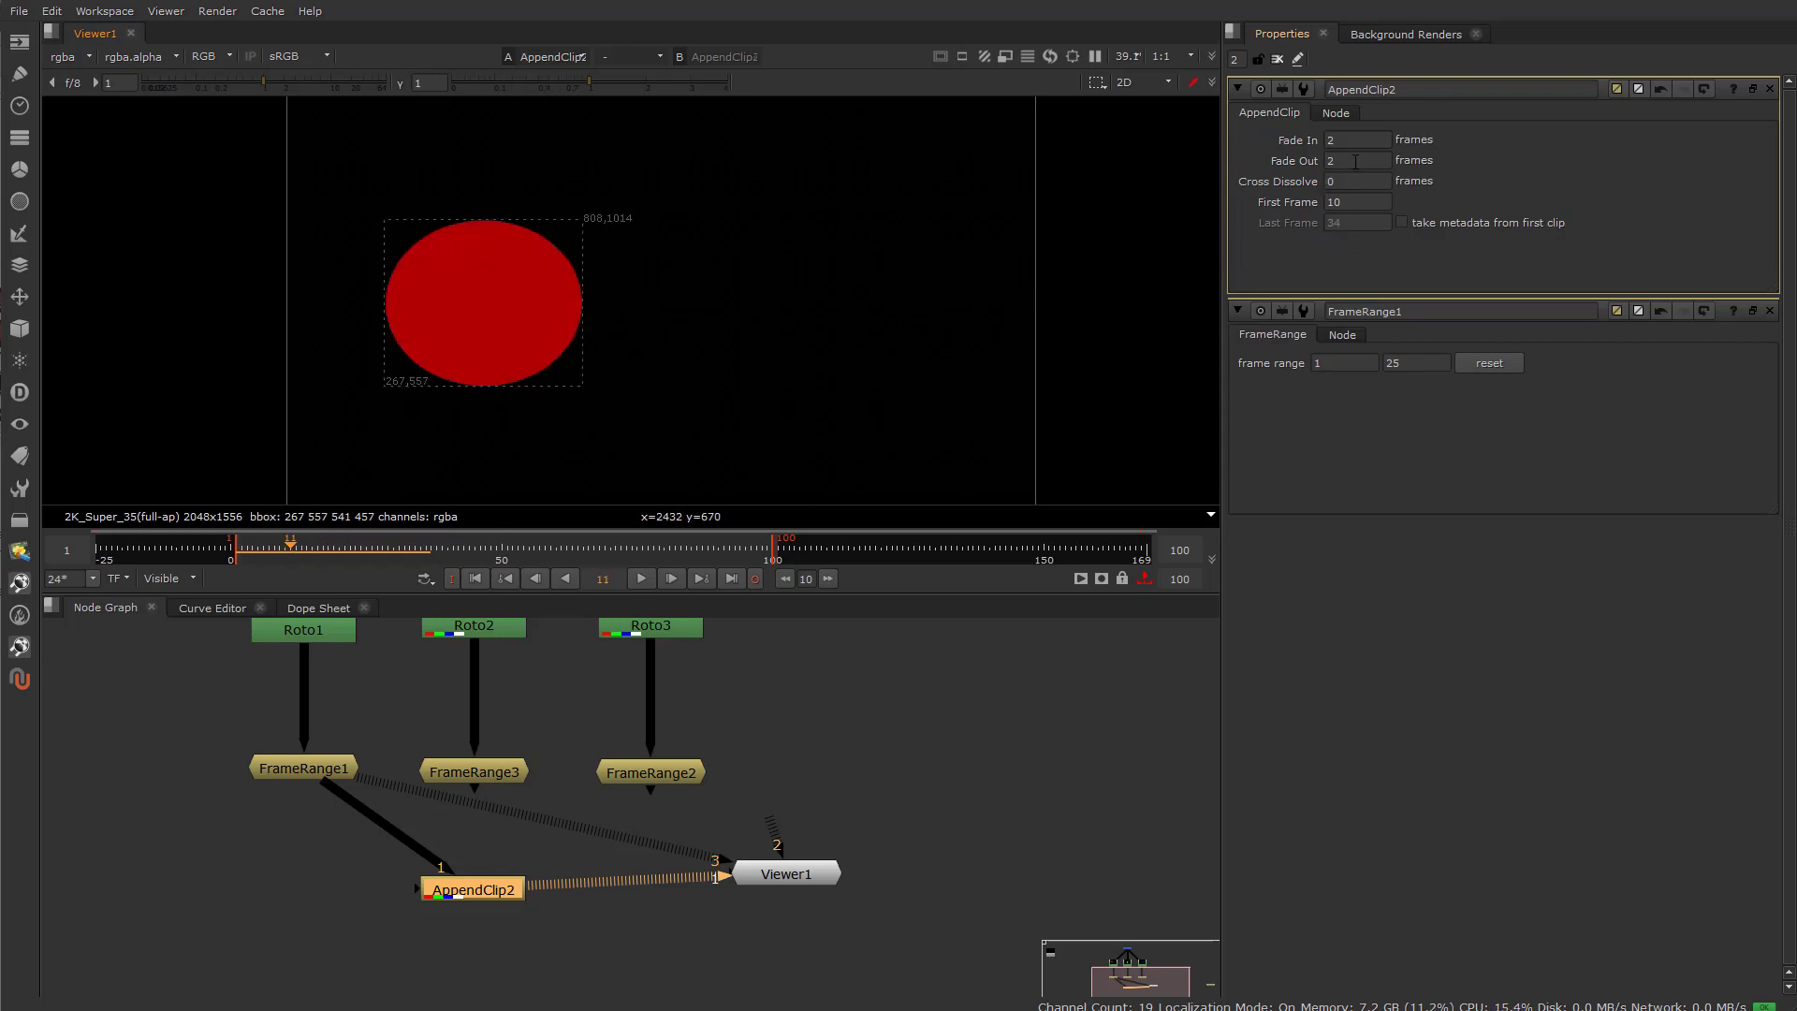
Set AppendClip2's First Frame to 20 and step back to frame 10.
double_click(1352, 201)
type("20")
key("Return")
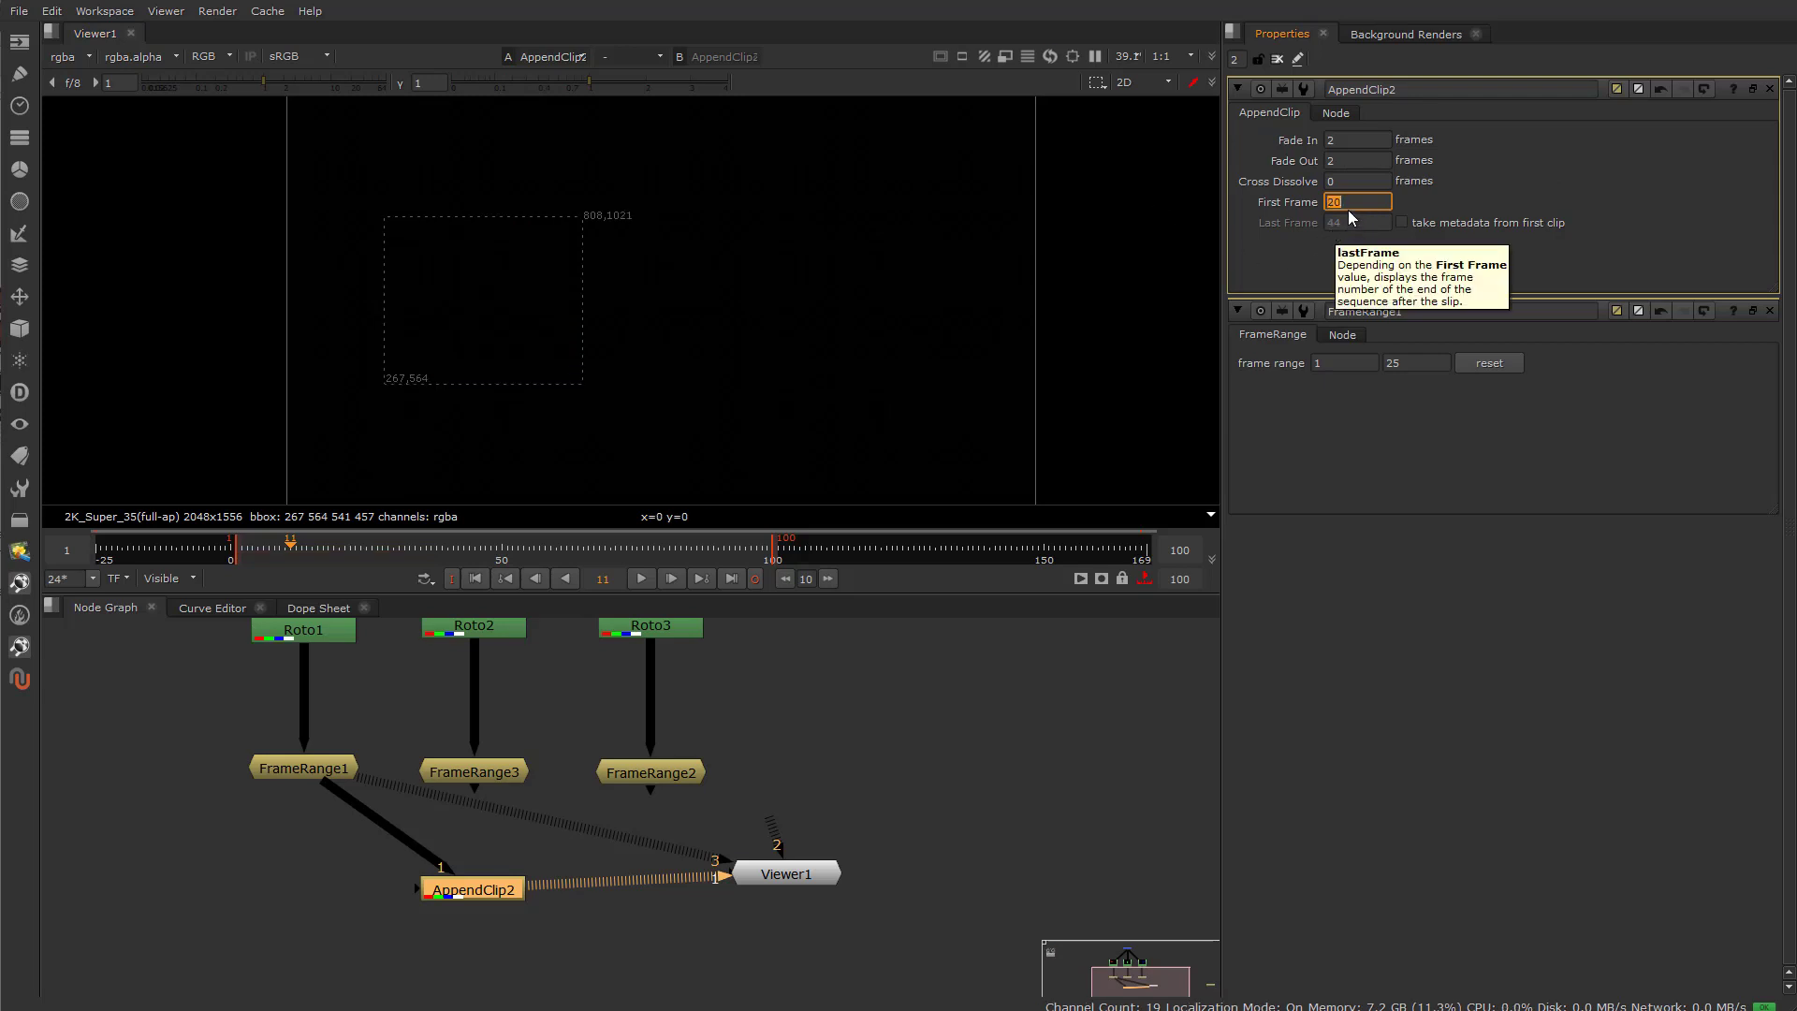
left_click(1367, 222)
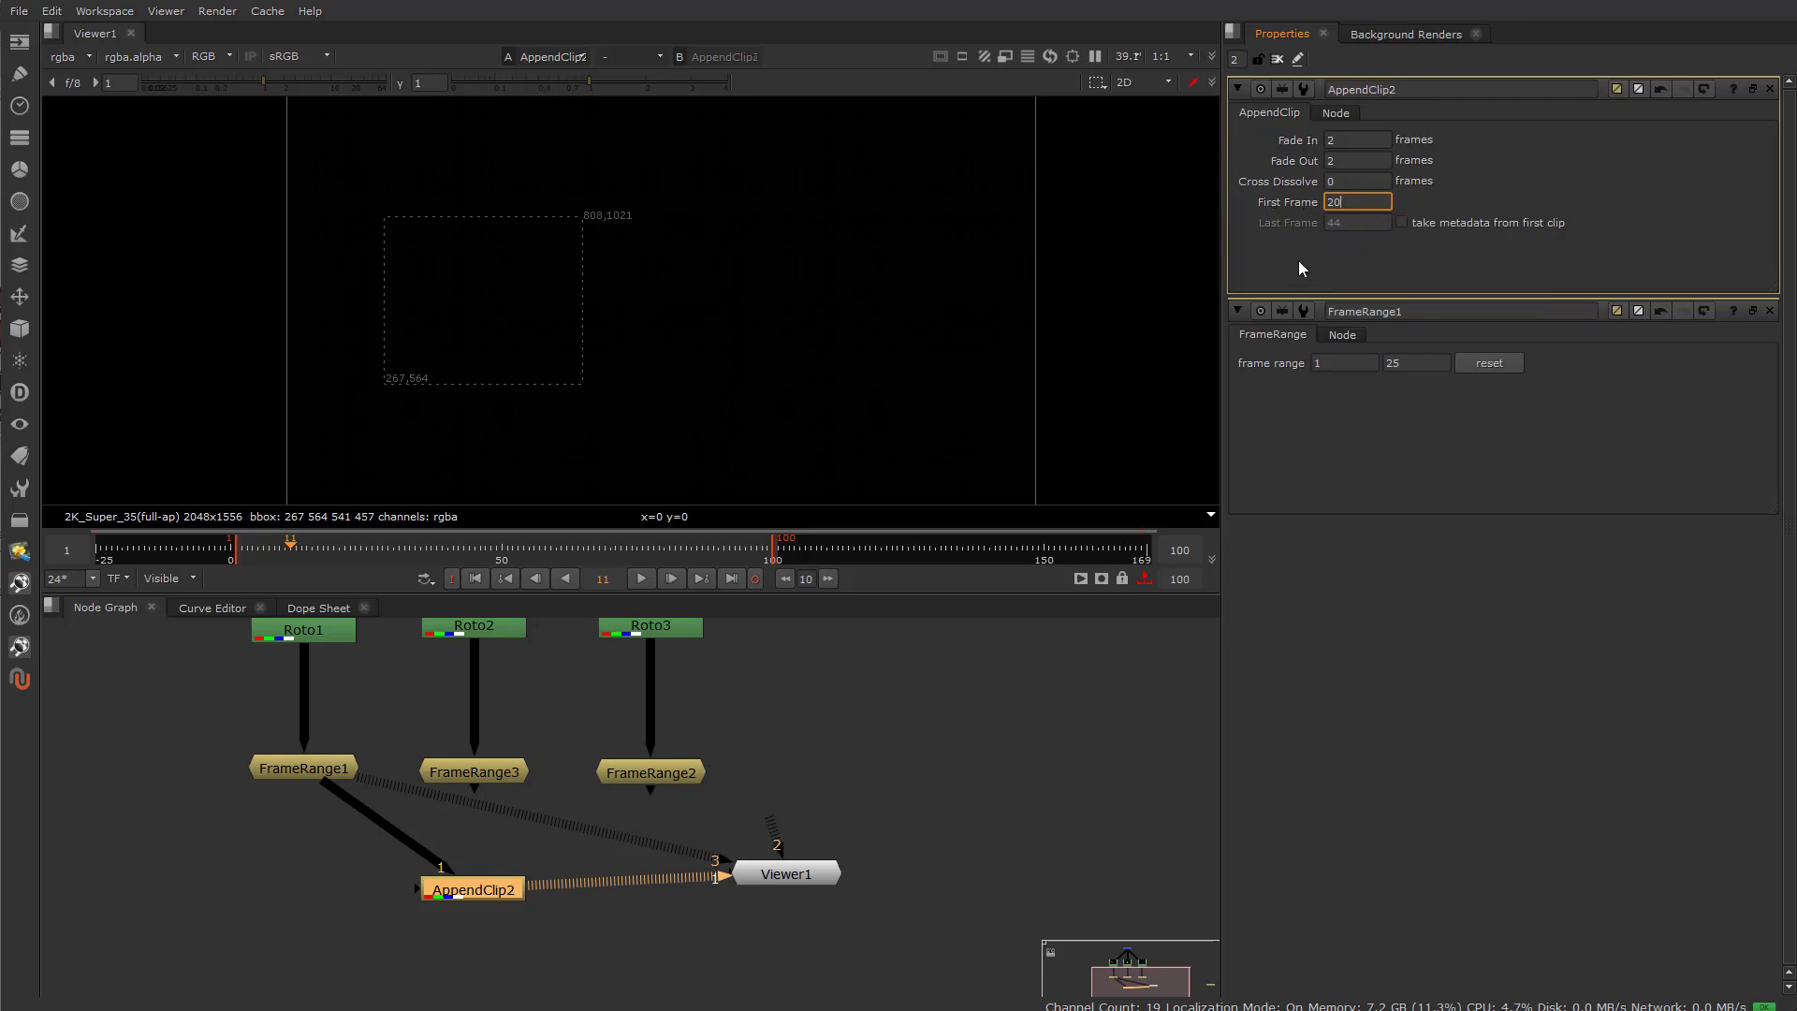
key("Left")
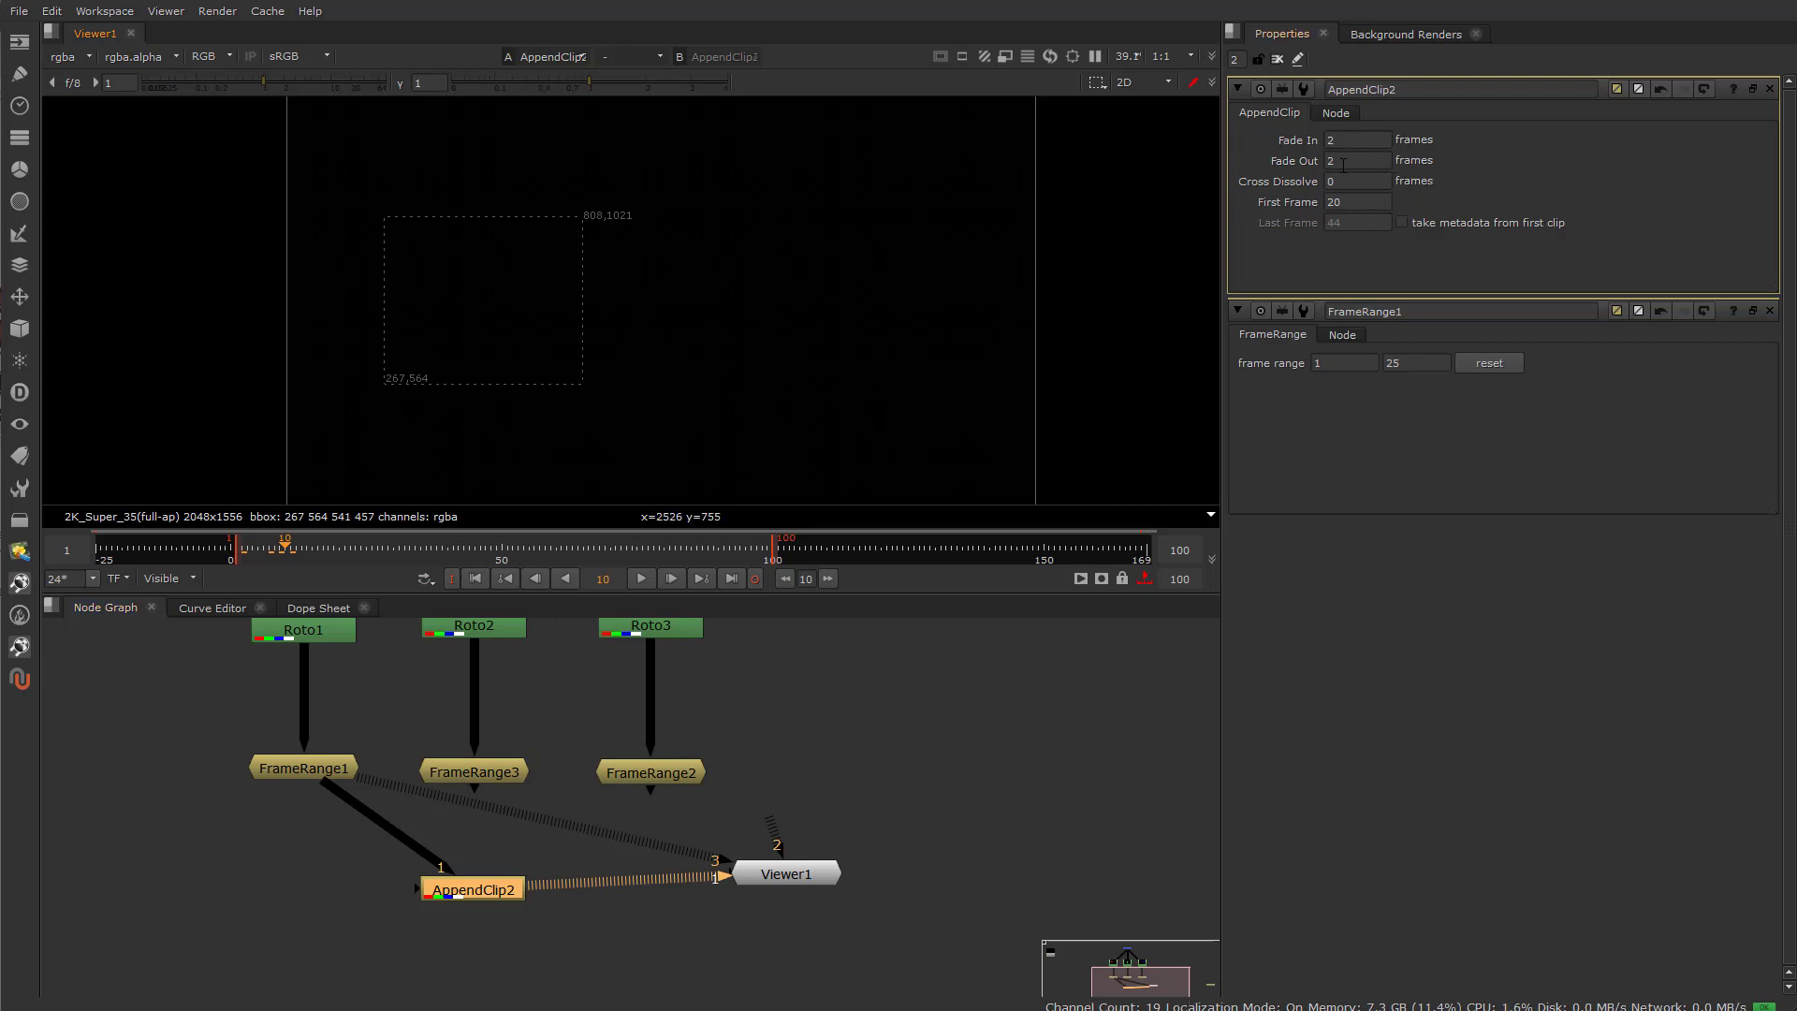
Reset AppendClip2's Fade Out, Fade In and First Frame to 0.
left_click(1343, 164)
type("0")
left_click(1334, 140)
type("0")
left_click(1366, 199)
type("0")
key("shift+Tab")
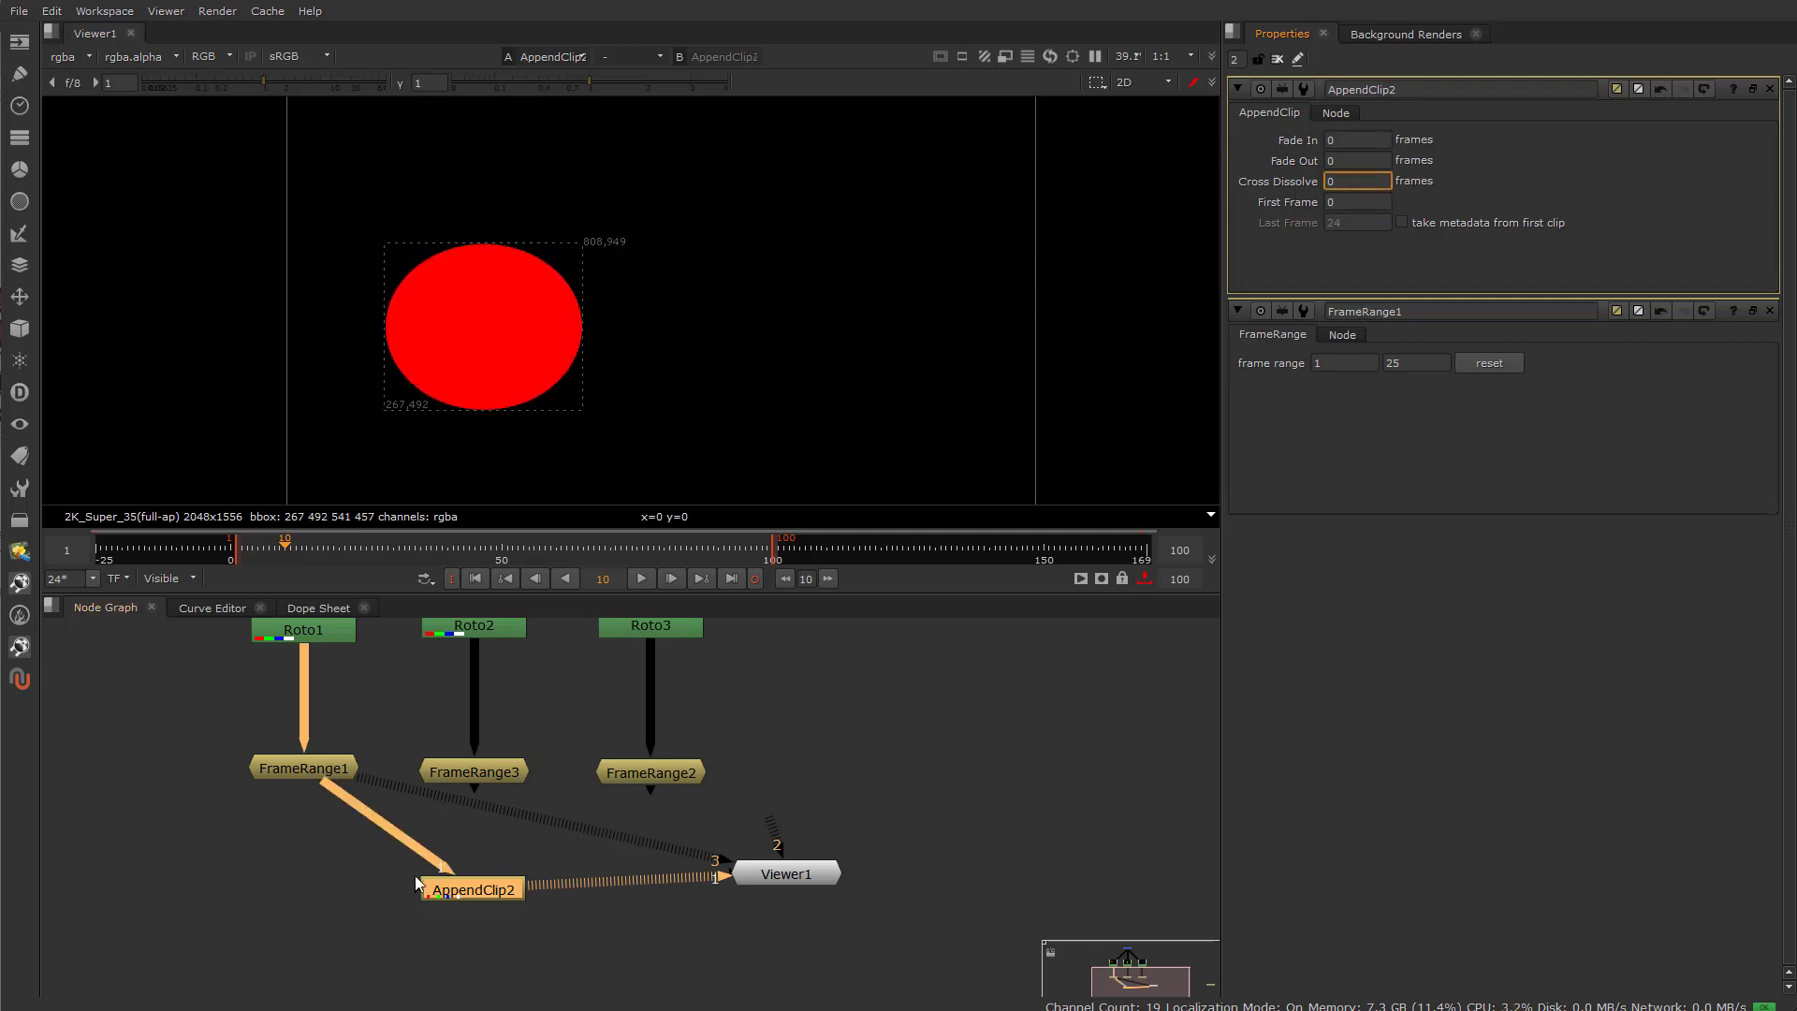
Connect AppendClip2's second input to FrameRange3, and scrub through the red and green clips to frame 29.
left_click_drag(418, 883, 469, 780)
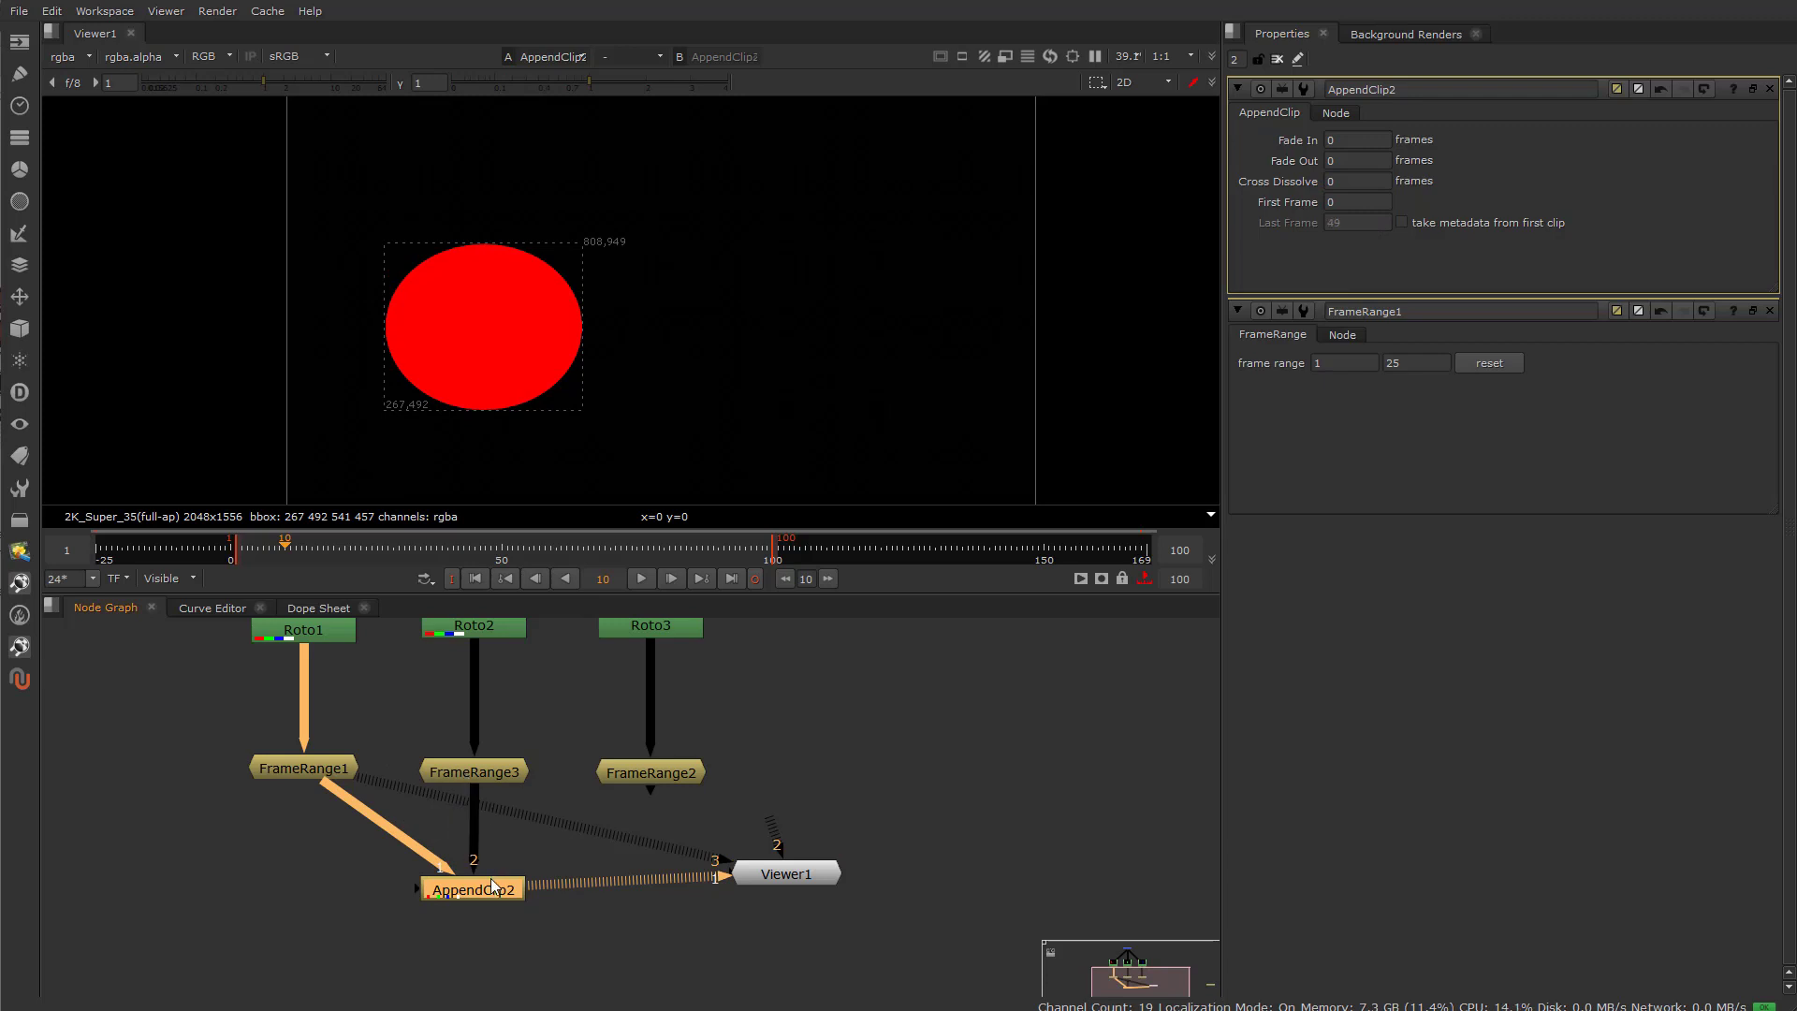
left_click_drag(493, 889, 487, 894)
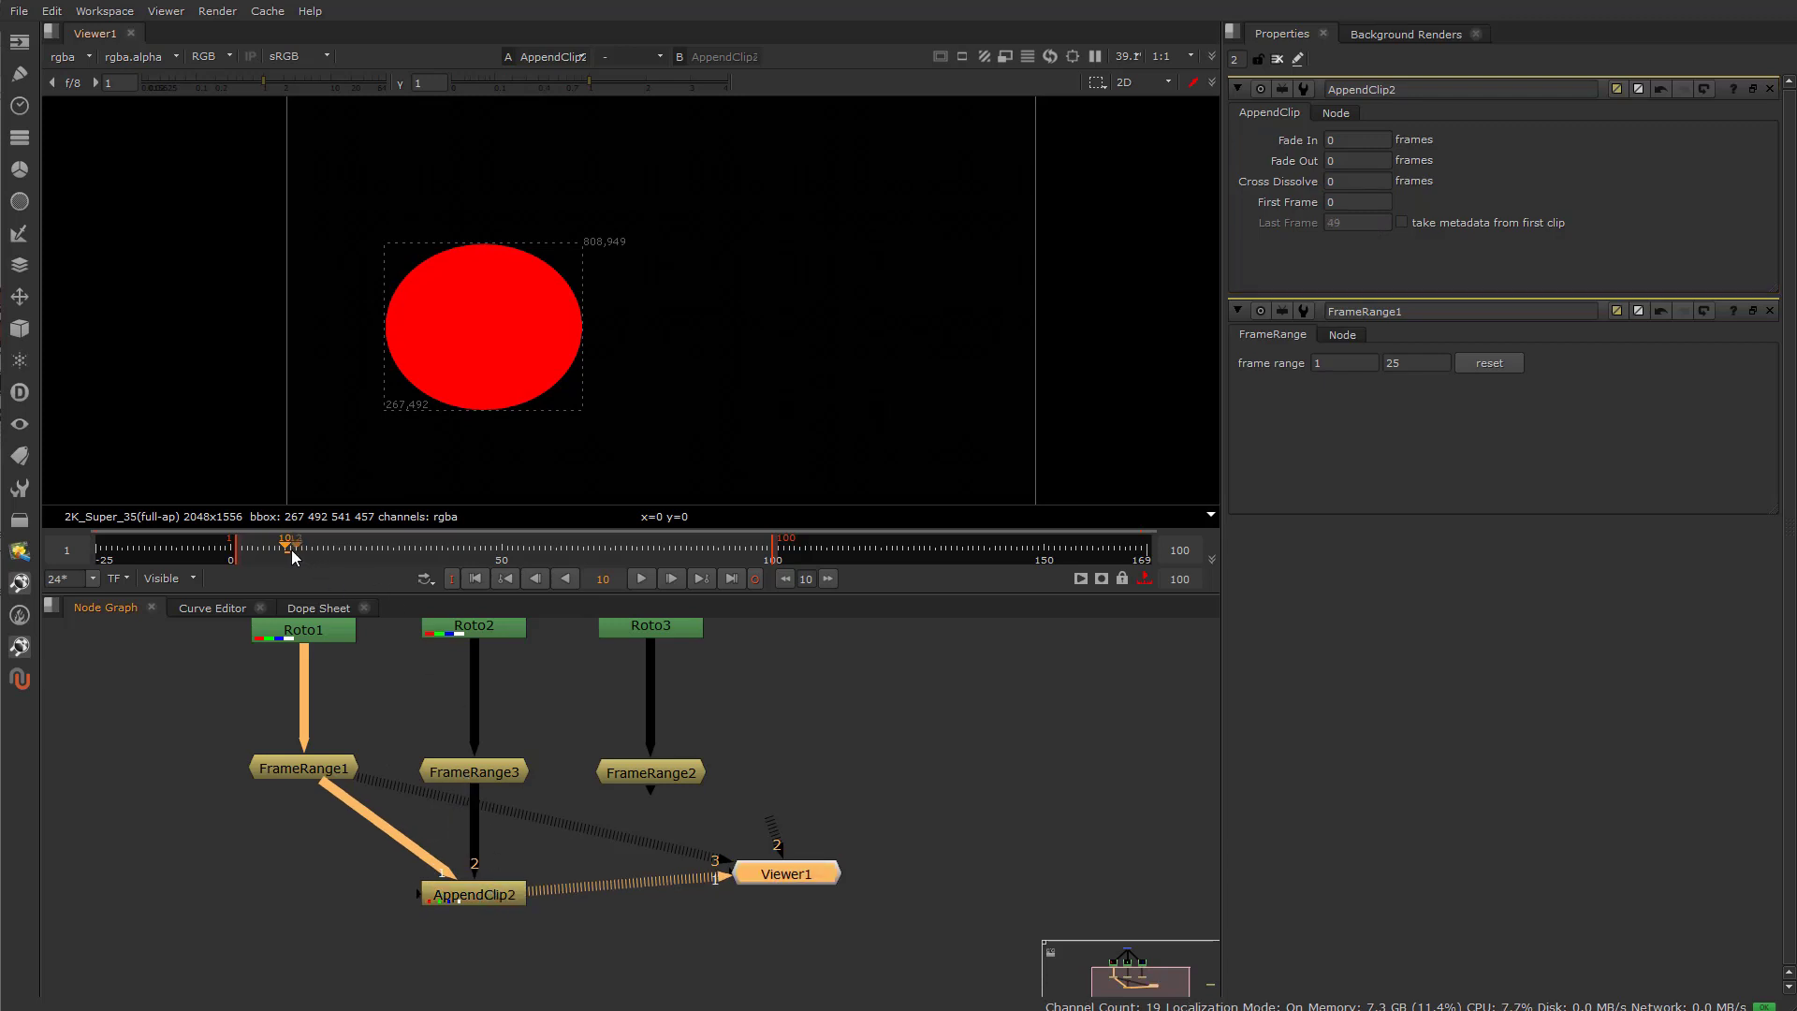
left_click_drag(290, 556, 397, 567)
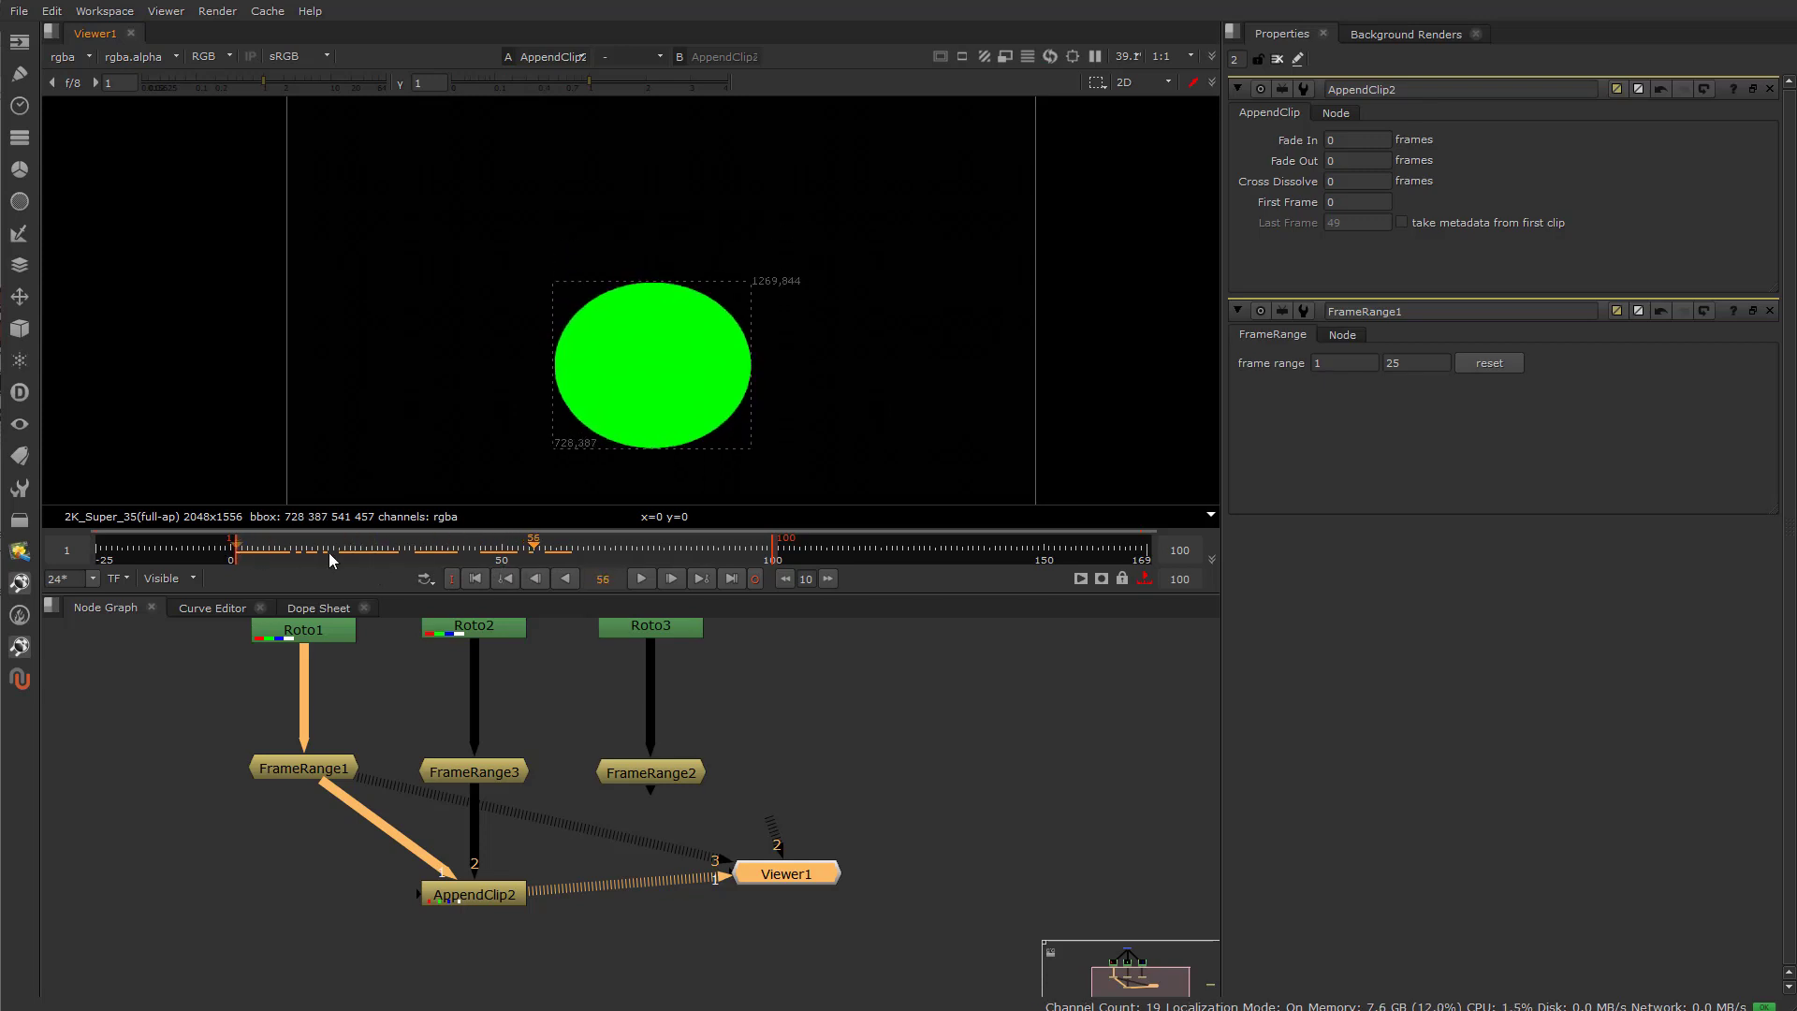
left_click_drag(541, 546, 475, 556)
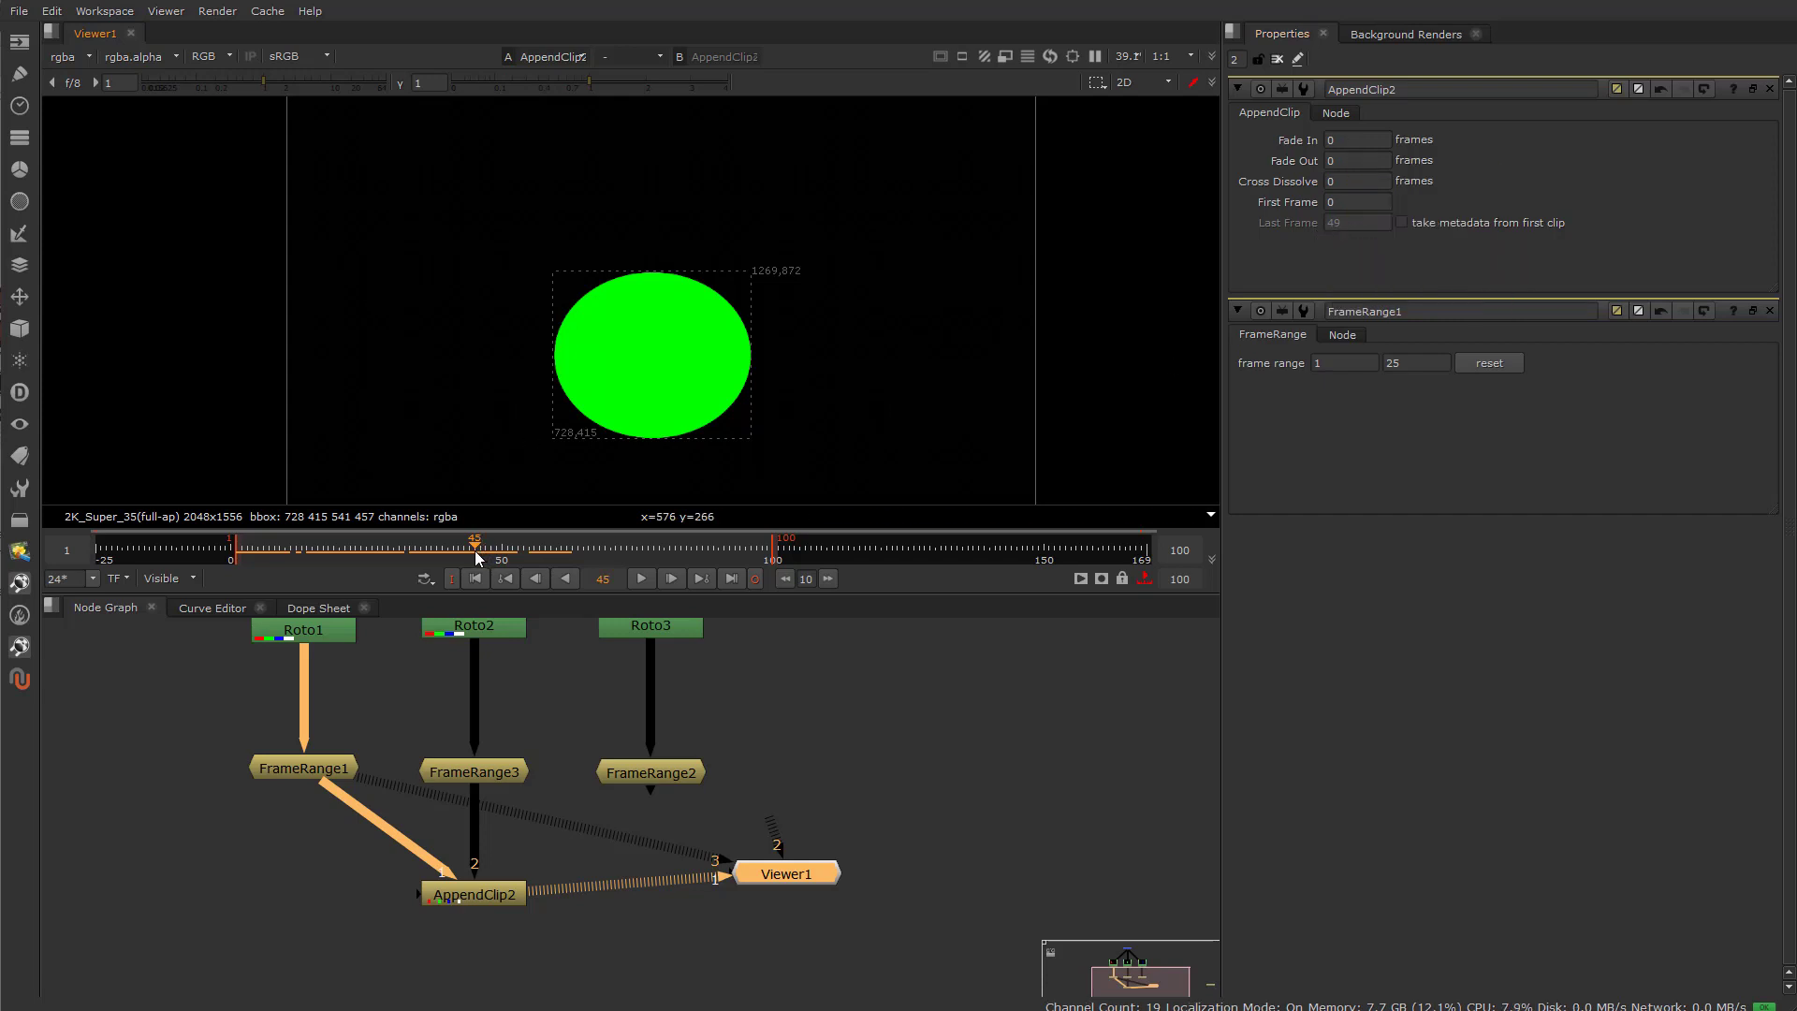
left_click_drag(474, 550, 389, 563)
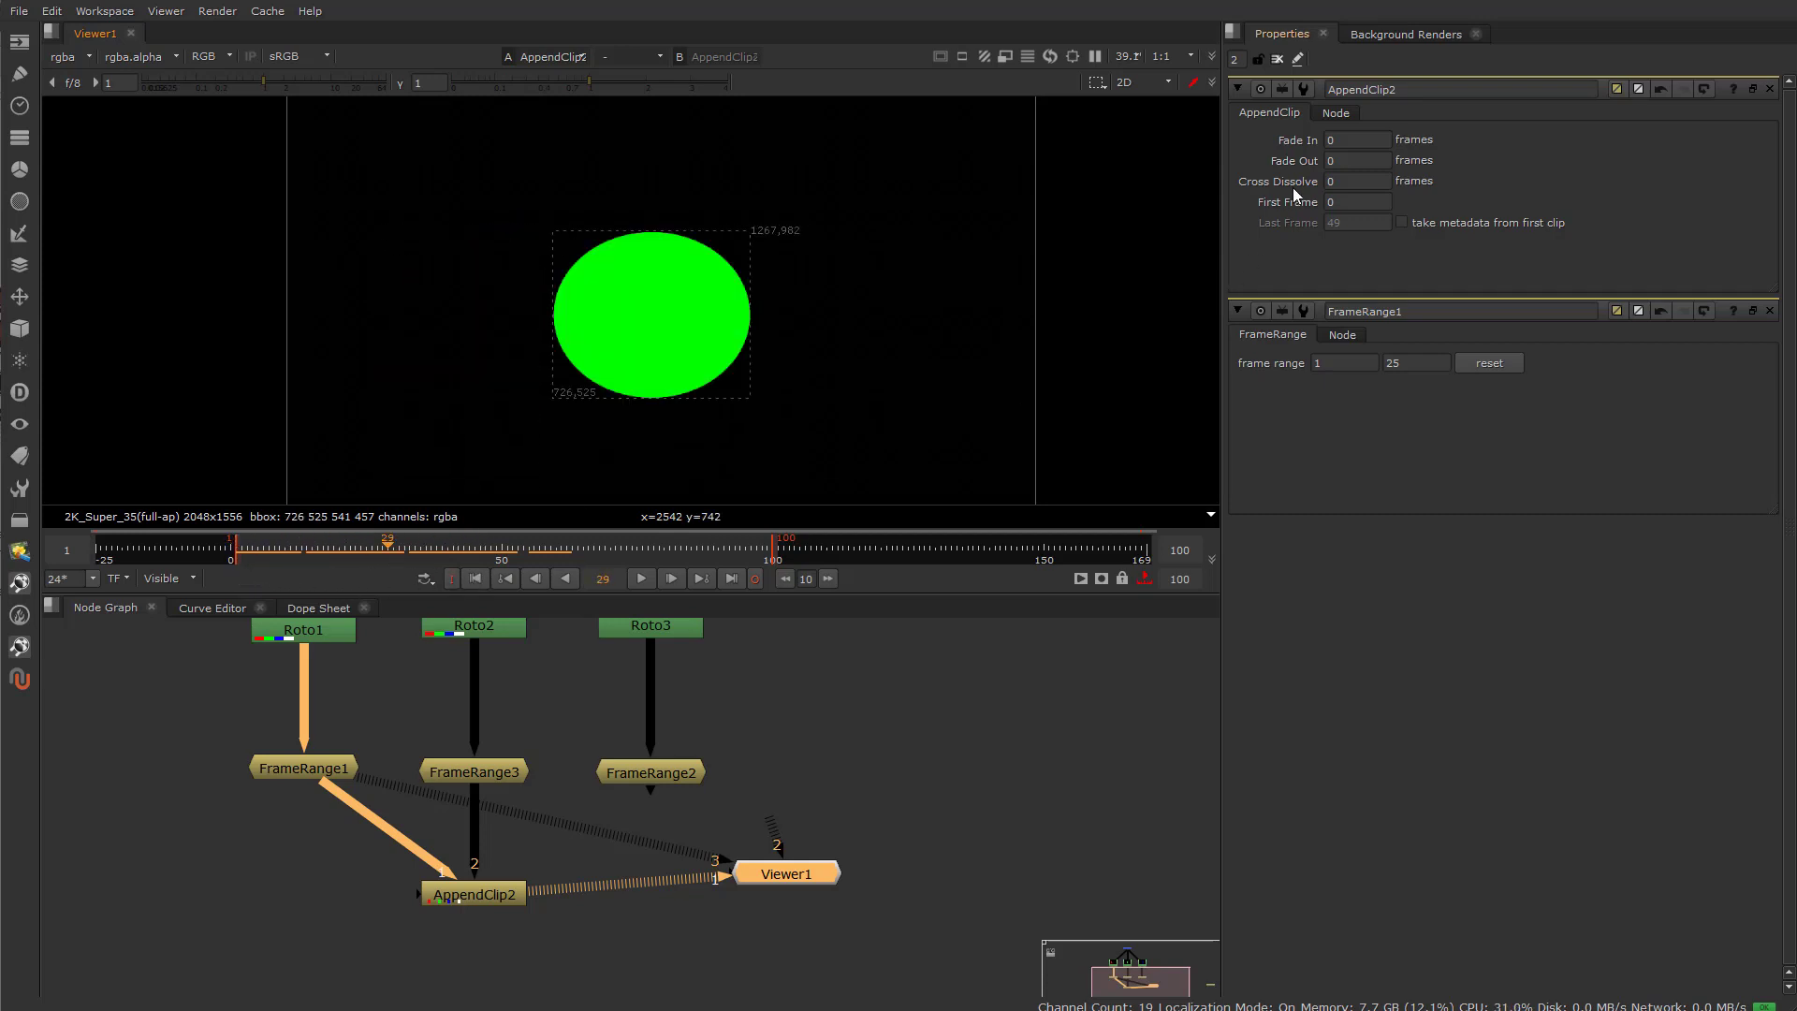
Set AppendClip2's First Frame to 1, and scrub from frame 1 to frame 25 to check the cut.
left_click(1356, 201)
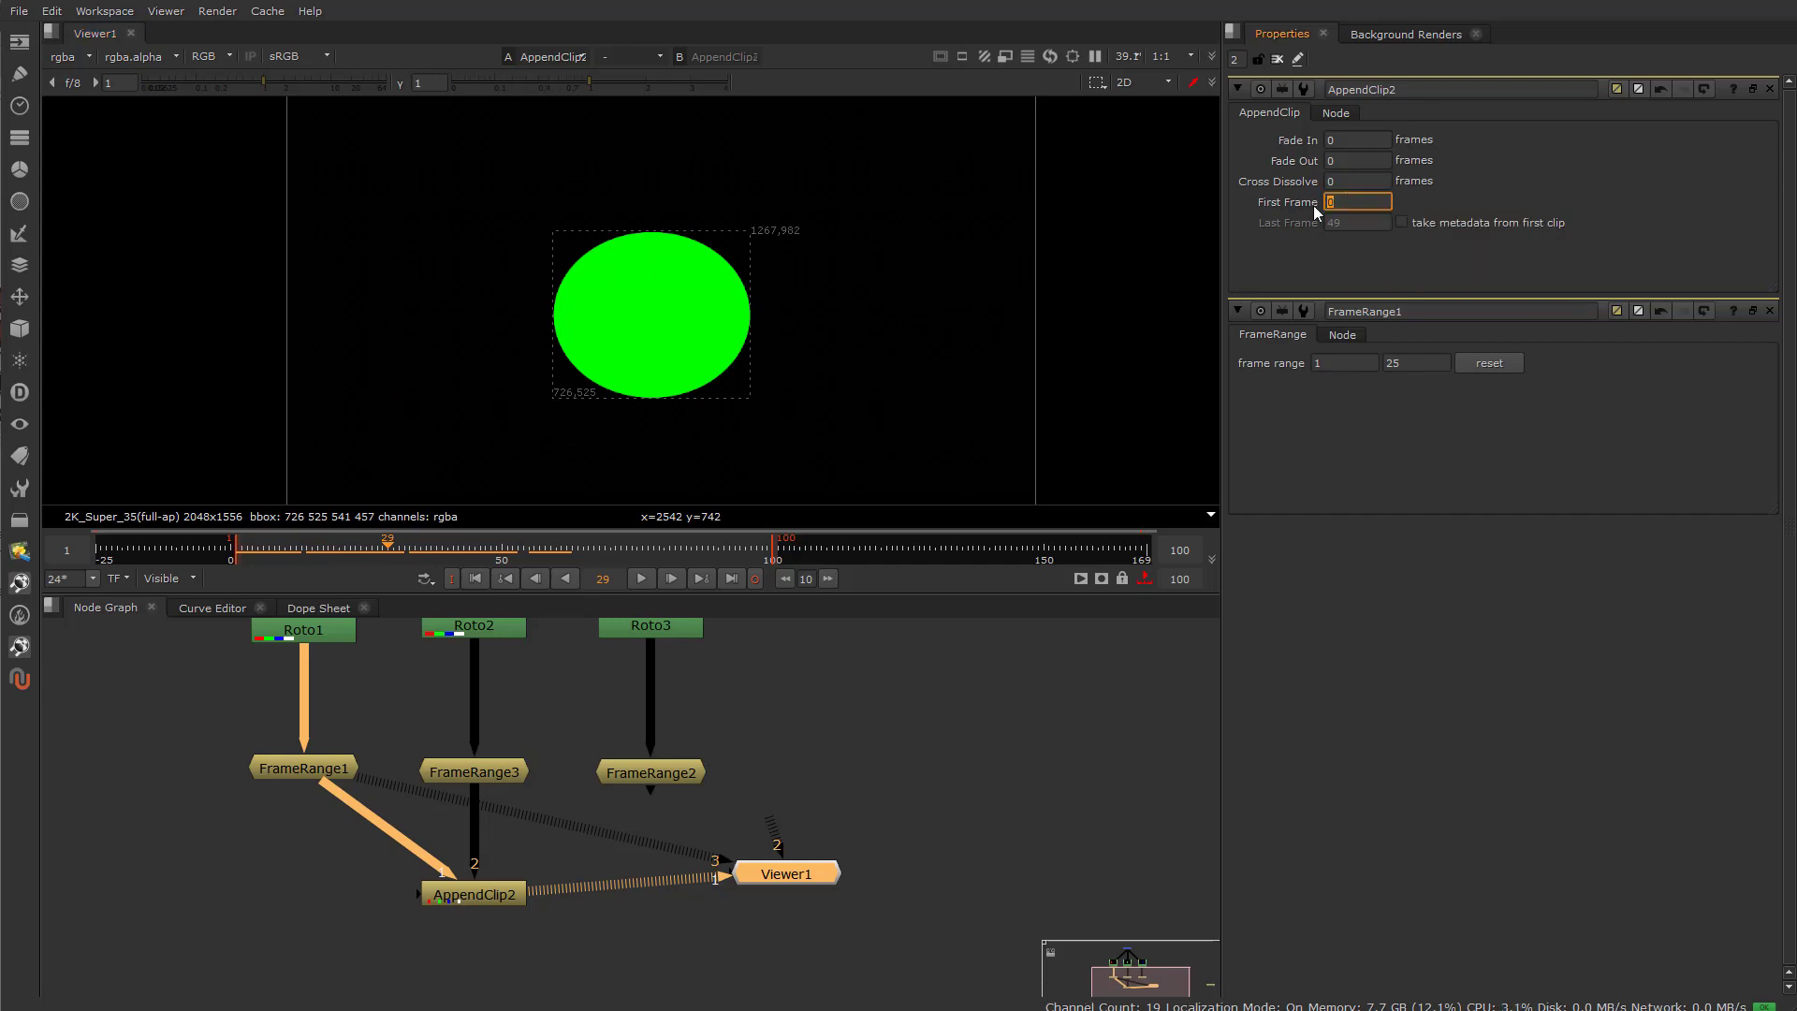
type("1")
left_click(1381, 182)
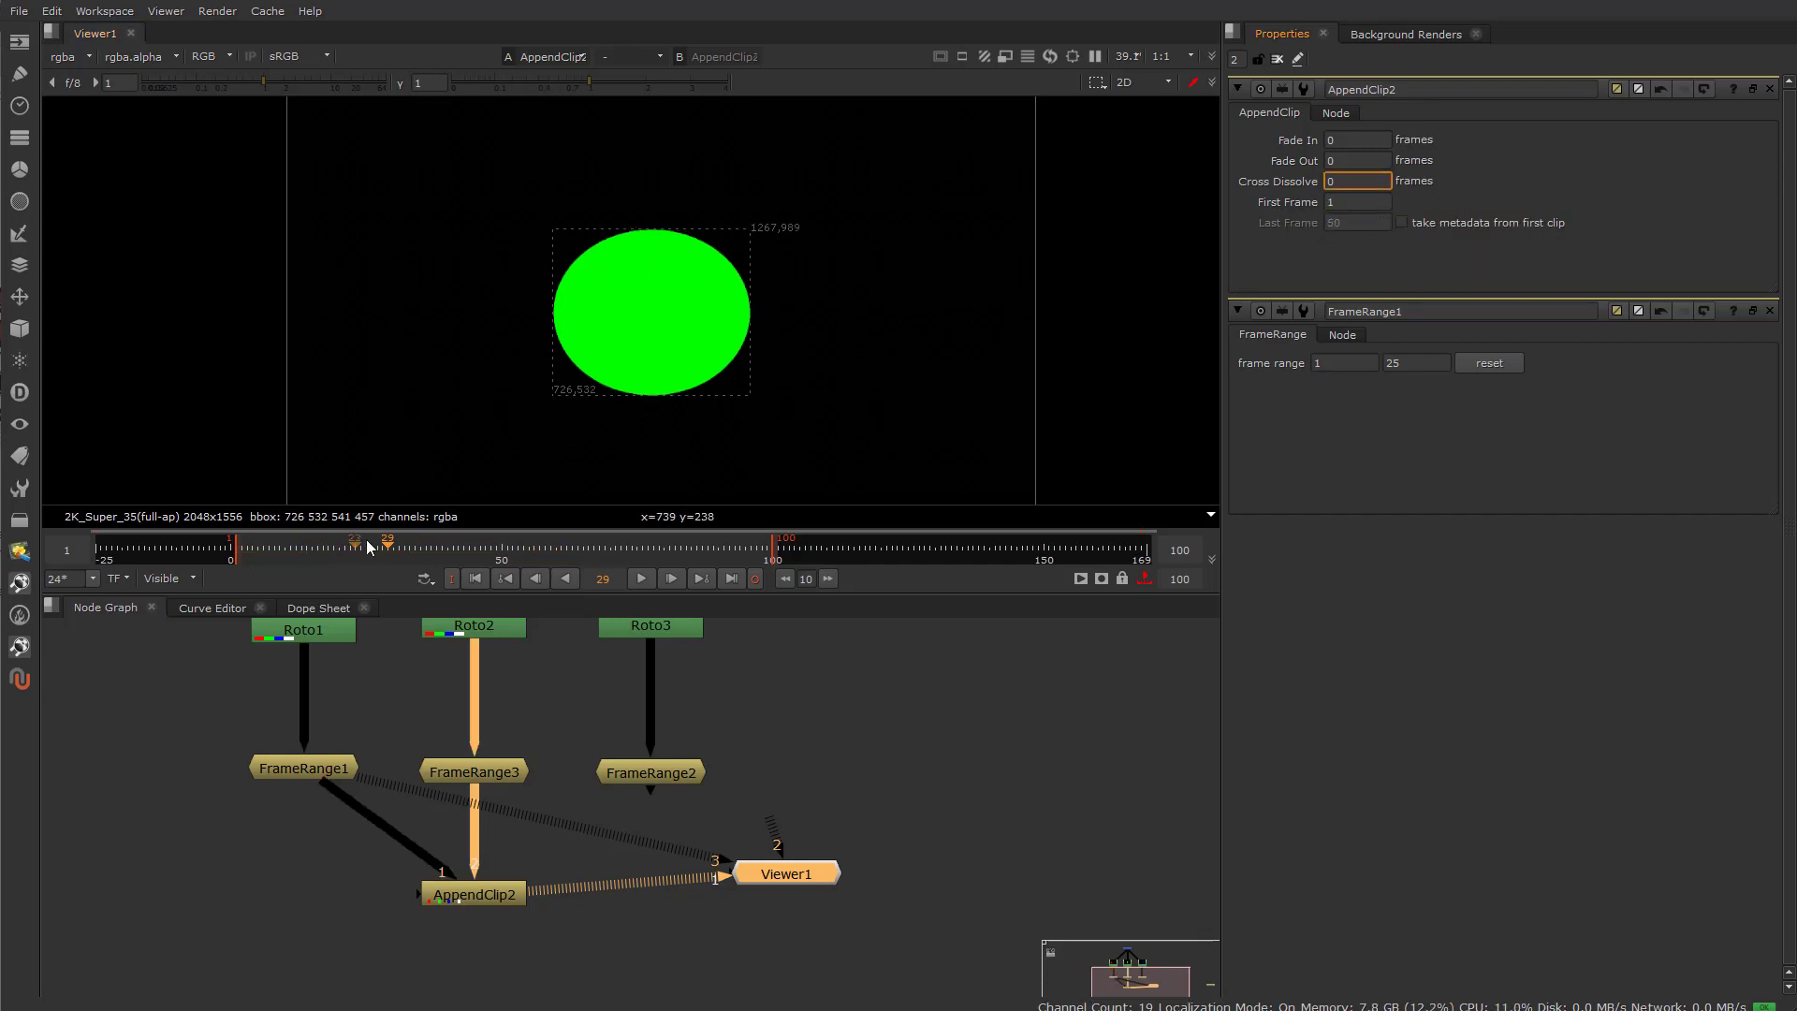
left_click(238, 566)
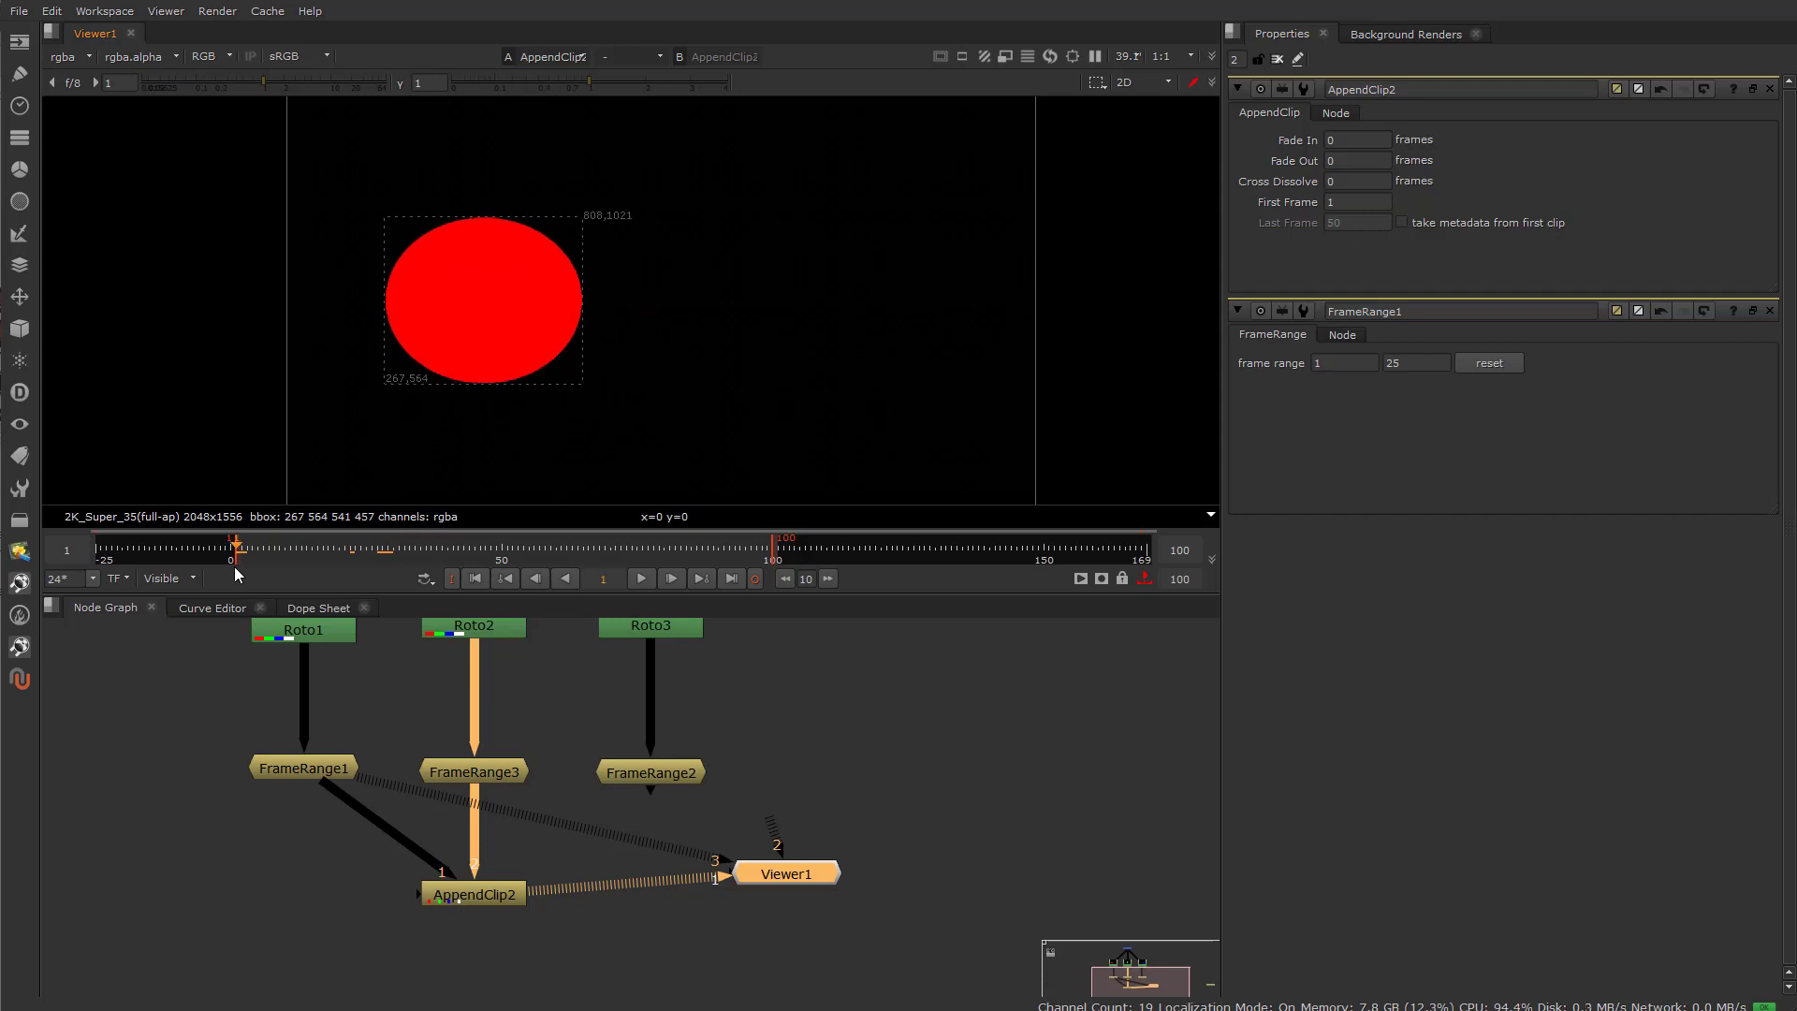
left_click(380, 571)
mouse_move(380, 570)
left_mouse_down()
mouse_move(491, 565)
mouse_move(345, 565)
mouse_move(366, 566)
left_mouse_up()
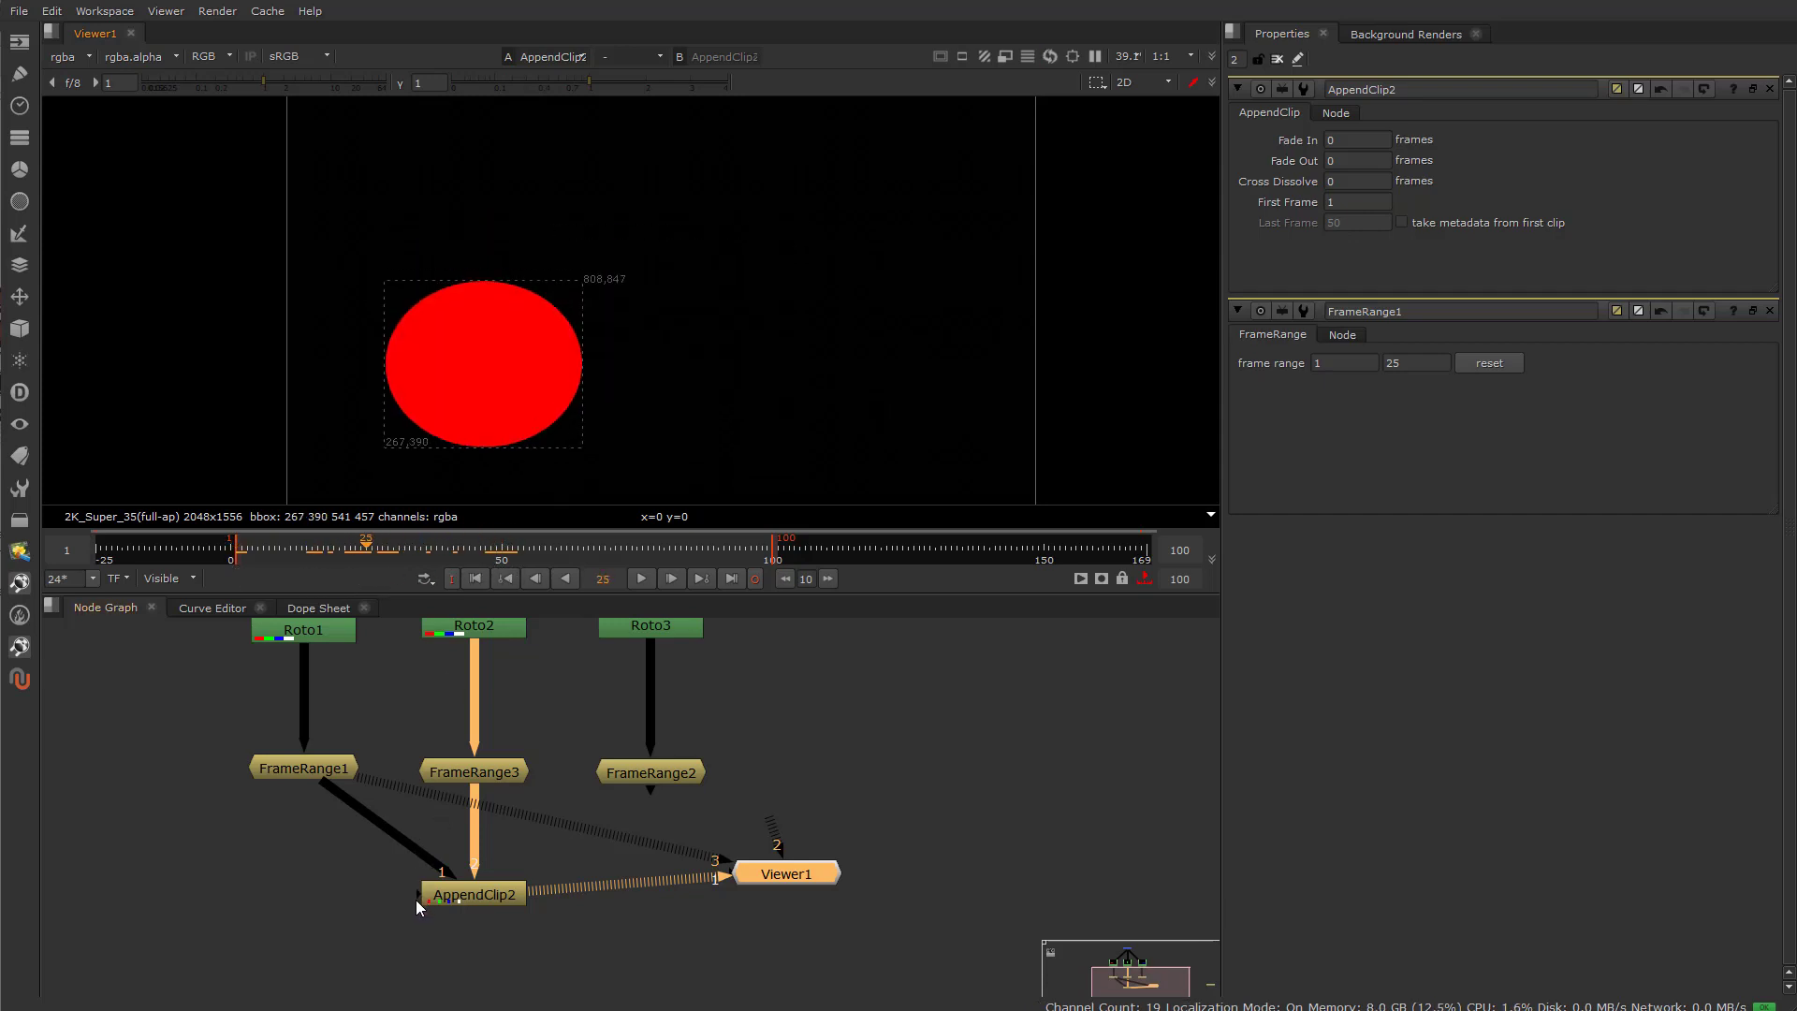
Connect AppendClip2's third input to FrameRange2, and scrub through the combined clips back to frame 7.
left_click_drag(418, 900, 676, 777)
left_click_drag(426, 901, 649, 764)
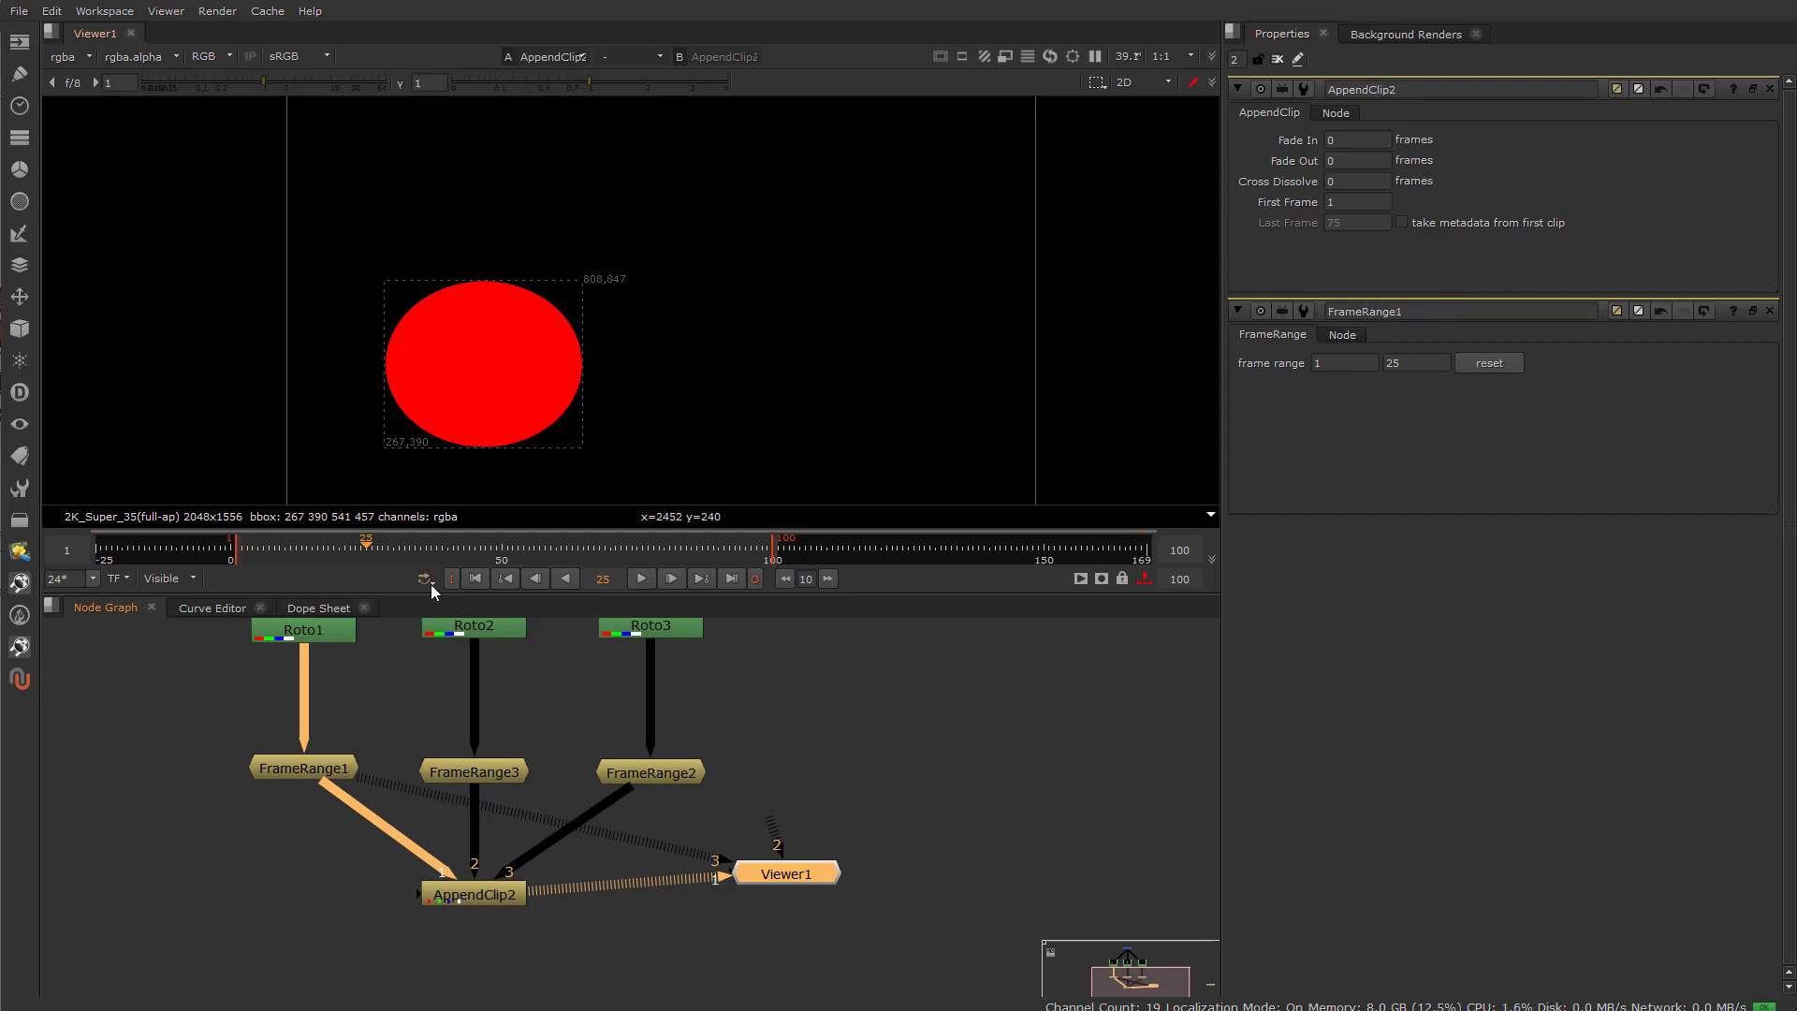
left_click_drag(362, 554, 268, 554)
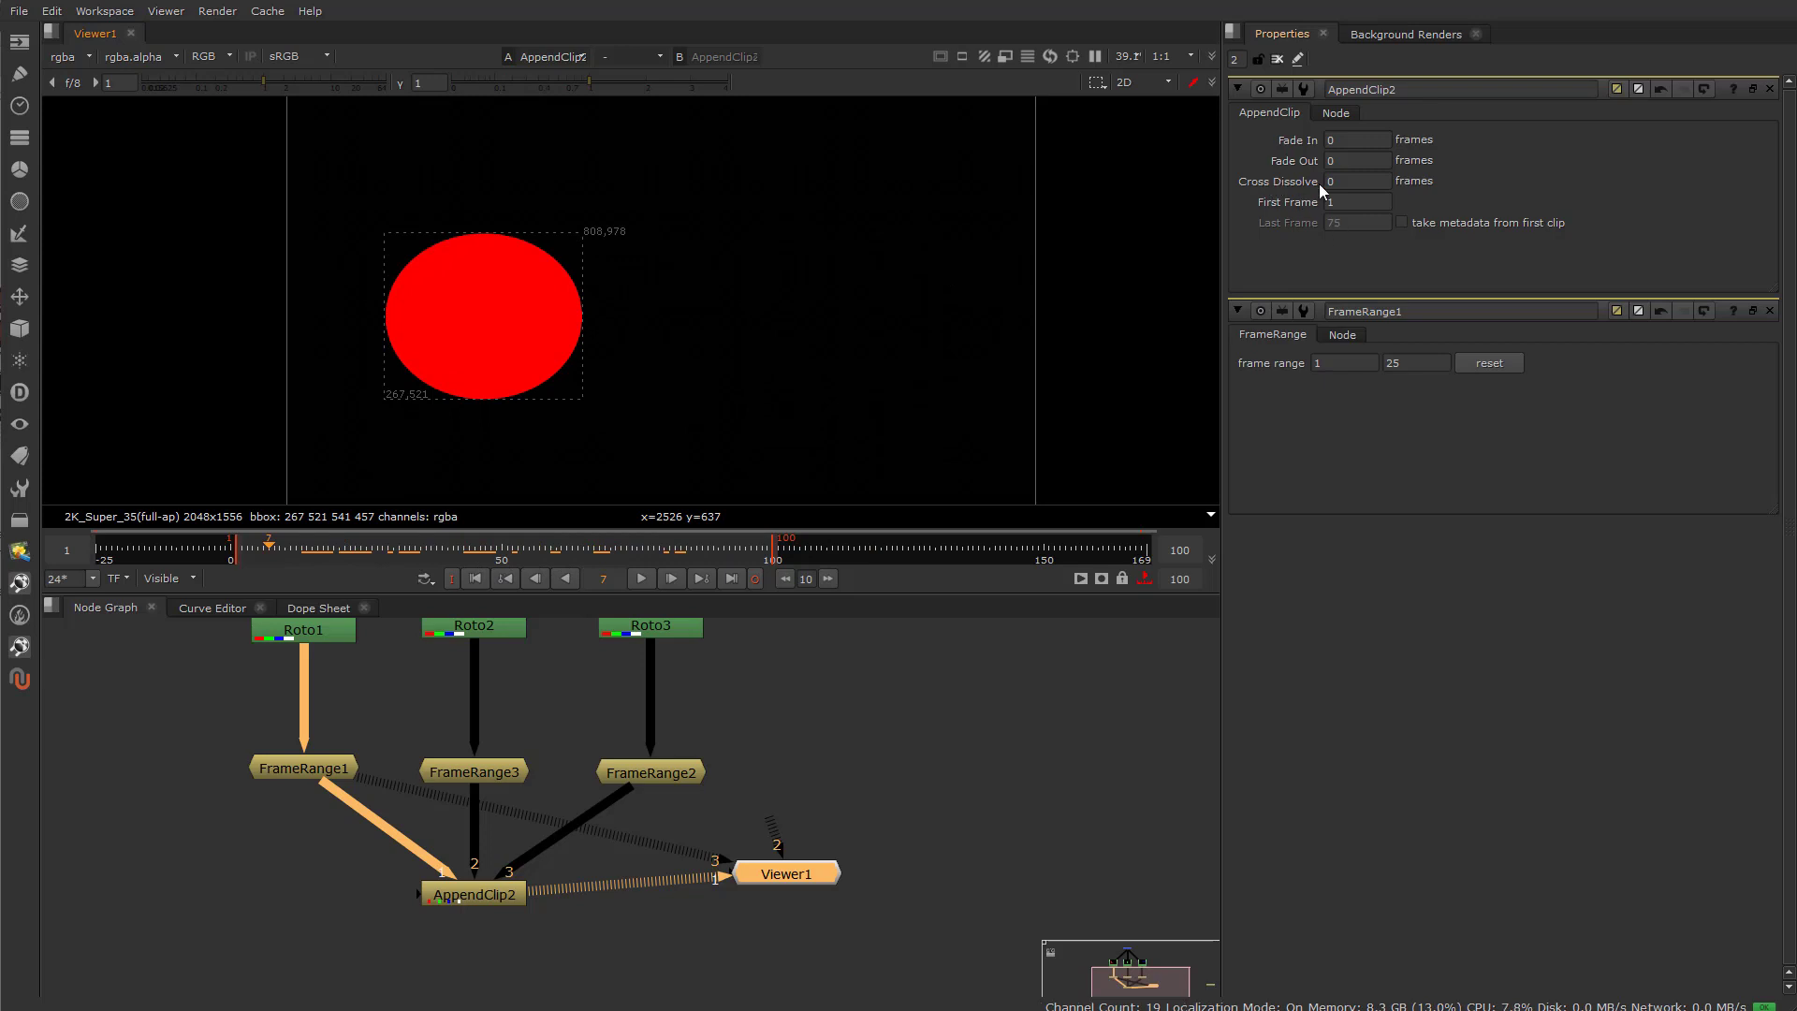
Set AppendClip2's Cross Dissolve to 5 frames.
left_click(1352, 184)
type("5")
key("Tab")
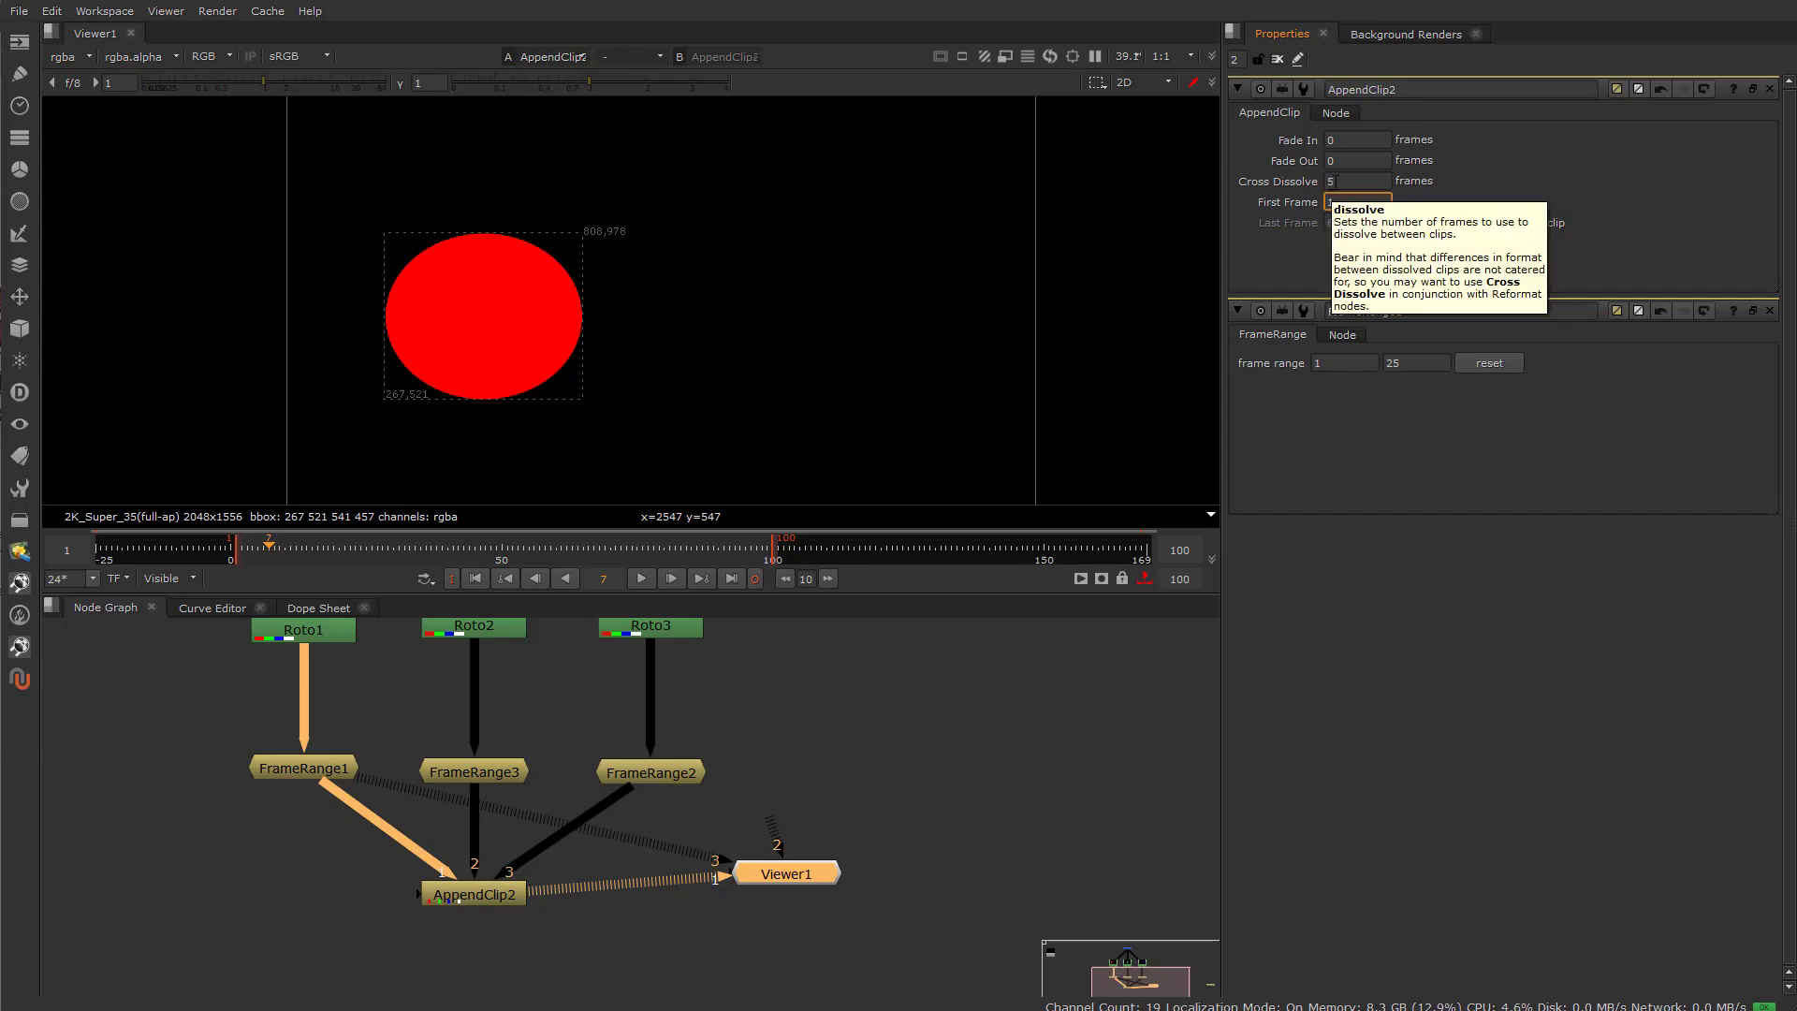
double_click(1333, 181)
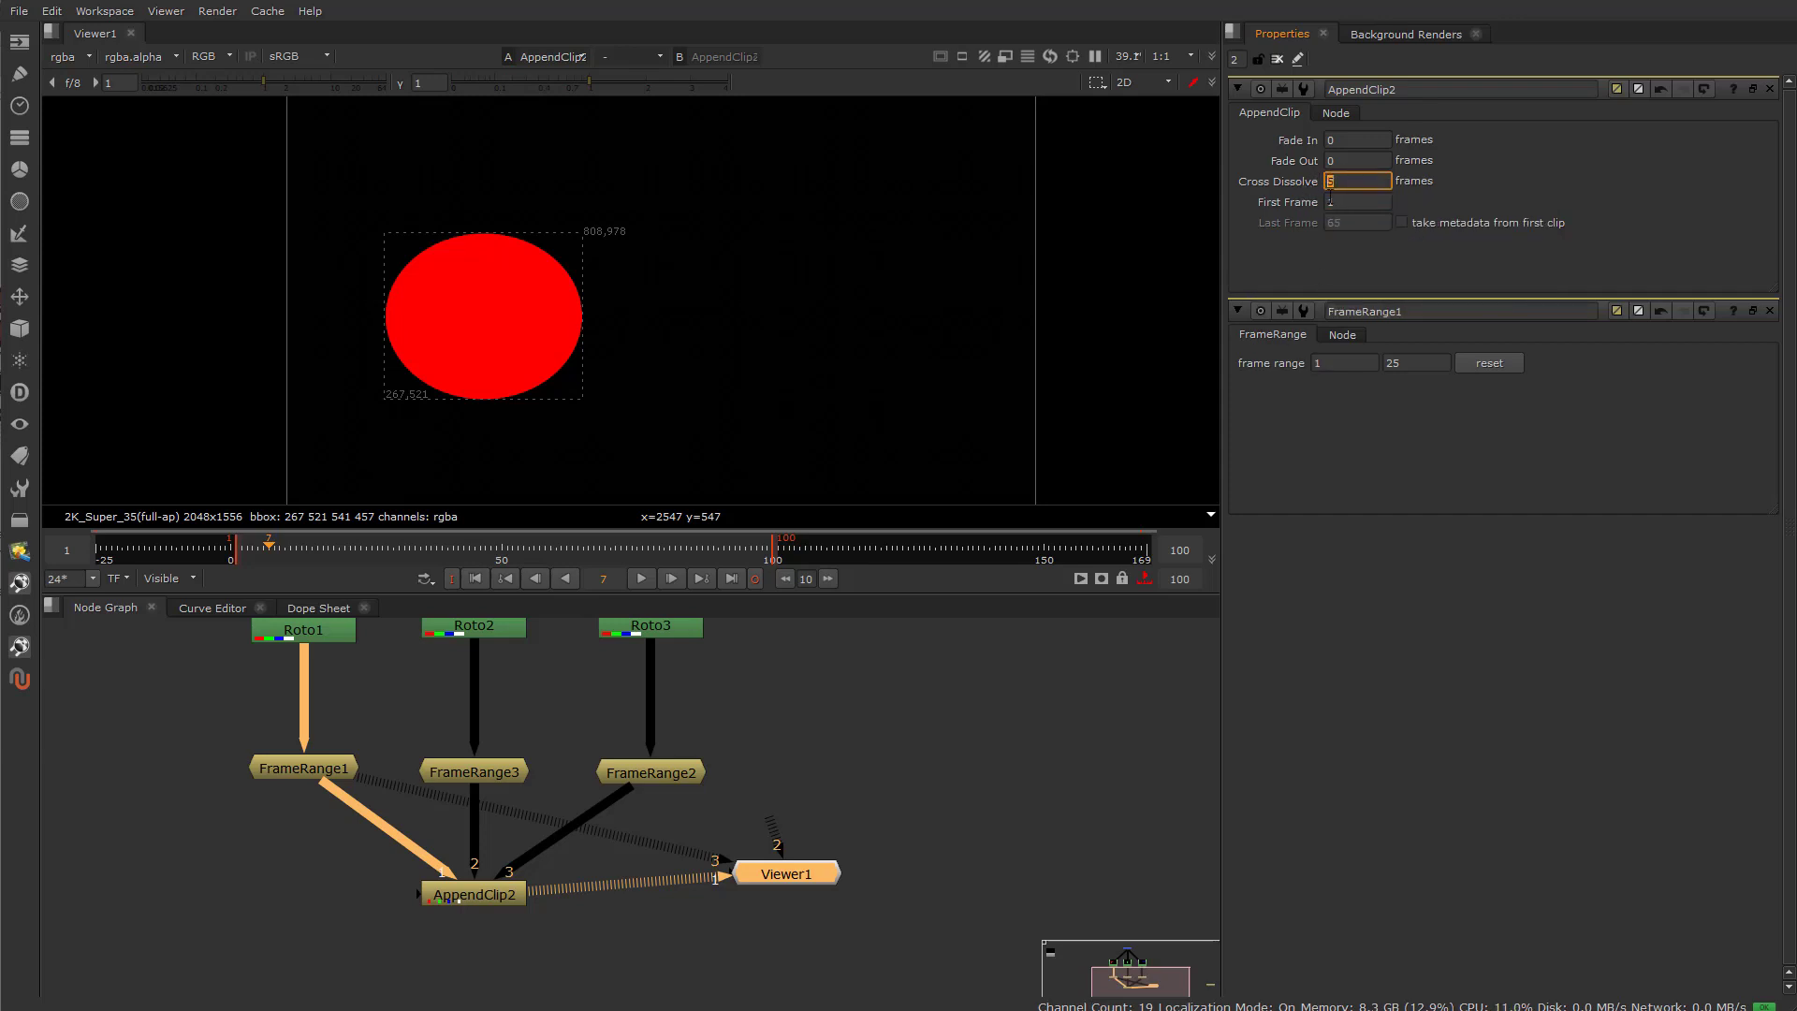
type("3")
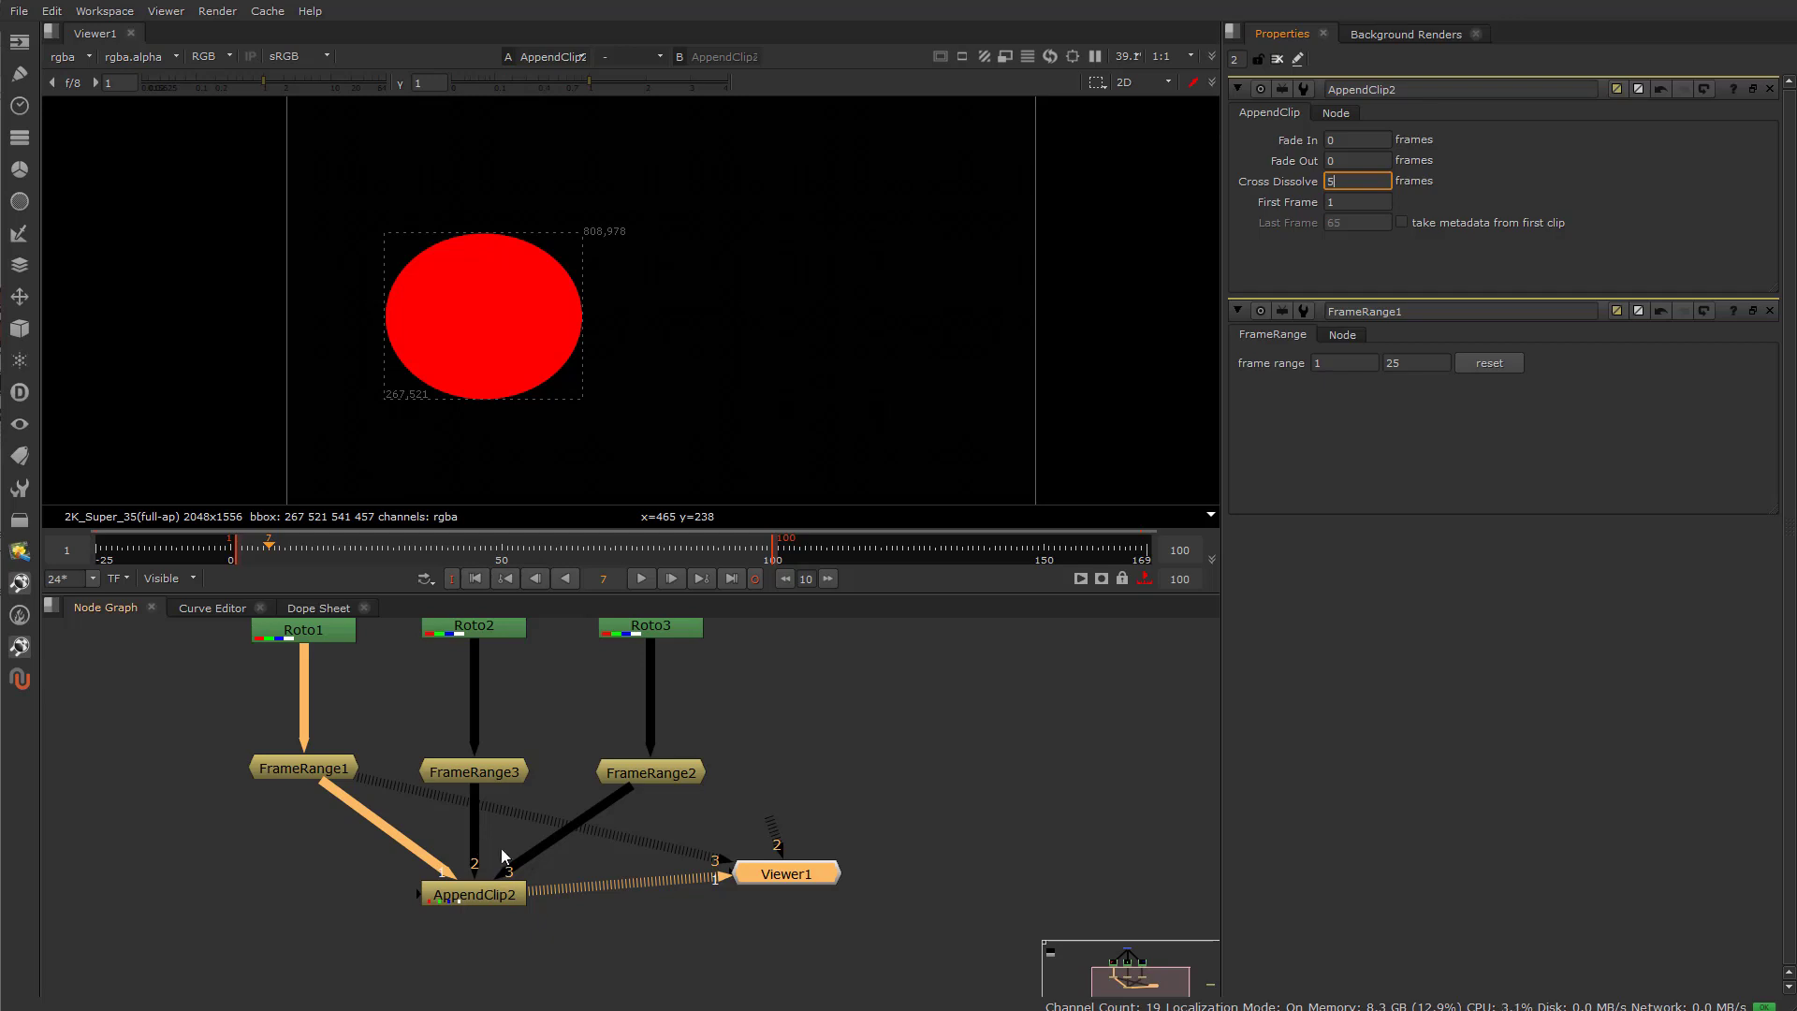
Play the joined clips from frame 2, and scrub through the red-to-green dissolve to frame 27.
left_click_drag(269, 550, 241, 552)
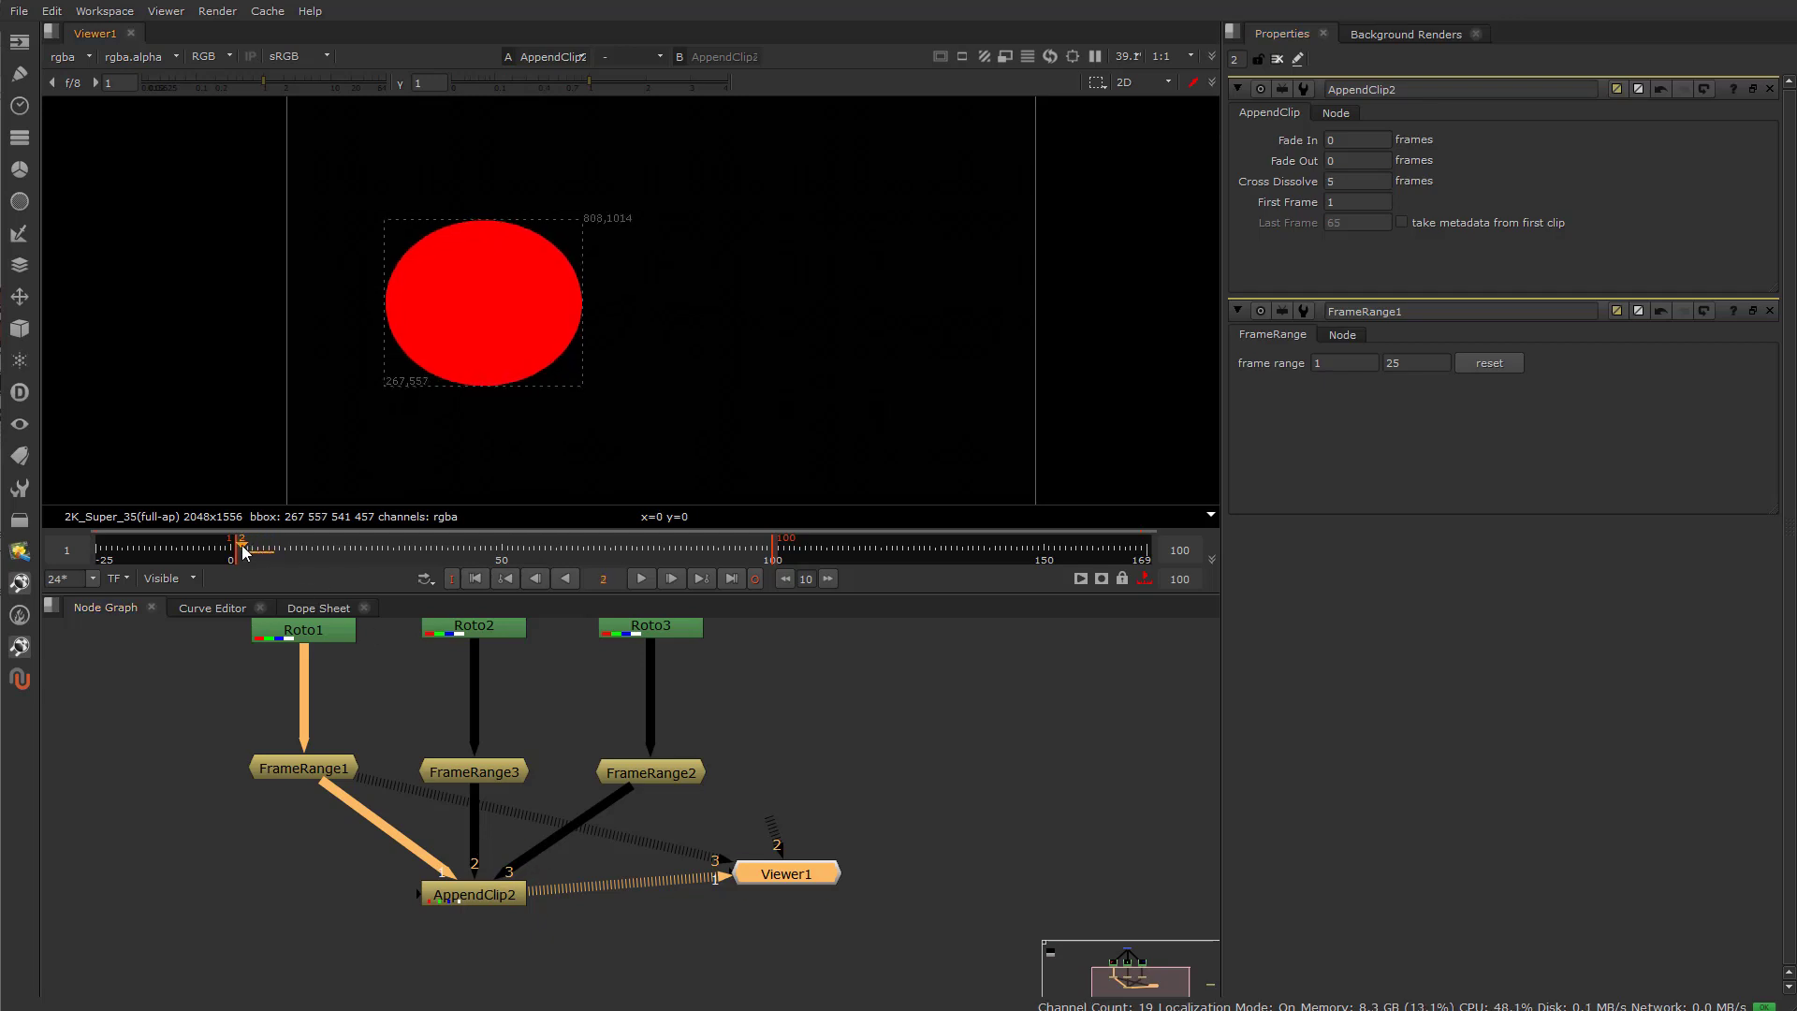
left_click(642, 578)
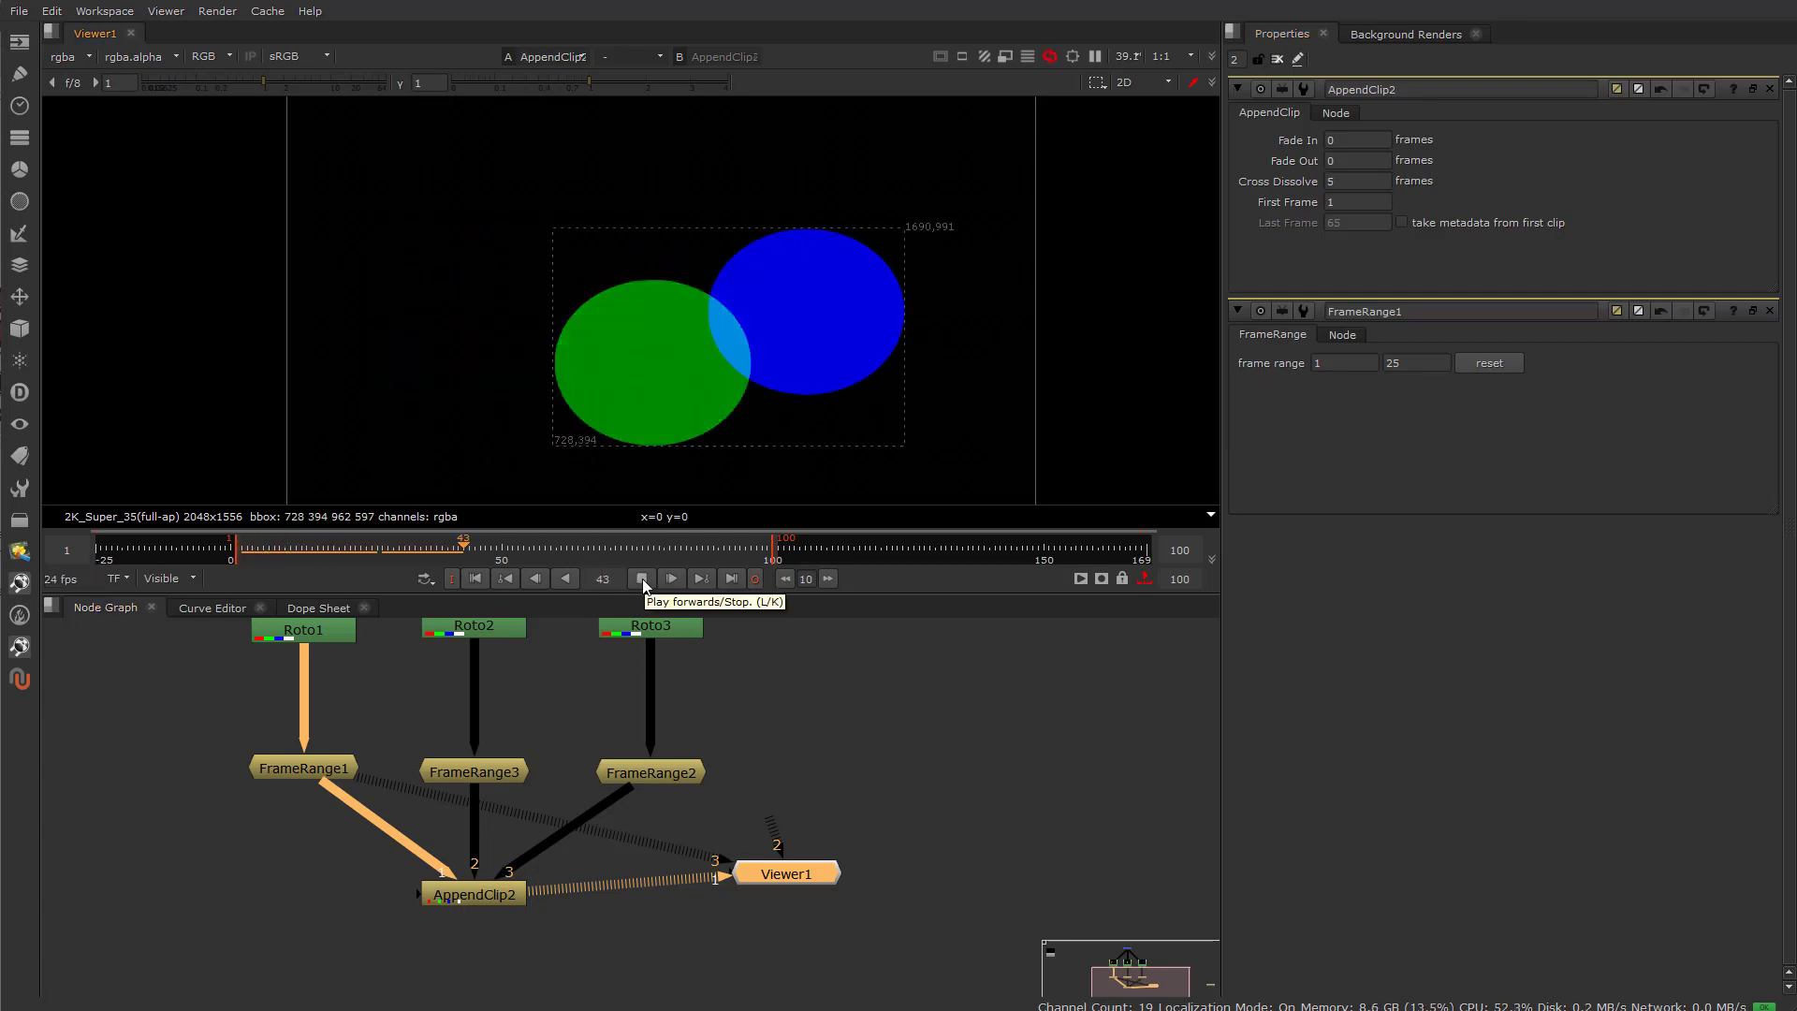
left_click(642, 579)
left_click(348, 552)
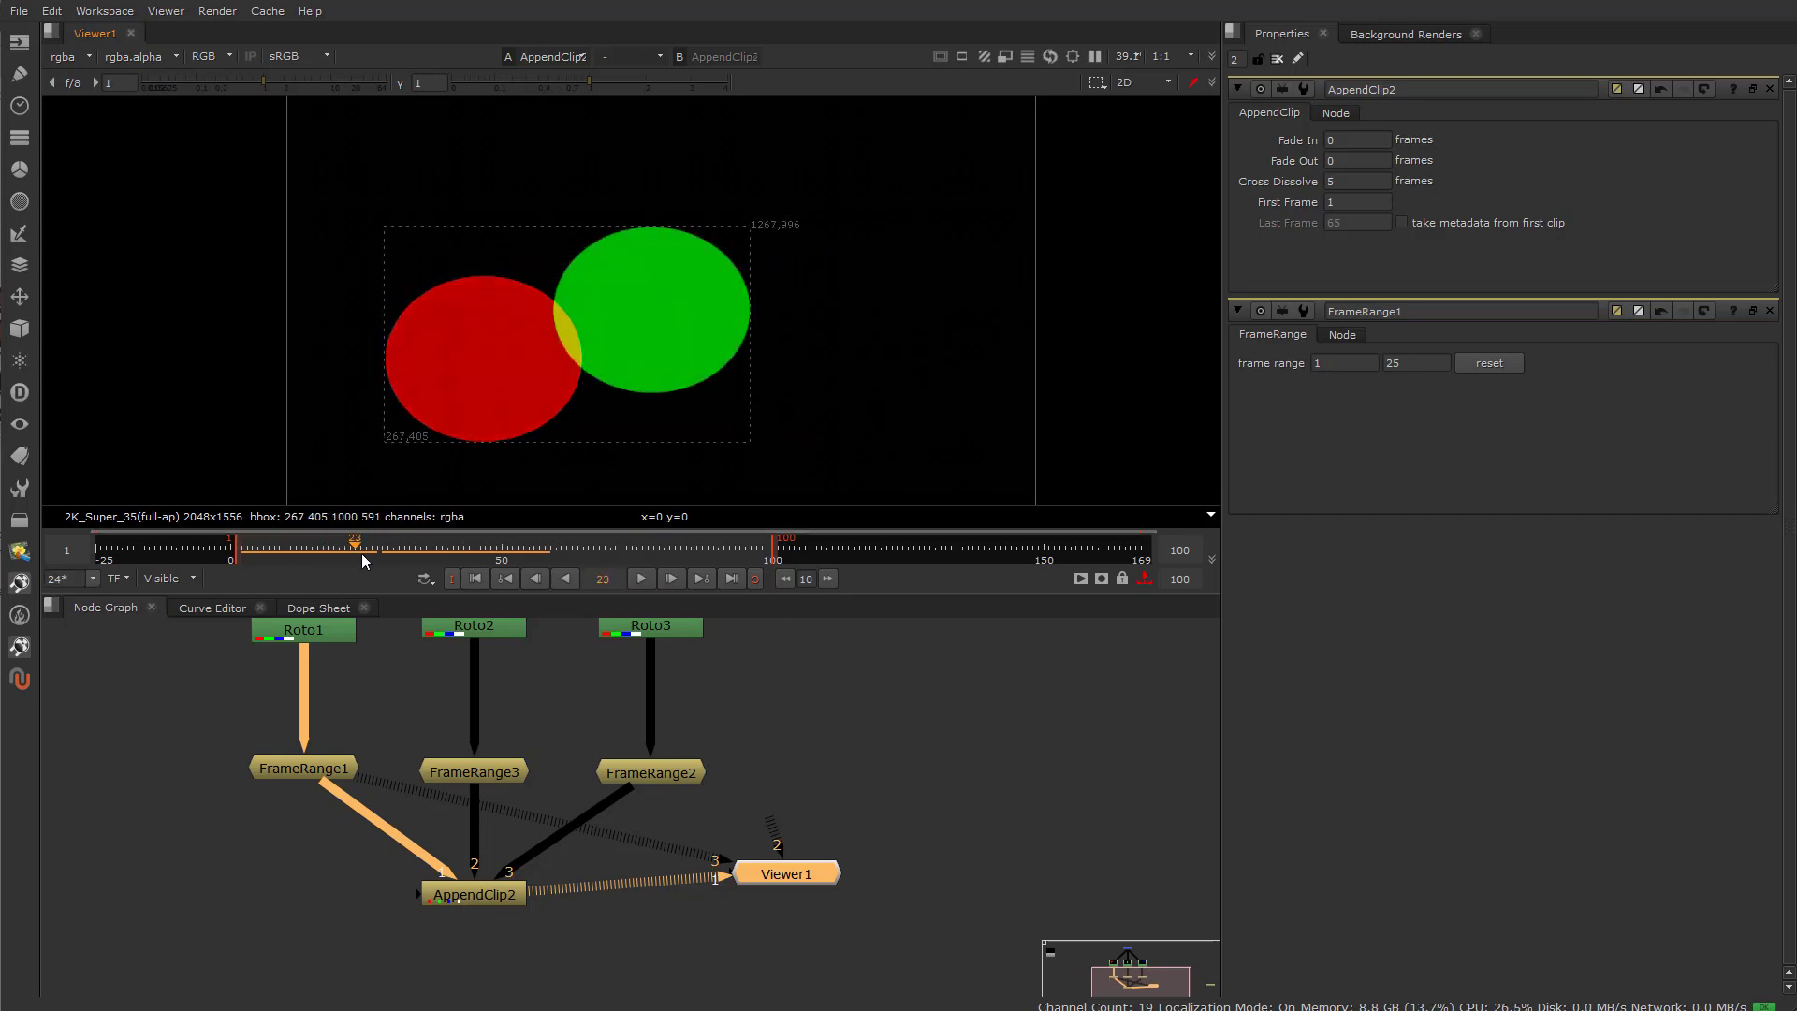
mouse_move(349, 551)
left_mouse_down()
mouse_move(367, 558)
mouse_move(343, 556)
left_mouse_up()
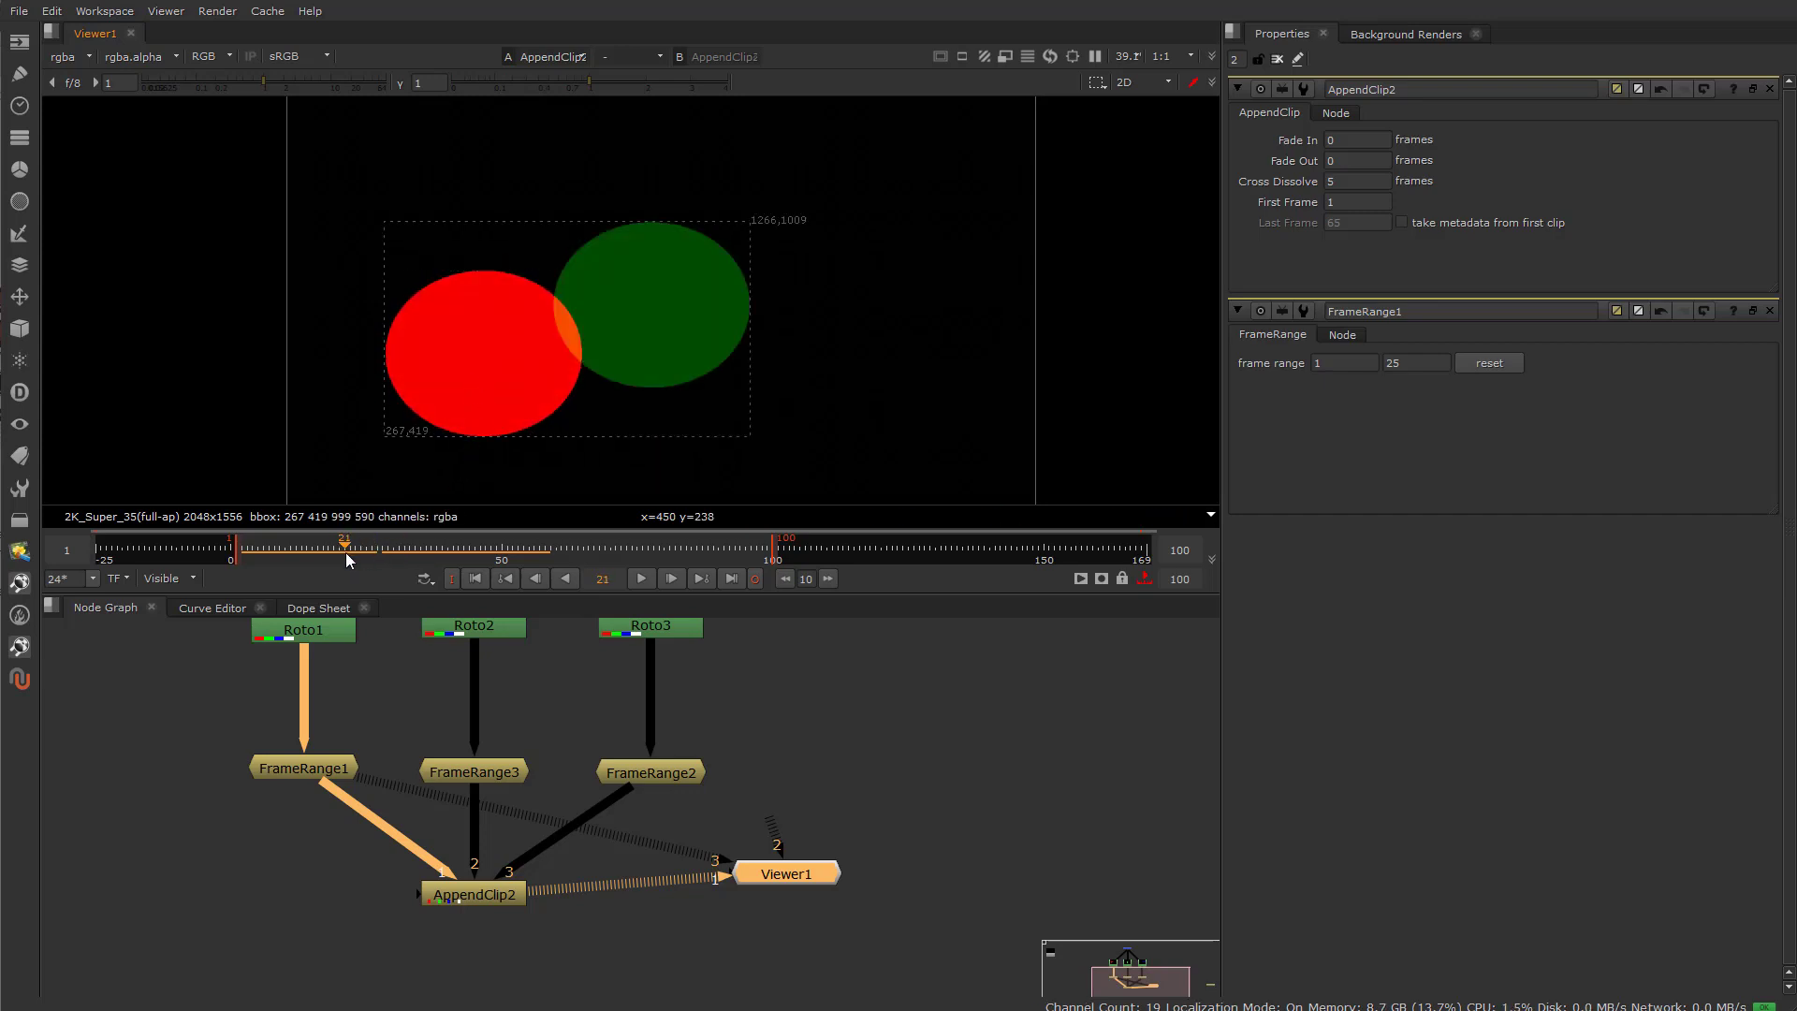
left_click_drag(348, 552, 379, 554)
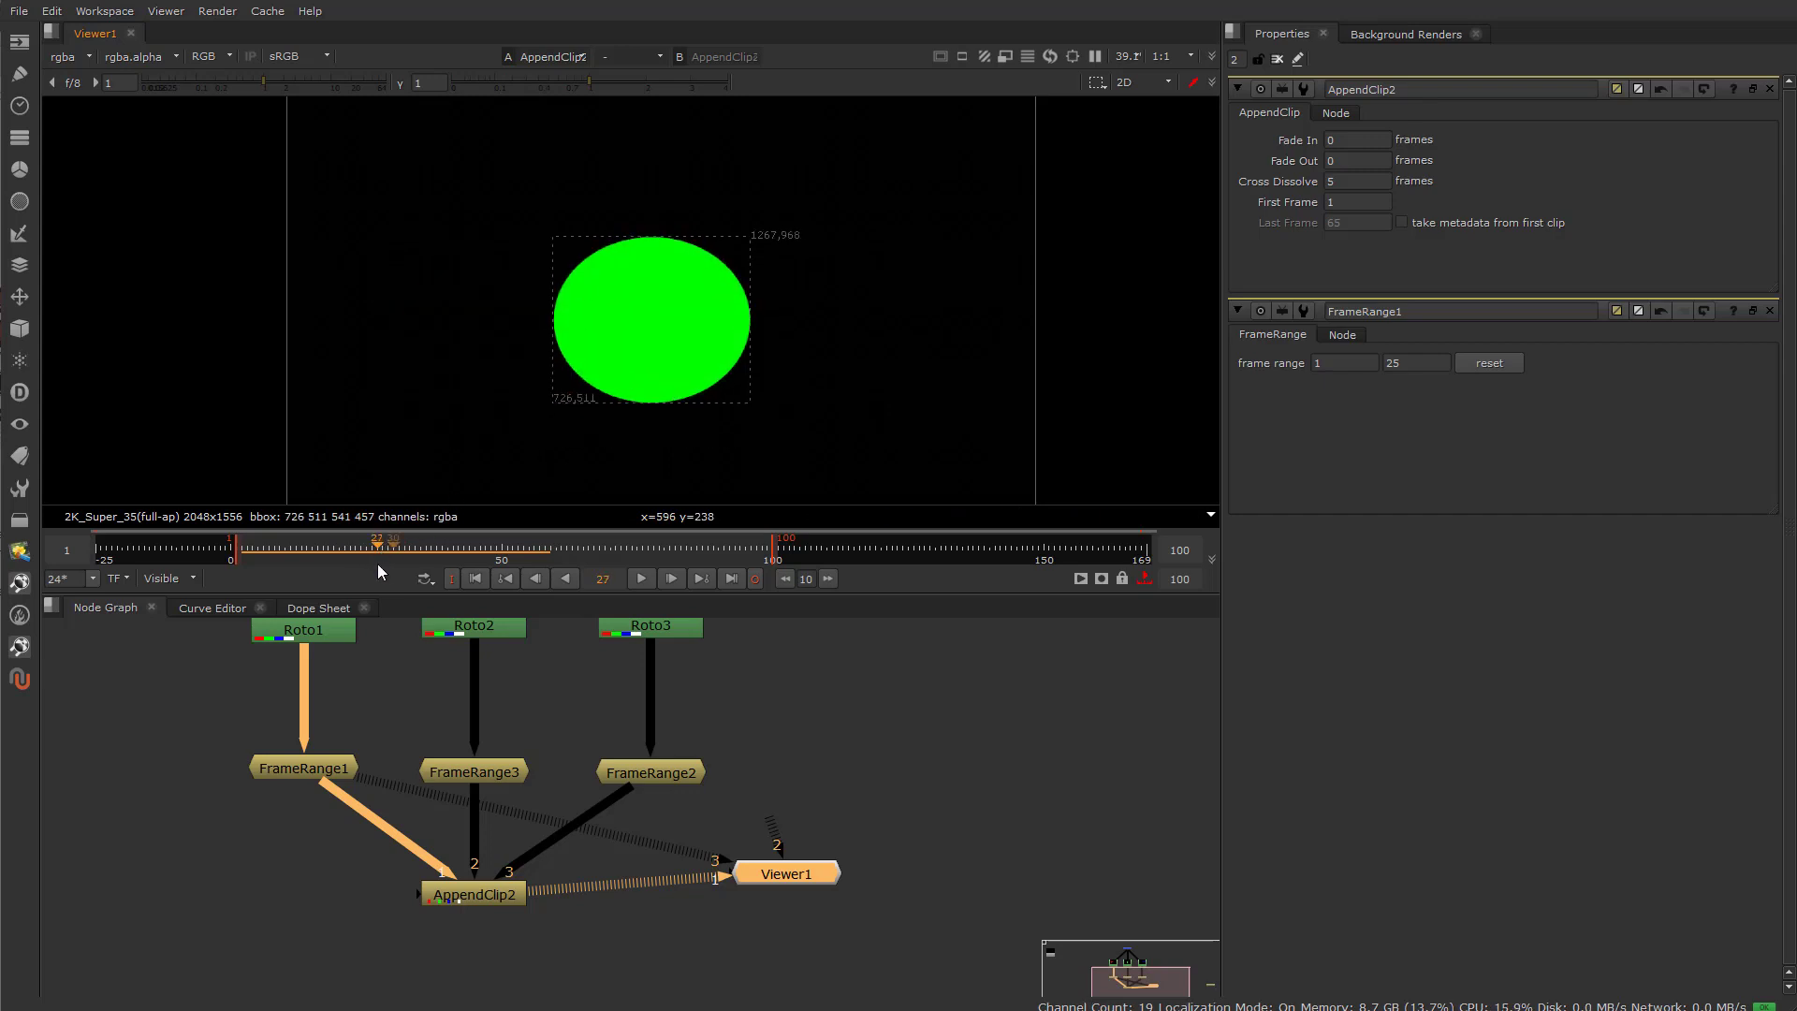
Replay the joined clips from near their start, and scrub back to frame 25 in the red-to-green dissolve.
left_click(366, 554)
left_click(251, 552)
left_click(642, 580)
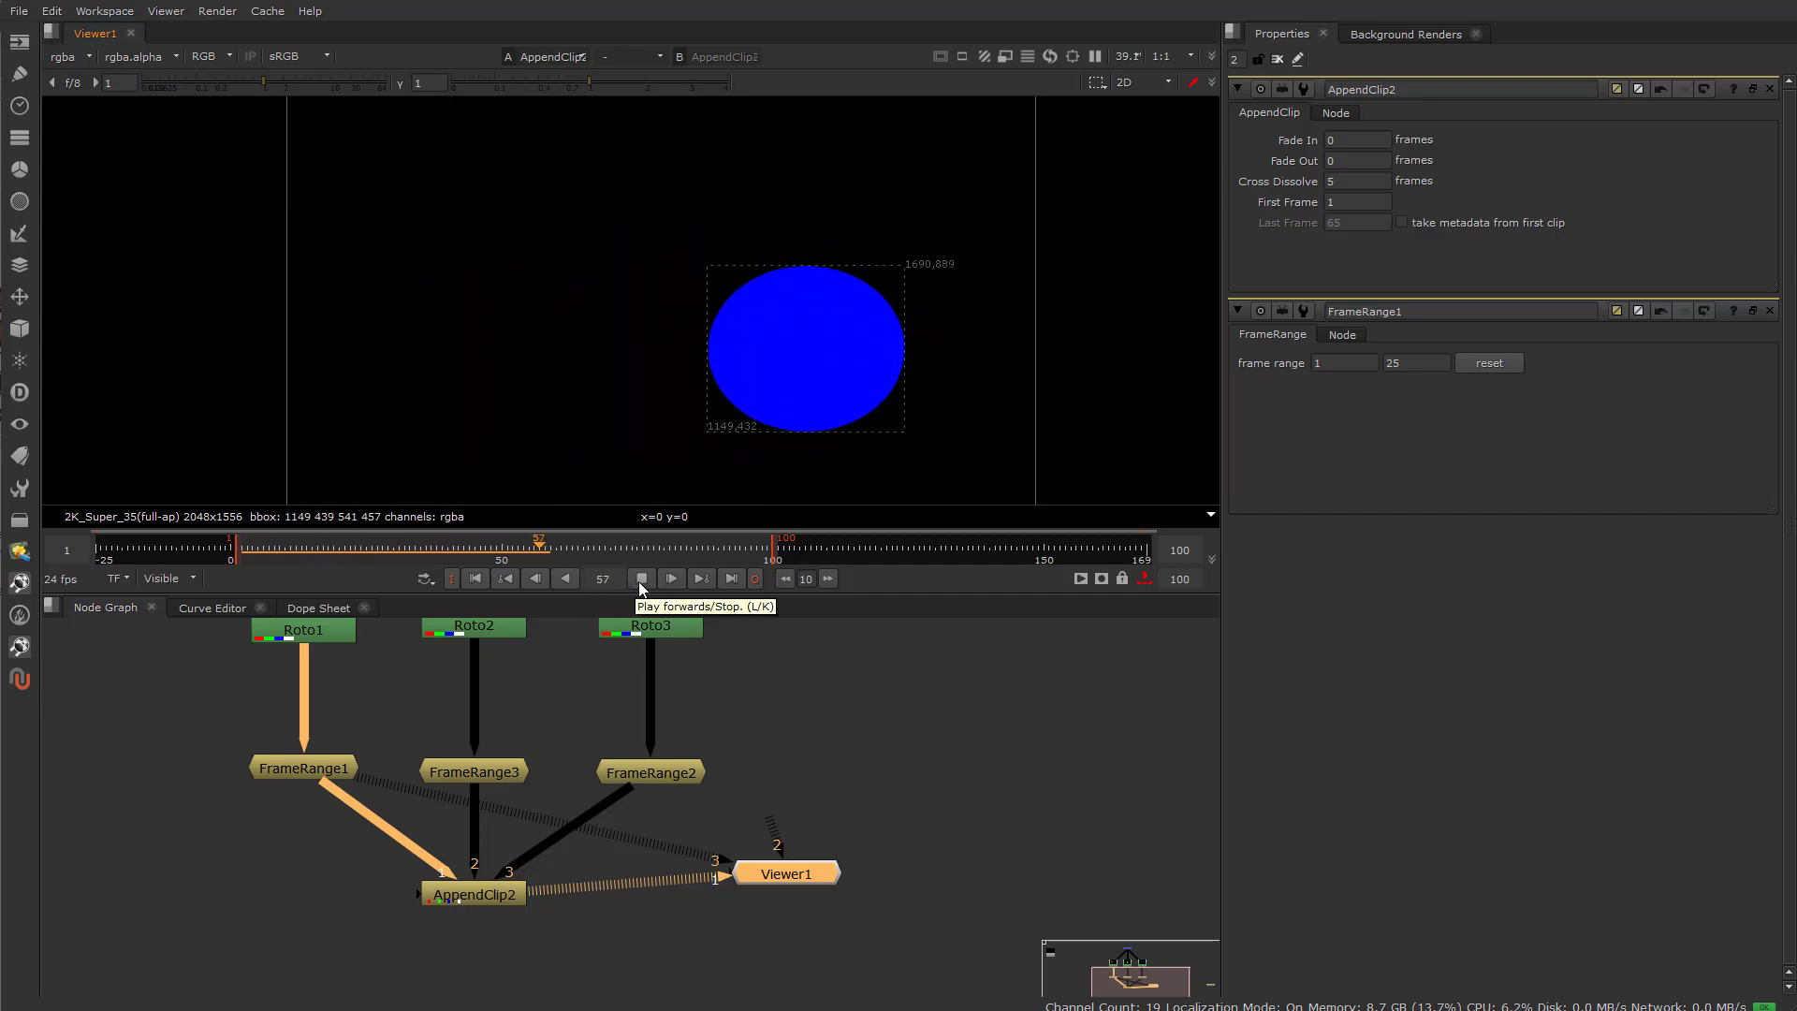
left_click(643, 579)
left_click_drag(450, 559, 366, 552)
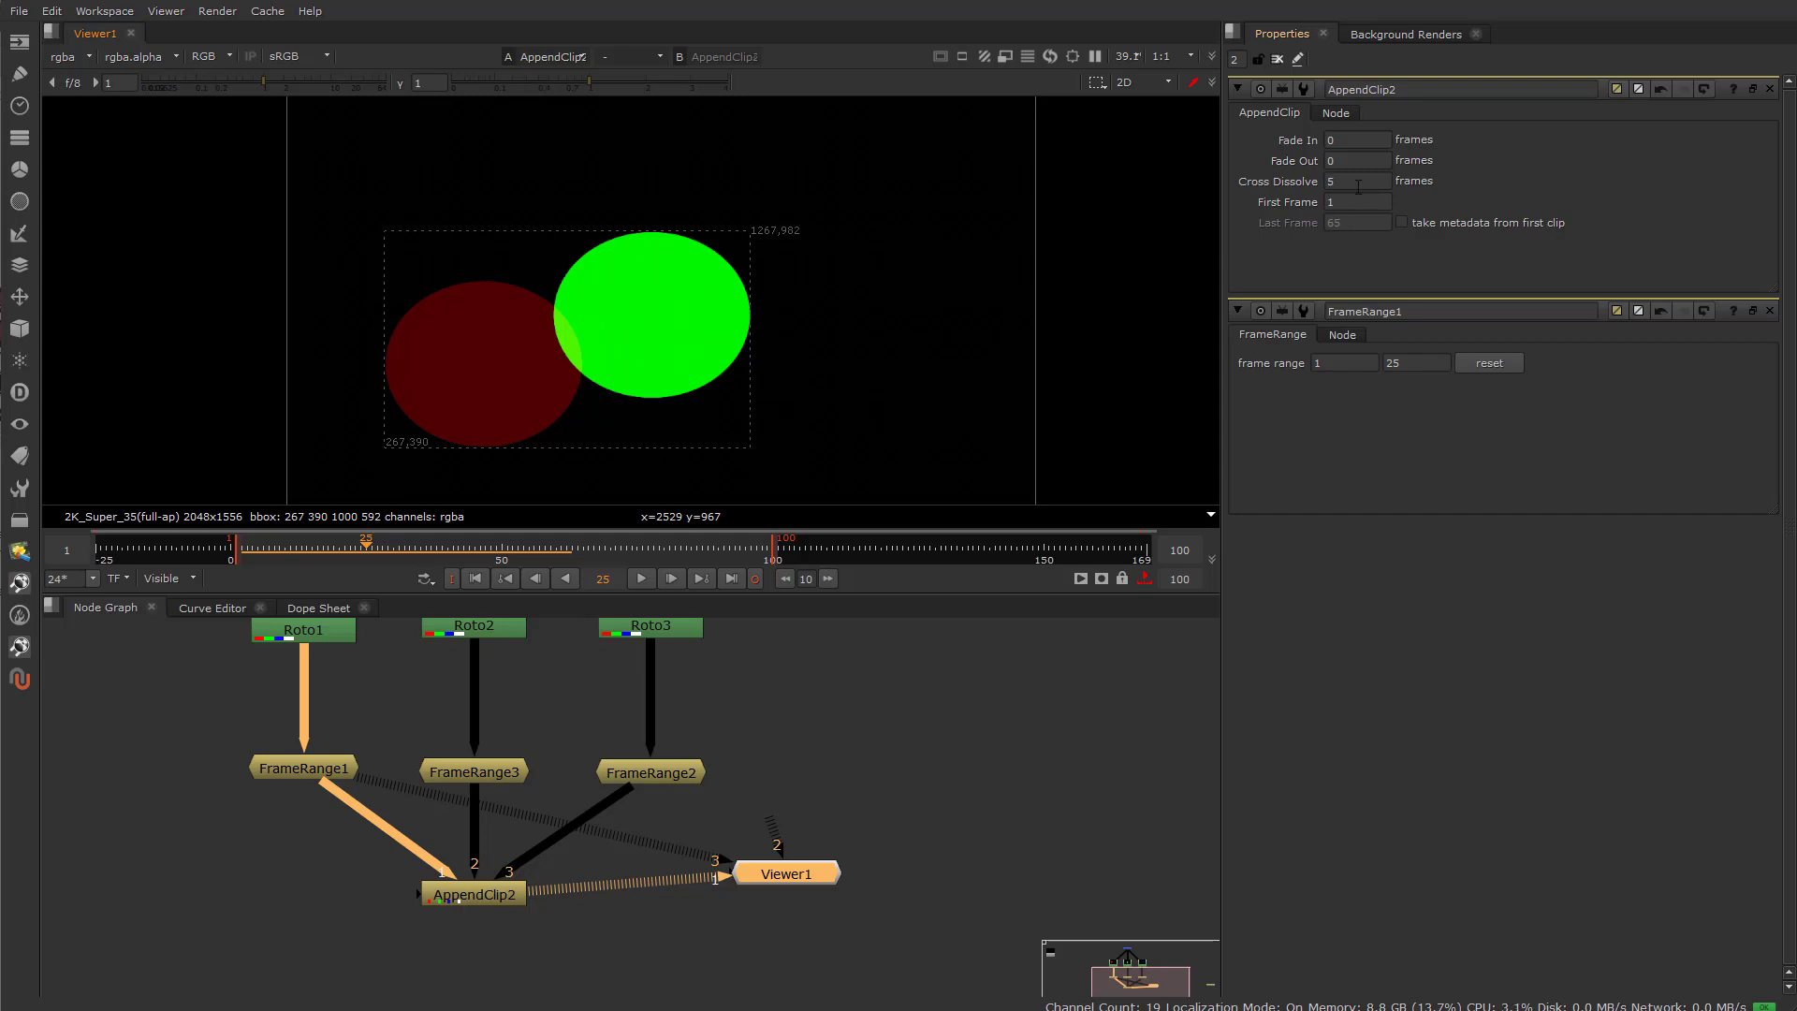
Set AppendClip2's Cross Dissolve to 10 frames.
left_click(1358, 184)
key("Return")
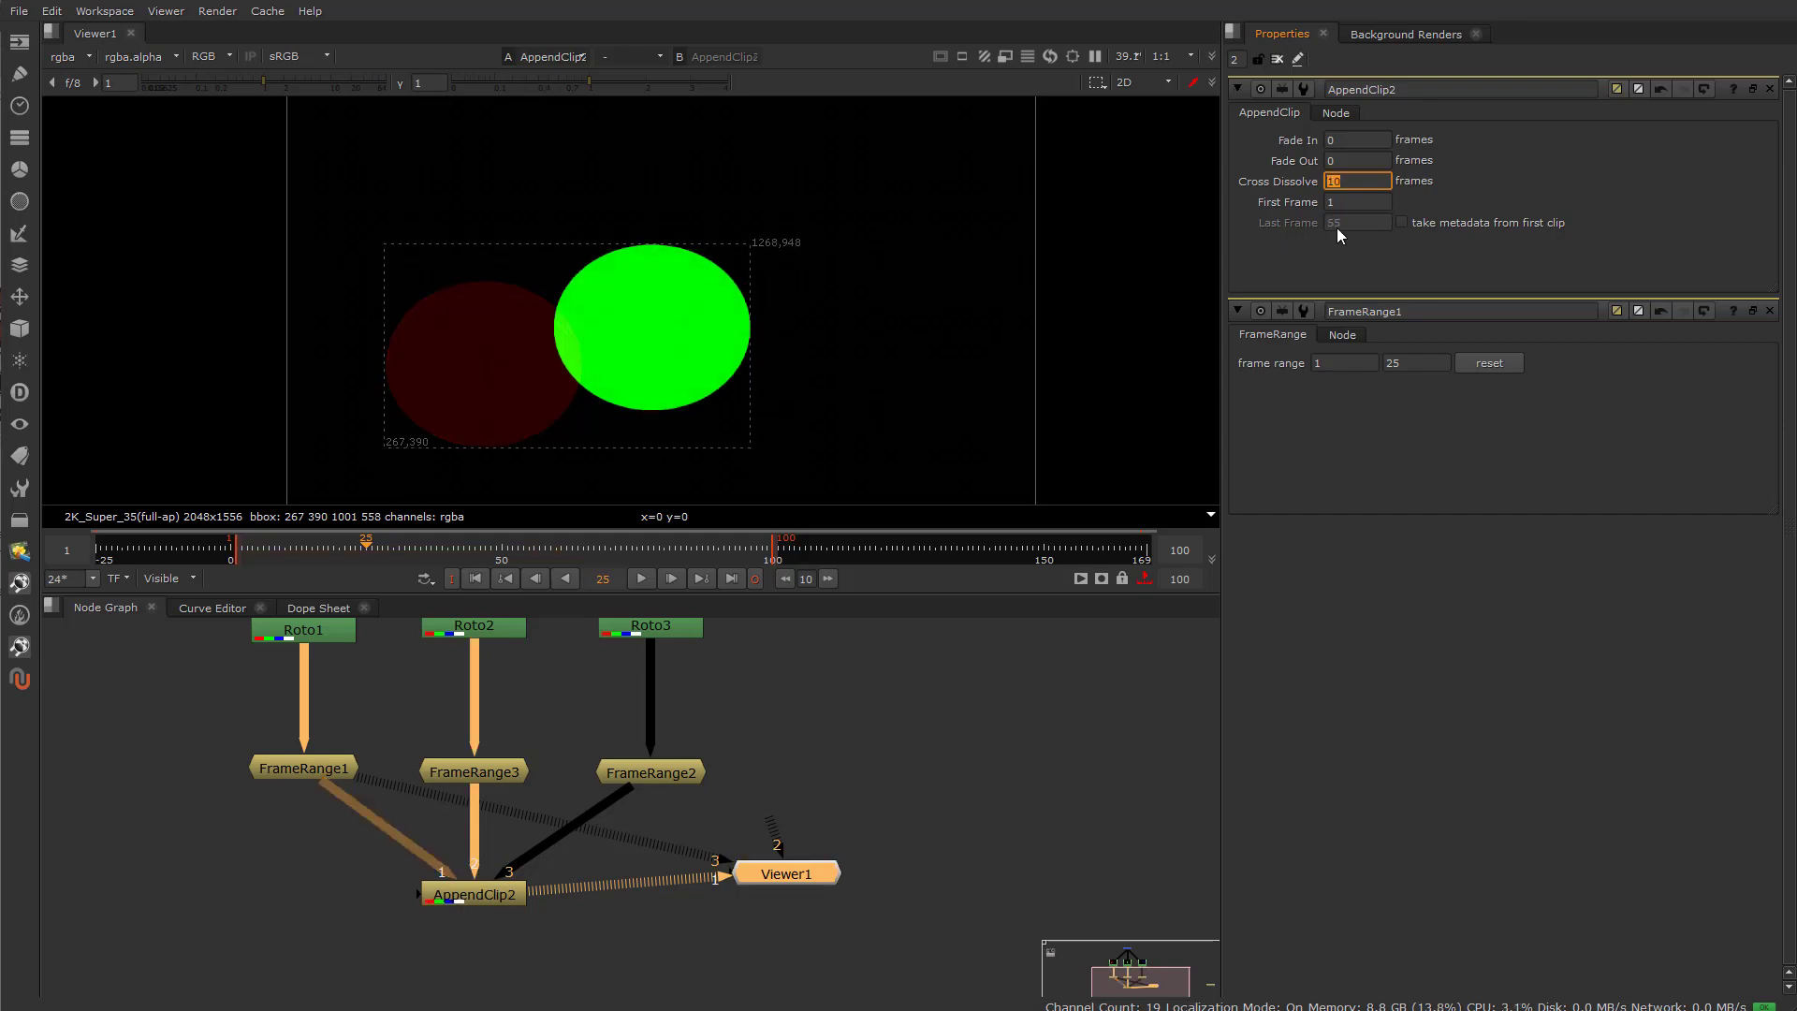
Play the joined clips from the start of the timeline to preview the 10-frame cross dissolves.
left_click_drag(477, 550, 238, 554)
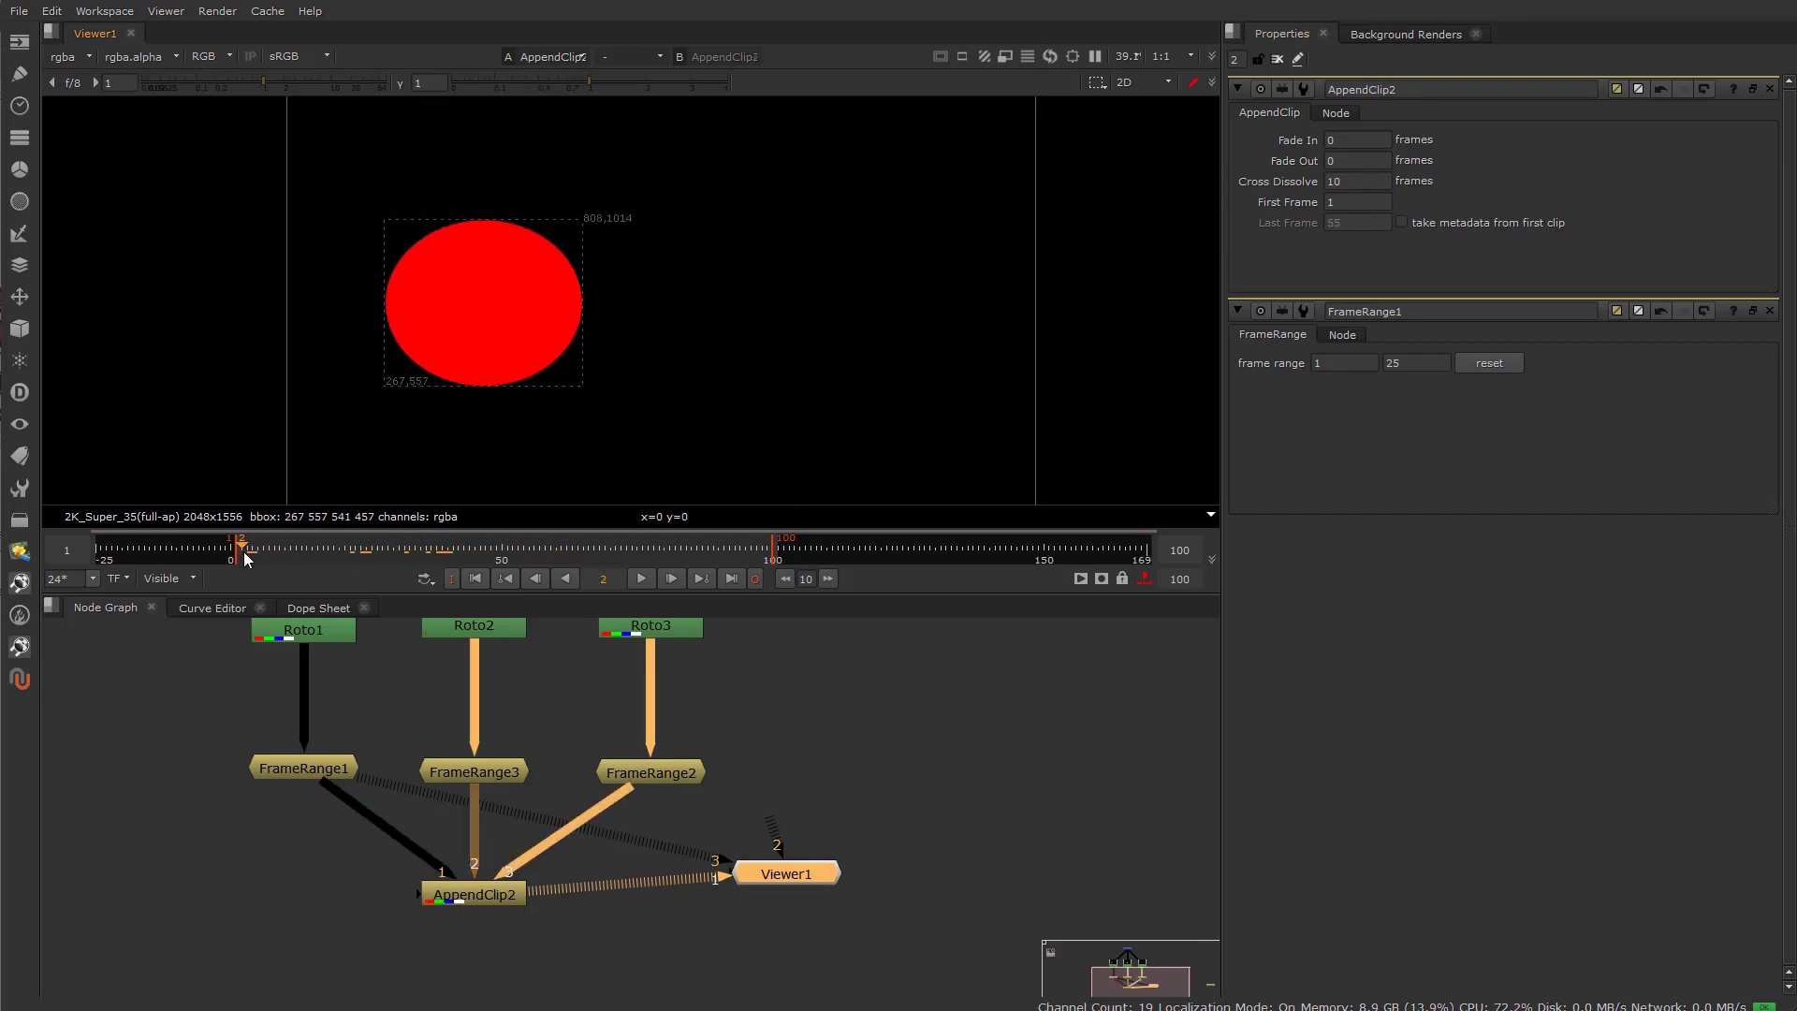
left_click(648, 575)
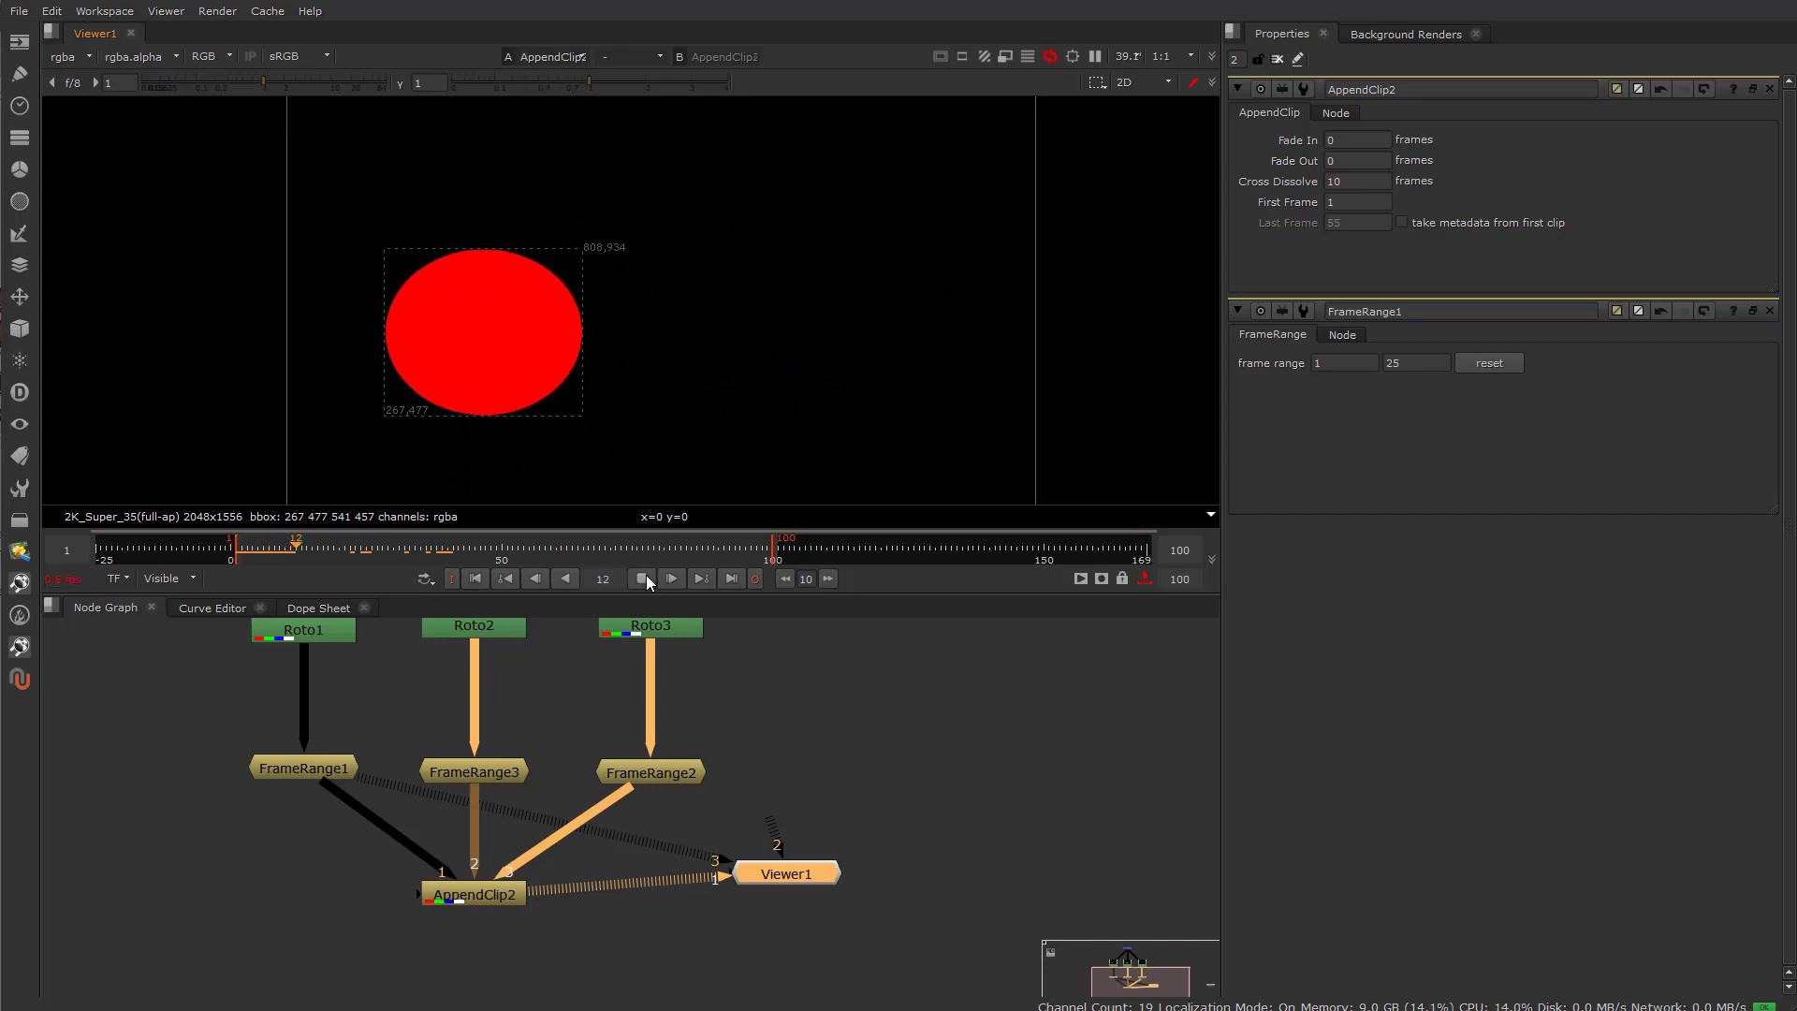
left_click_drag(435, 536, 236, 554)
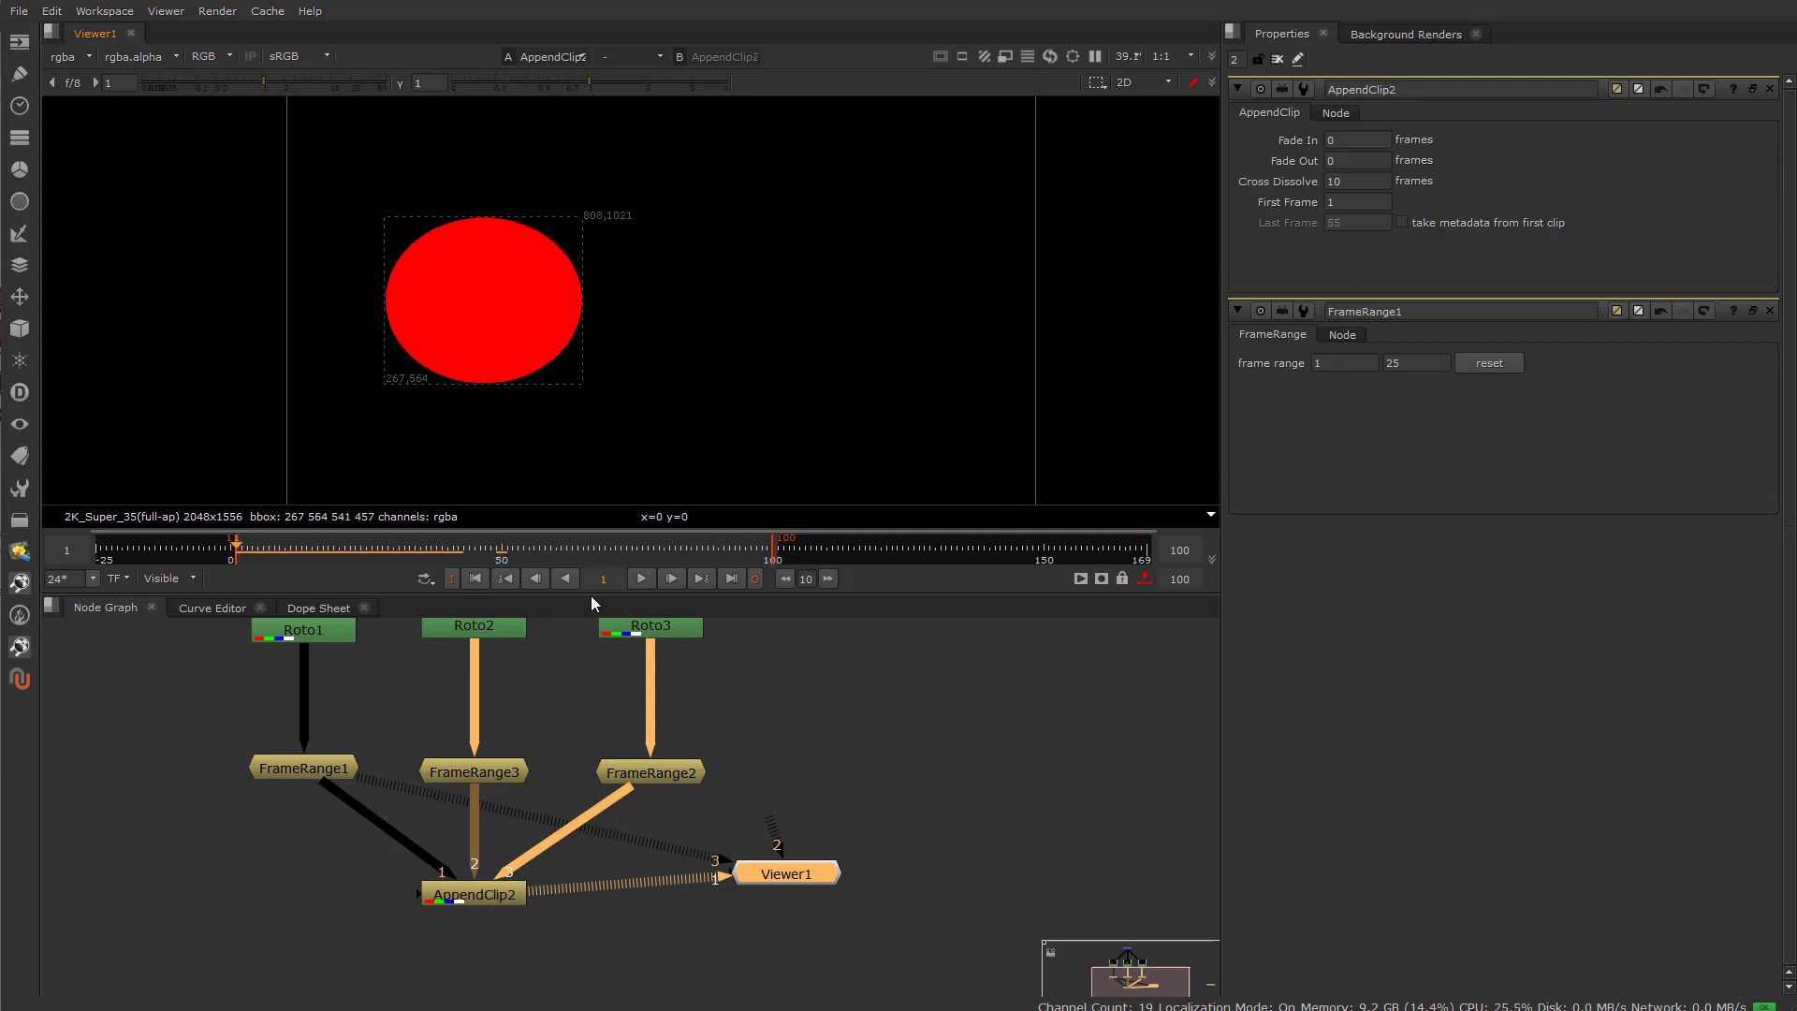
left_click(641, 578)
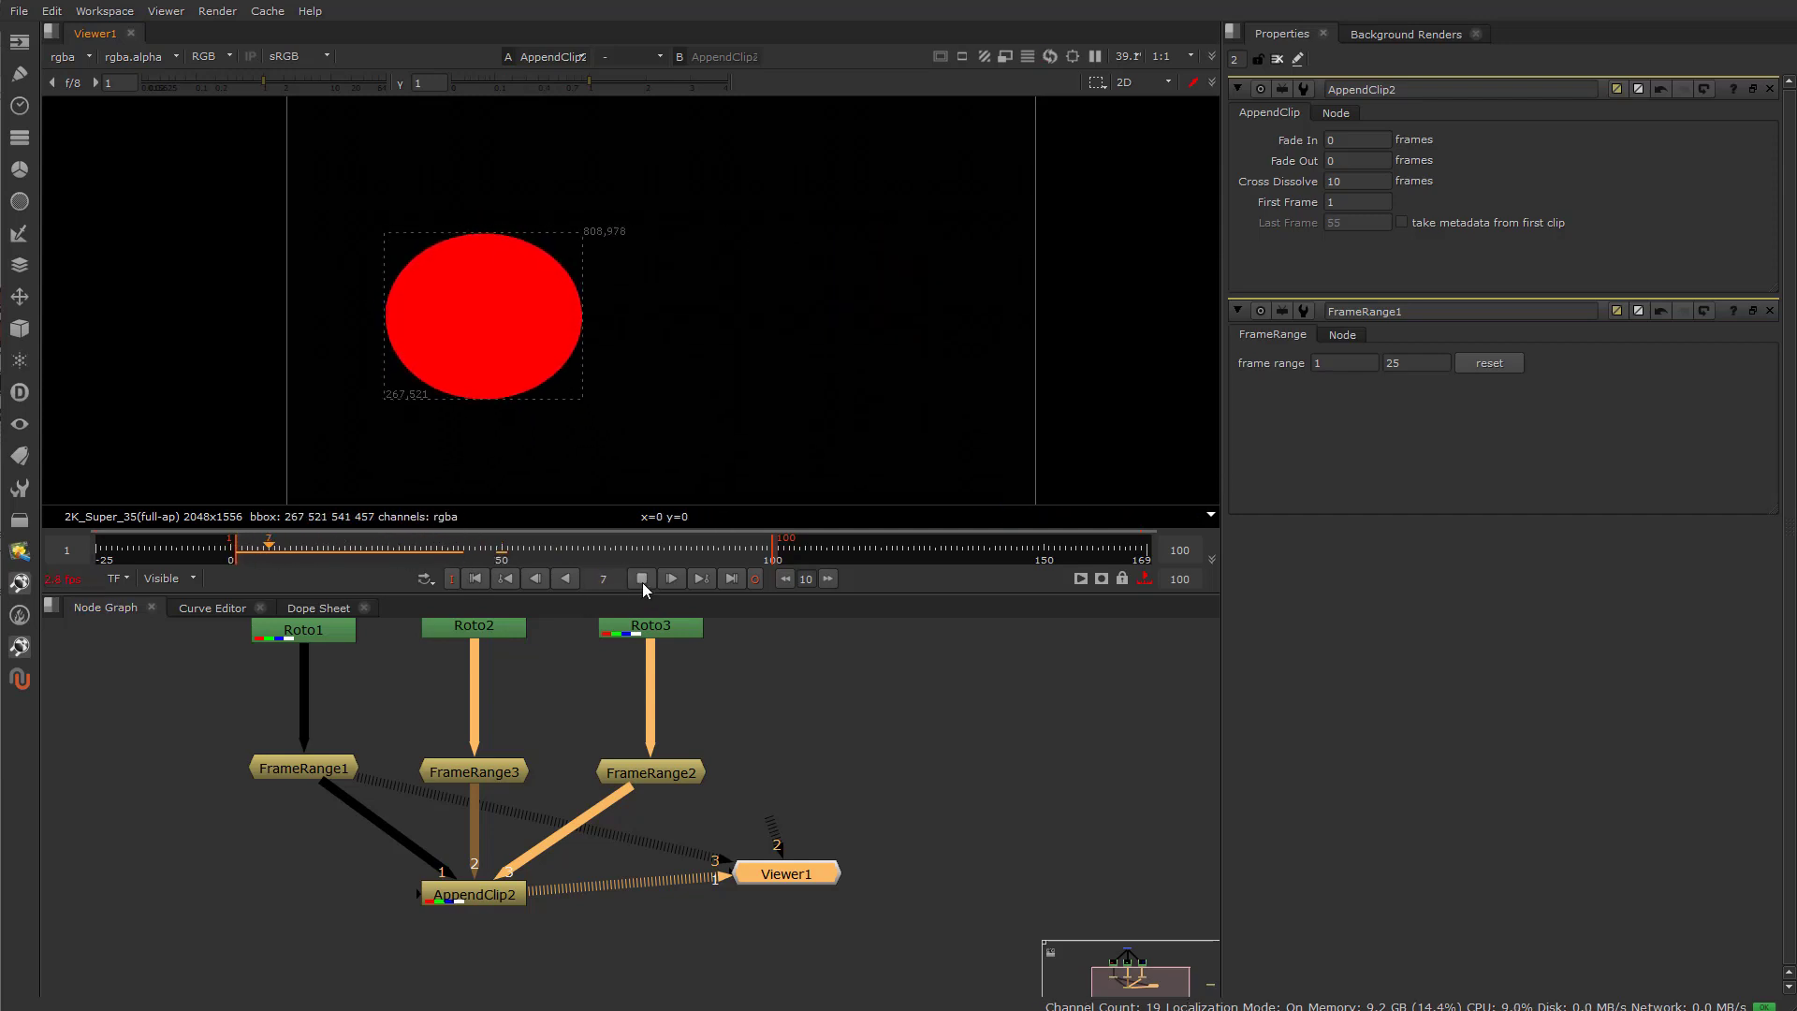
left_click(644, 579)
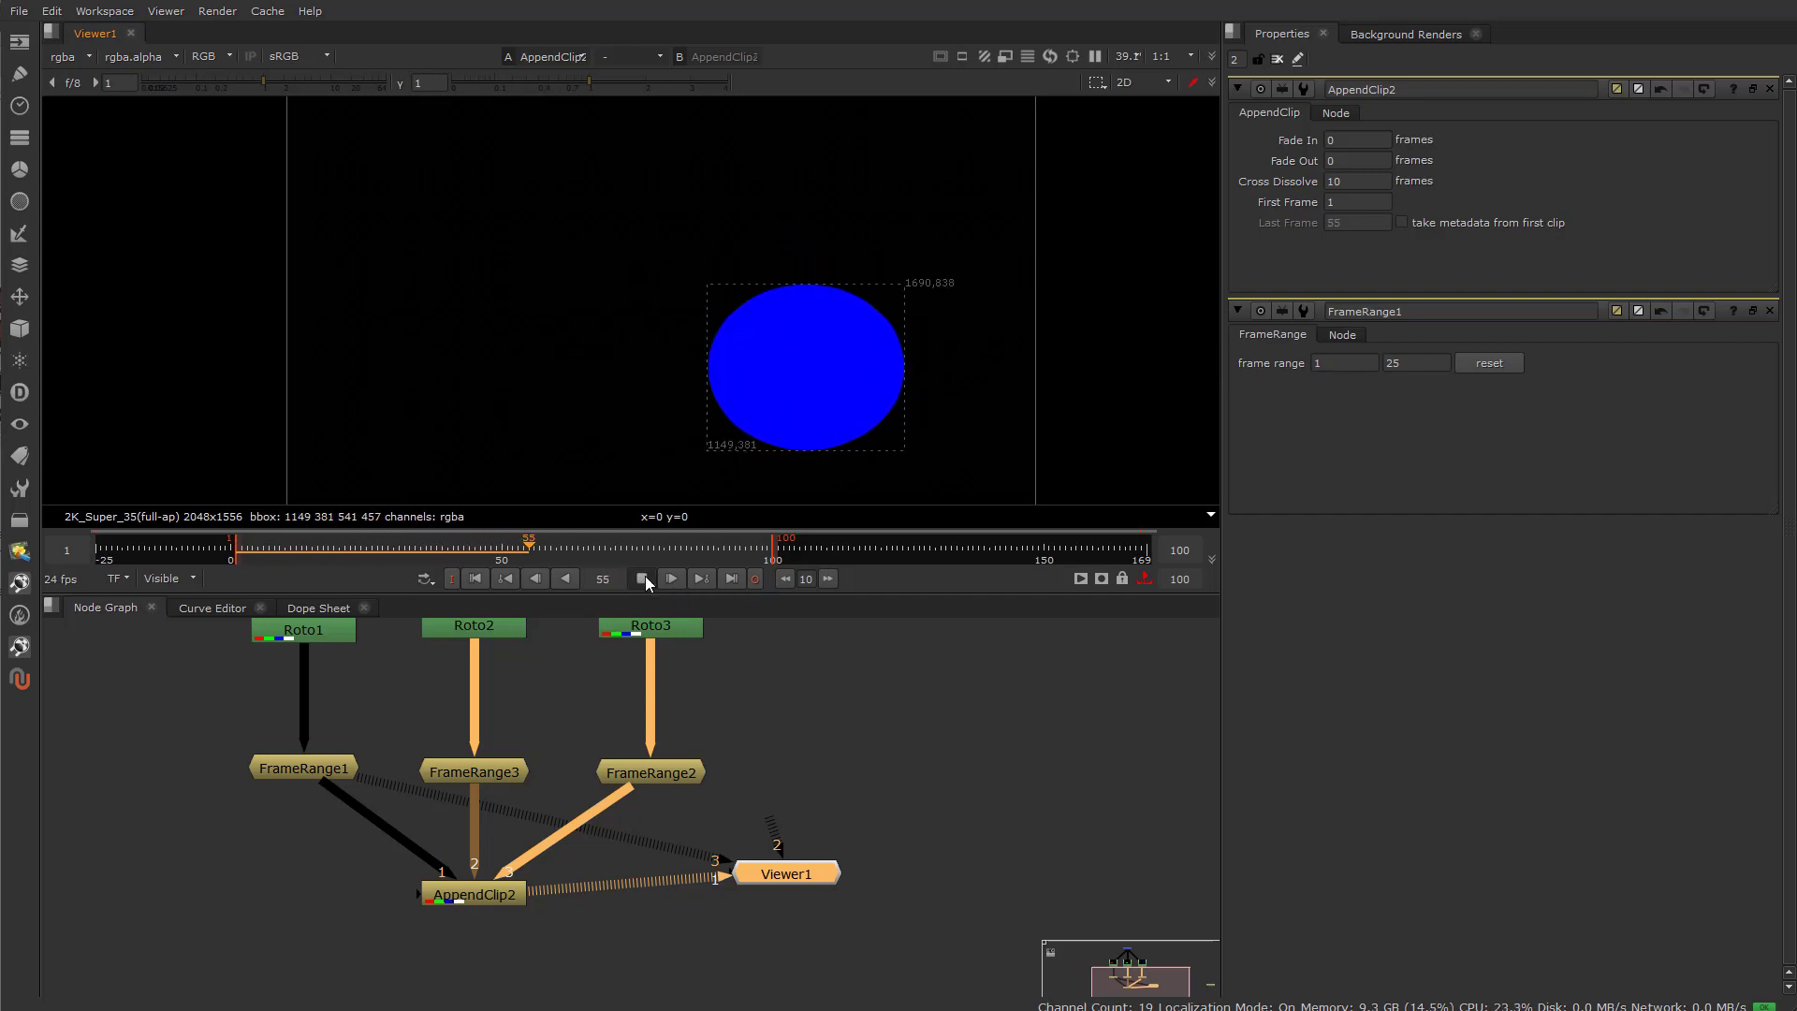
Scrub through the red-to-green dissolve from frame 26 back to frame 16, and forward to frame 22.
left_click(426, 551)
mouse_move(386, 555)
left_mouse_down()
mouse_move(239, 564)
mouse_move(372, 571)
left_mouse_up()
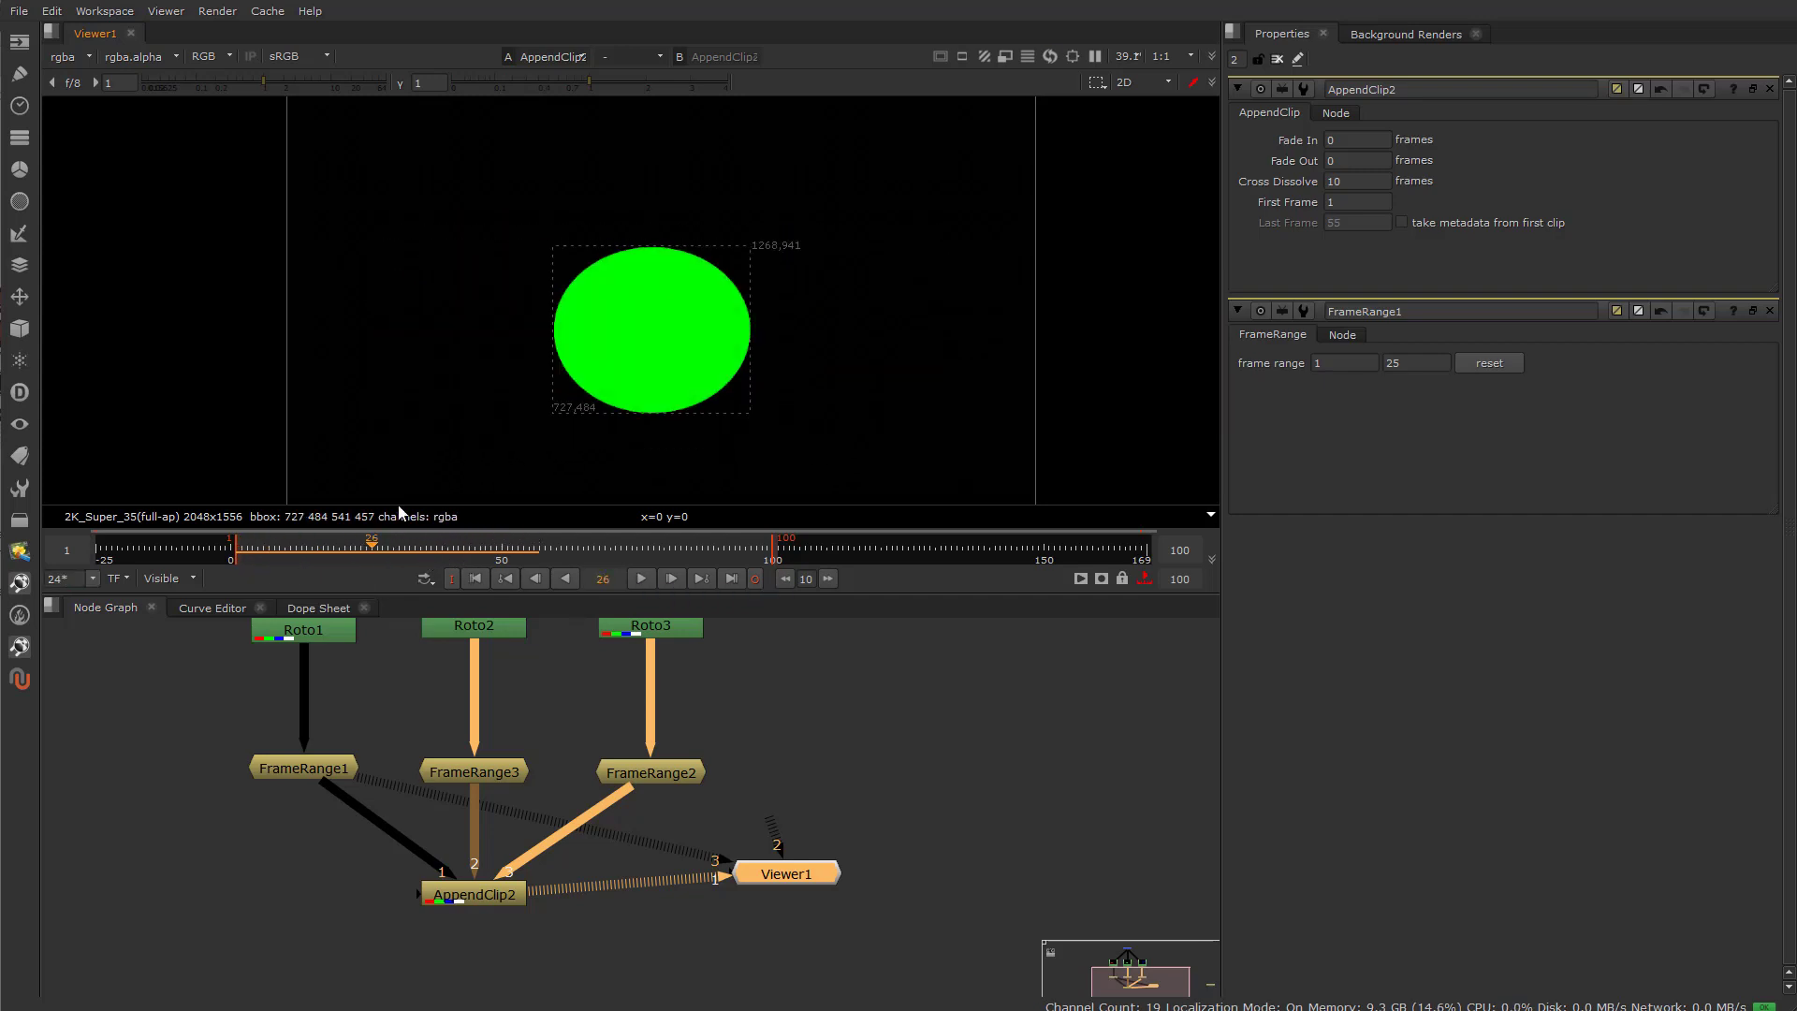
left_click_drag(363, 548, 318, 578)
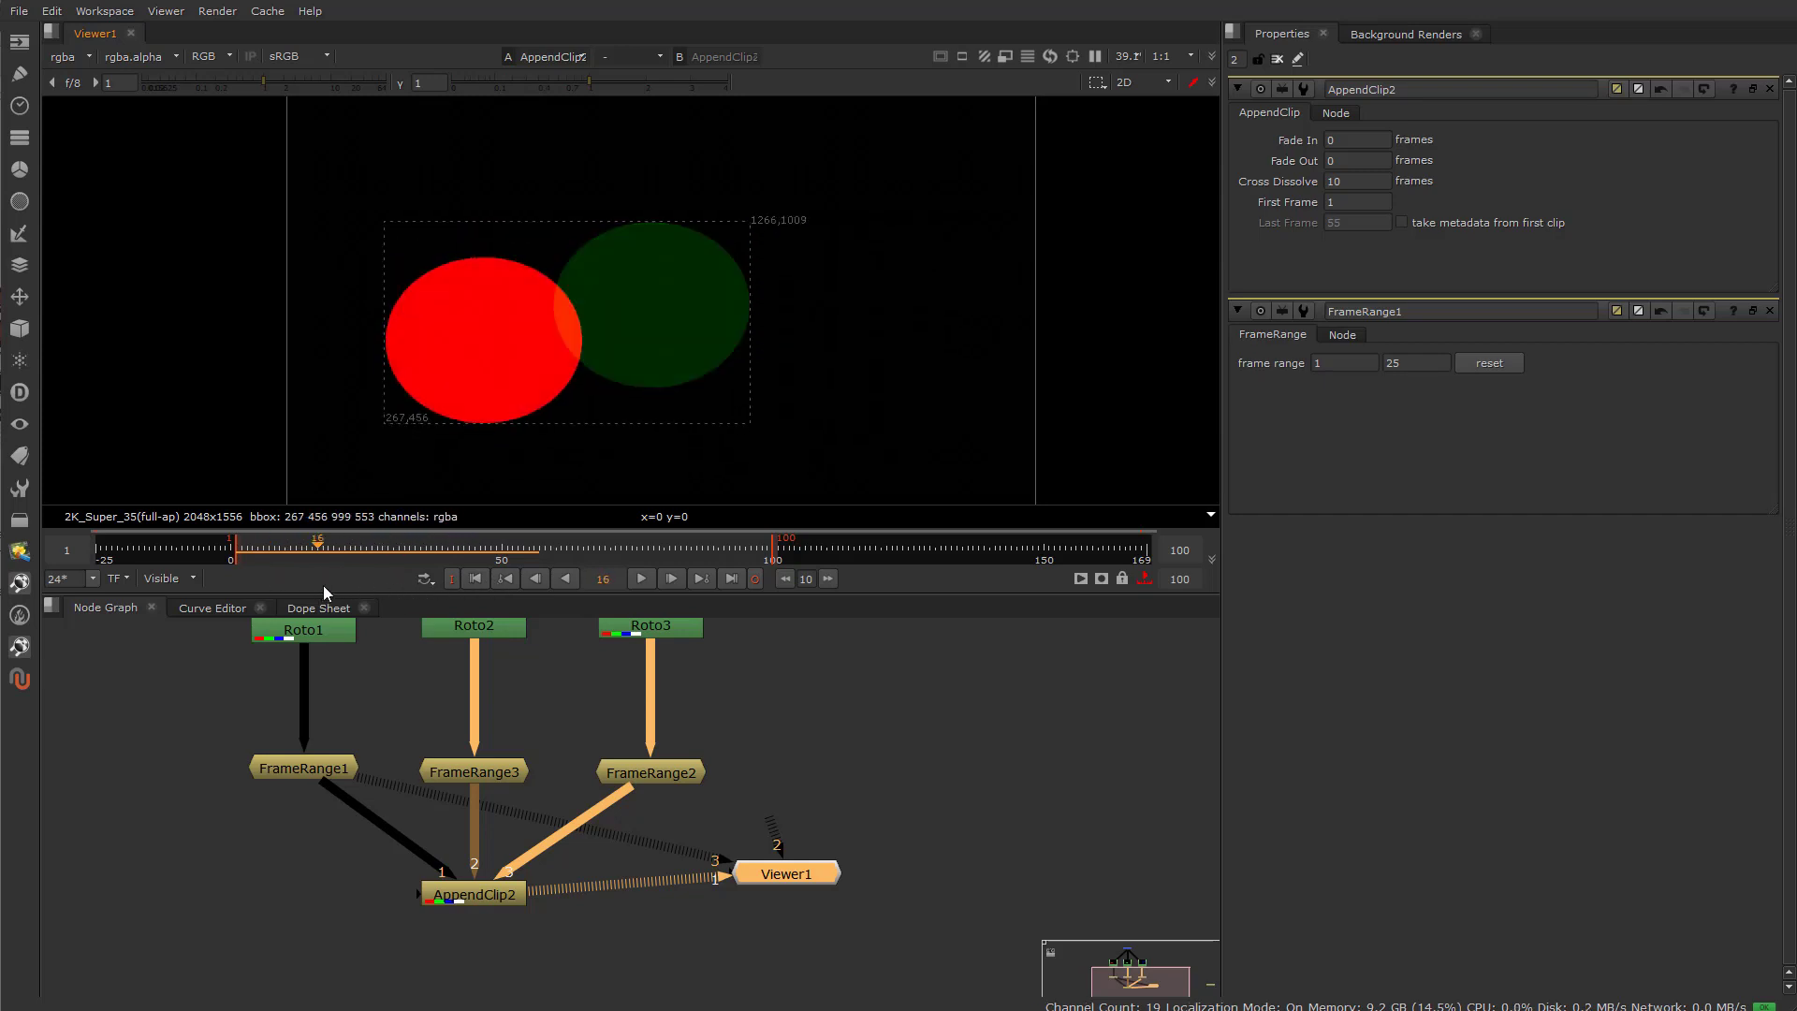
left_click_drag(314, 547, 352, 559)
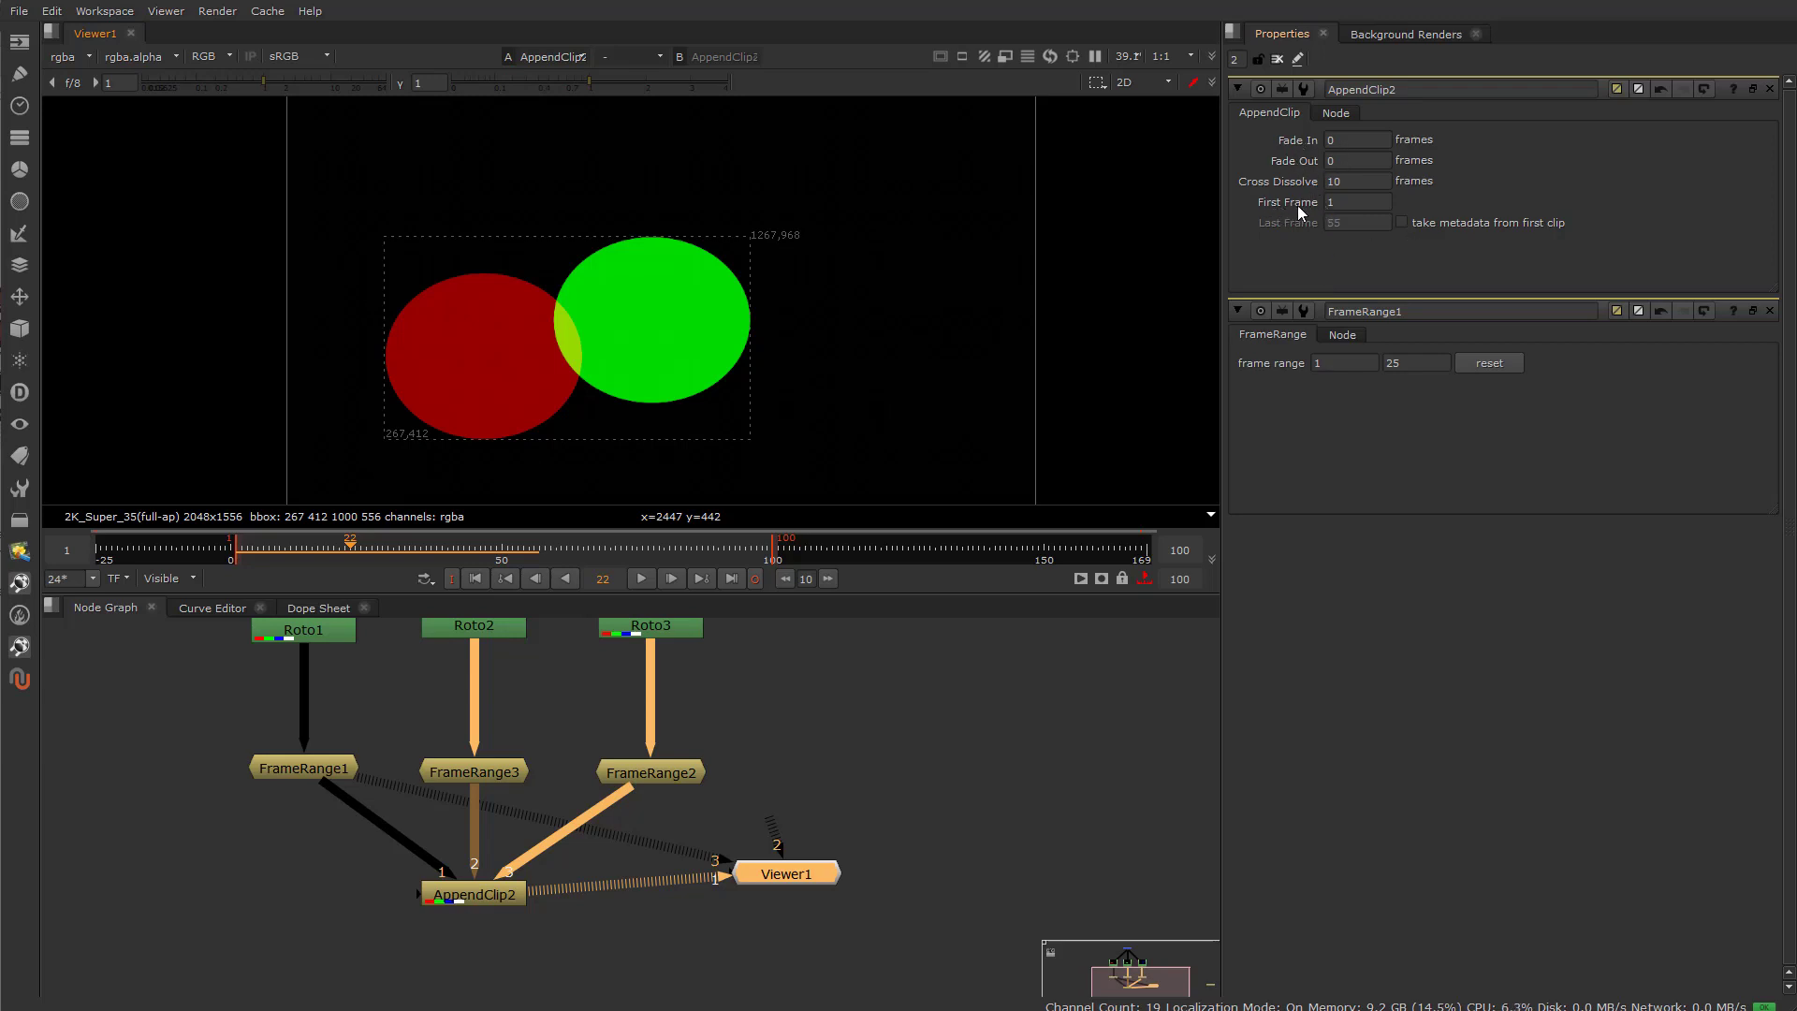
Set AppendClip2's Fade In to 5 frames and play the joined clips from frame 1.
double_click(1350, 140)
type("5")
left_click(236, 556)
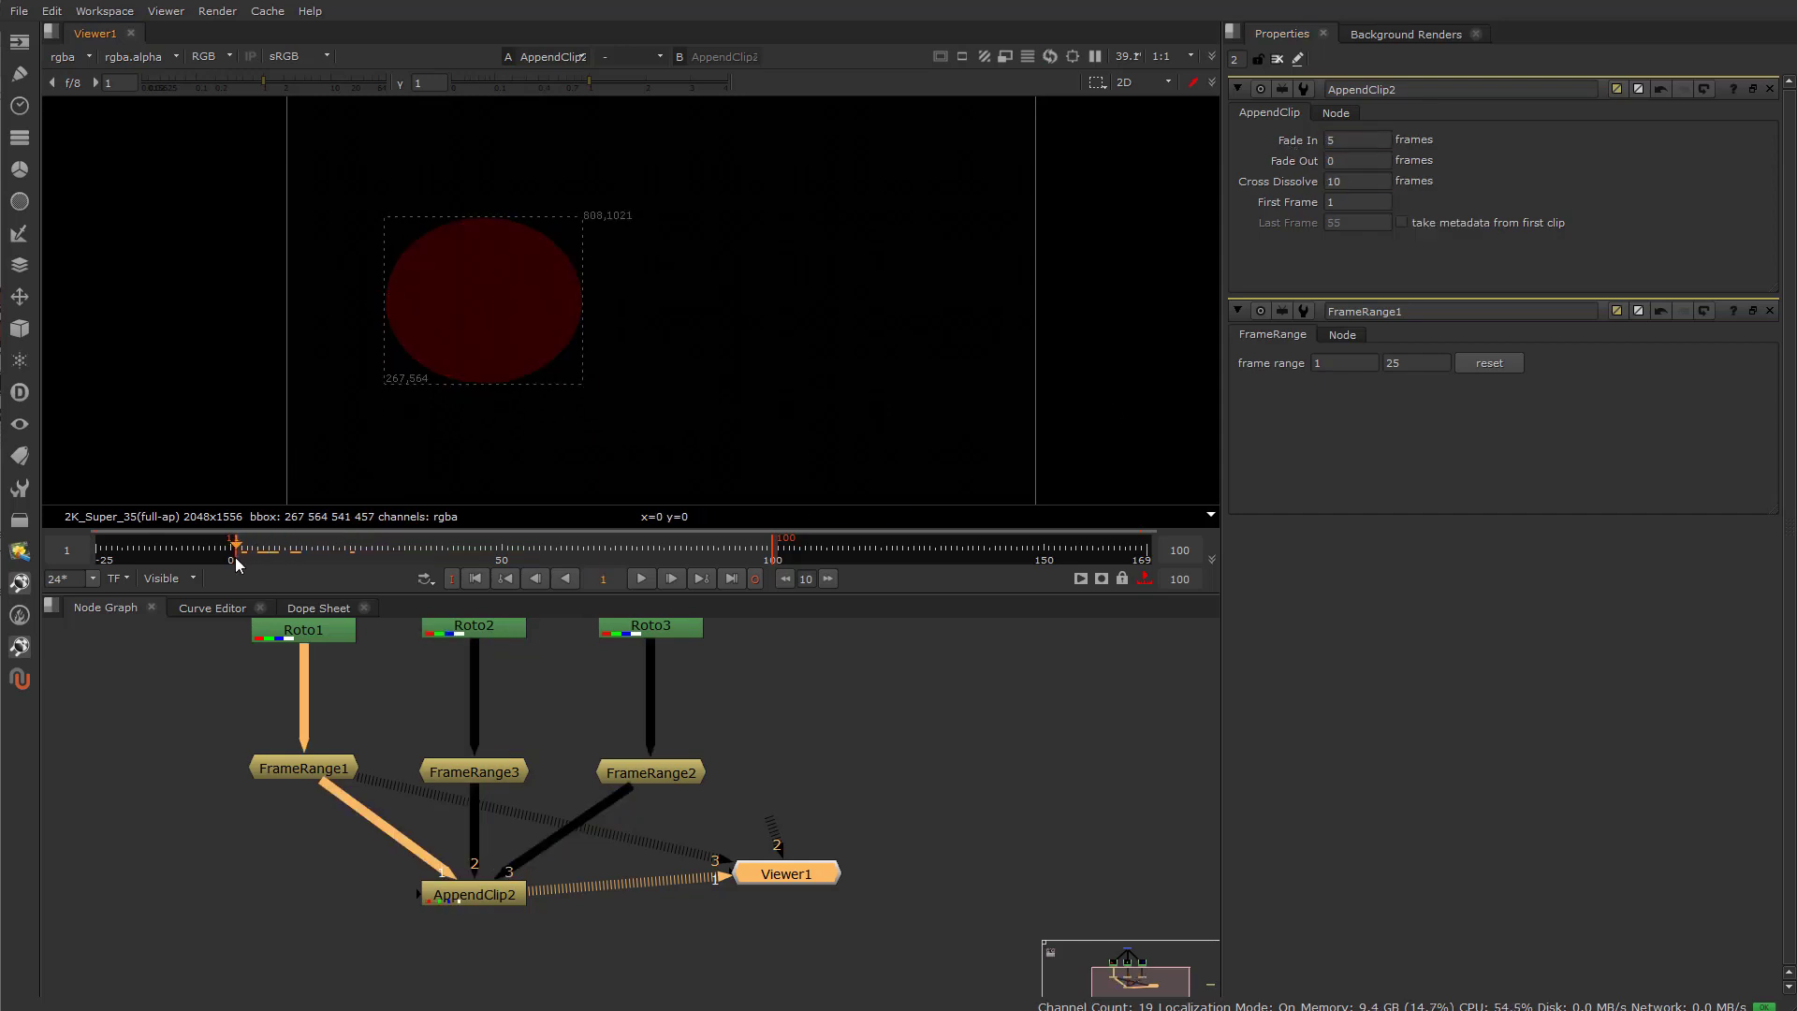
left_click(641, 578)
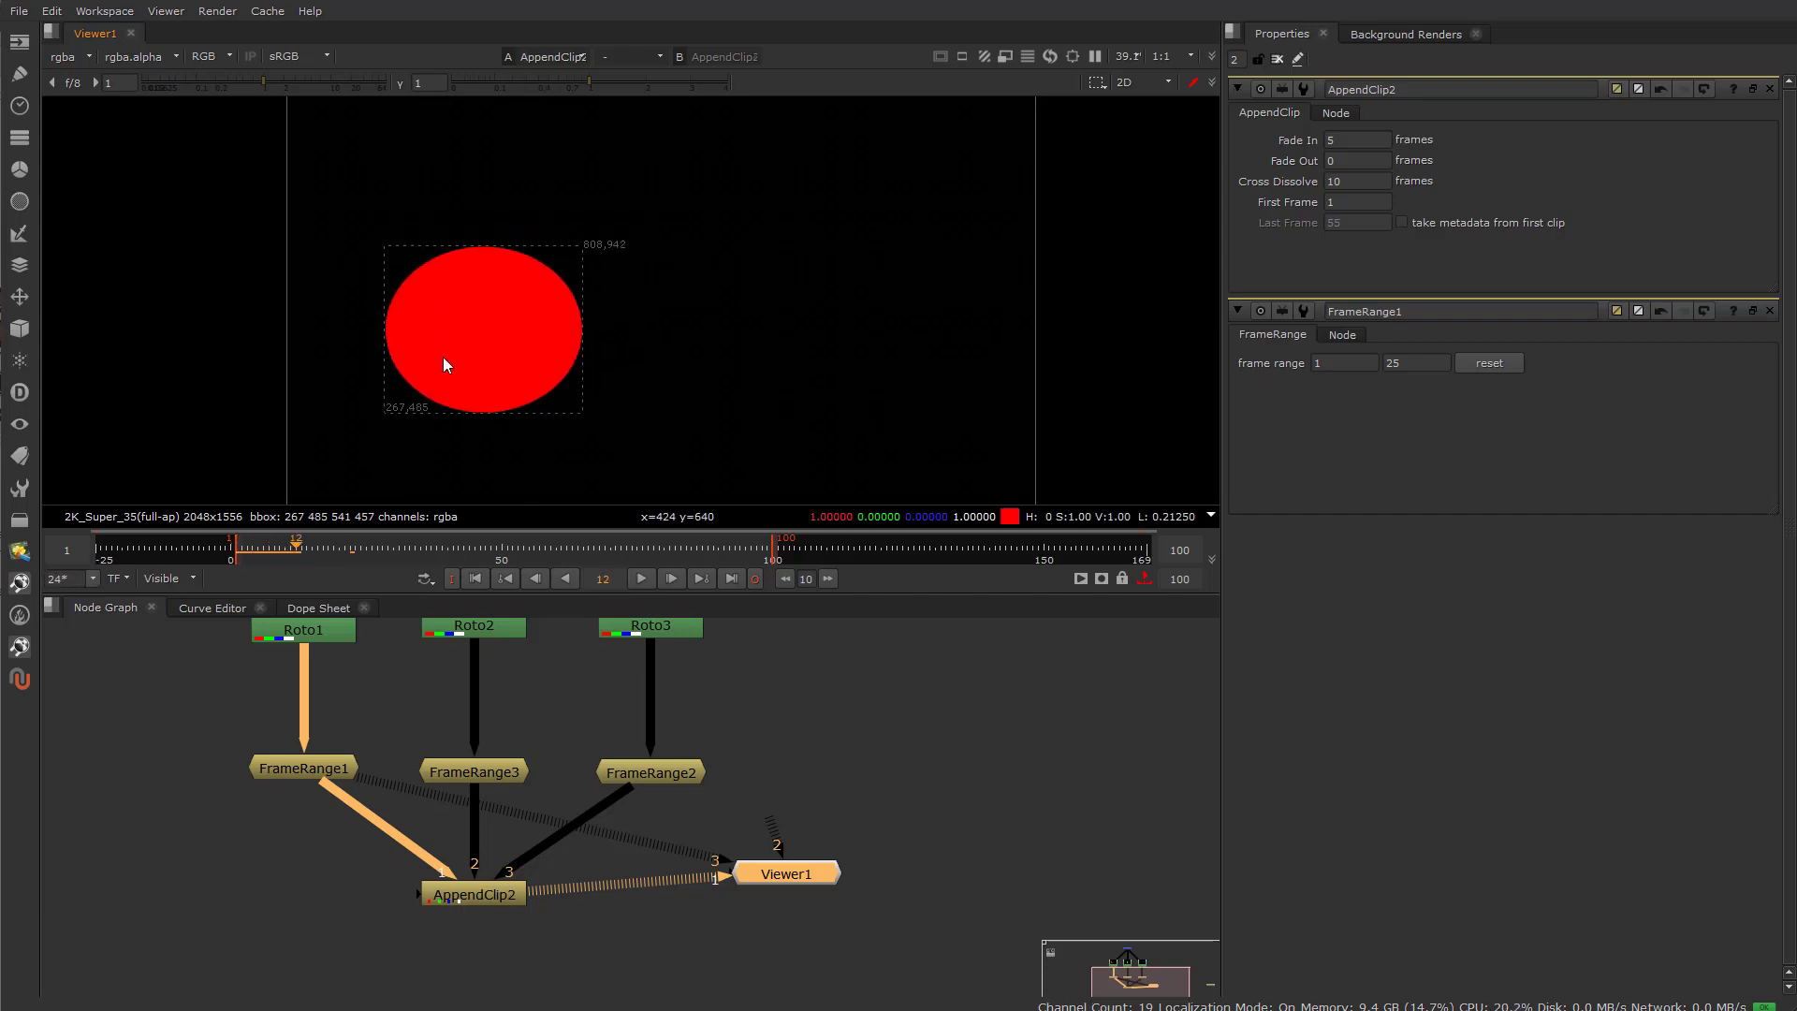
left_click(640, 578)
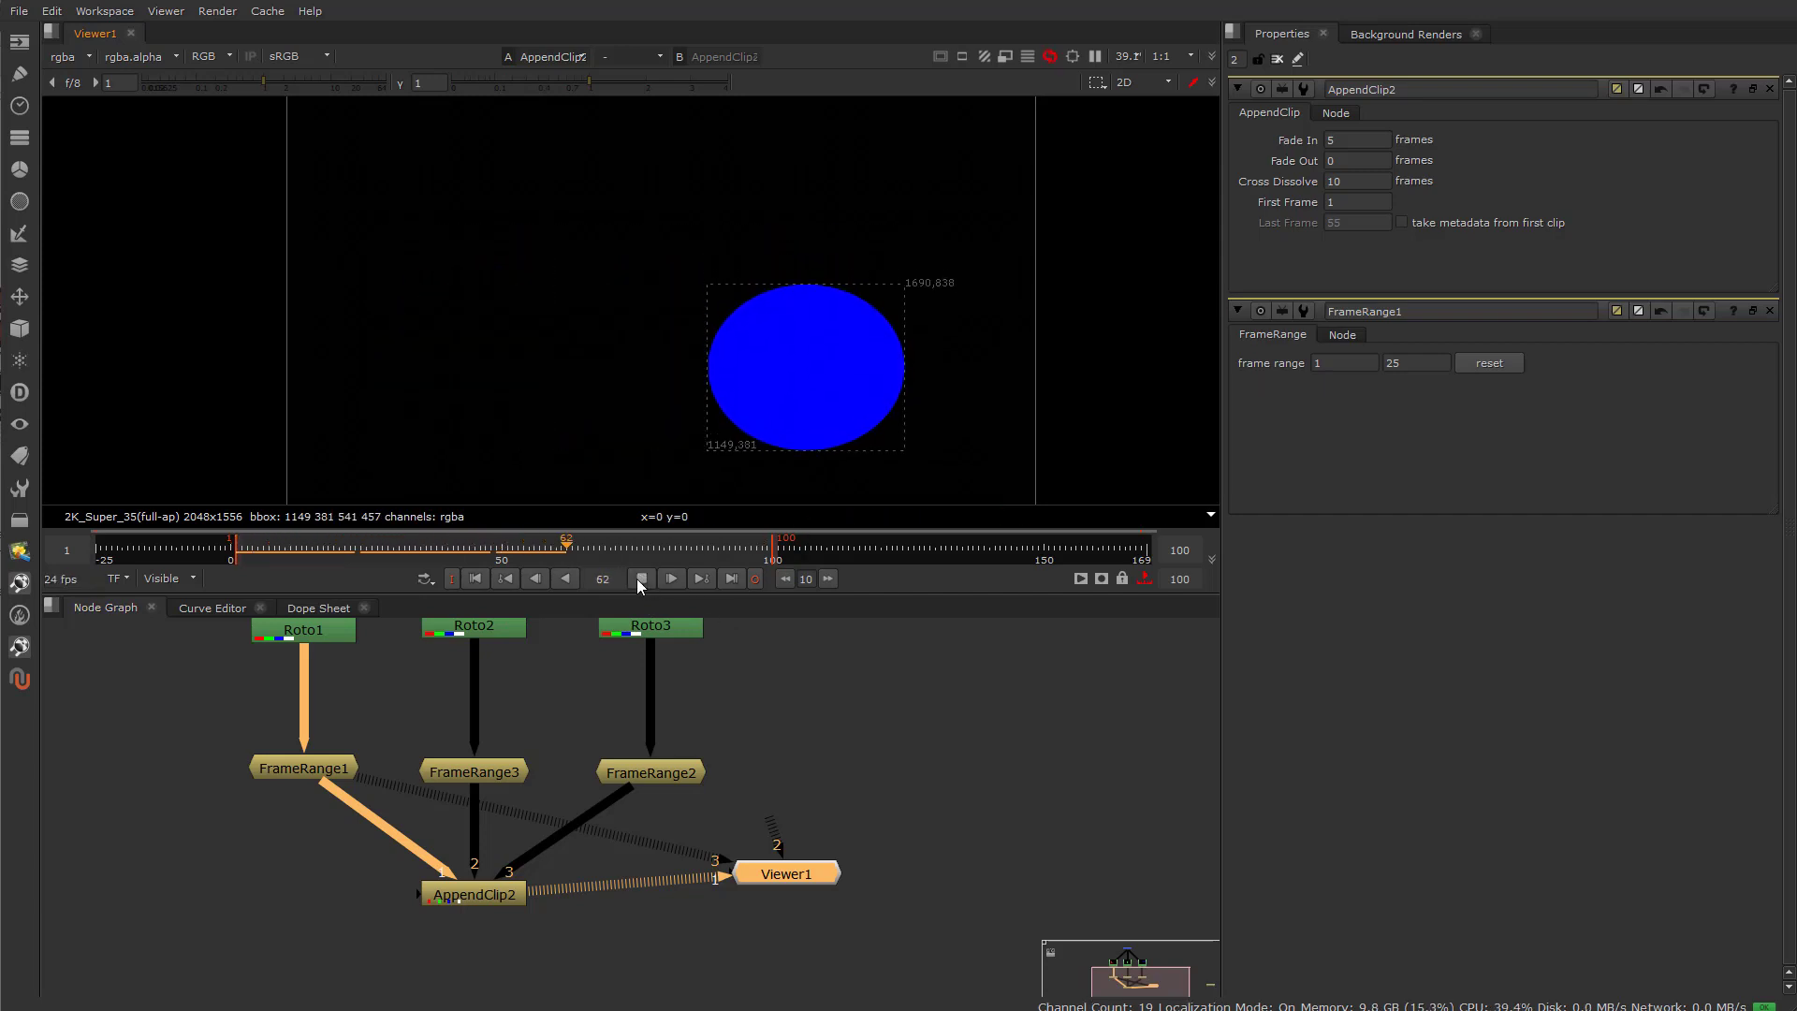
left_click(640, 578)
Set AppendClip2's Fade Out to 5 frames and replay the joined clips from frame 1.
left_click(318, 550)
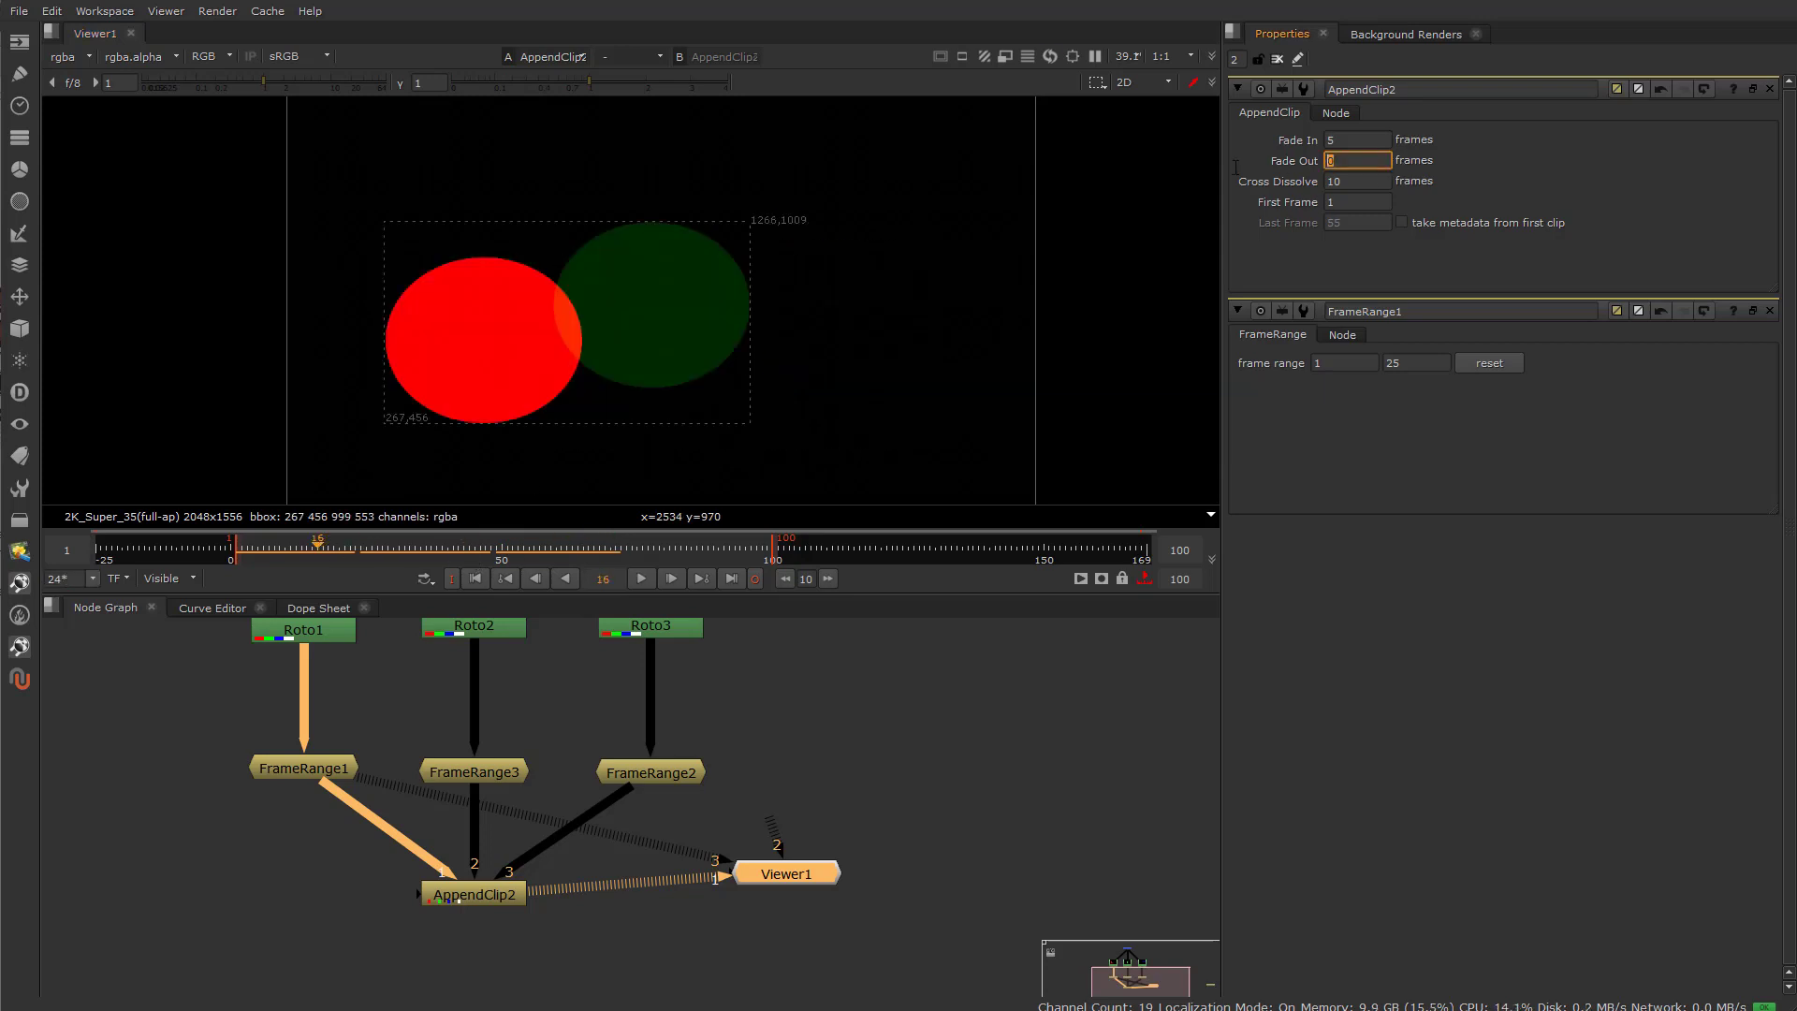
type("5")
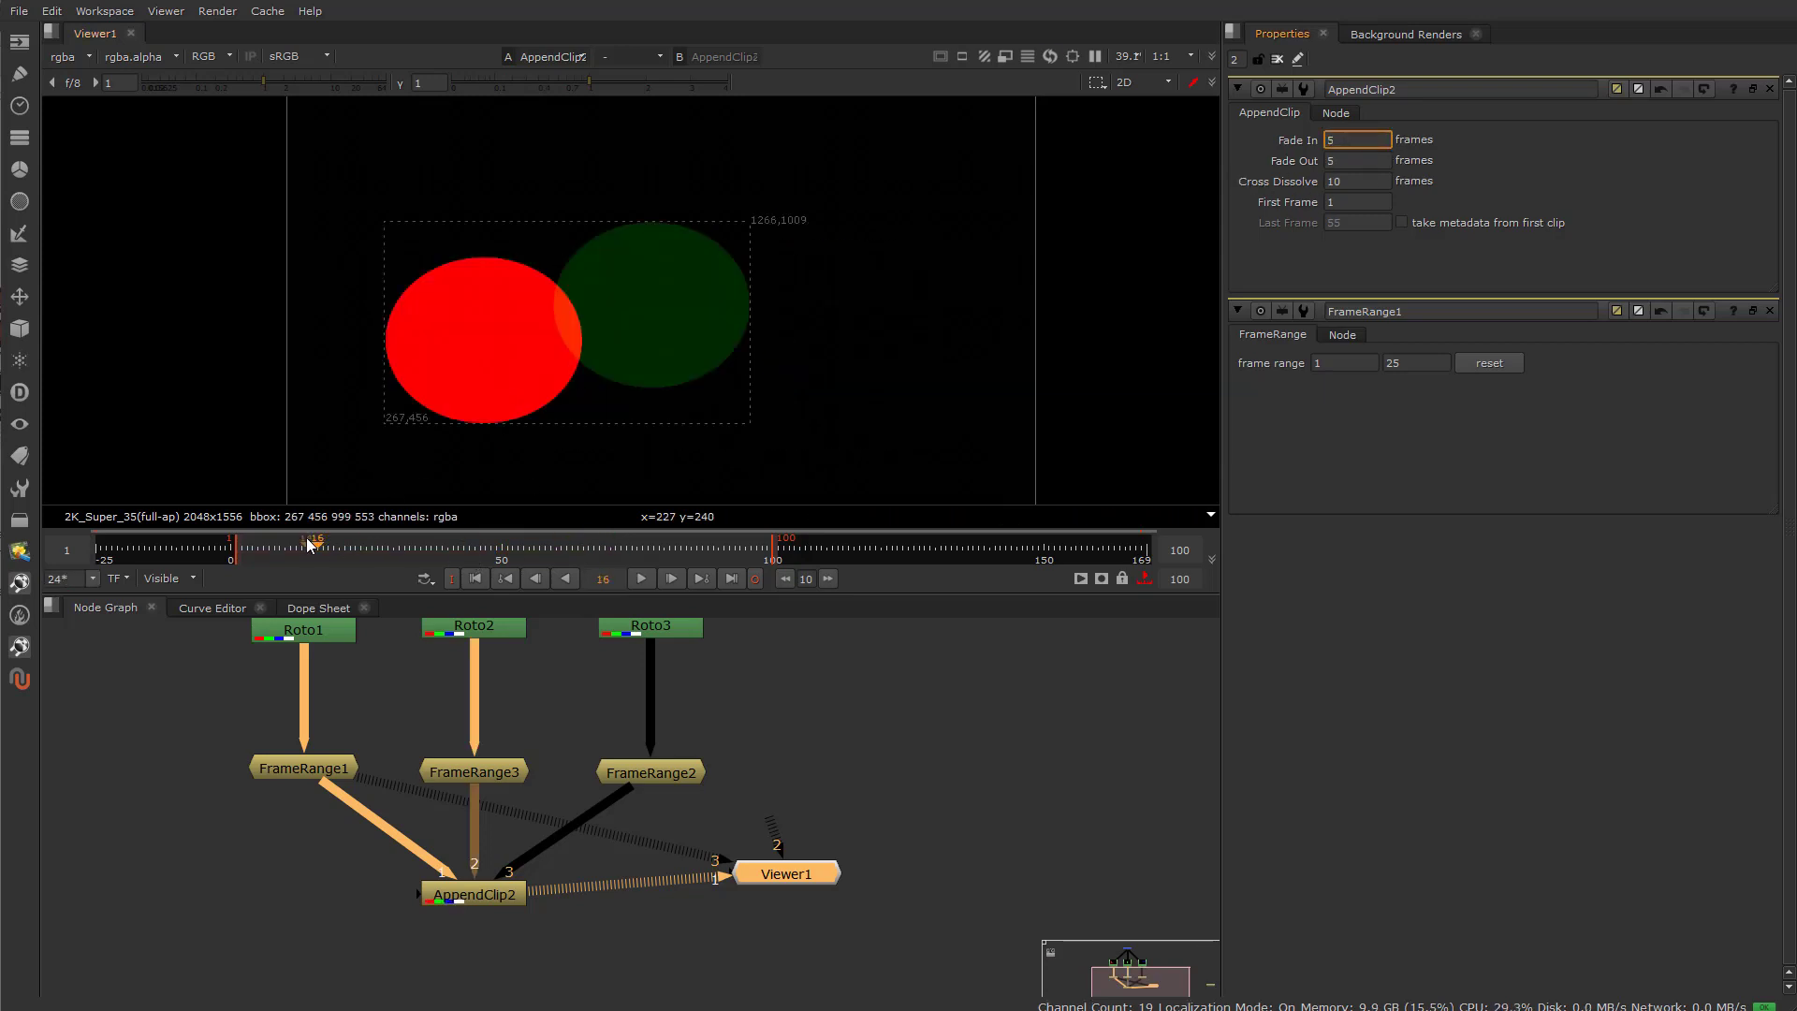
left_click(241, 552)
left_click(236, 553)
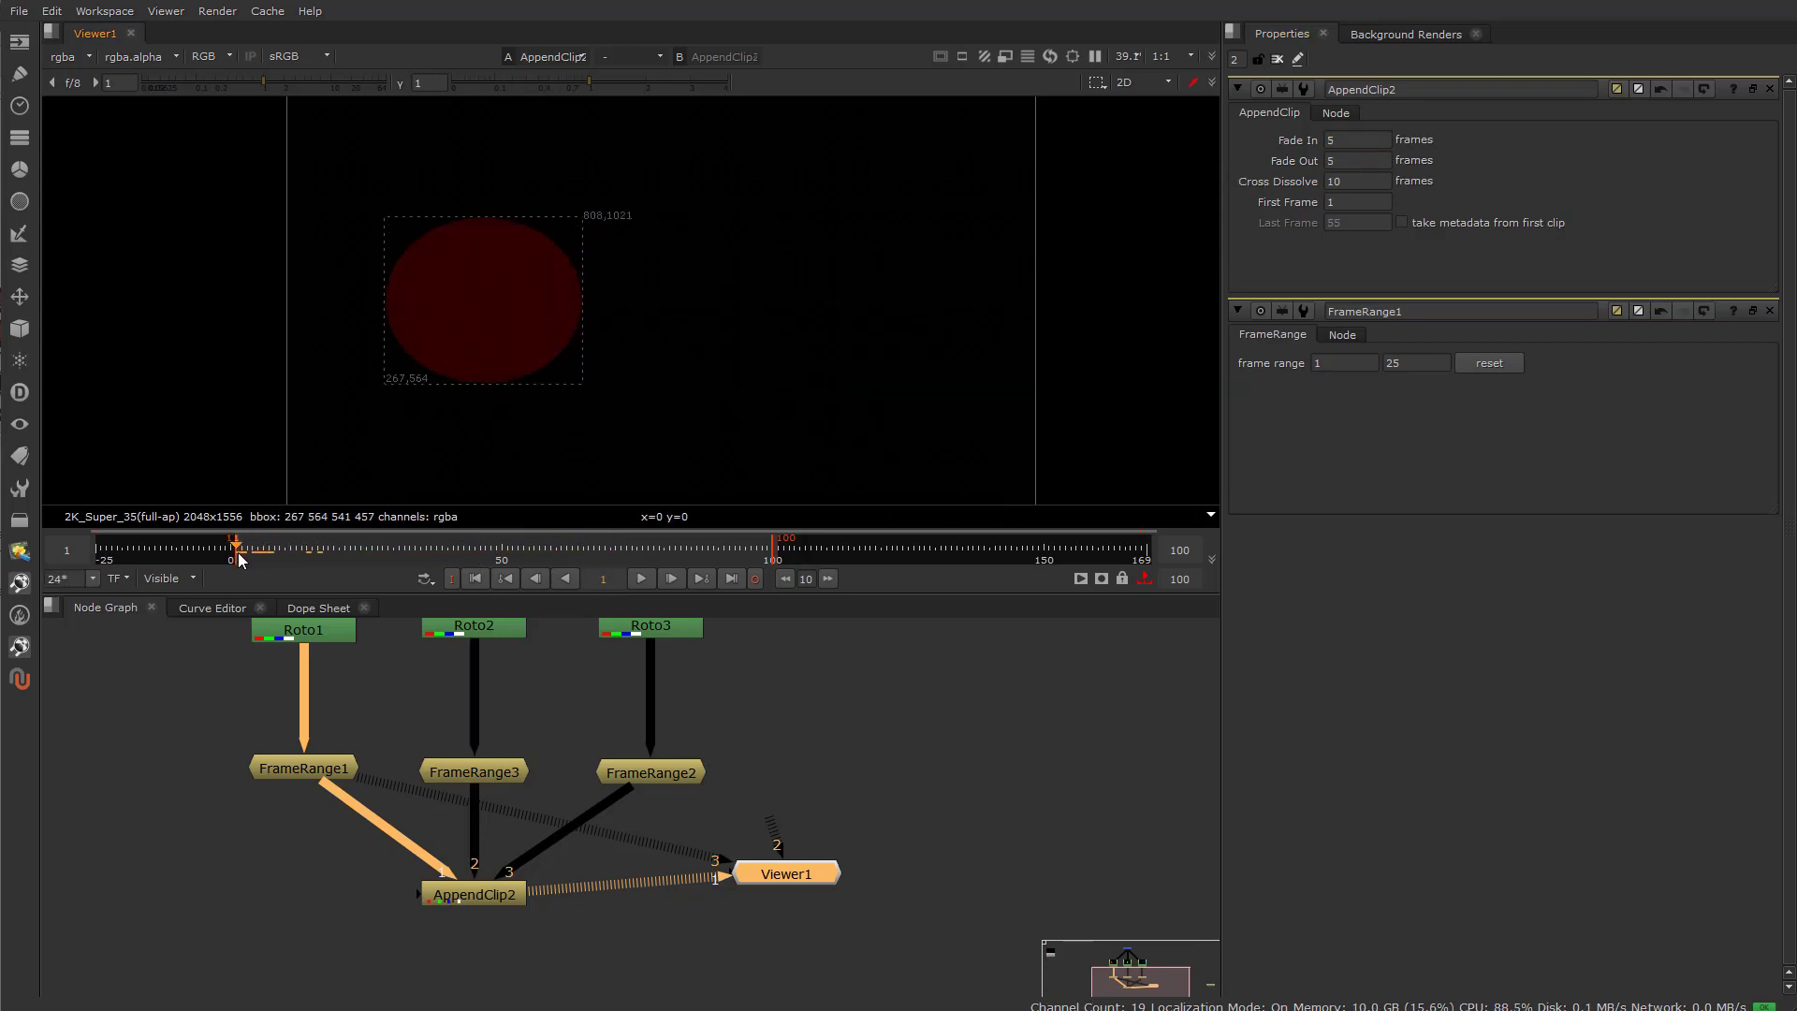
left_click(642, 579)
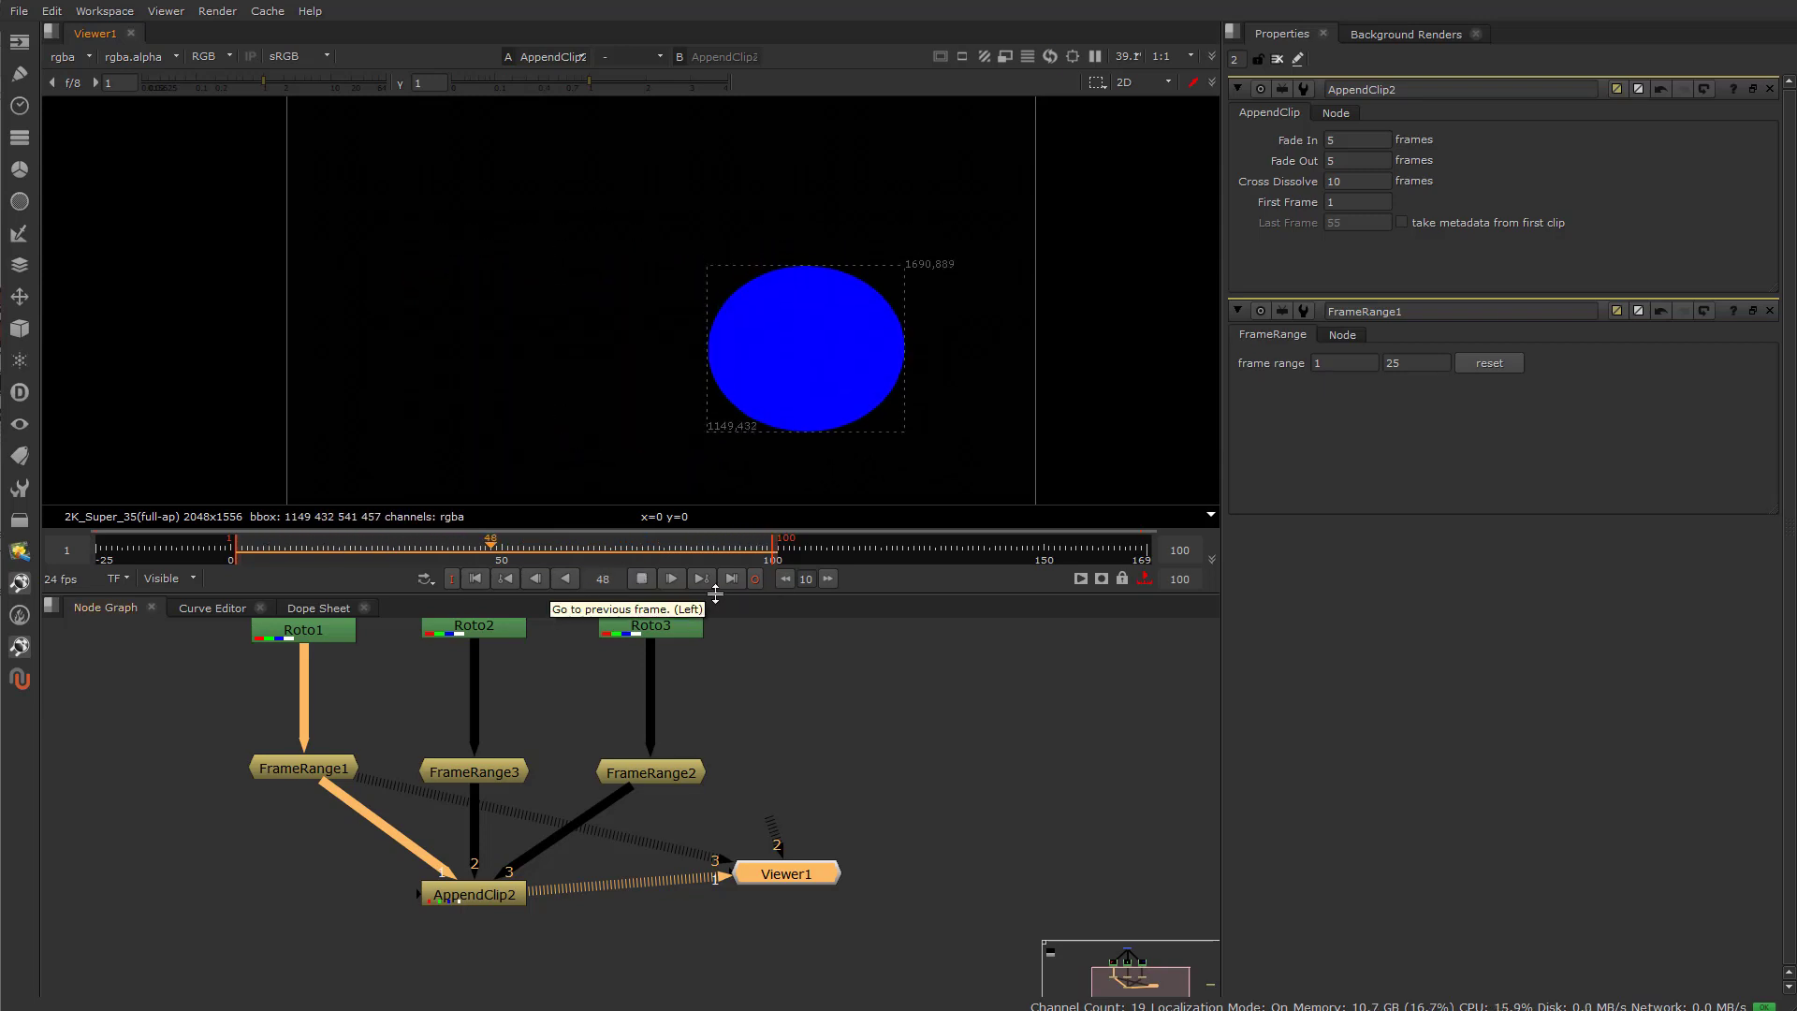
left_click(642, 579)
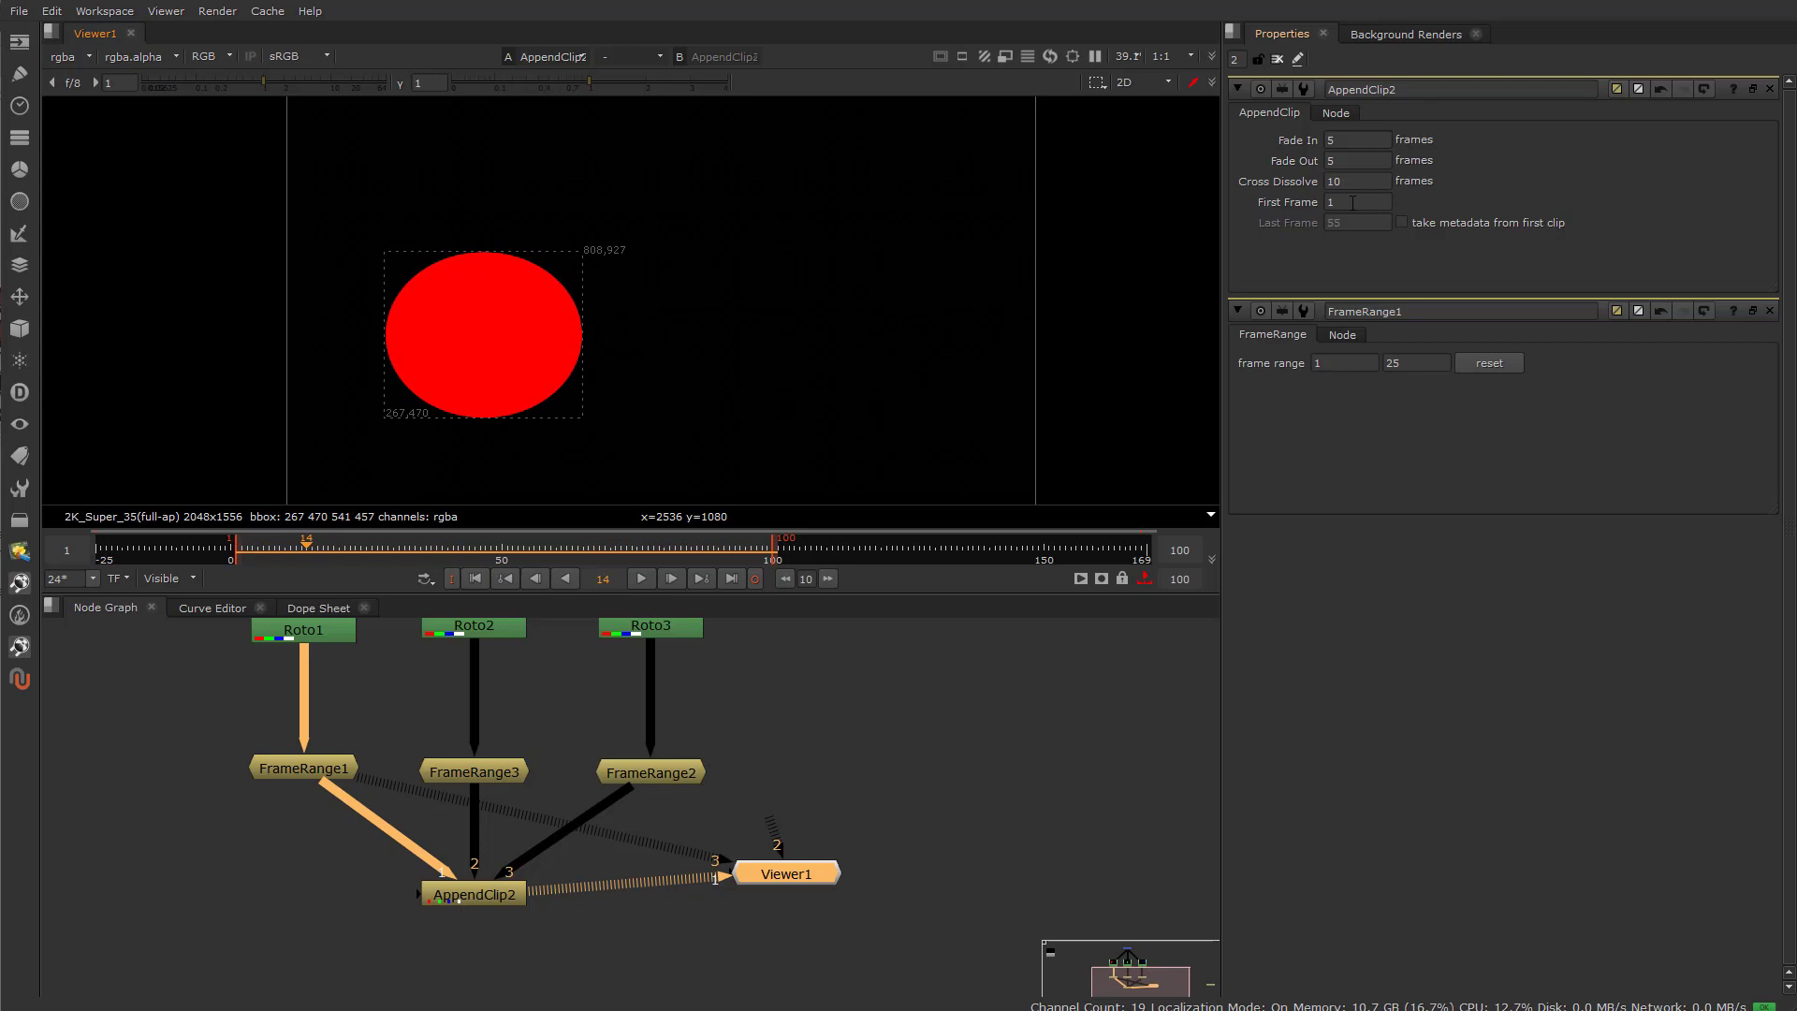
Set AppendClip2's First Frame to 10 and play the shifted clips from near the timeline's start.
left_click(1352, 202)
left_click(1359, 203)
type("0")
key("Return")
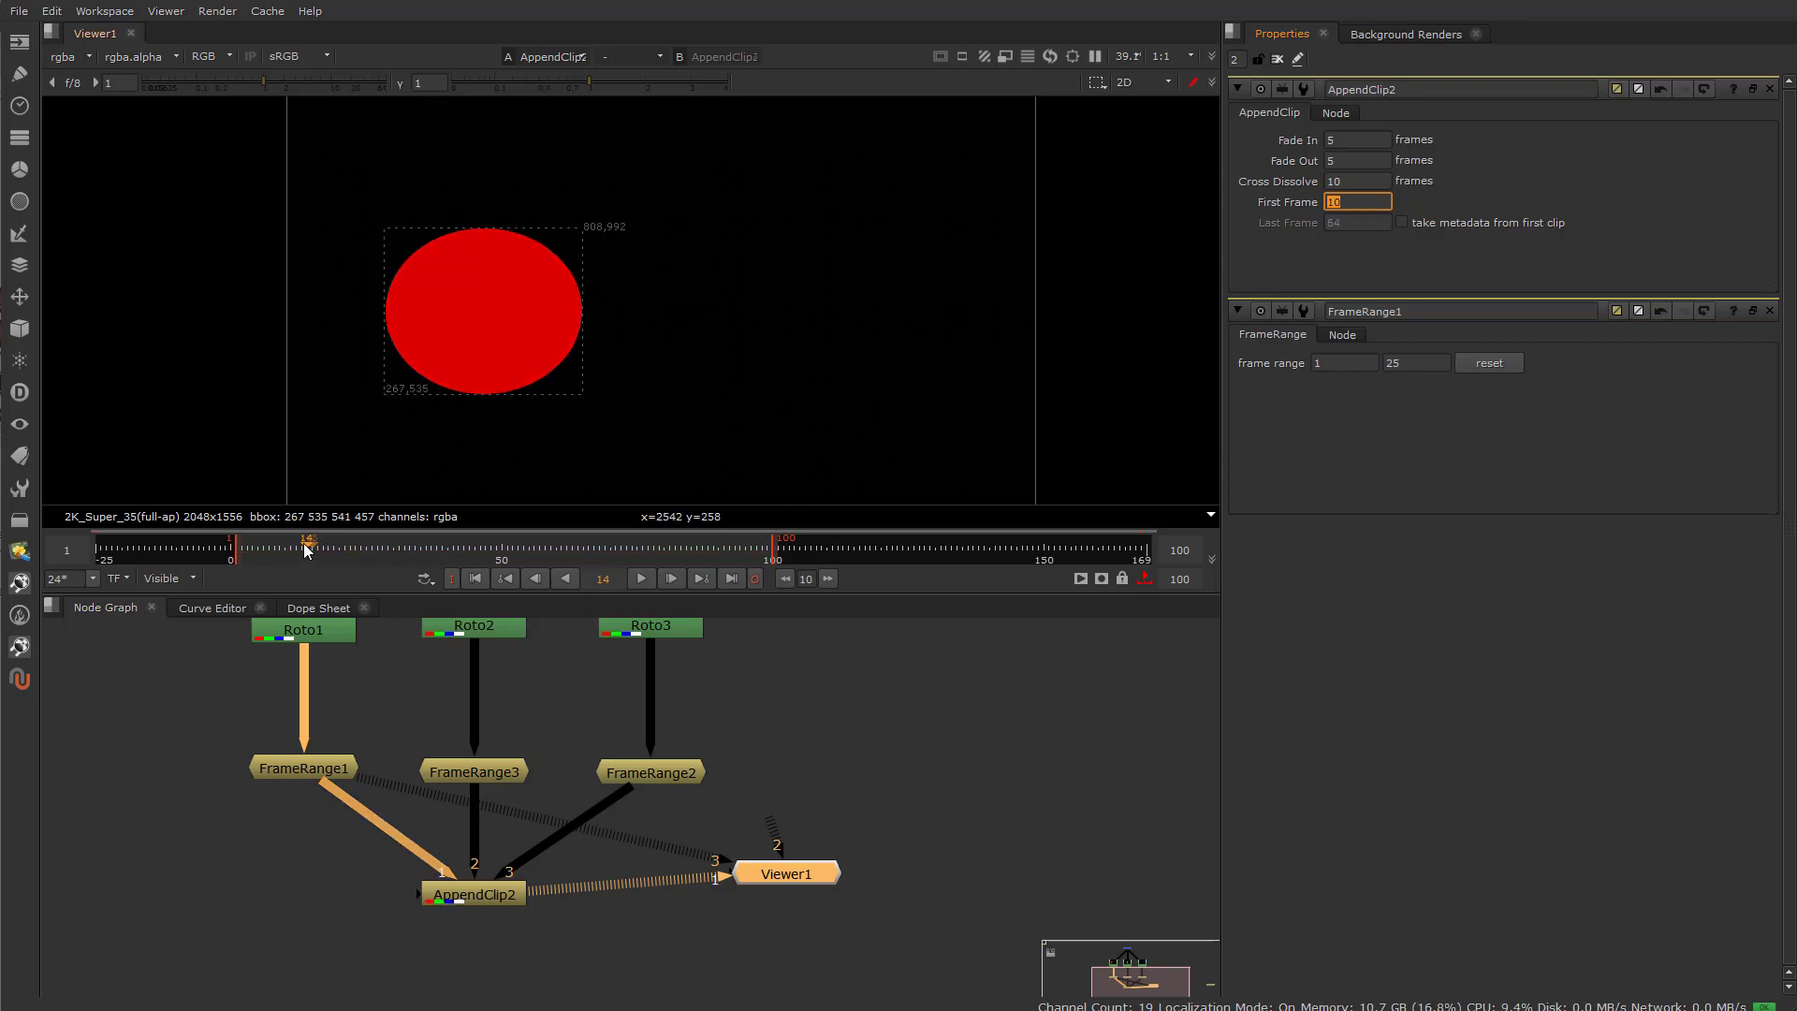
left_click_drag(301, 550, 240, 551)
left_click(642, 578)
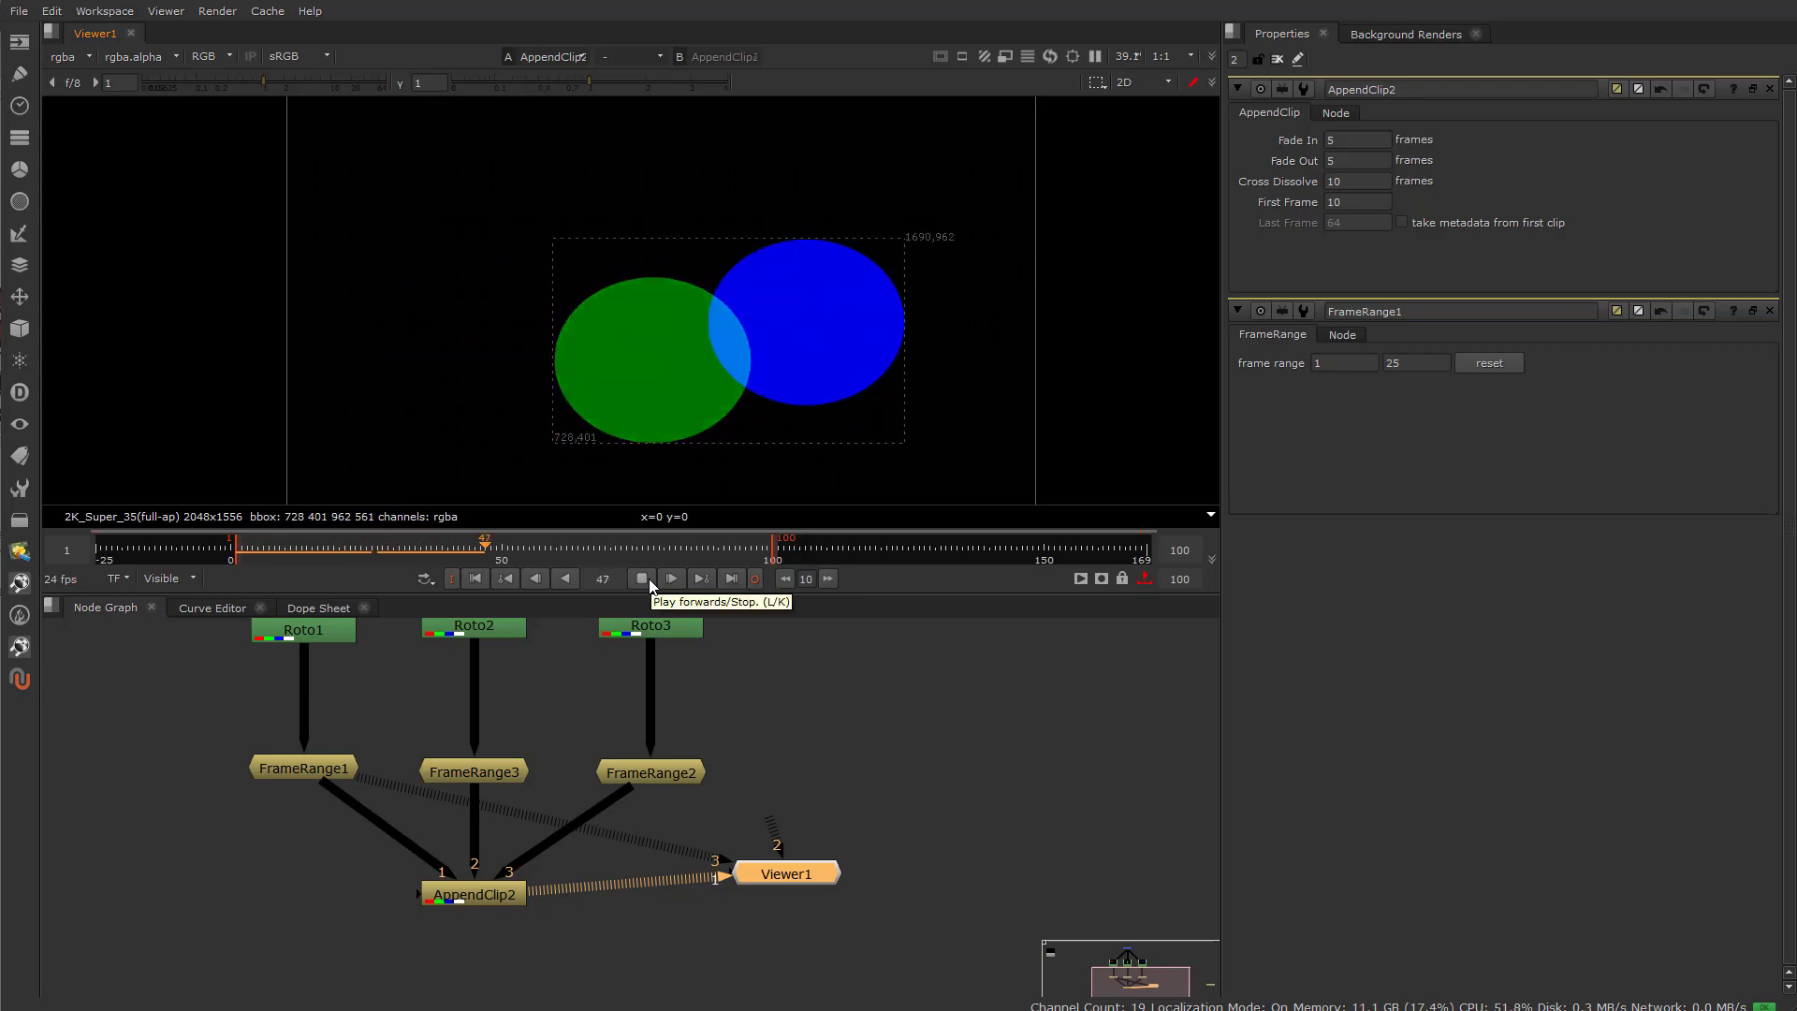
left_click(642, 578)
Scrub from the fade-in at frame 10 to the blue circle's fade-out, and step through the frames around 64.
left_click(234, 559)
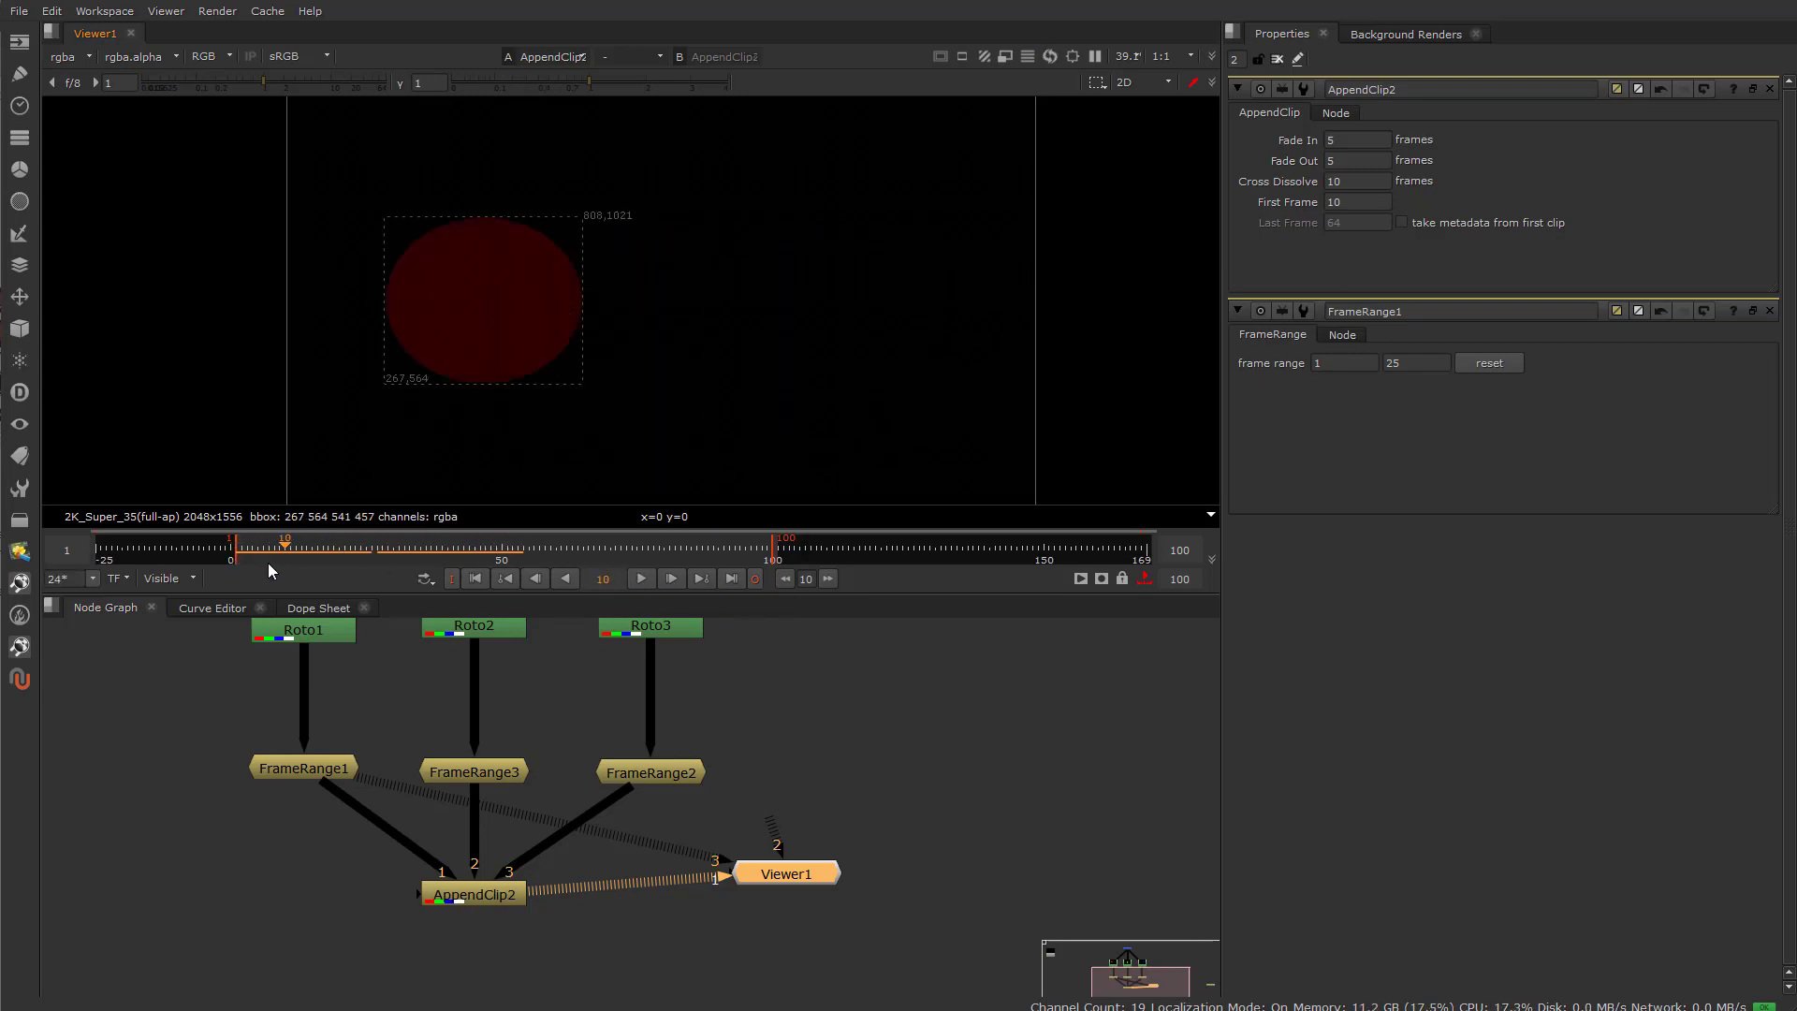
left_click_drag(255, 564, 577, 575)
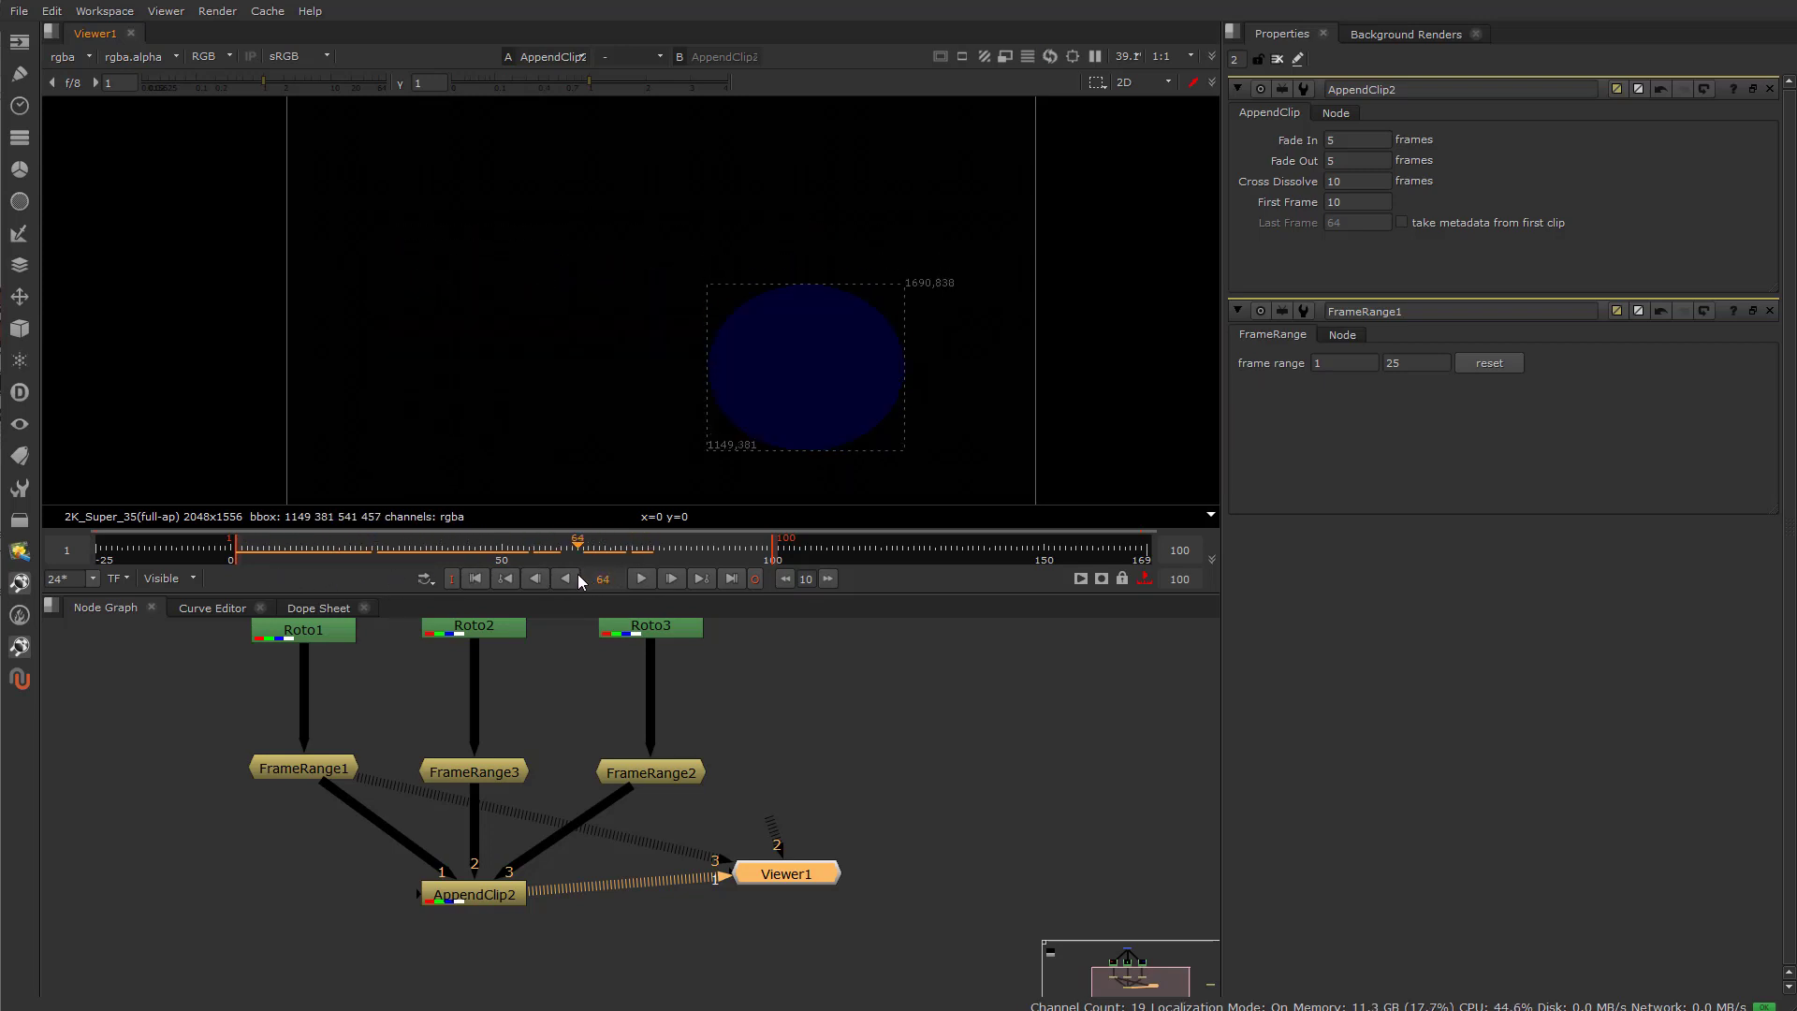
left_click(577, 577)
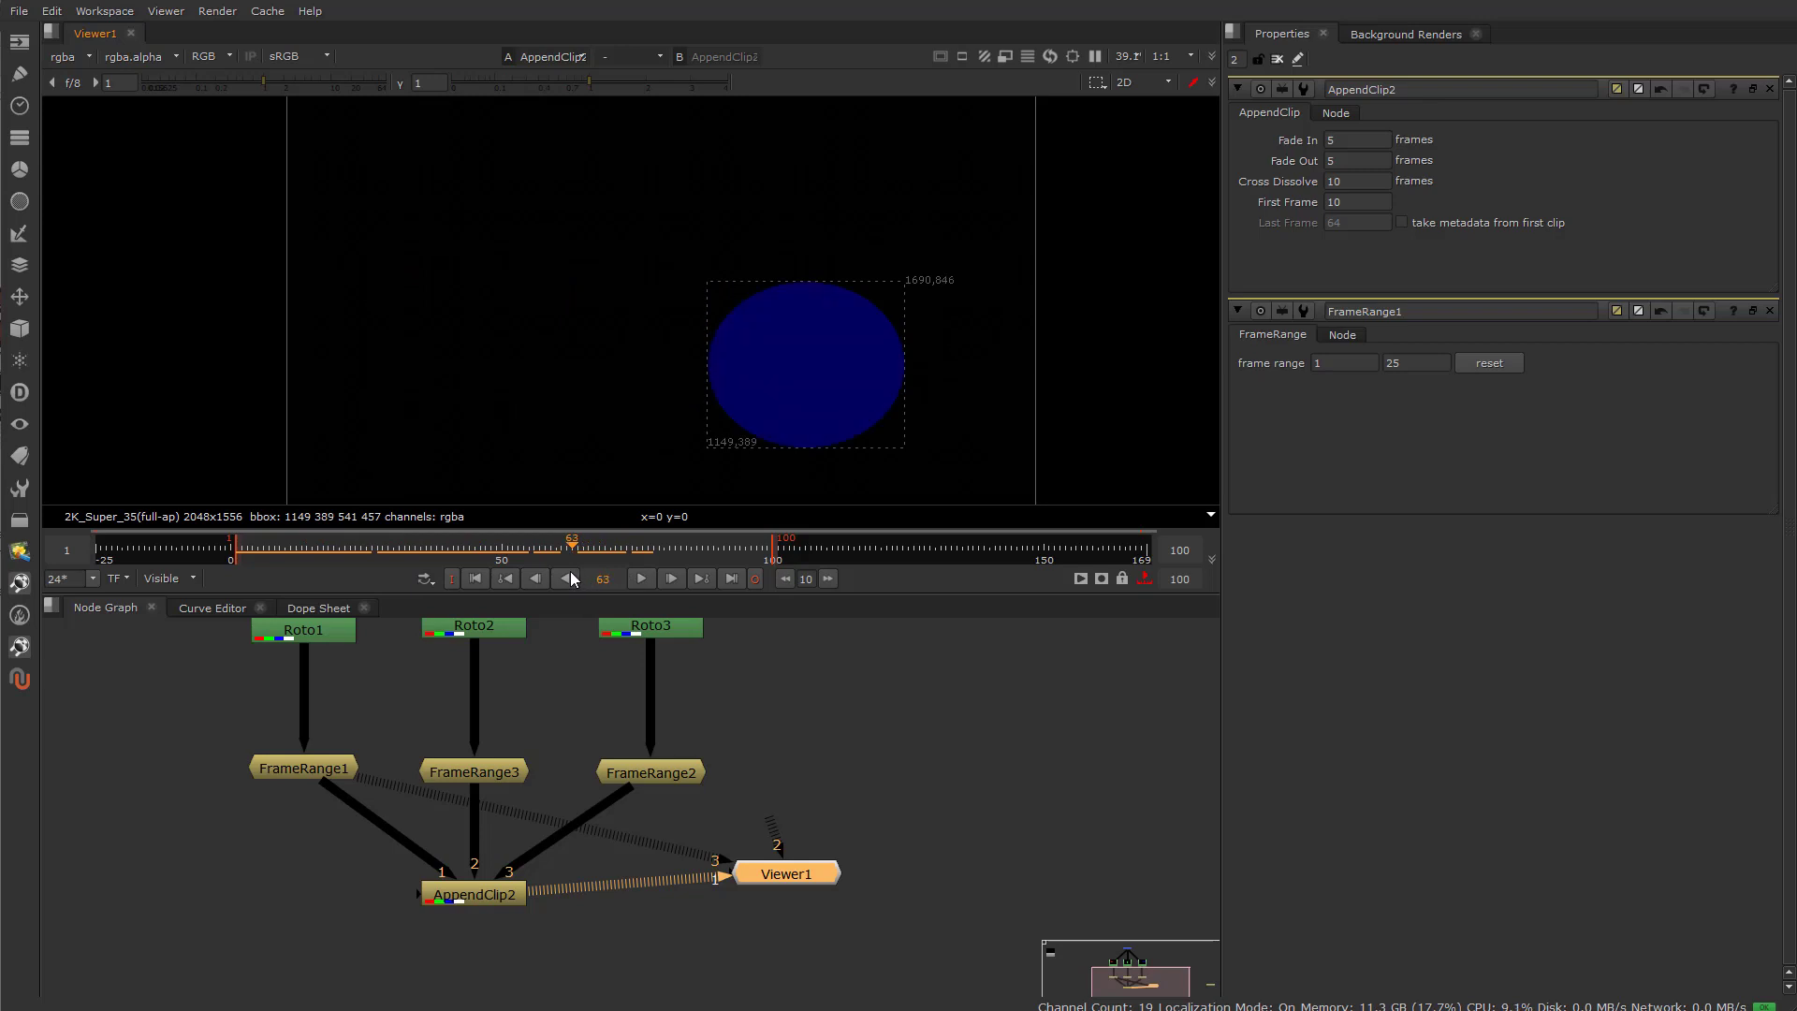
key("Right")
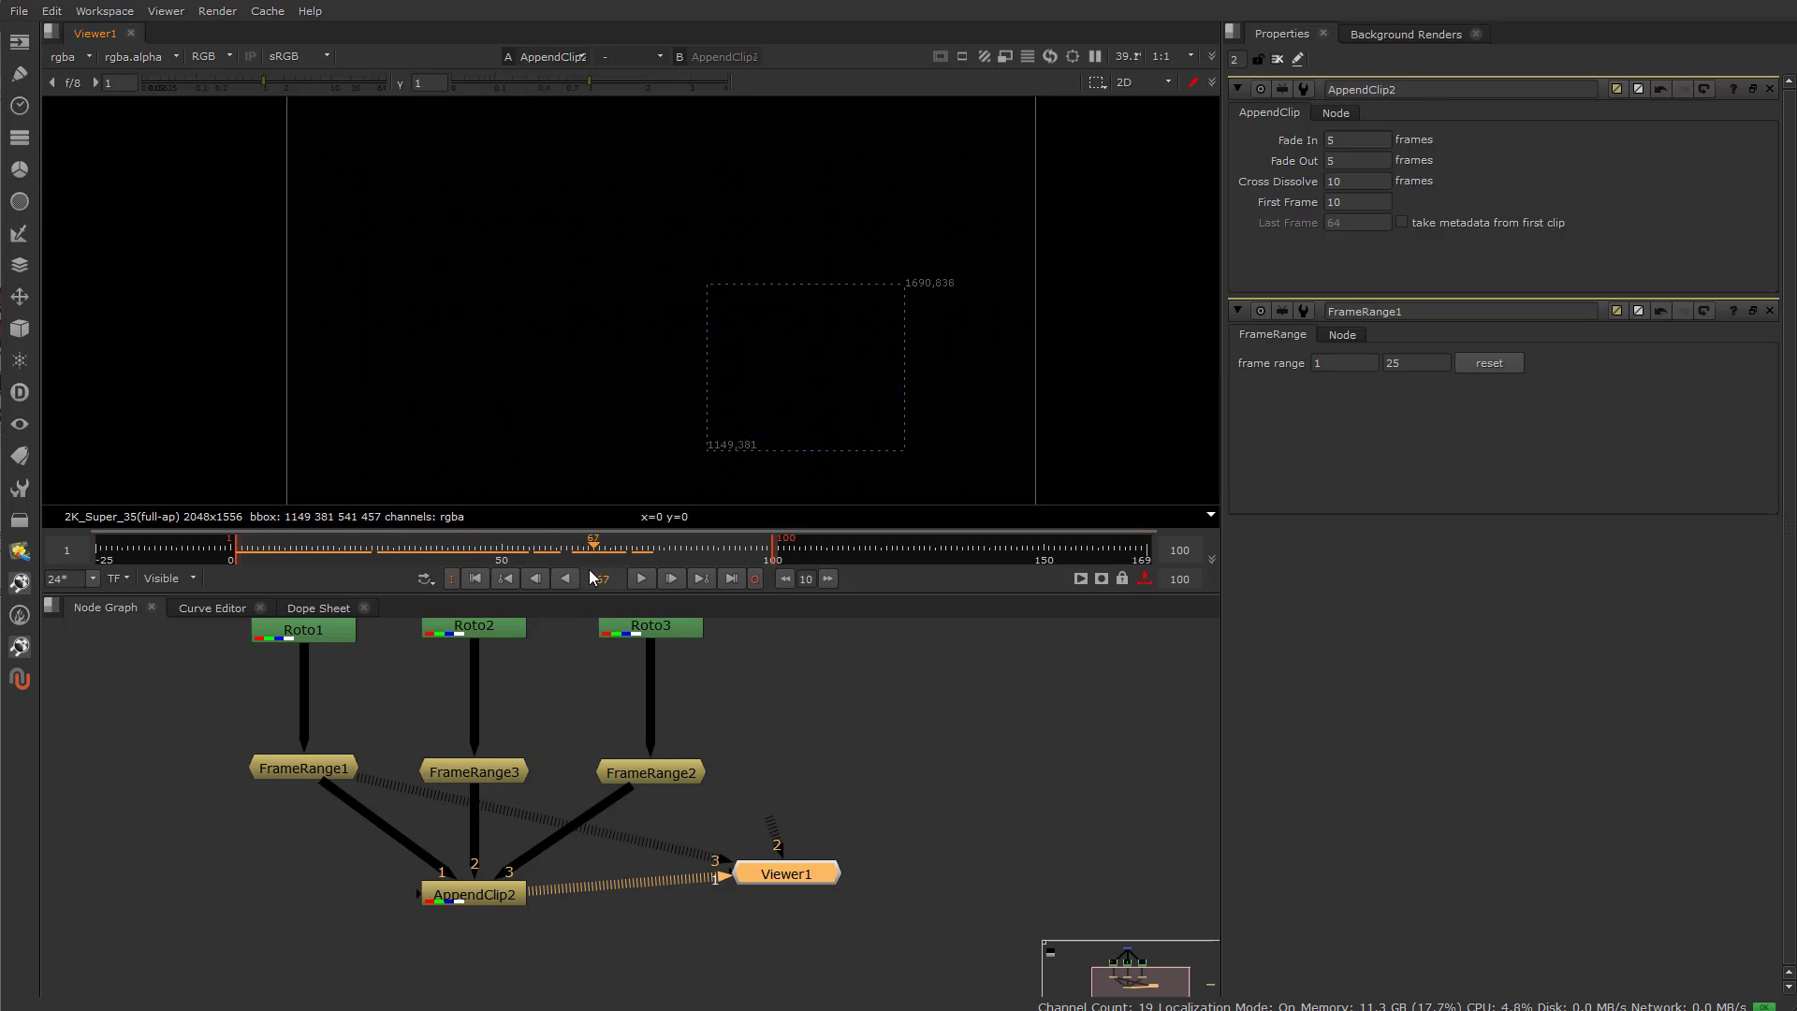
key("Left")
key("Left")
key("Left")
key("Right")
Scrub back to the red-to-green dissolve at frame 34, and forward to the green-to-blue dissolve at frame 42.
left_click_drag(586, 548, 415, 548)
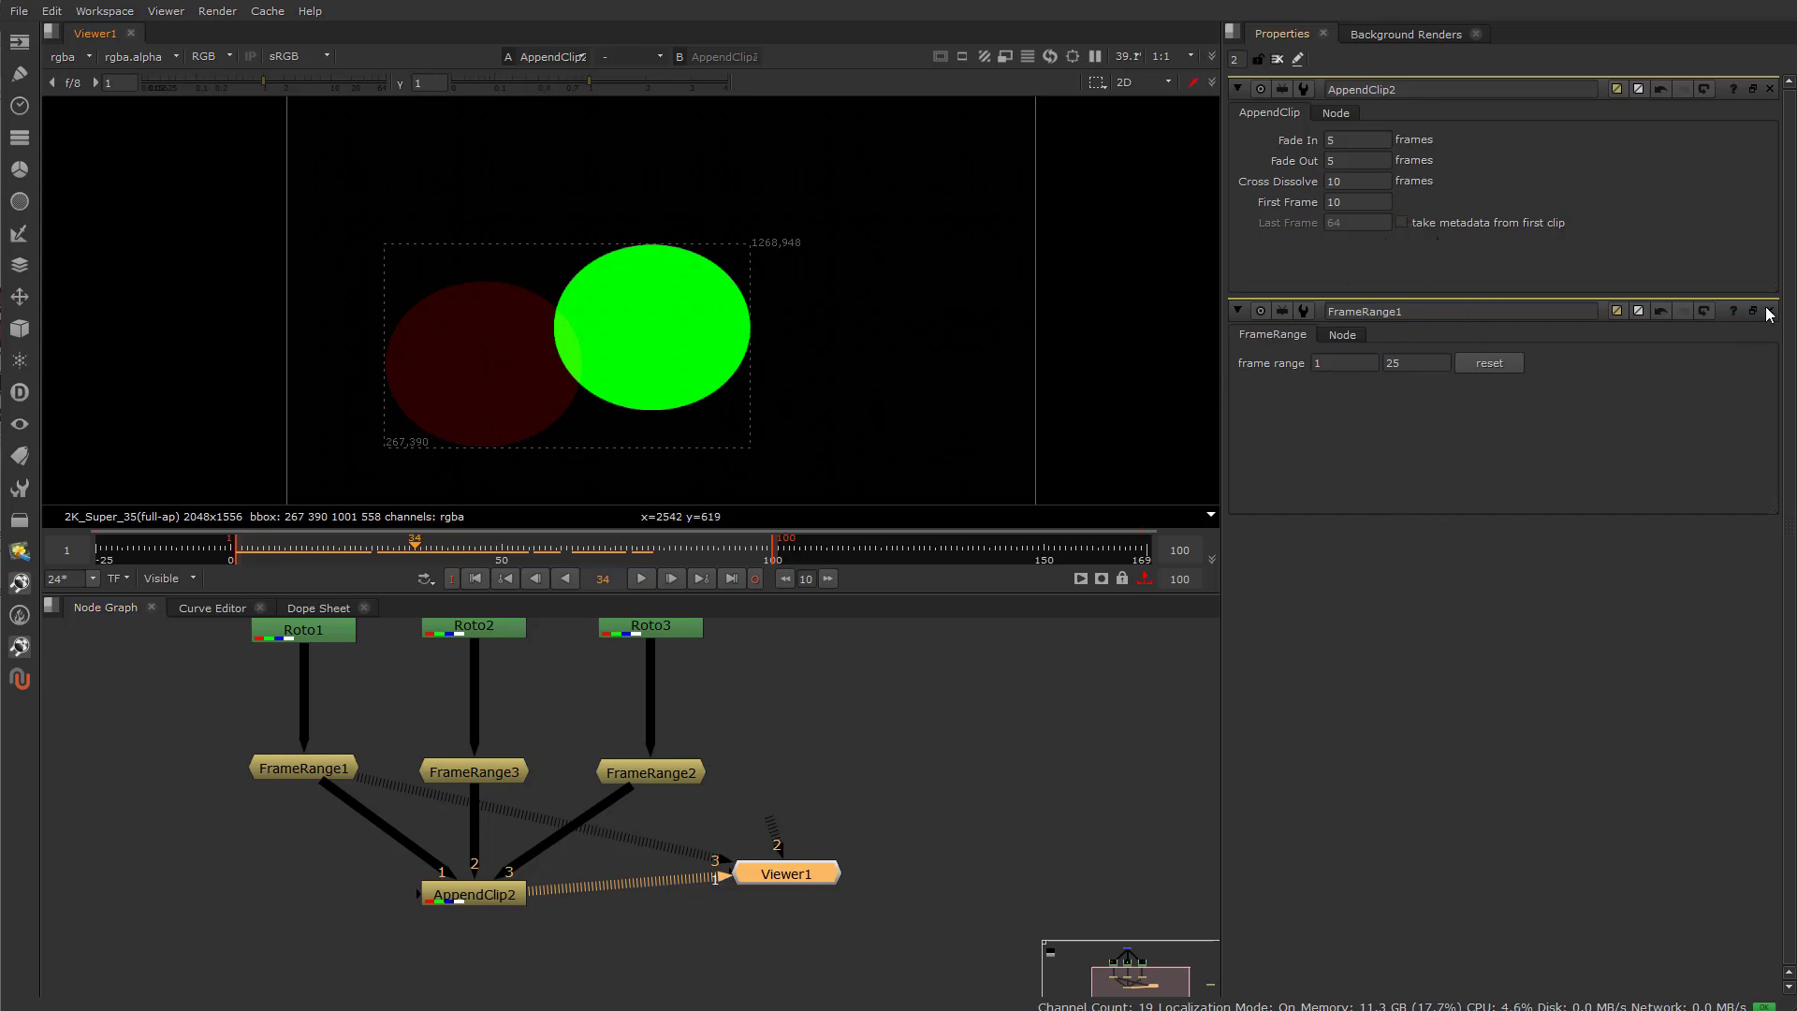
left_click(777, 838)
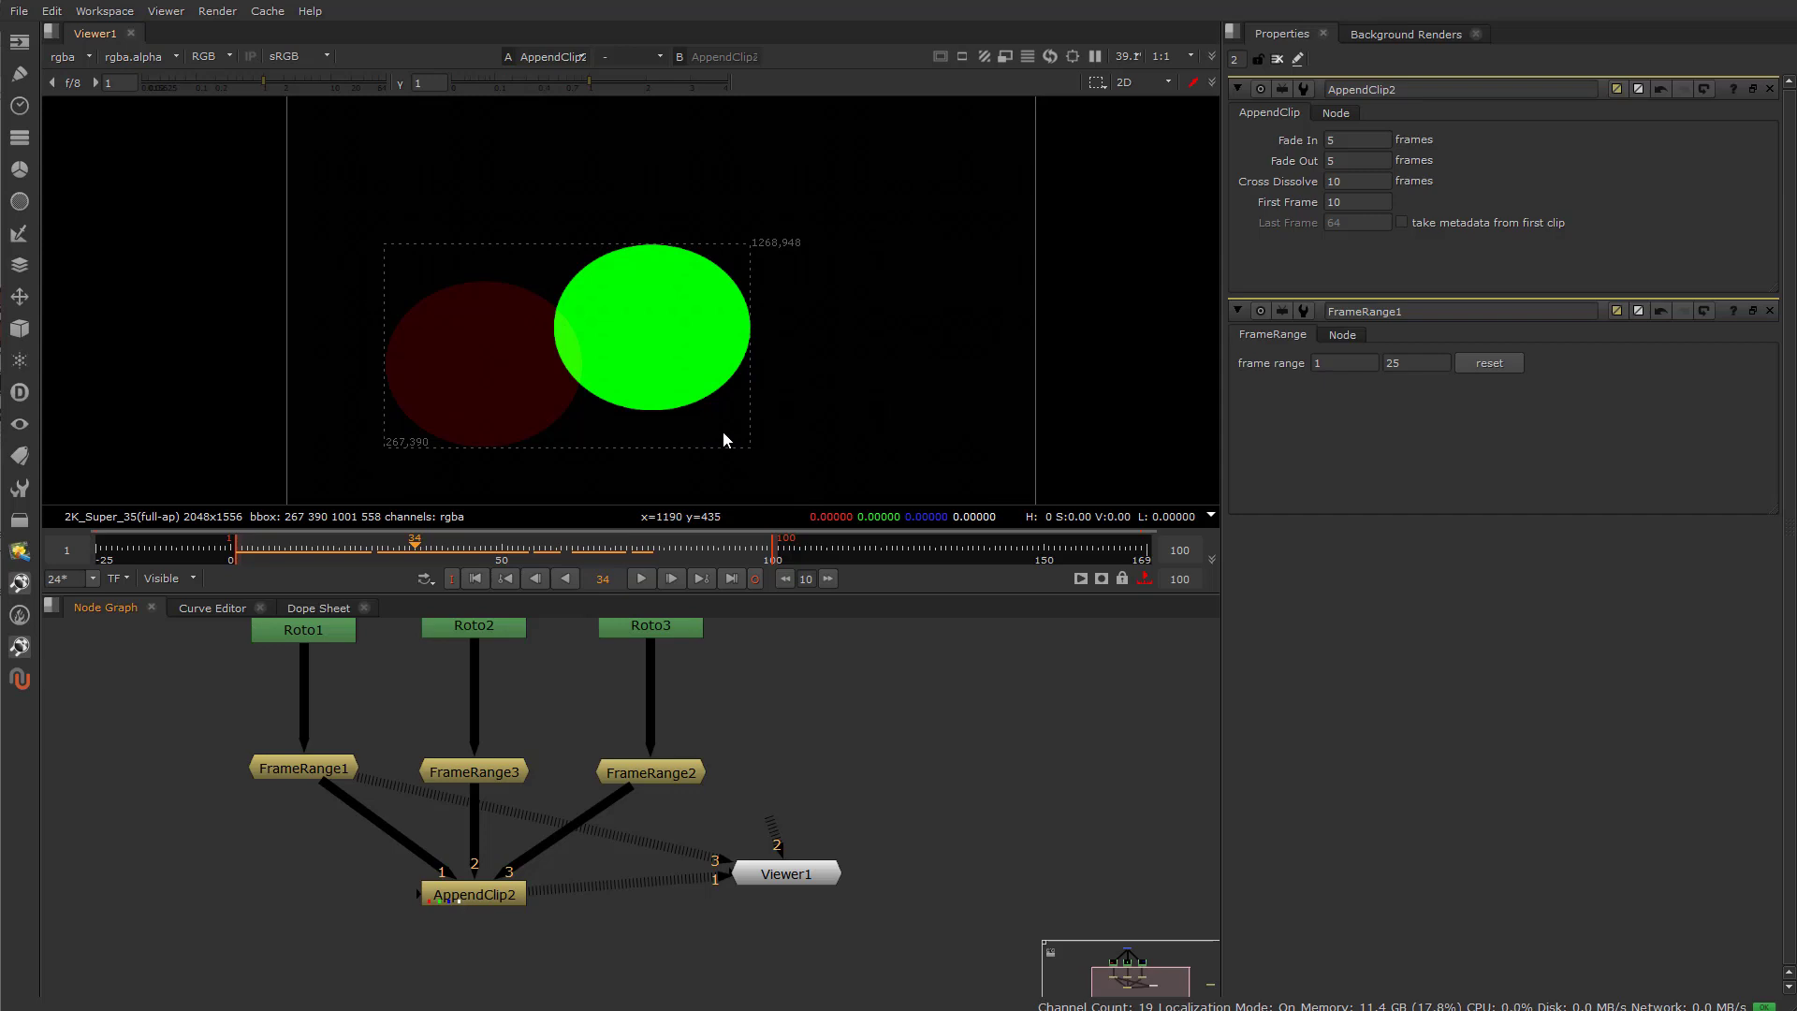
scroll(725, 345, "down", 2)
middle_click_drag(694, 401, 719, 388)
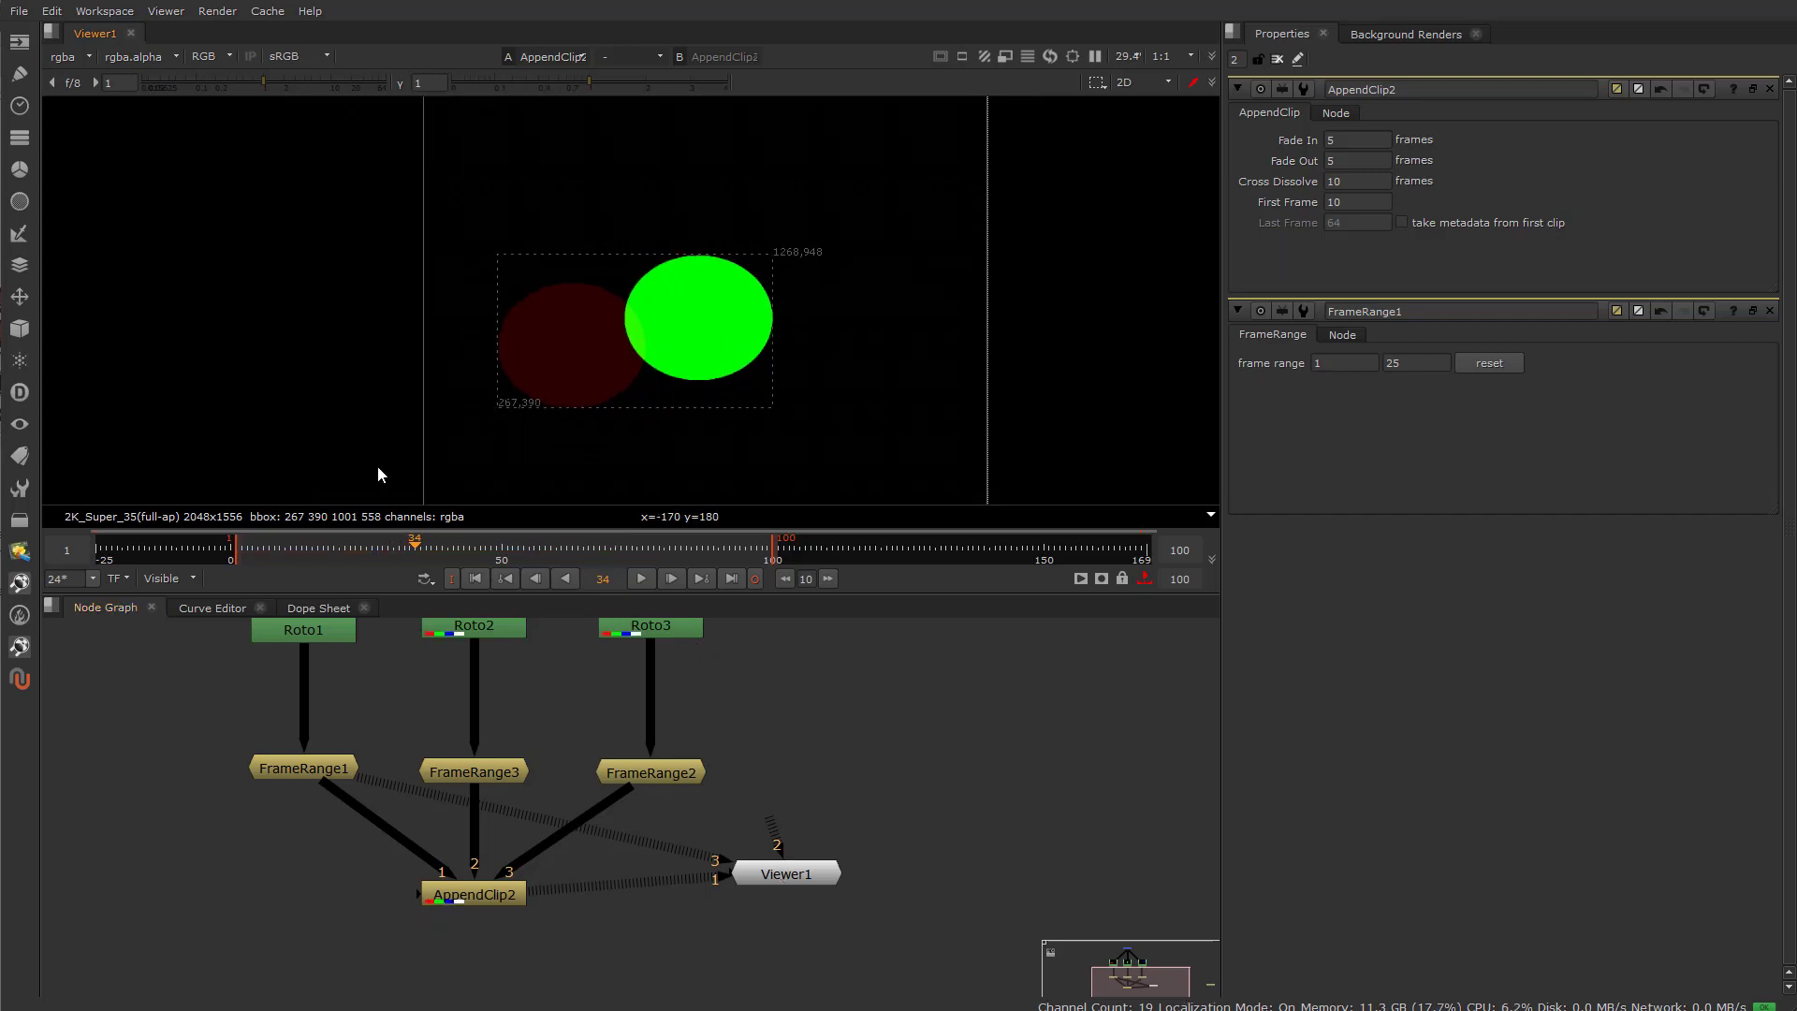
mouse_move(436, 549)
left_mouse_down()
mouse_move(550, 547)
mouse_move(328, 550)
mouse_move(552, 560)
mouse_move(416, 554)
left_mouse_up()
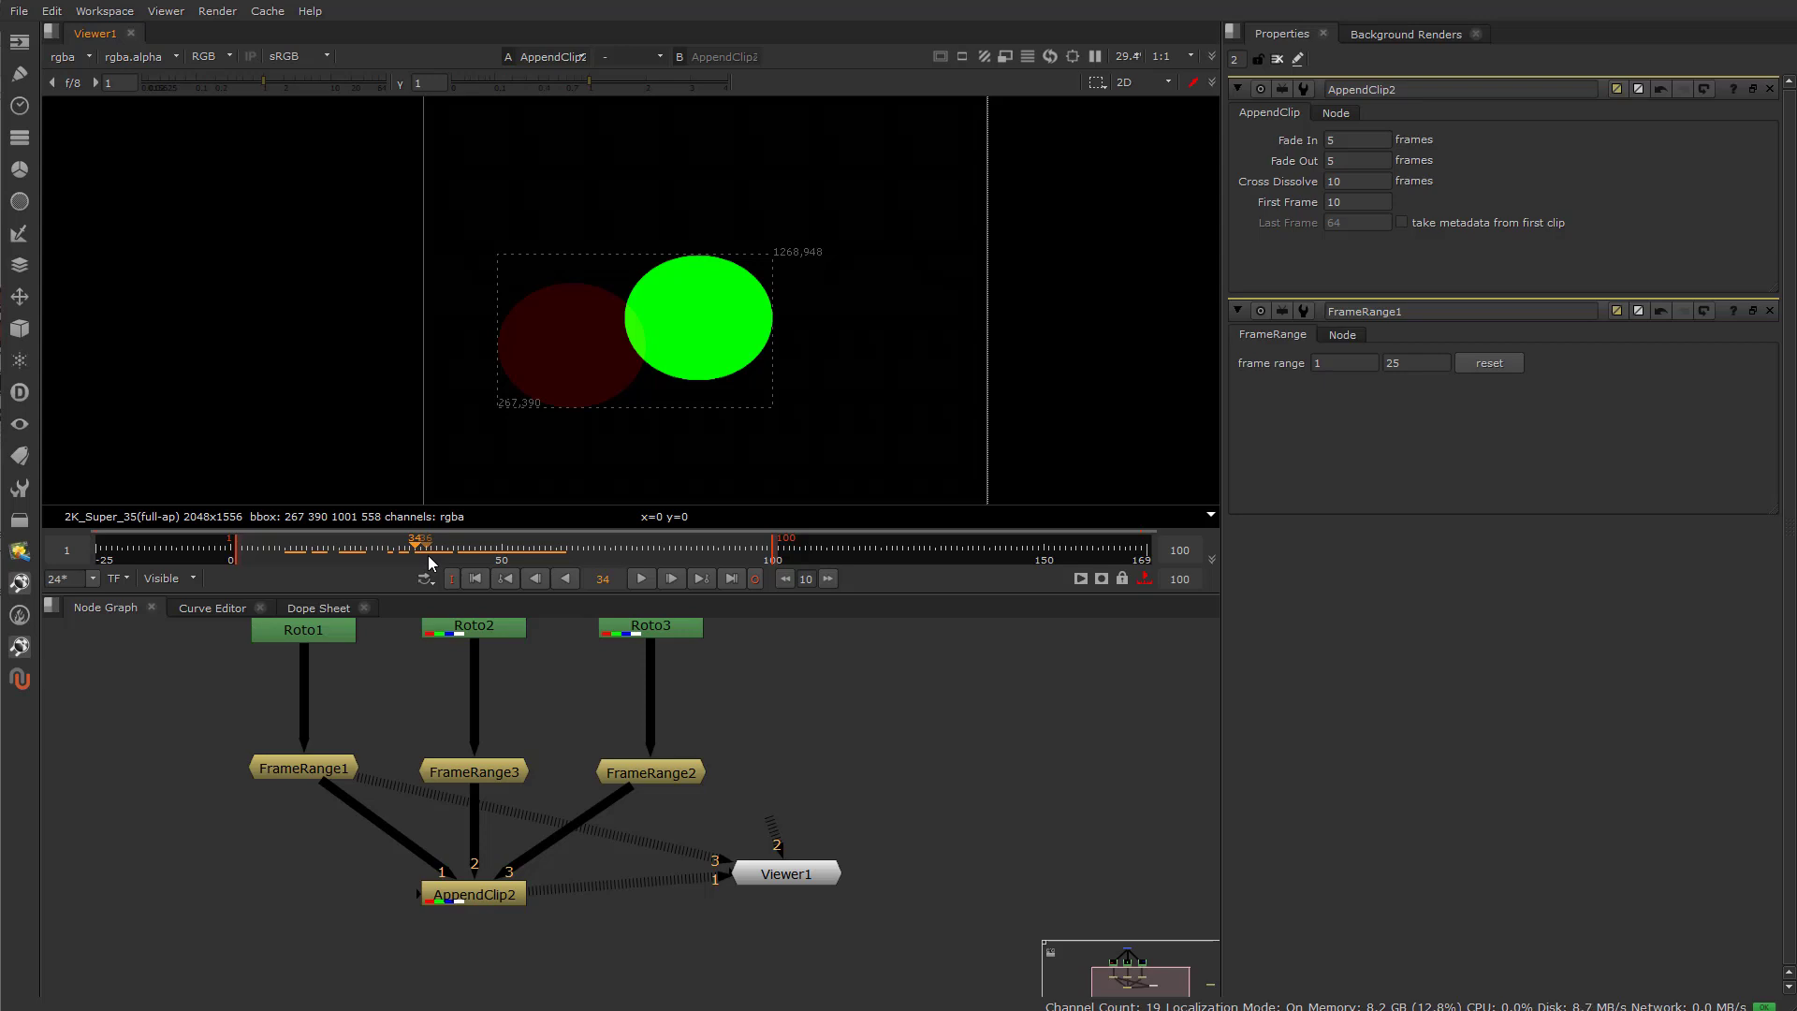
mouse_move(429, 554)
left_mouse_down()
mouse_move(412, 558)
mouse_move(458, 553)
left_mouse_up()
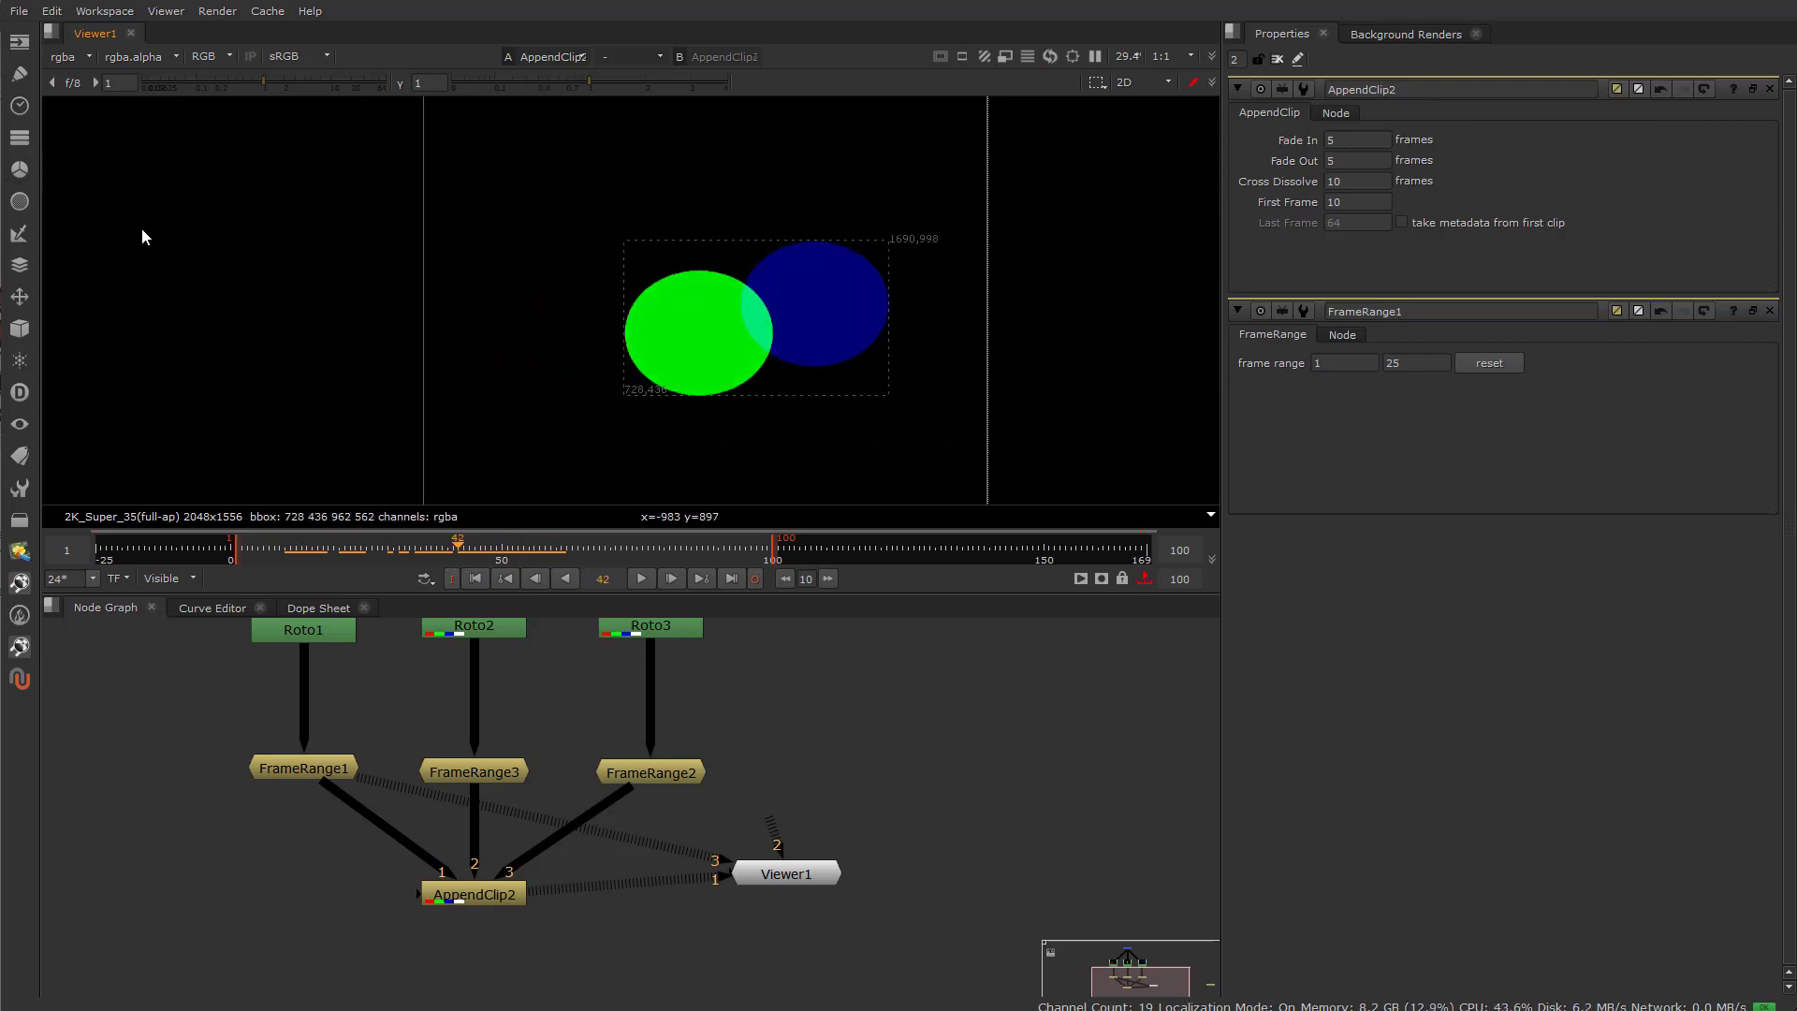